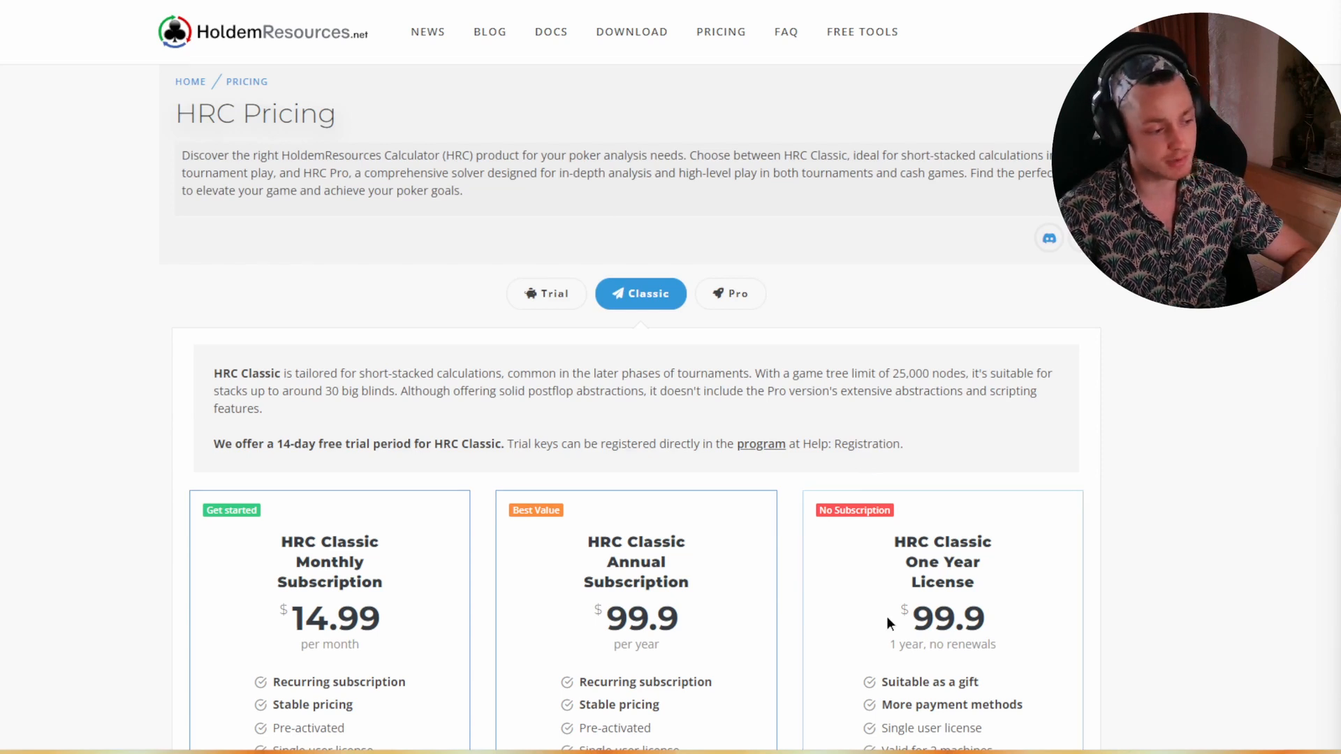
- Compare the one-year licence prices of HRC Classic and HRC Pro and highlight Classic's game tree node limit
drag(909, 615, 1018, 655)
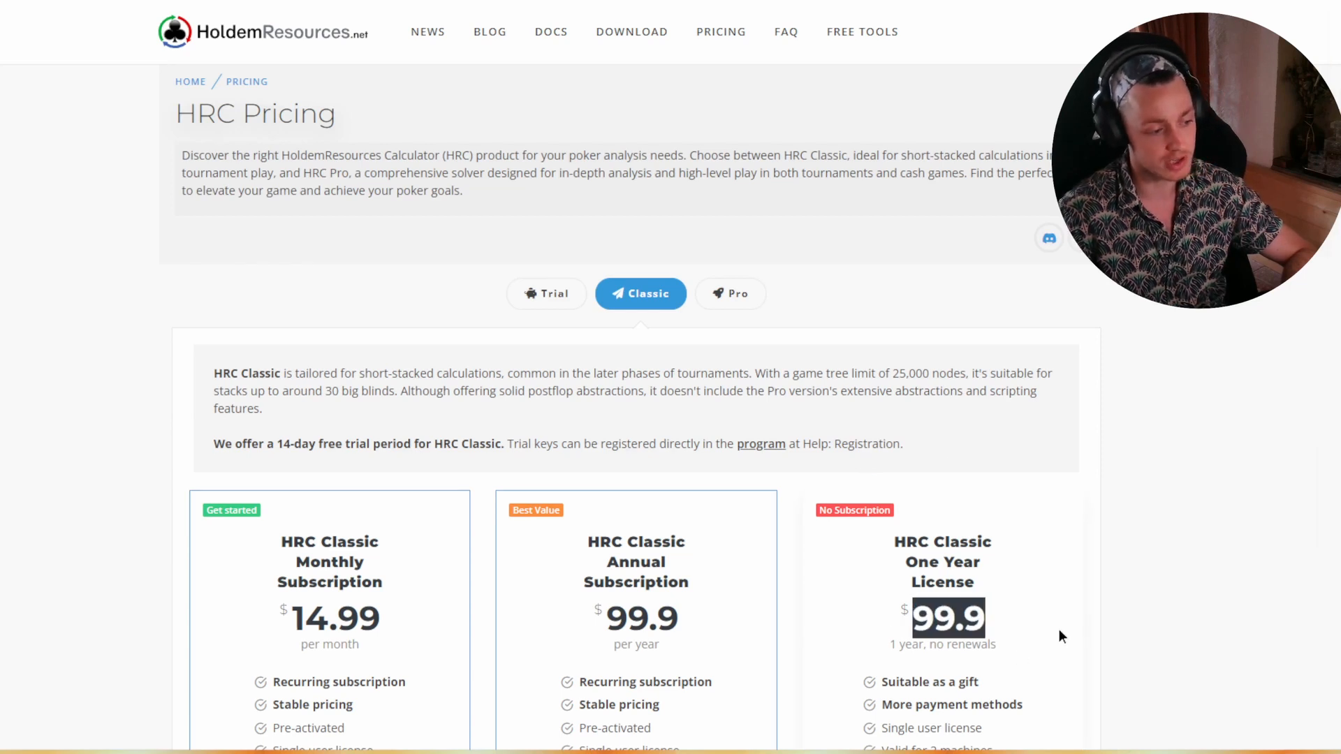
click(728, 305)
drag(902, 616, 1011, 637)
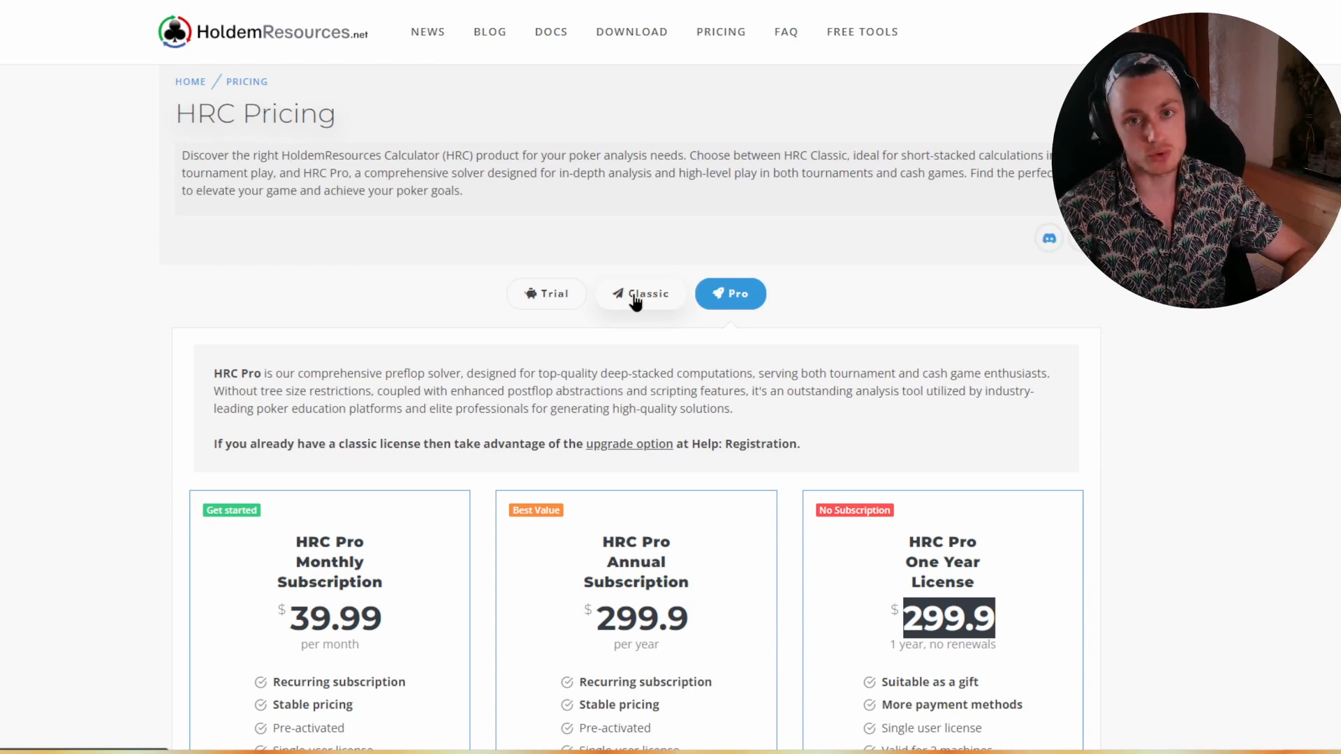
click(635, 302)
click(729, 307)
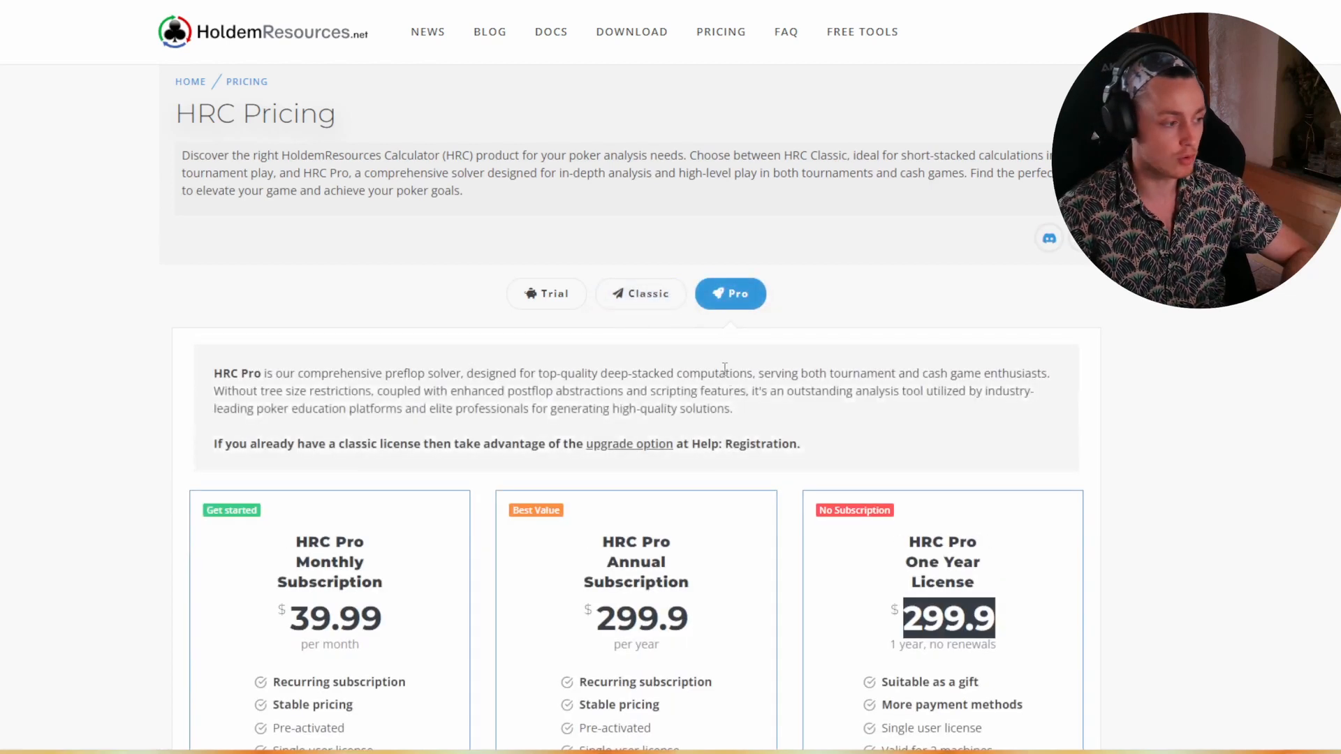
click(677, 308)
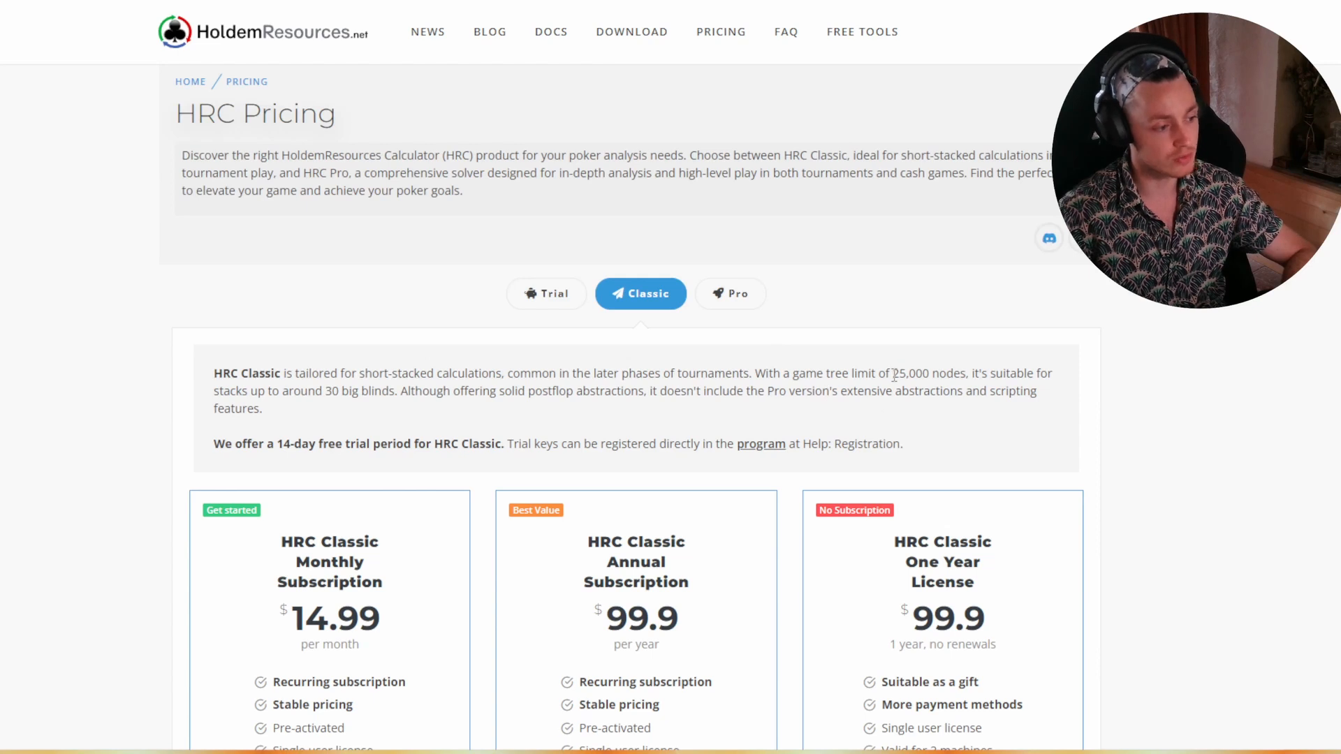
drag(893, 375, 930, 376)
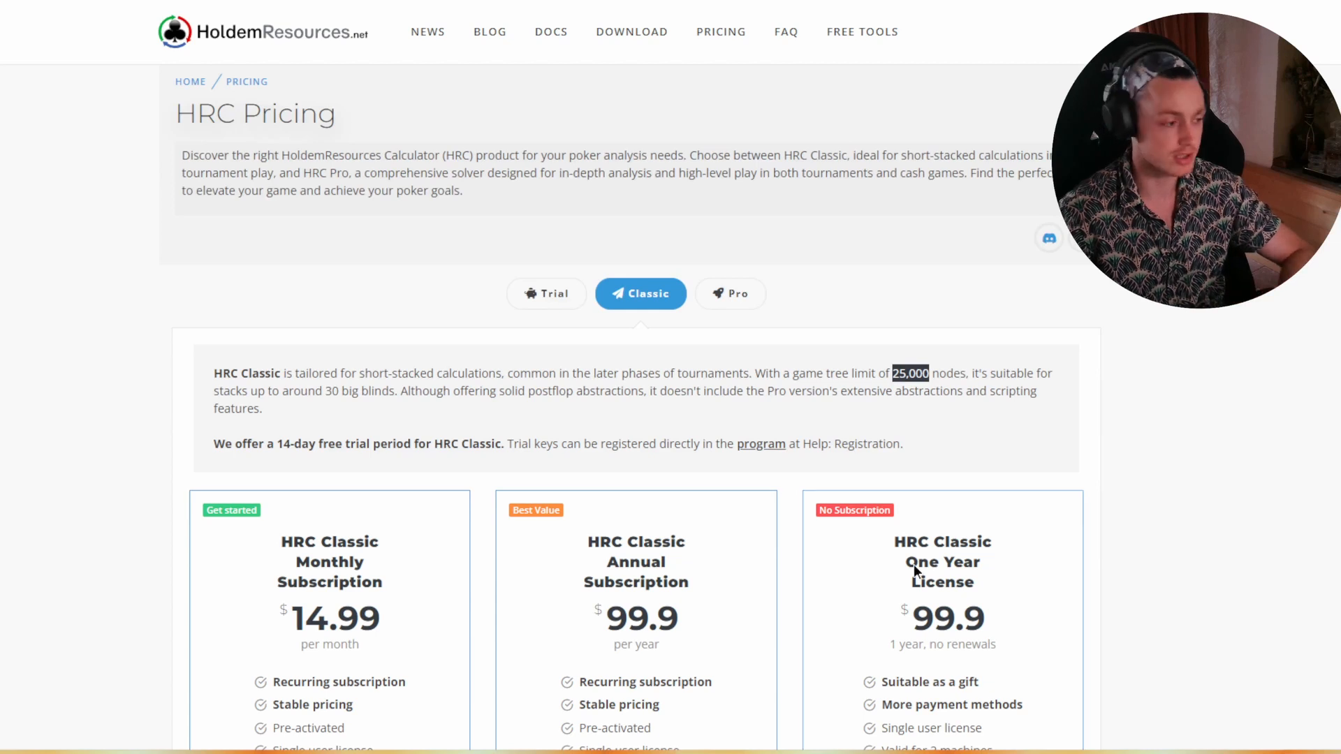
- Highlight and compare the monthly subscription prices of the HRC Classic and HRC Pro plans
scroll(268, 475, down, 1)
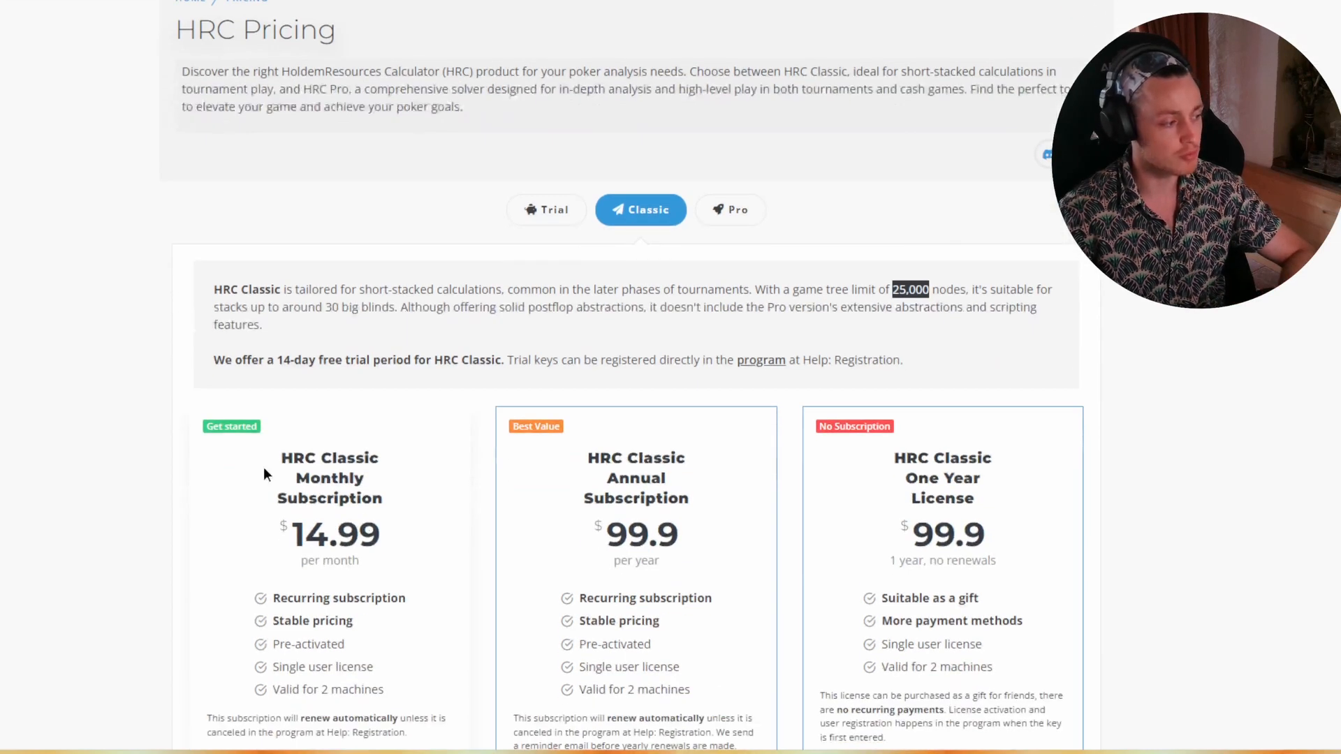
drag(286, 455, 391, 548)
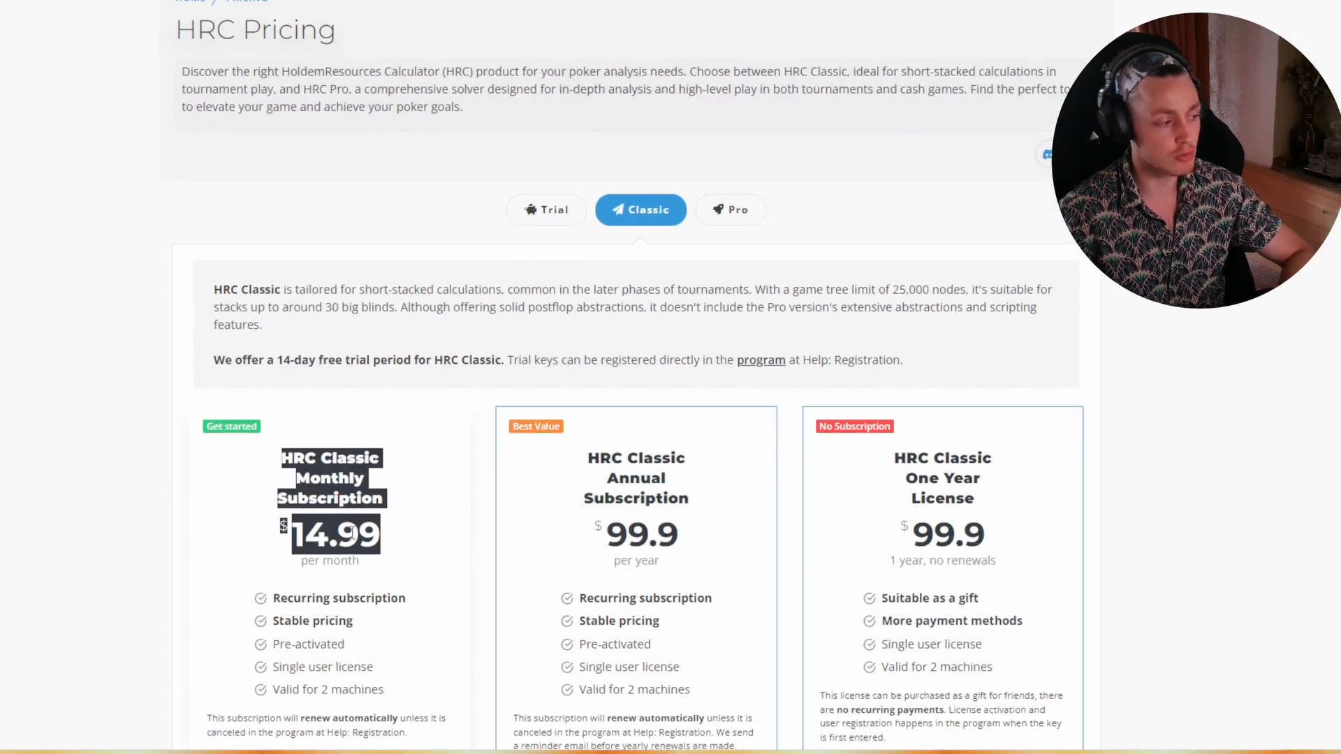
click(721, 209)
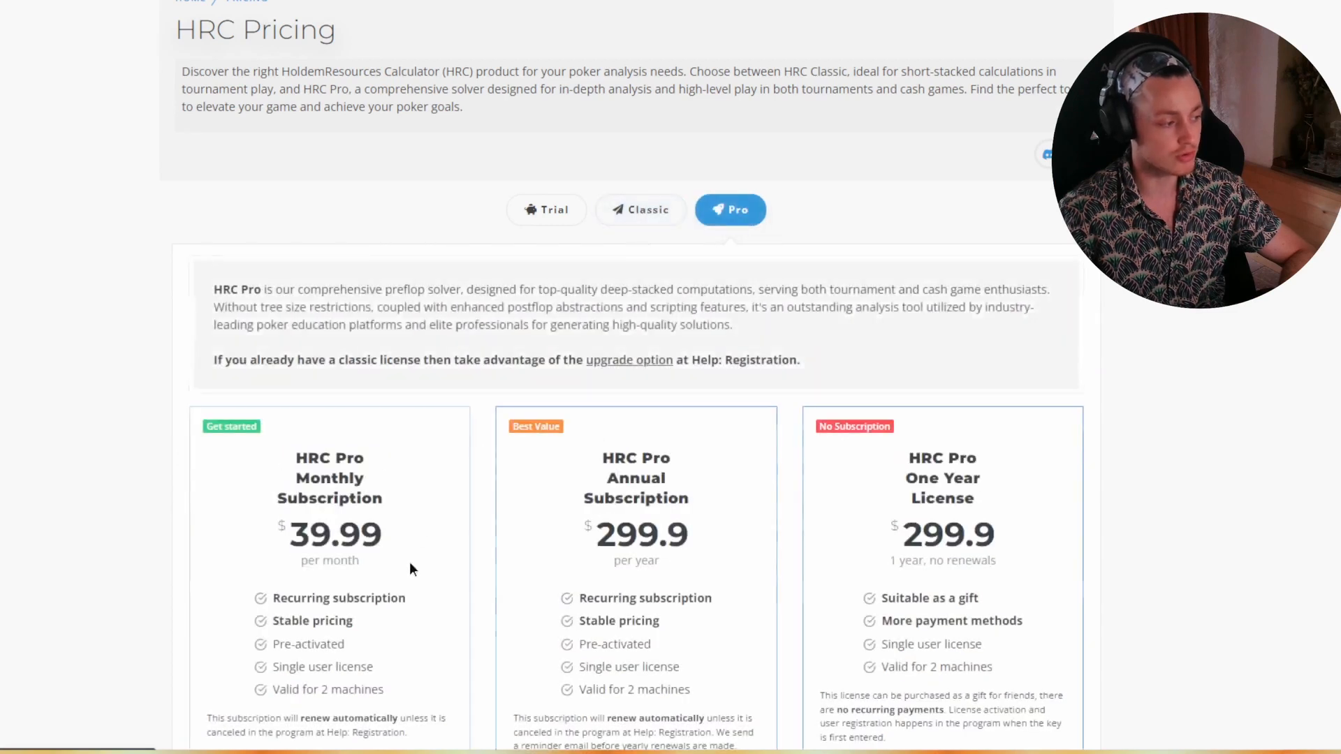
drag(296, 534, 362, 536)
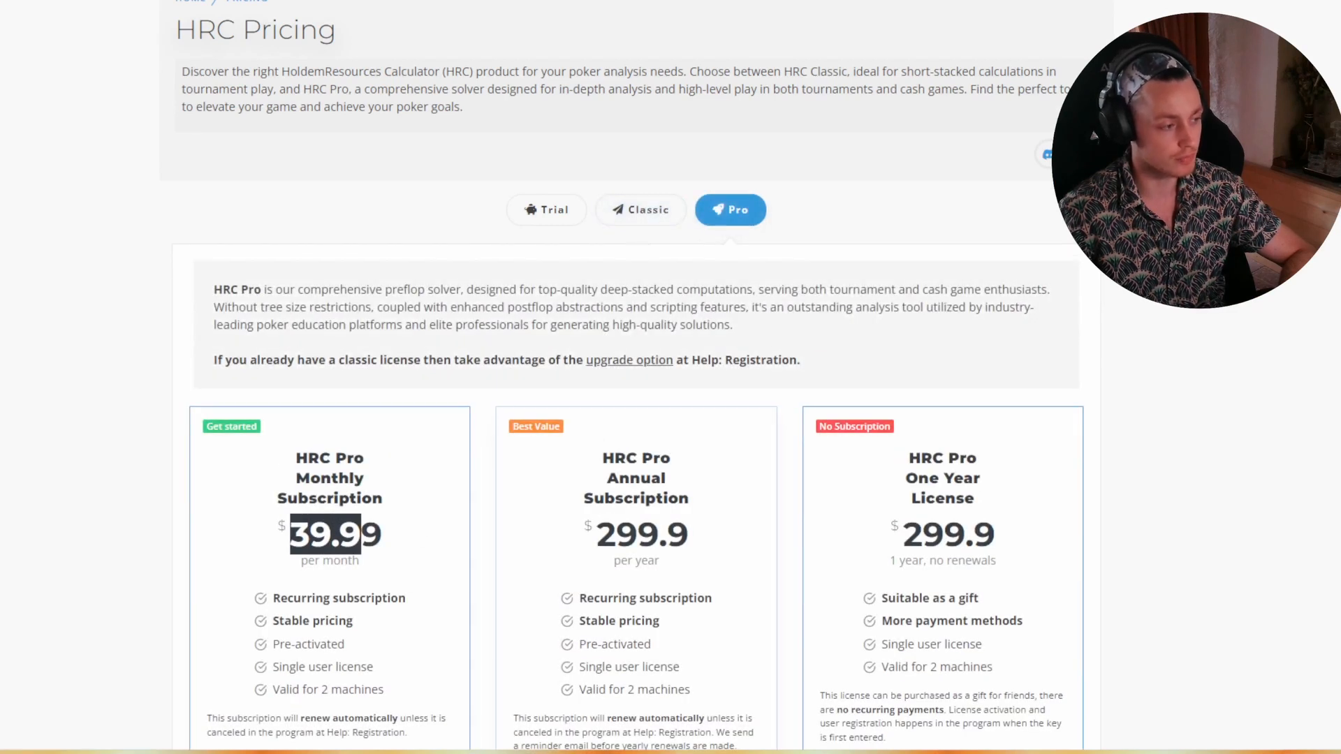
- Compare the Classic and Pro plan descriptions again and highlight the node limit in the Classic text
click(636, 211)
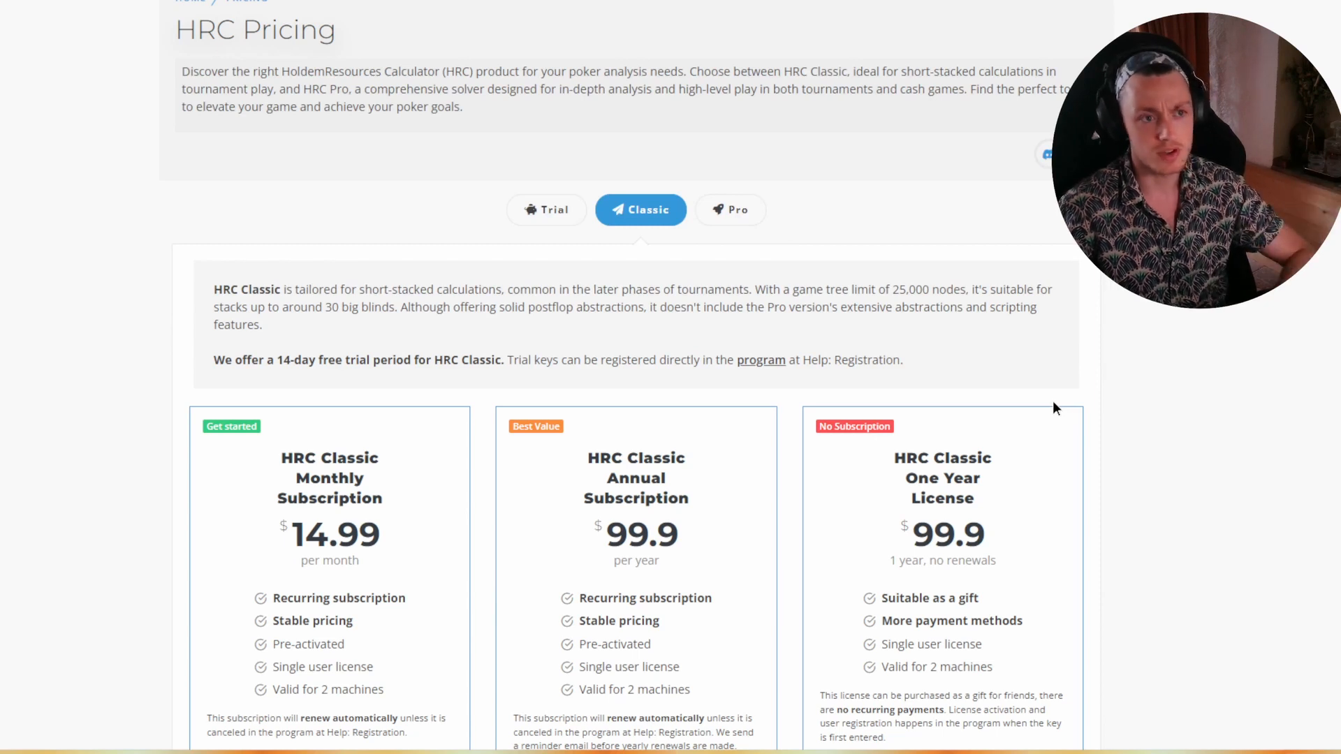
click(738, 204)
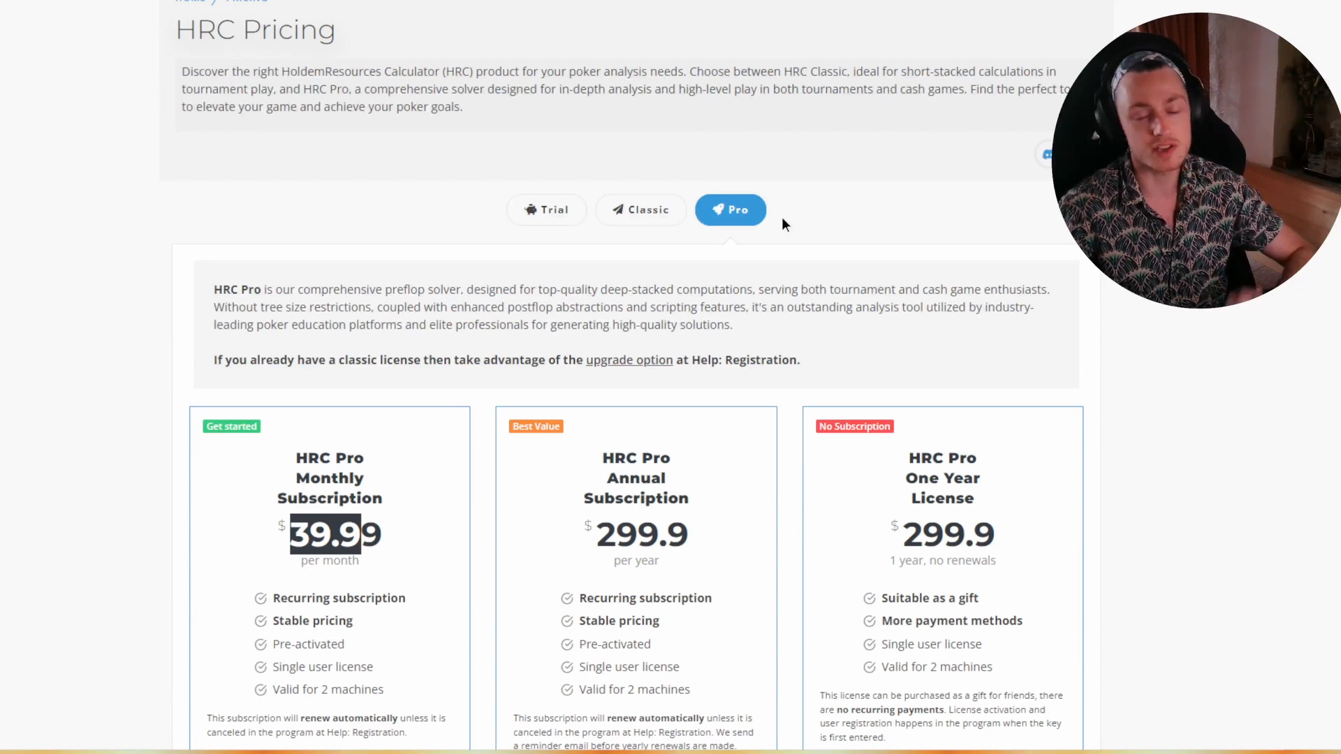
click(670, 212)
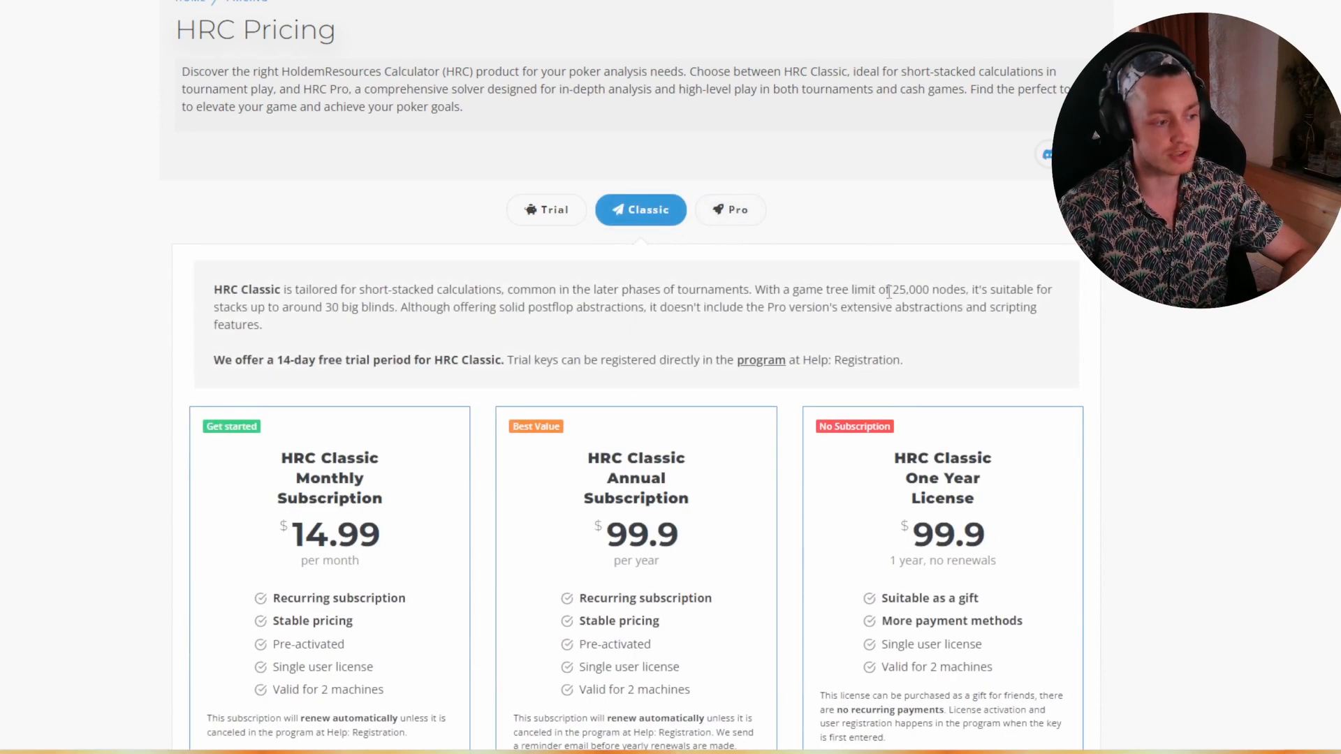
drag(891, 289, 932, 287)
- Switch to the HRC Pro program and expand the descriptions of the Enumerated and Monte Carlo calculation modes
click(1163, 373)
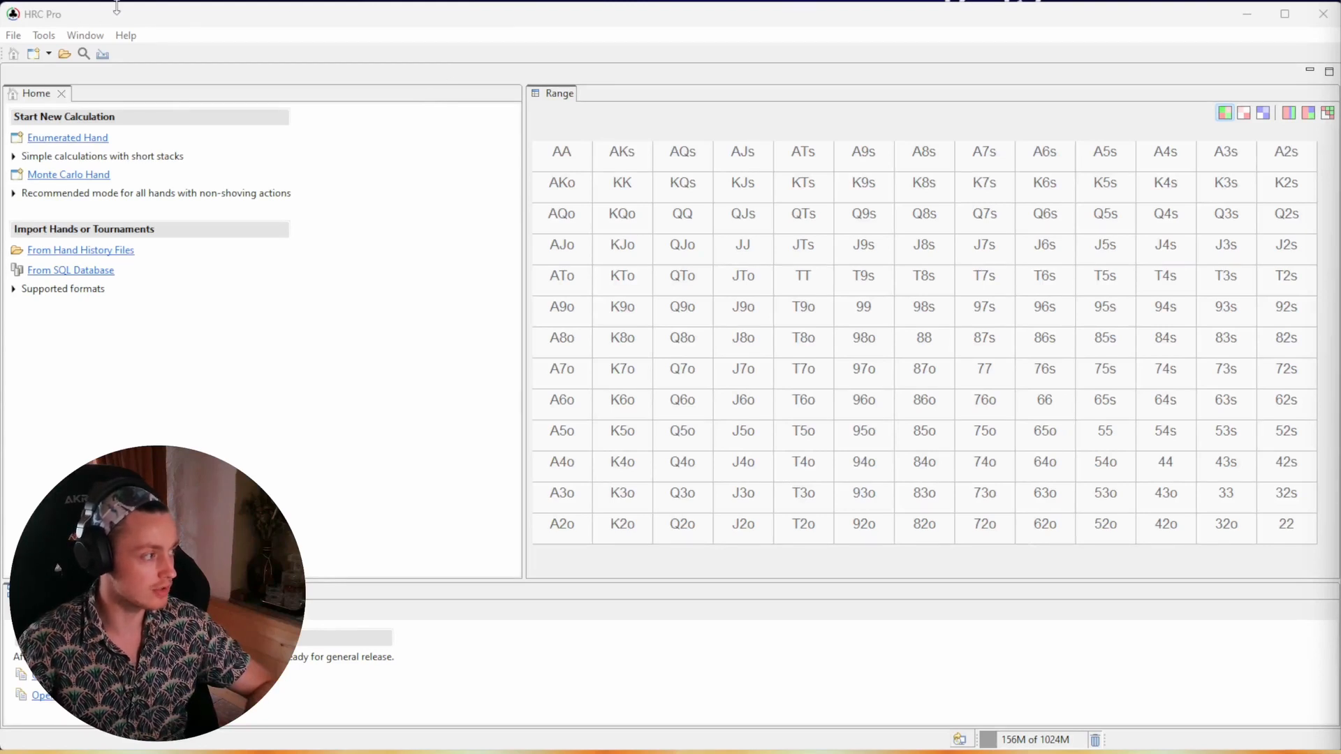
click(456, 15)
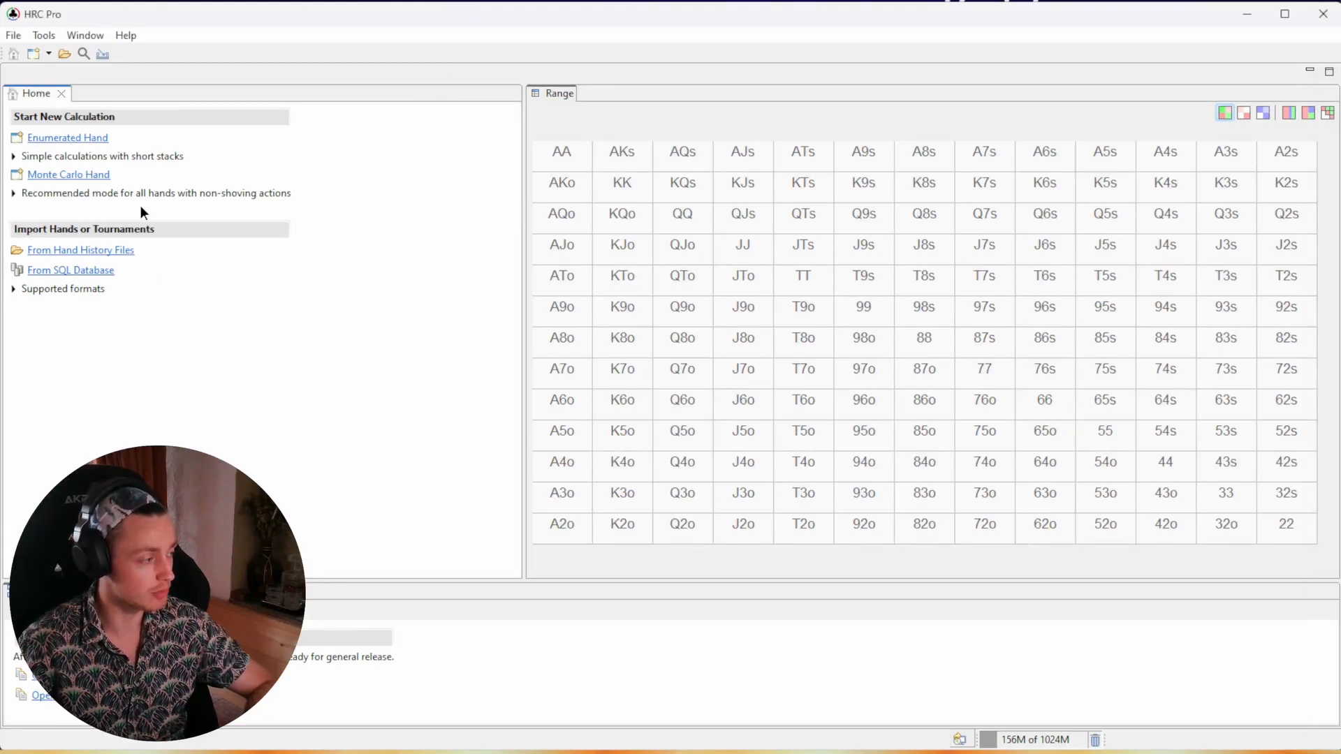
click(80, 162)
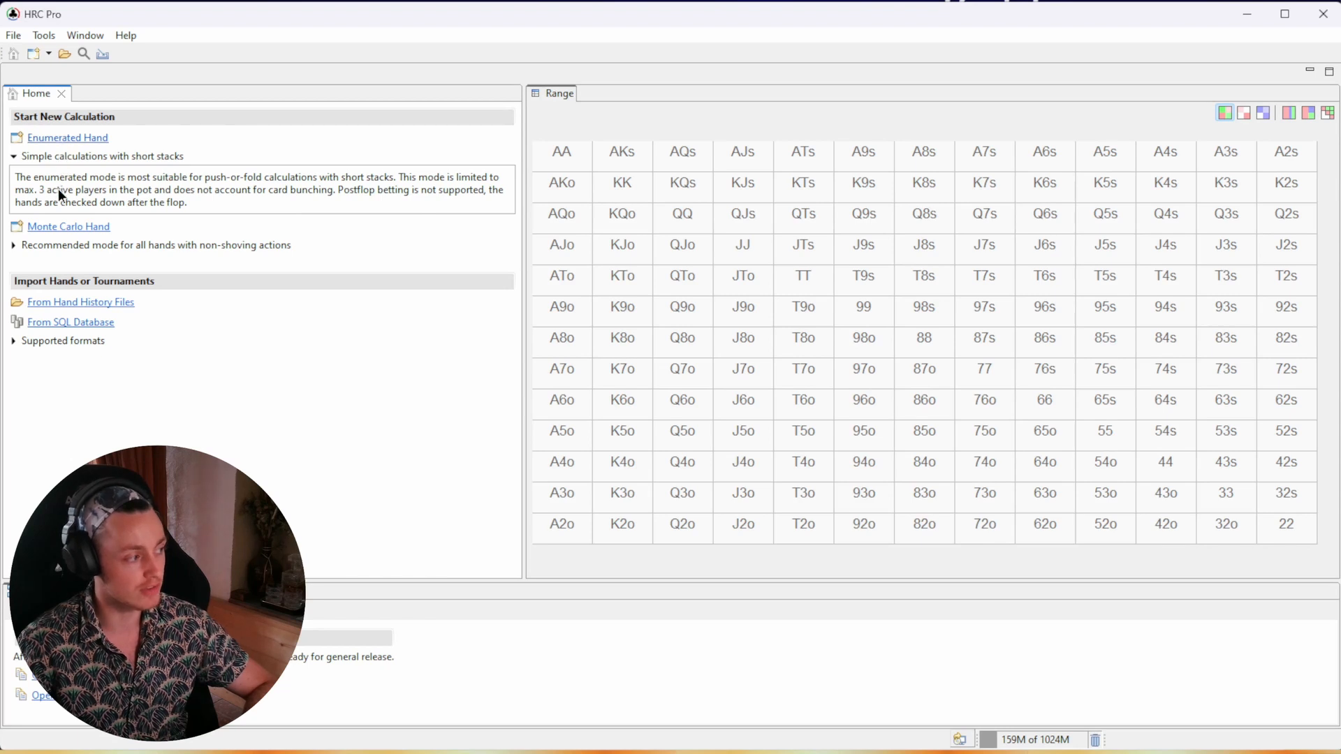
click(76, 228)
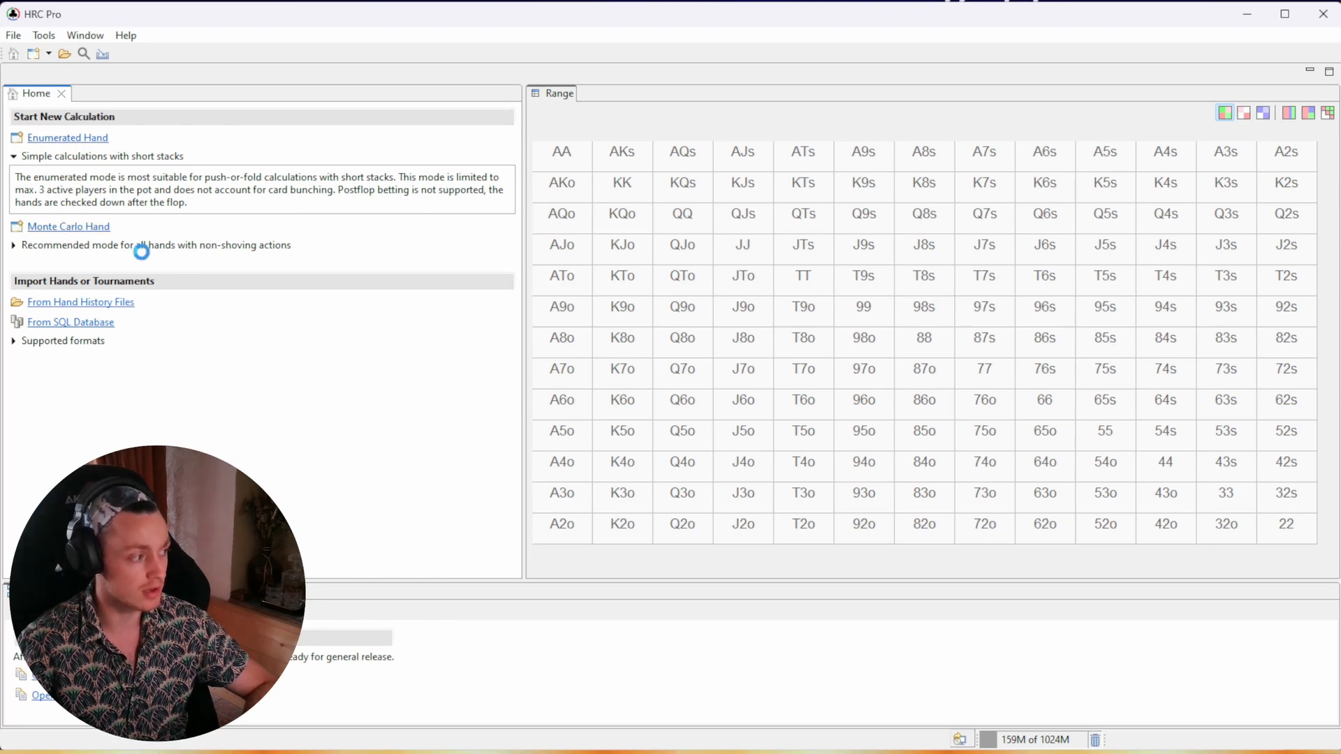
click(915, 1)
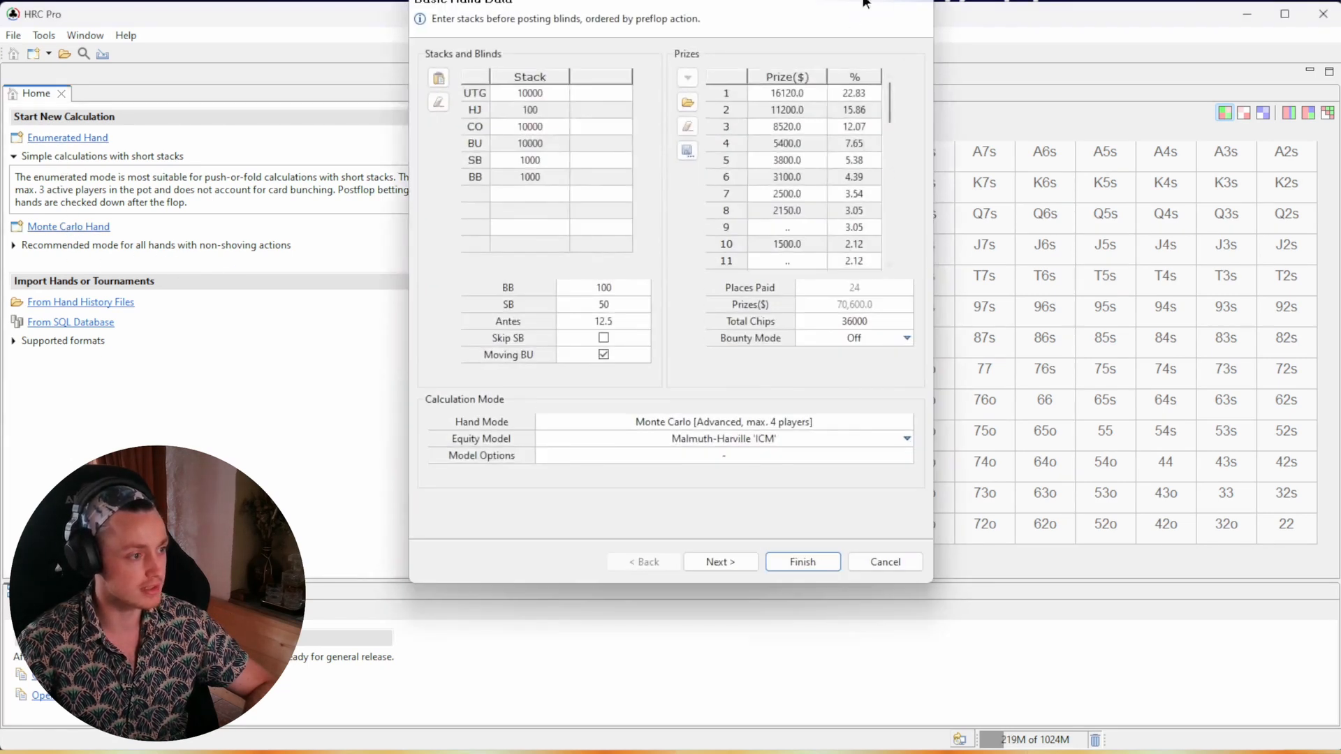
click(16, 245)
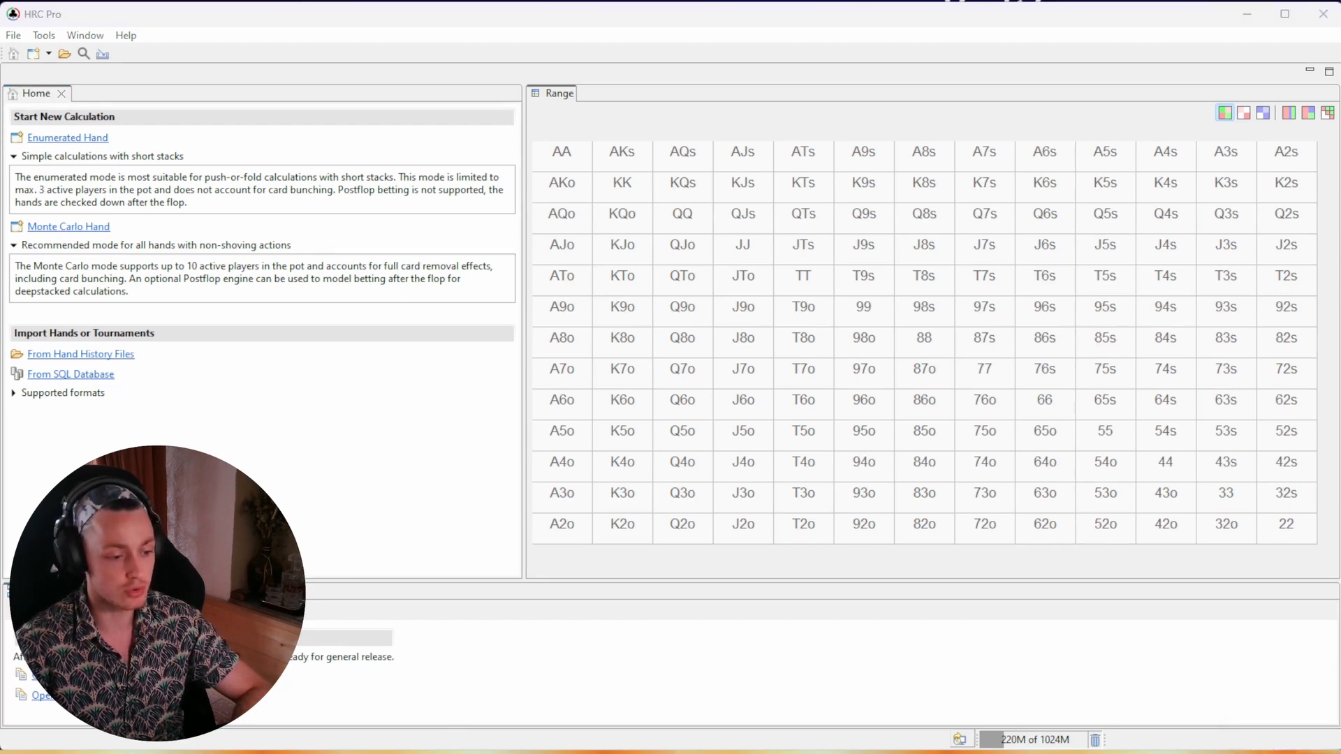
- View the chart image of ace probability versus players folded, and close it
drag(1340, 132, 588, 53)
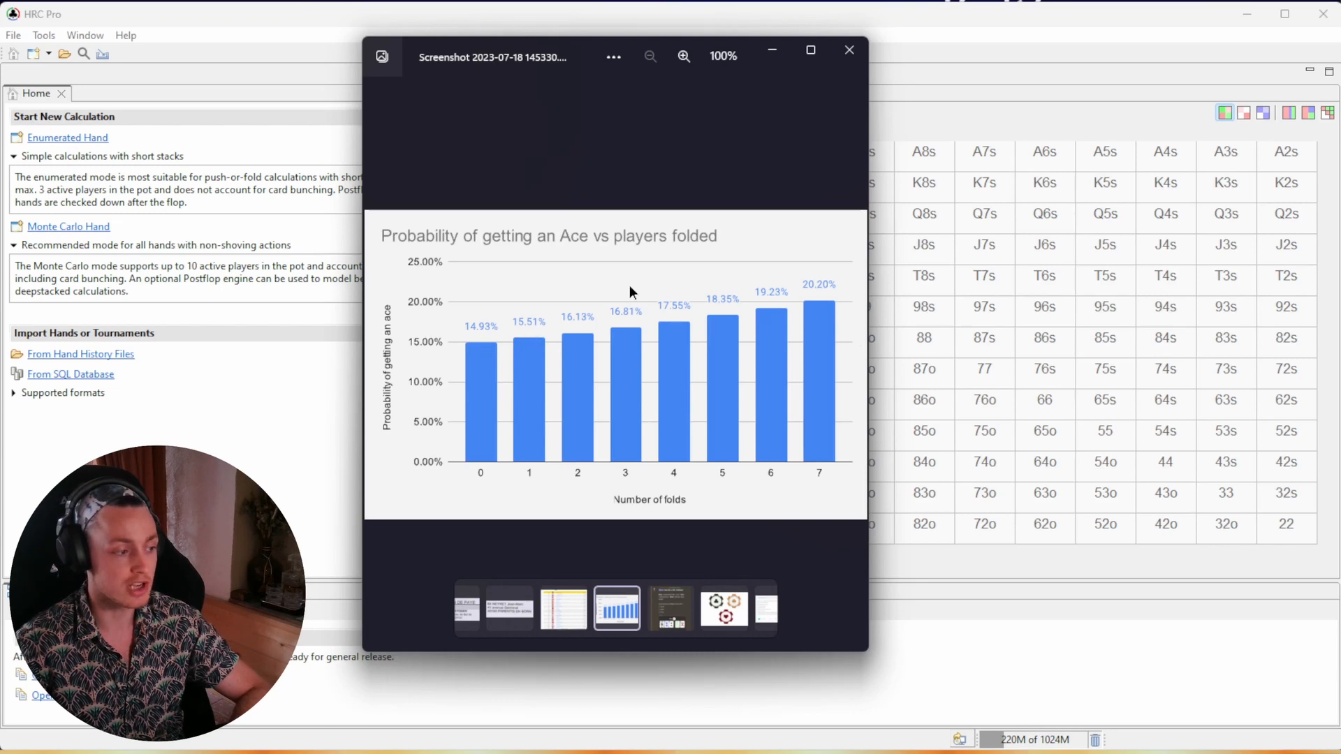
click(849, 50)
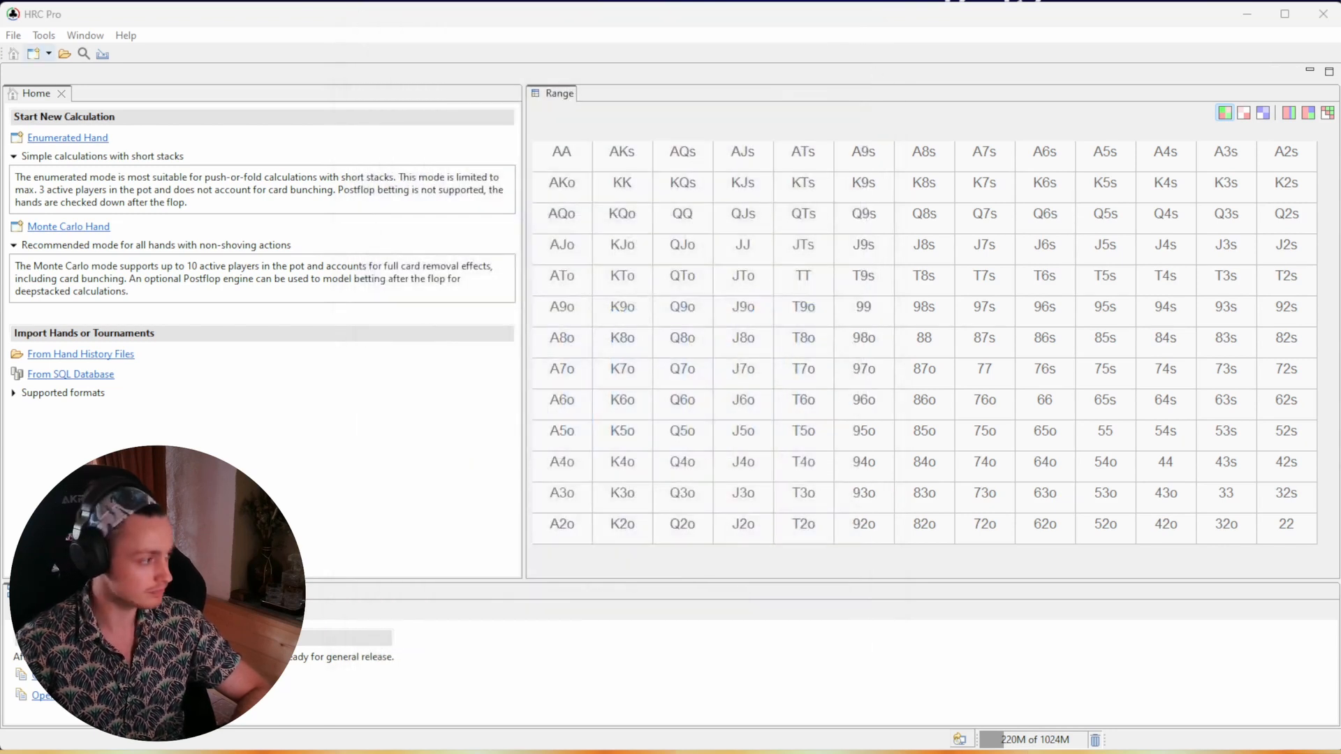
- Start a new Monte Carlo hand and change its hand mode engine to Enumerated
click(61, 228)
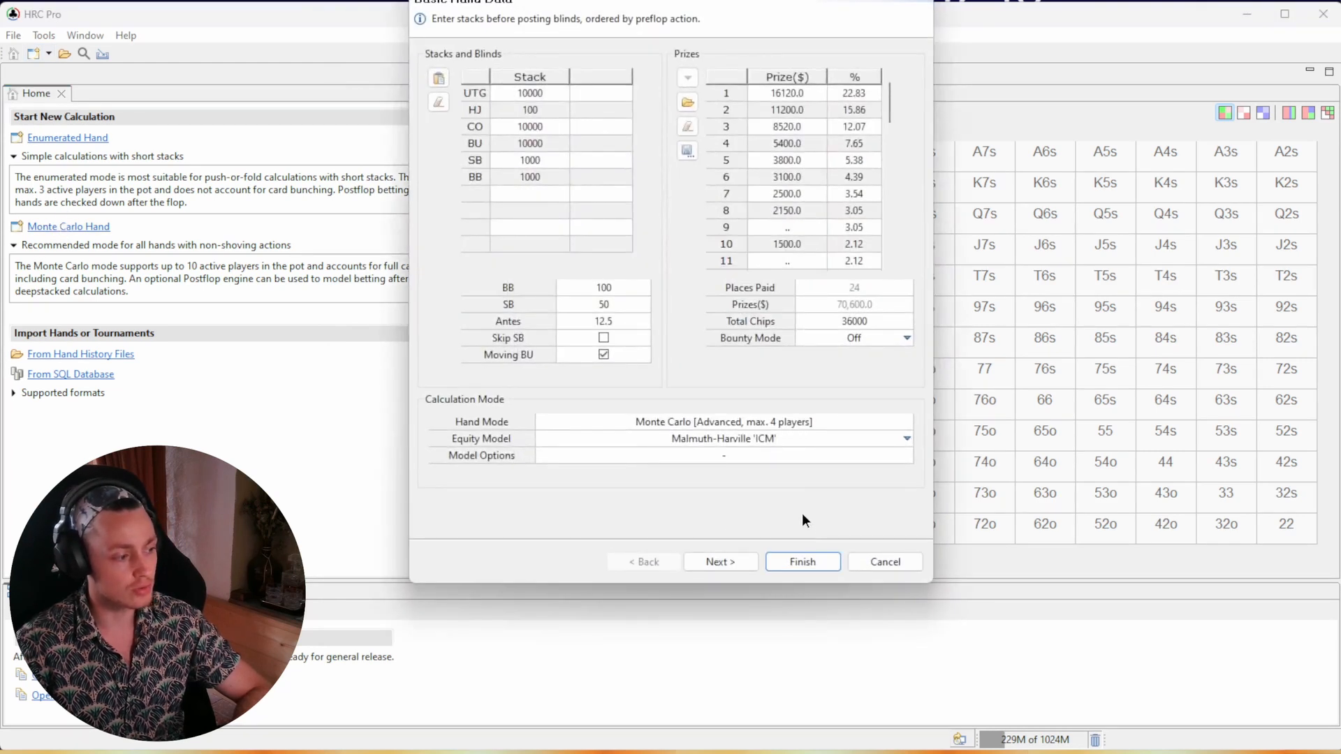
click(790, 423)
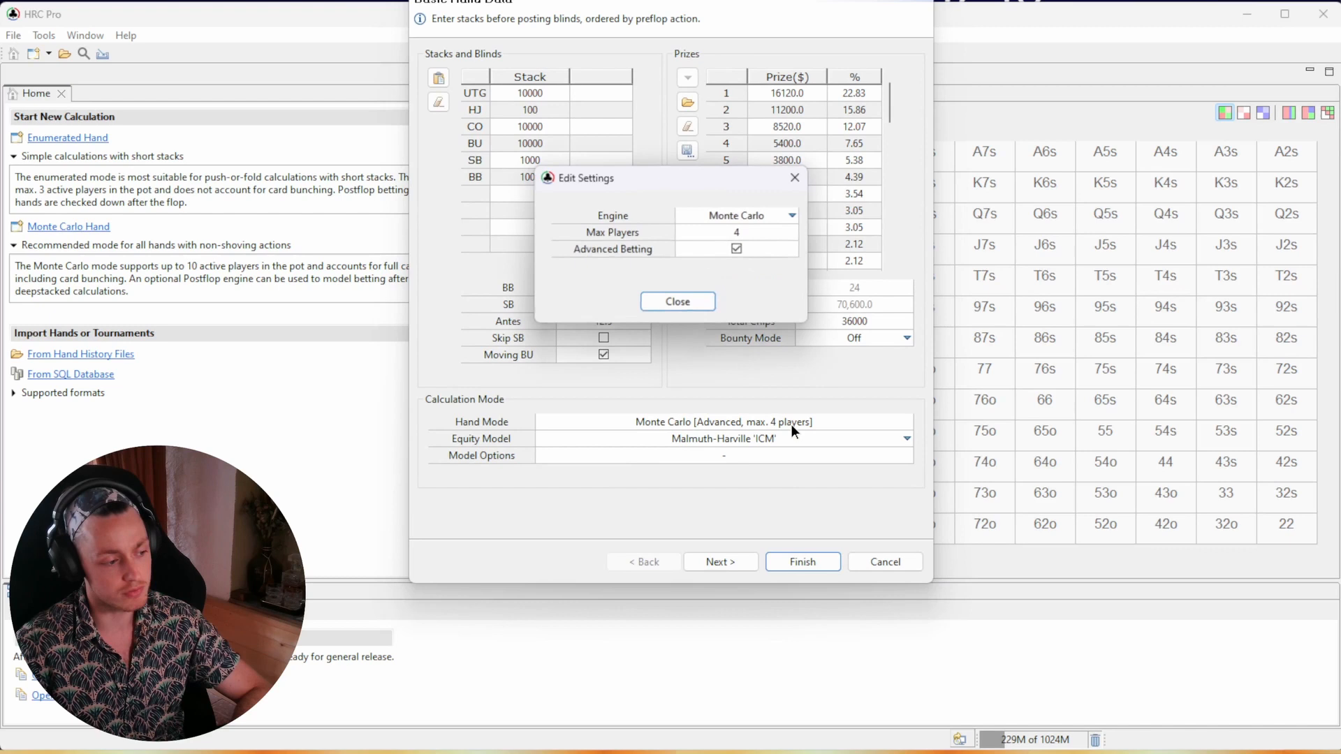
click(733, 215)
click(746, 234)
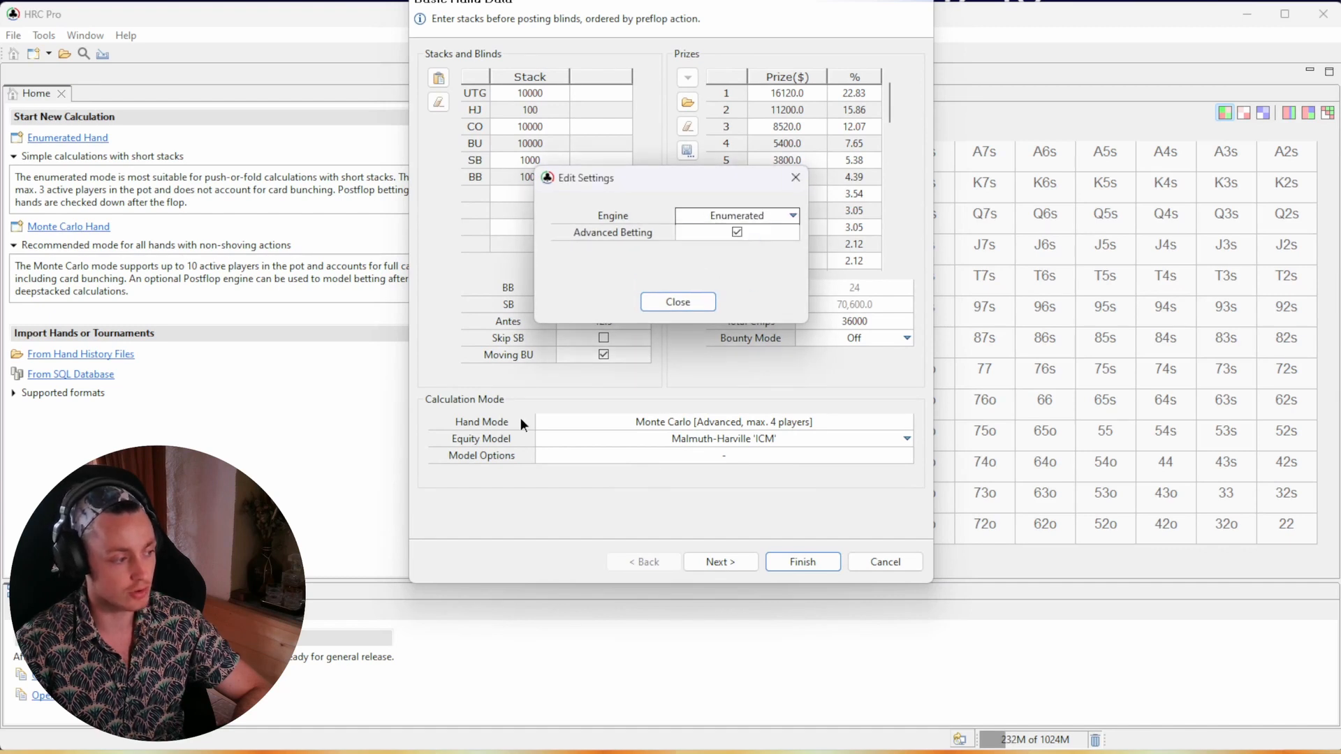
click(670, 305)
- Try turning off Advanced Betting in the Enumerated hand mode settings
click(726, 424)
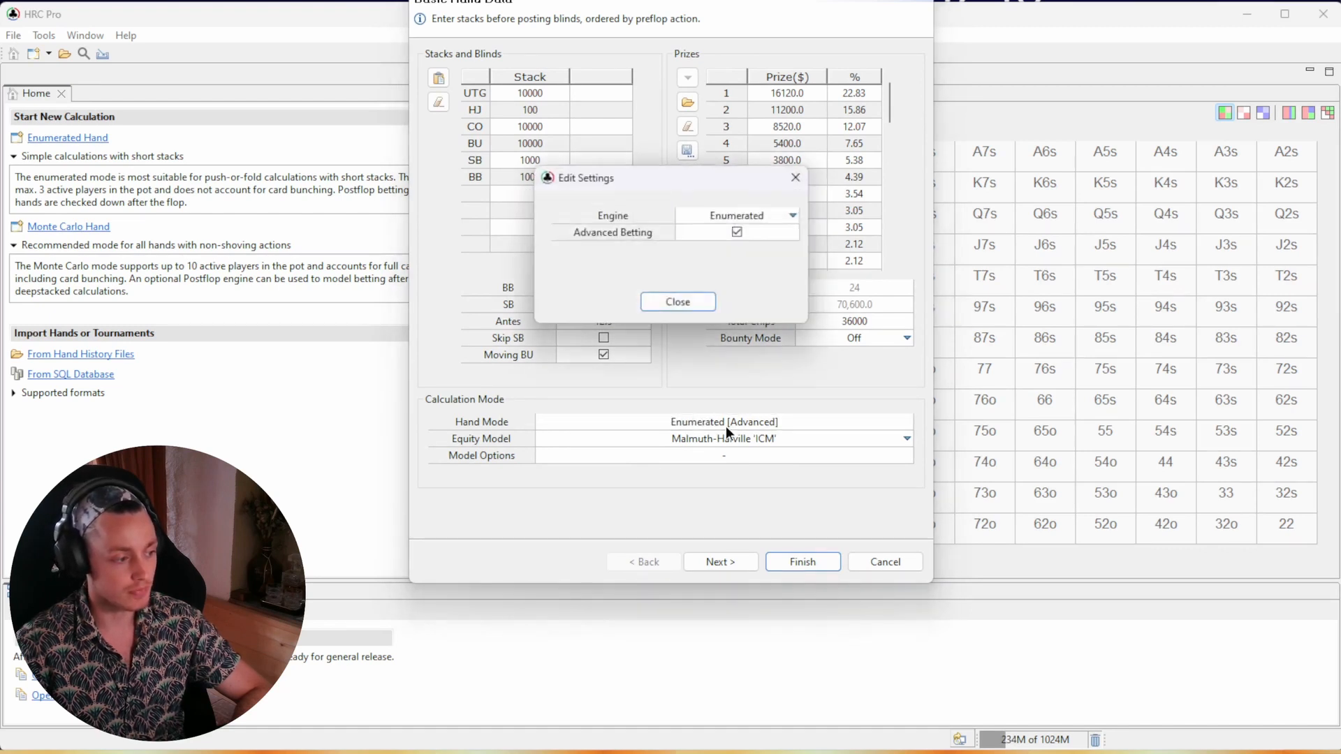
click(737, 232)
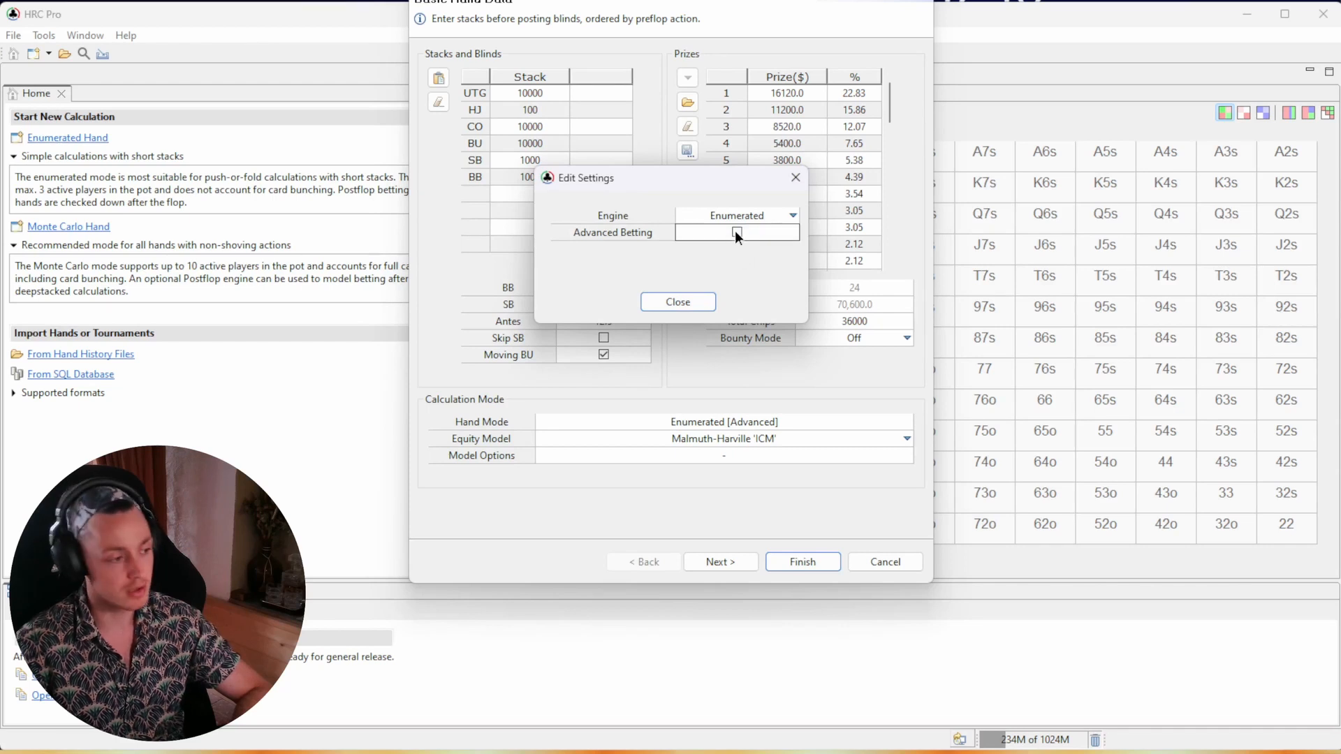
click(681, 300)
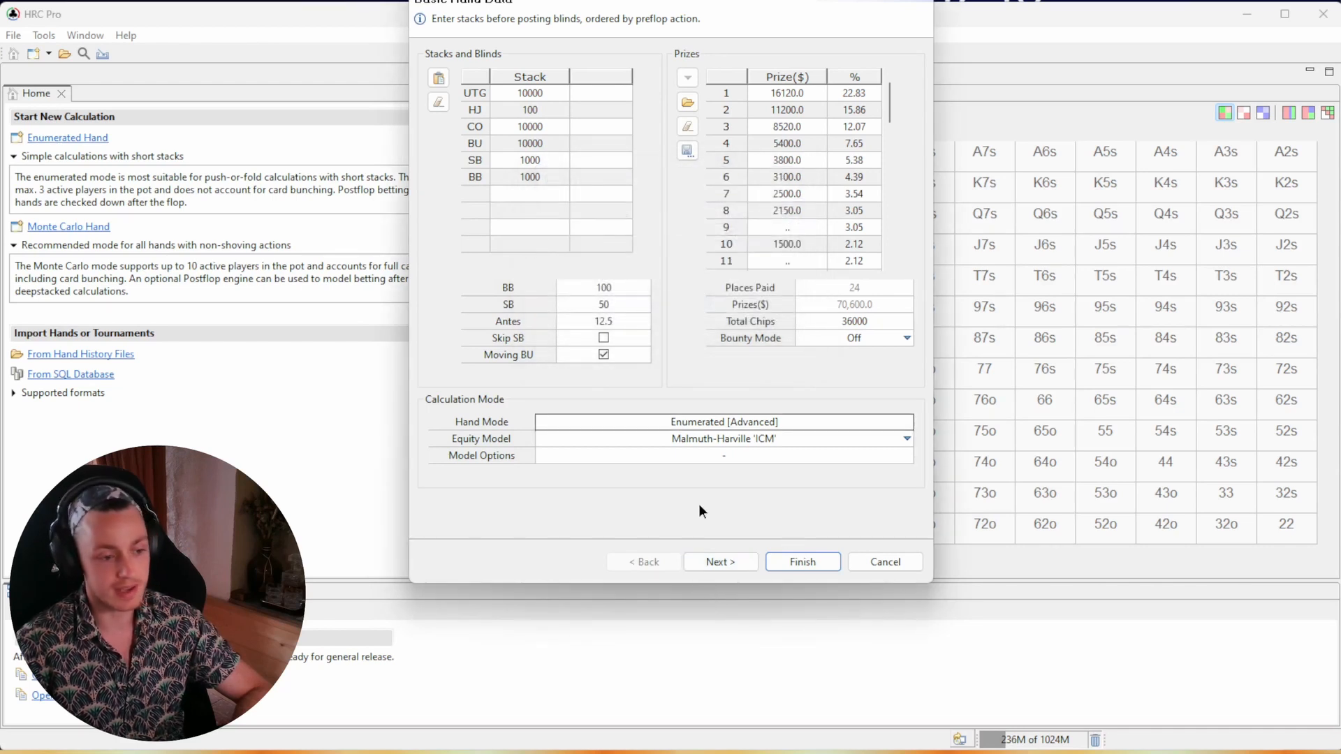
- Set the hand mode engine to Monte Carlo with a maximum of 4 players
click(732, 426)
click(763, 213)
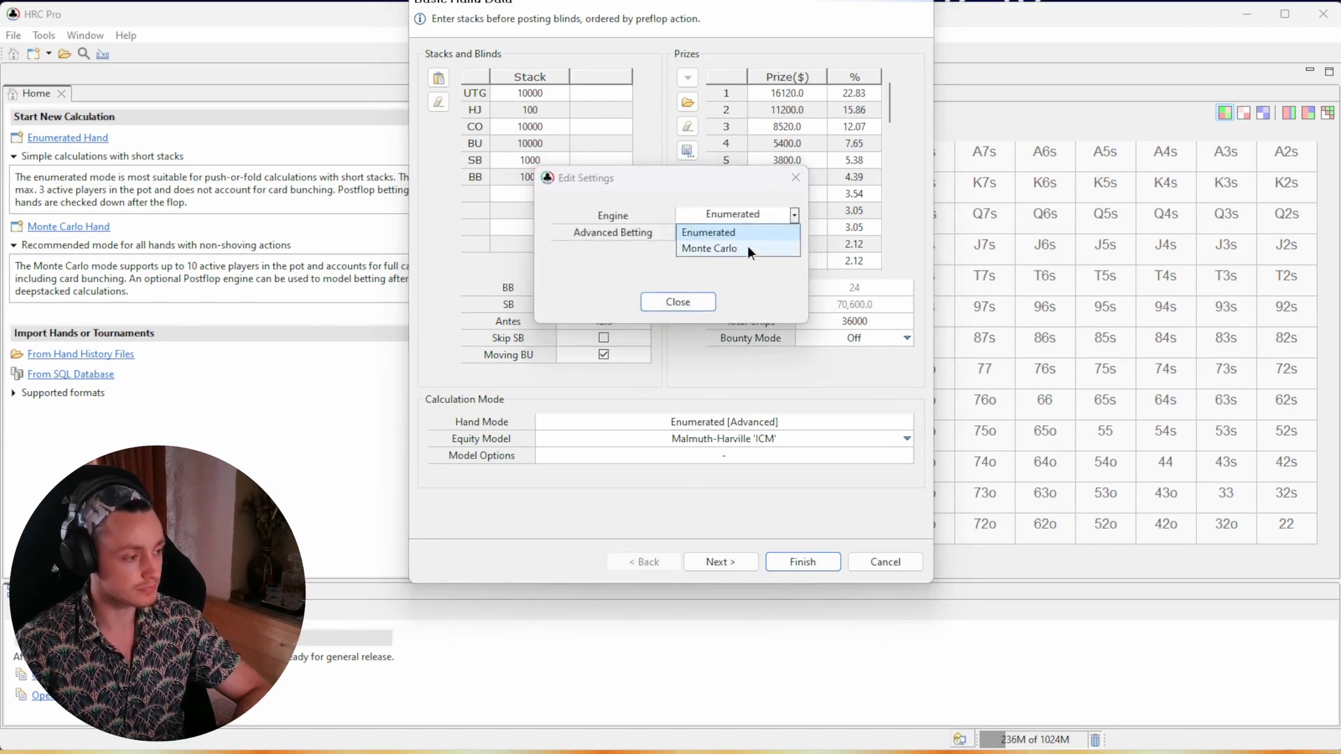
click(747, 245)
click(742, 234)
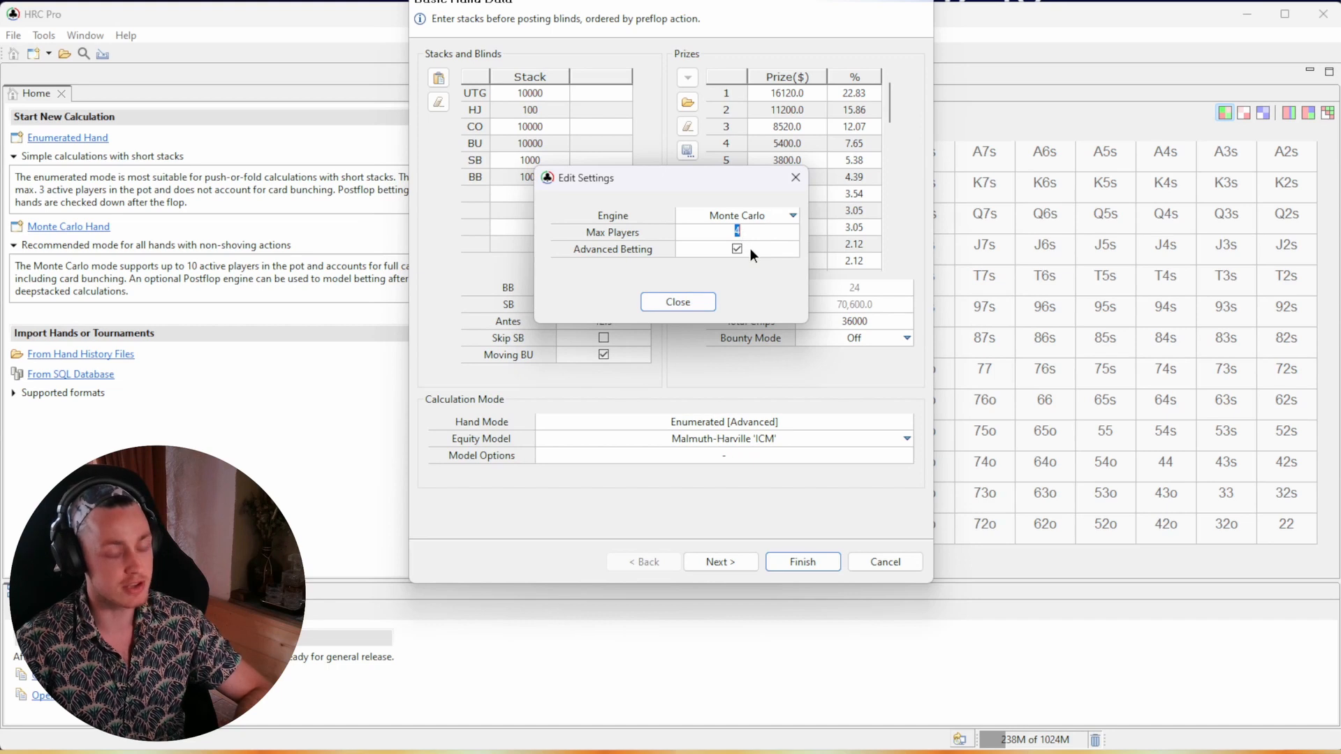
text(10)
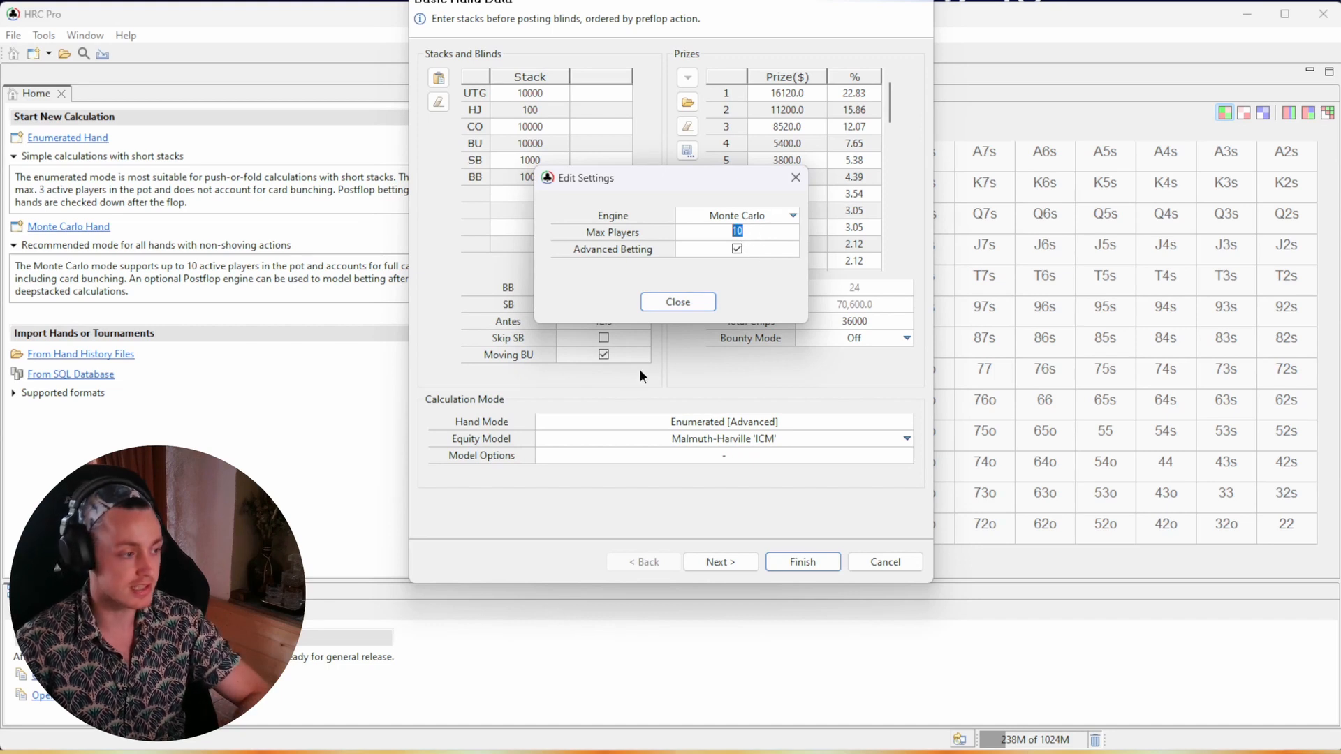
text(4)
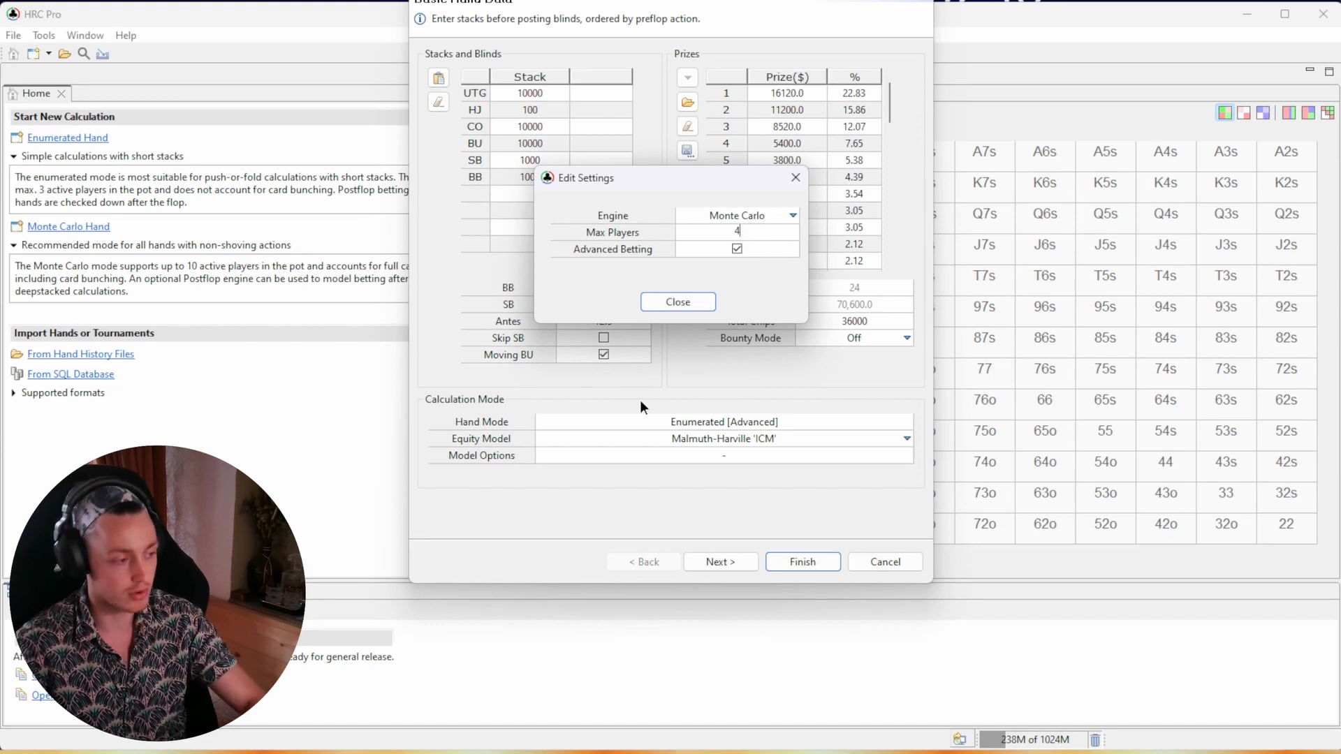
click(689, 302)
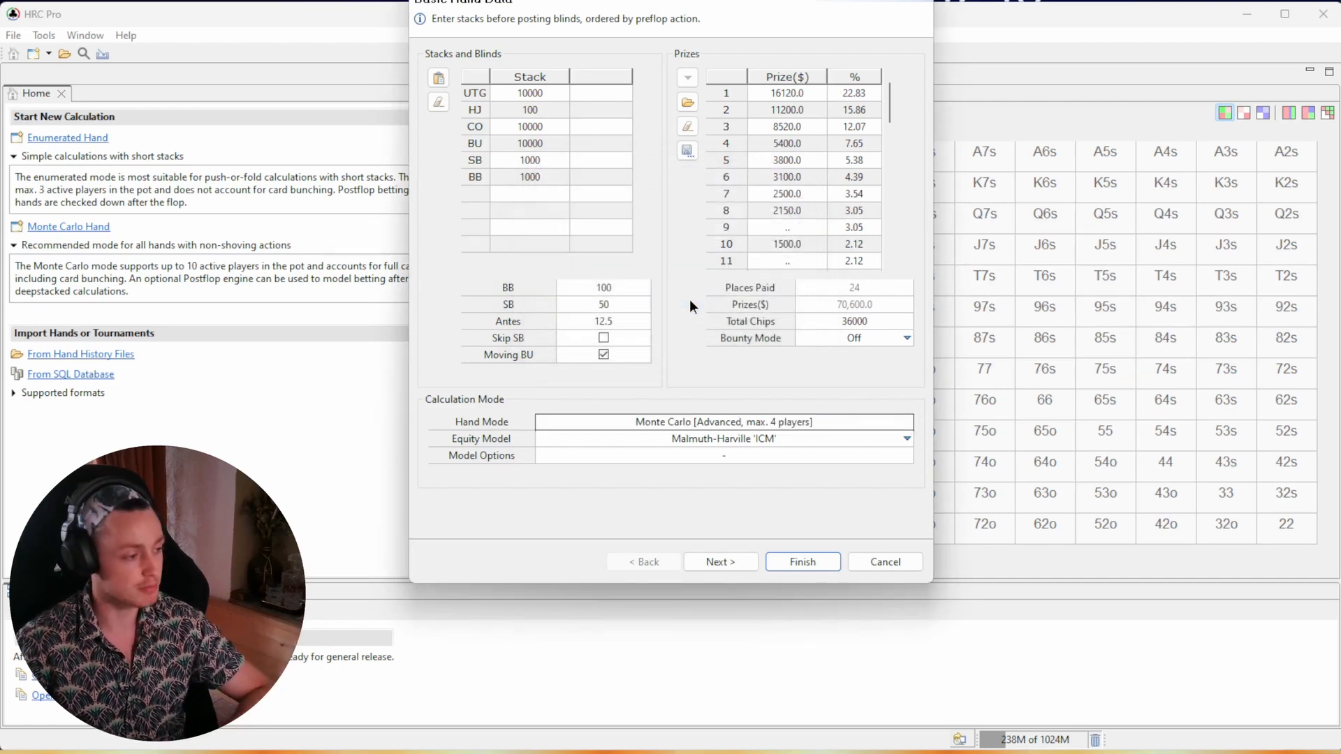
- Set the equity model to Future Game Simulation 'FGS' and open its depth setting for editing
click(735, 440)
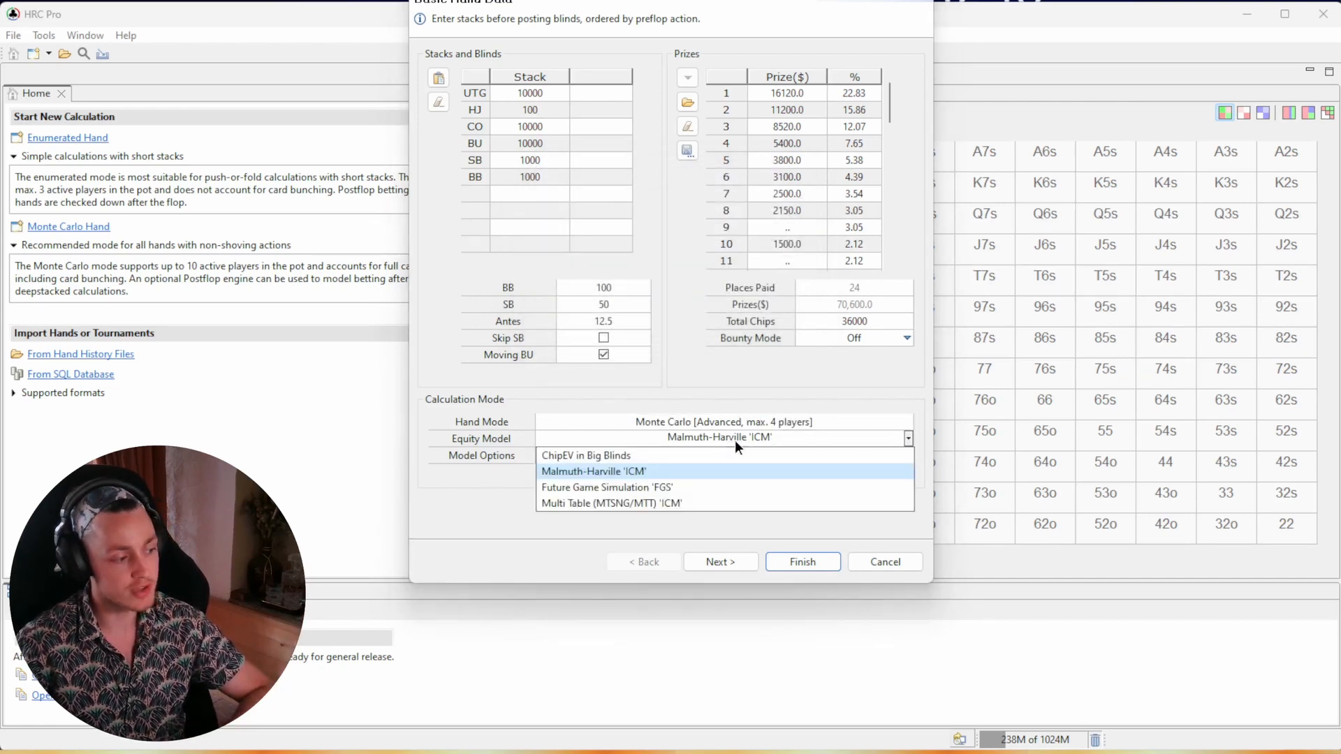
click(650, 488)
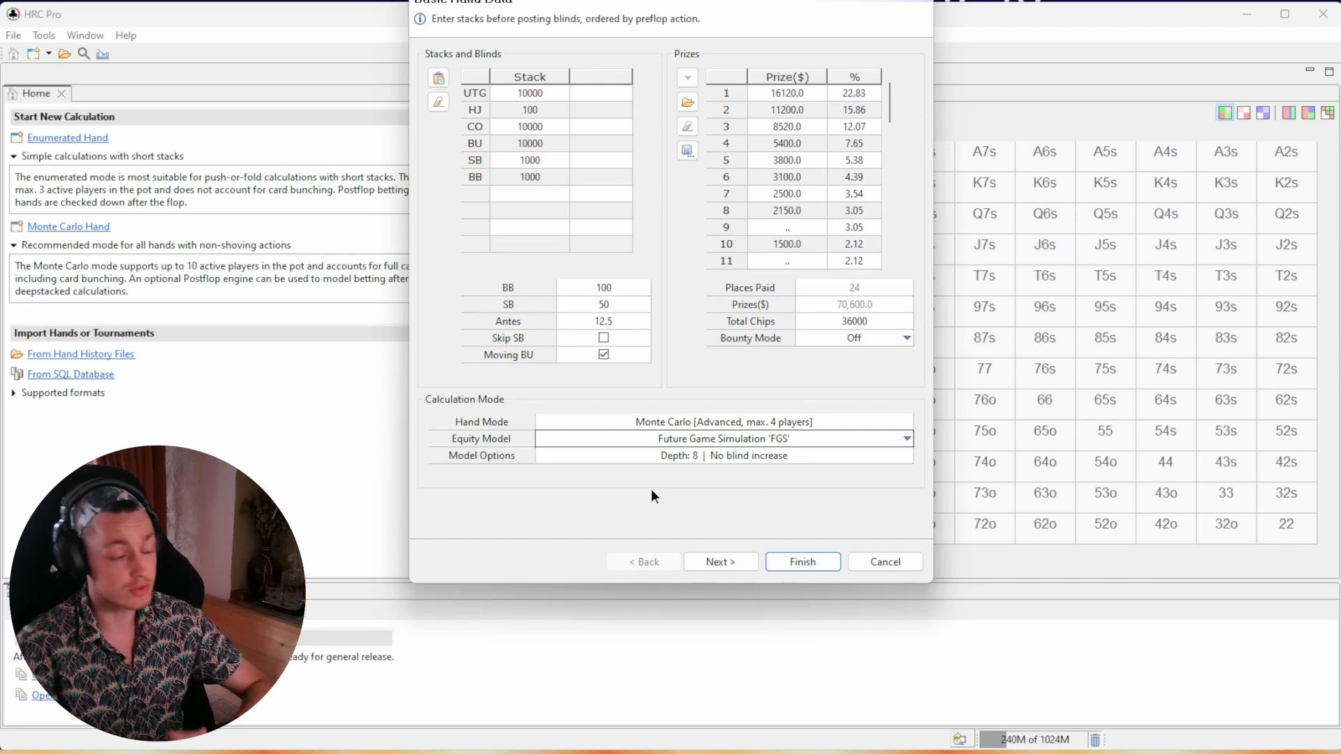
click(701, 455)
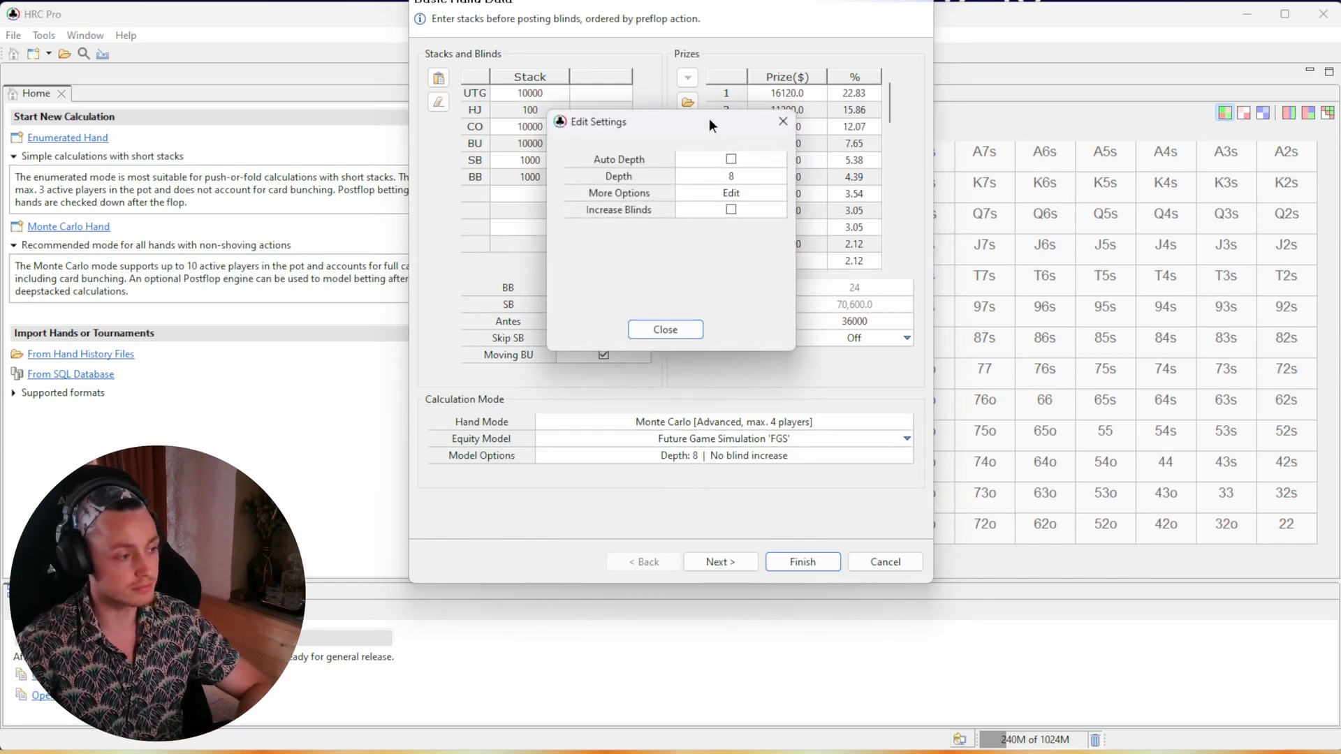
drag(709, 120, 707, 186)
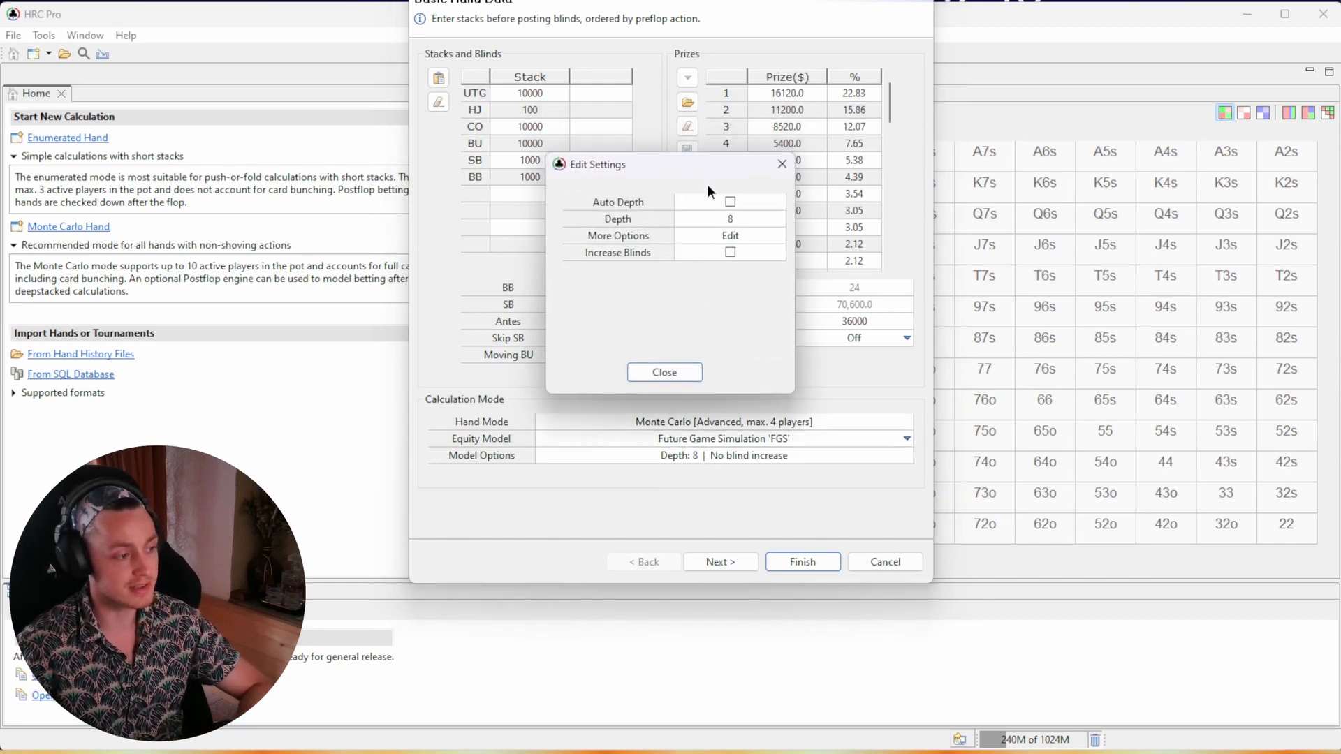
double_click(730, 219)
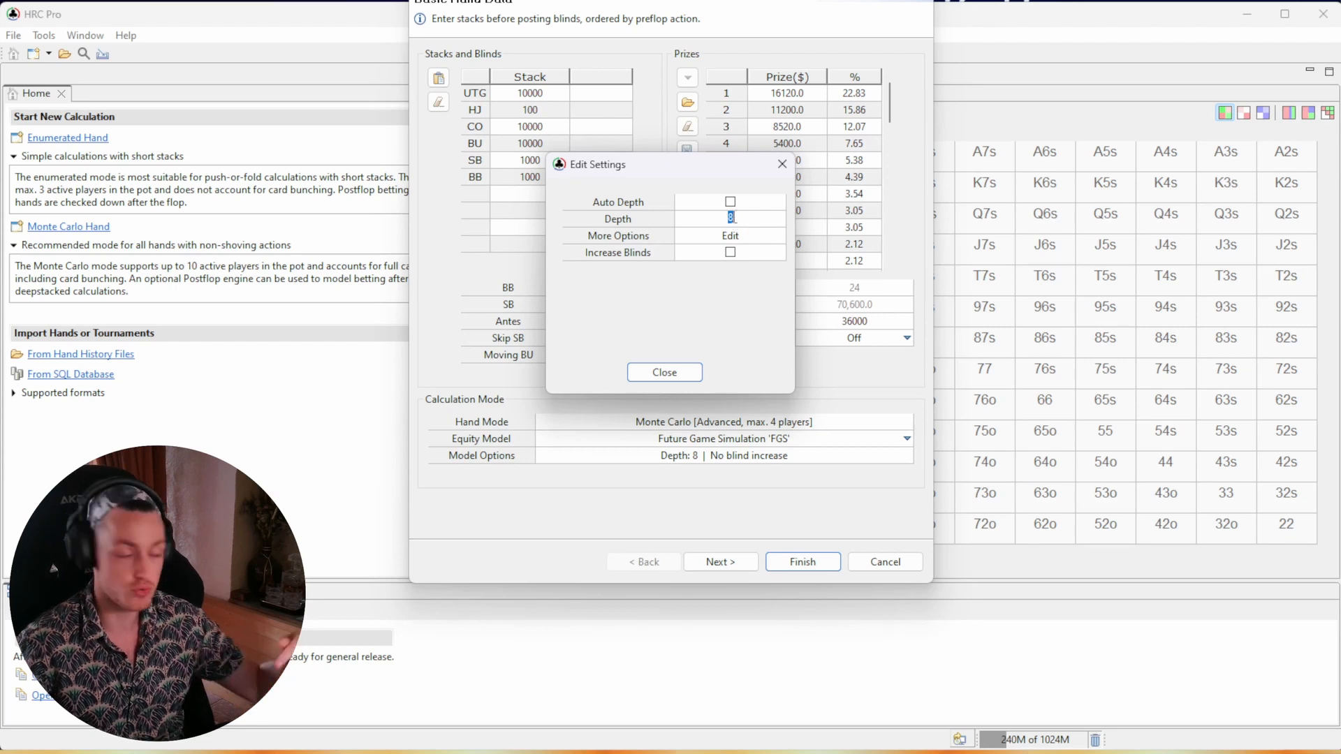
- Try enabling a blind increase at depth 5 in the Future Game Simulation options
click(730, 252)
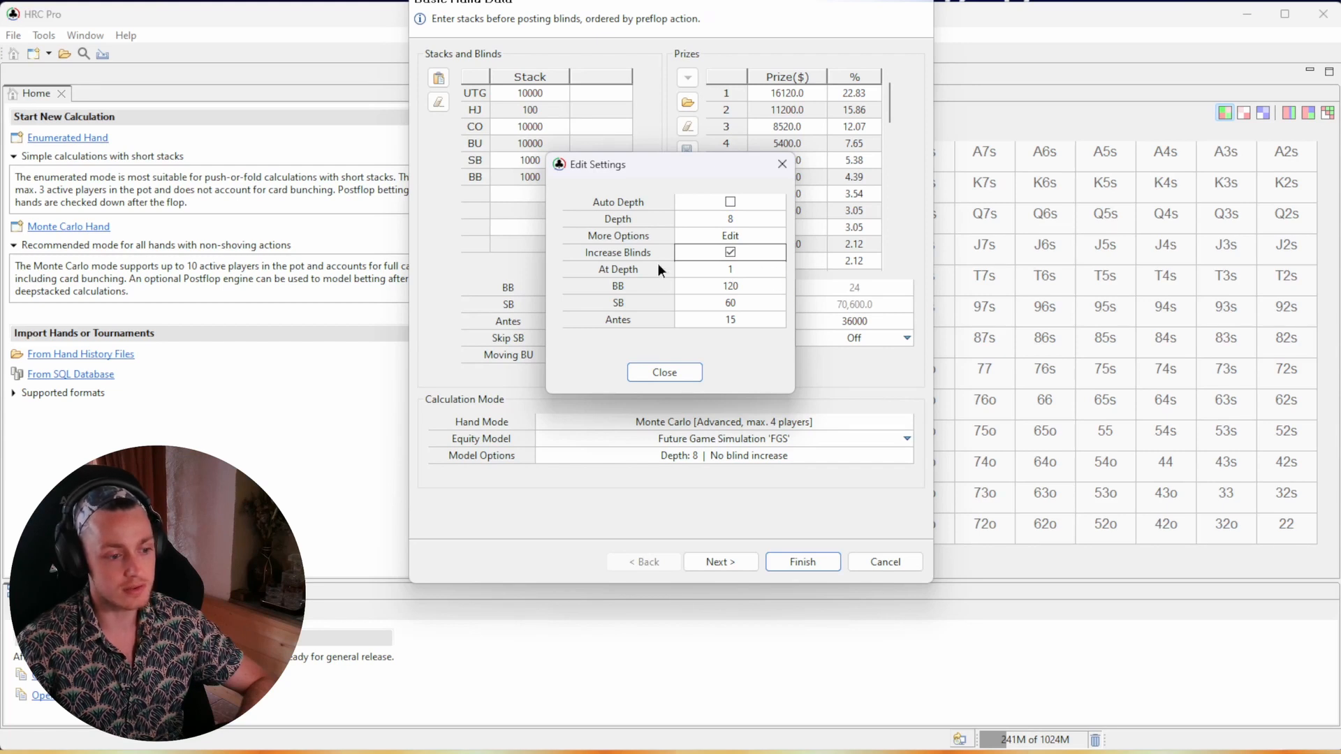
click(732, 285)
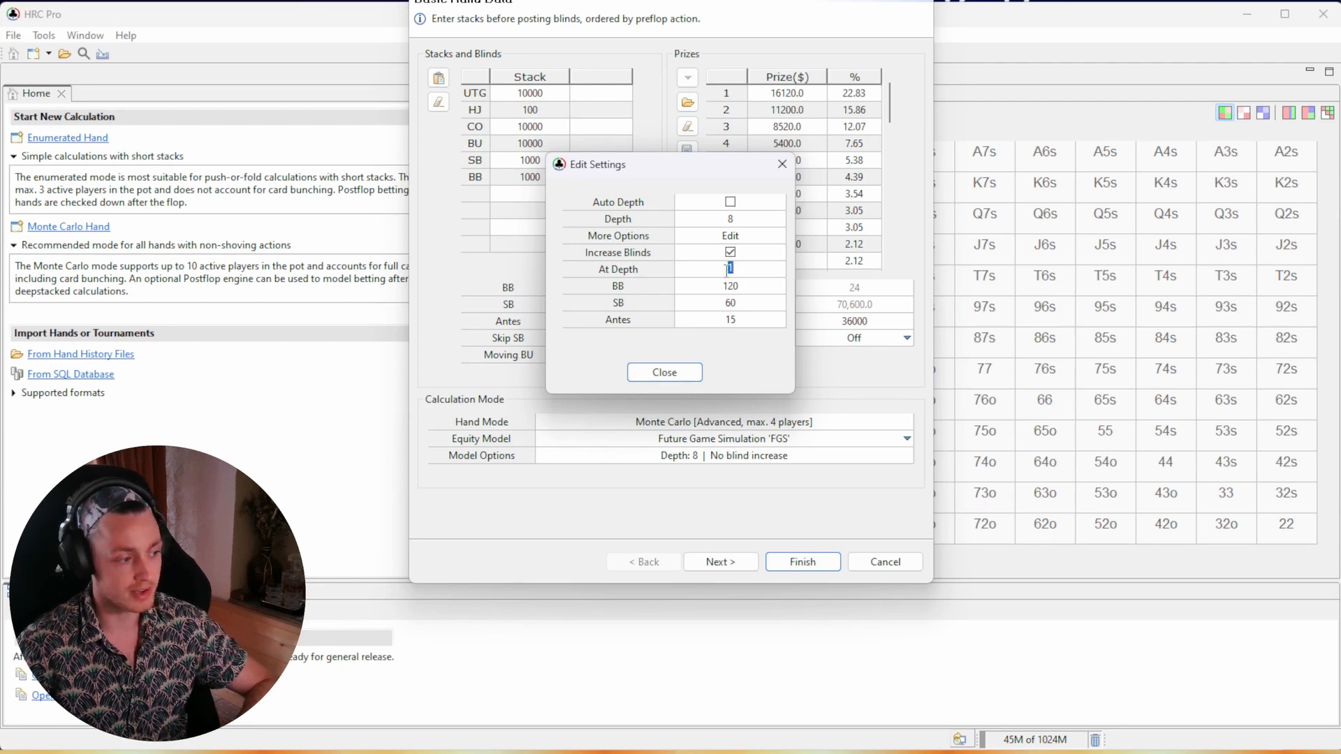
text(4)
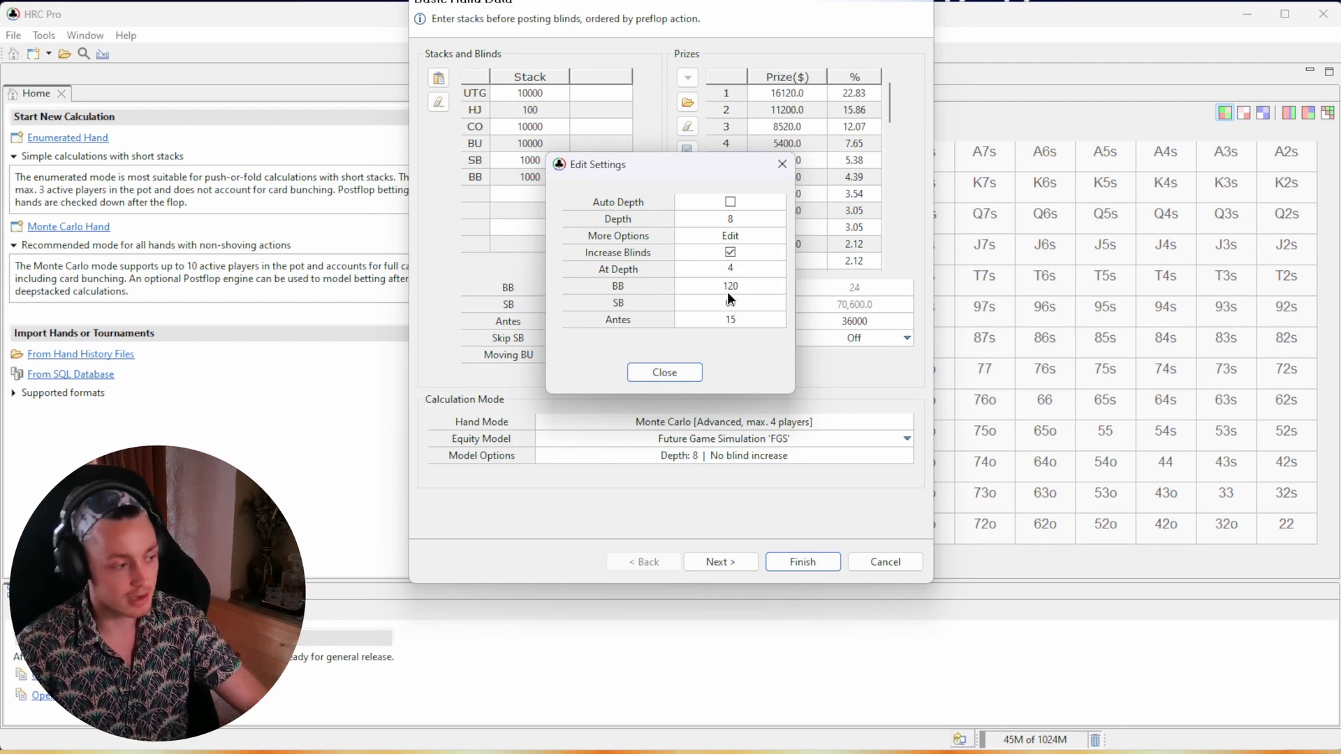
click(728, 286)
click(729, 265)
text(5)
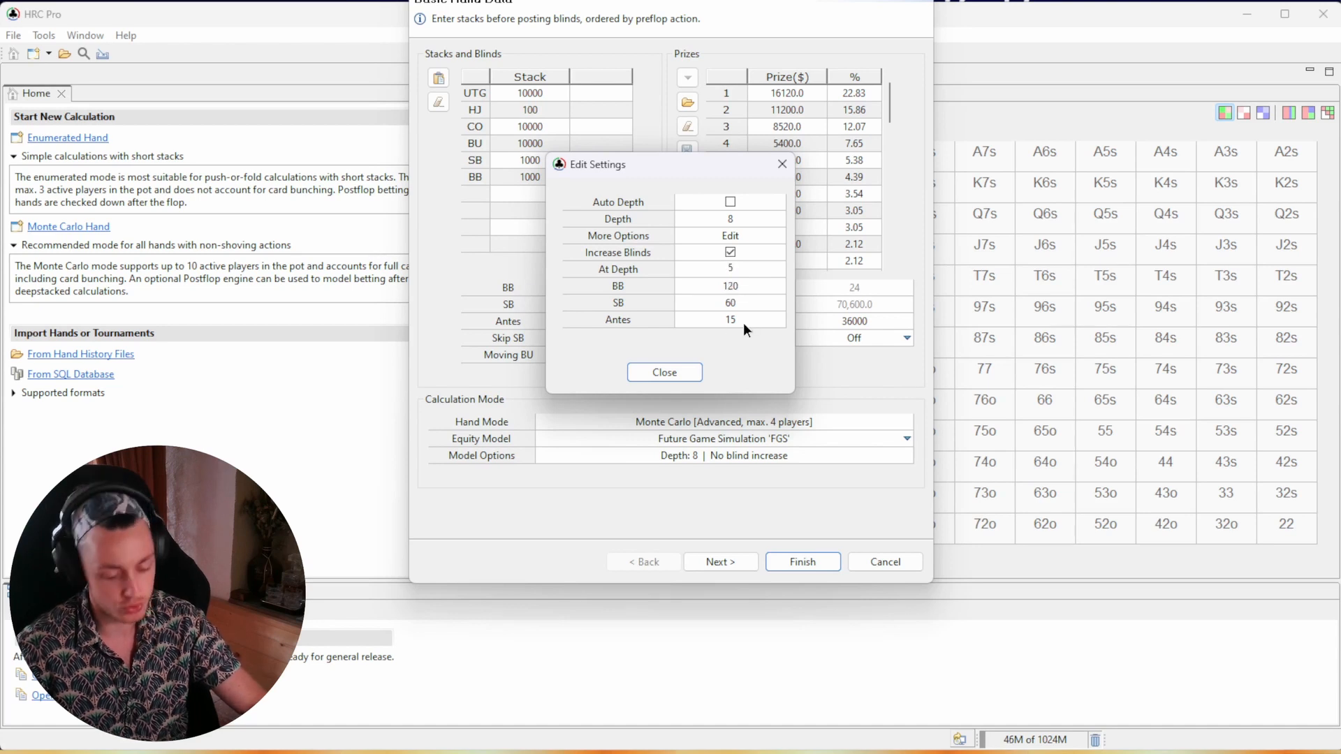
click(731, 220)
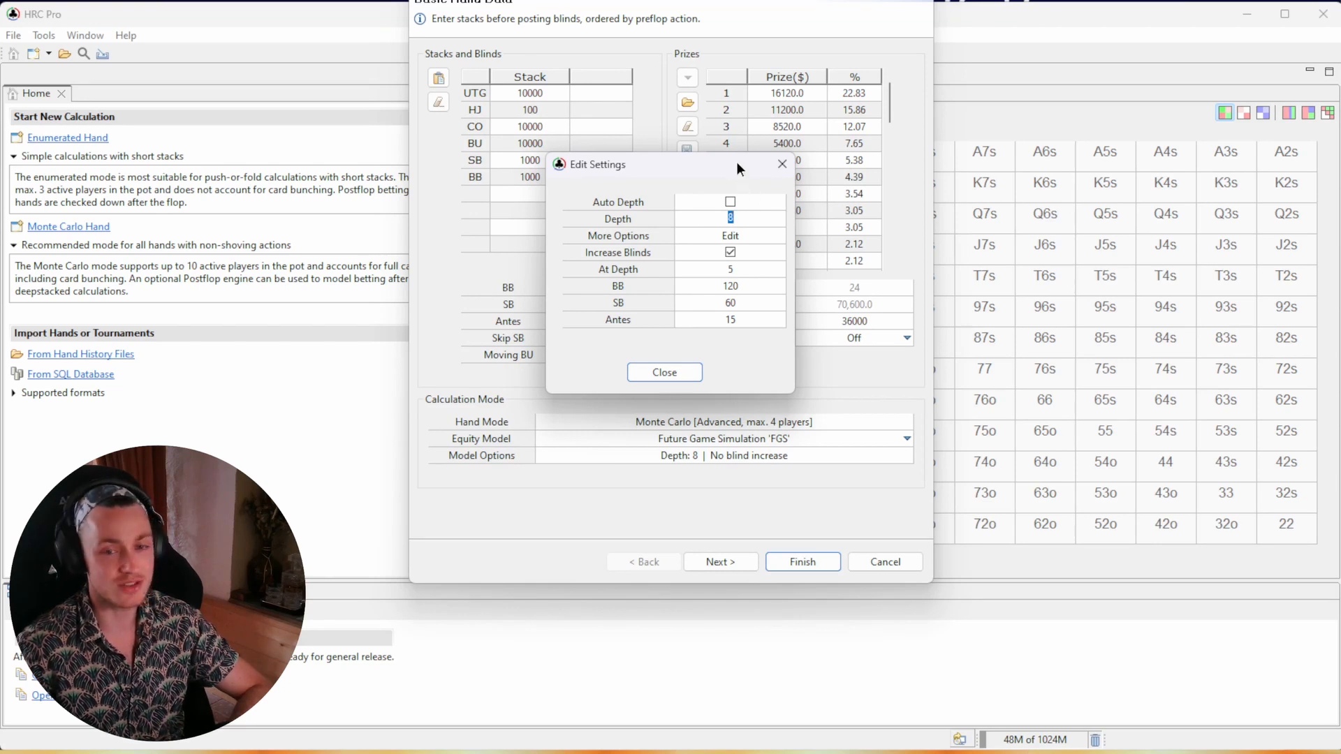
click(782, 164)
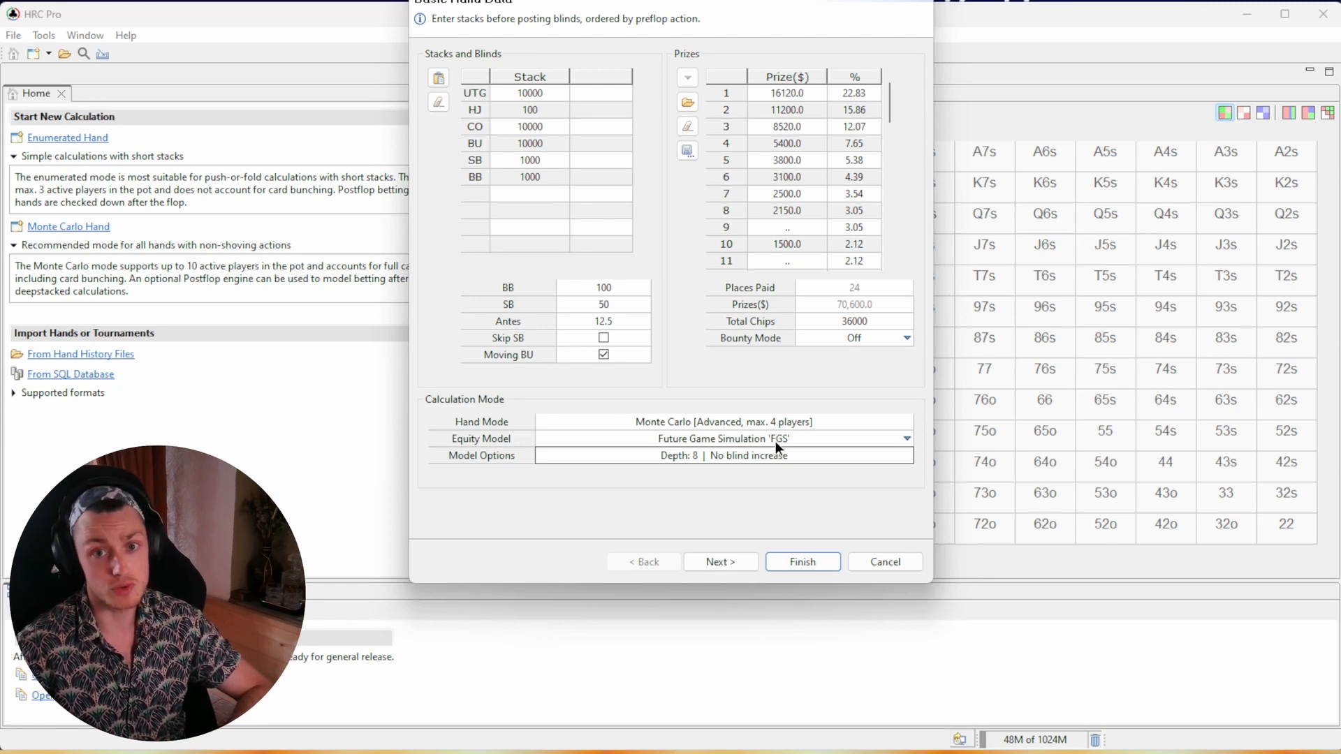
- Switch the equity model from Future Game Simulation back to Malmuth-Harville 'ICM'
click(775, 440)
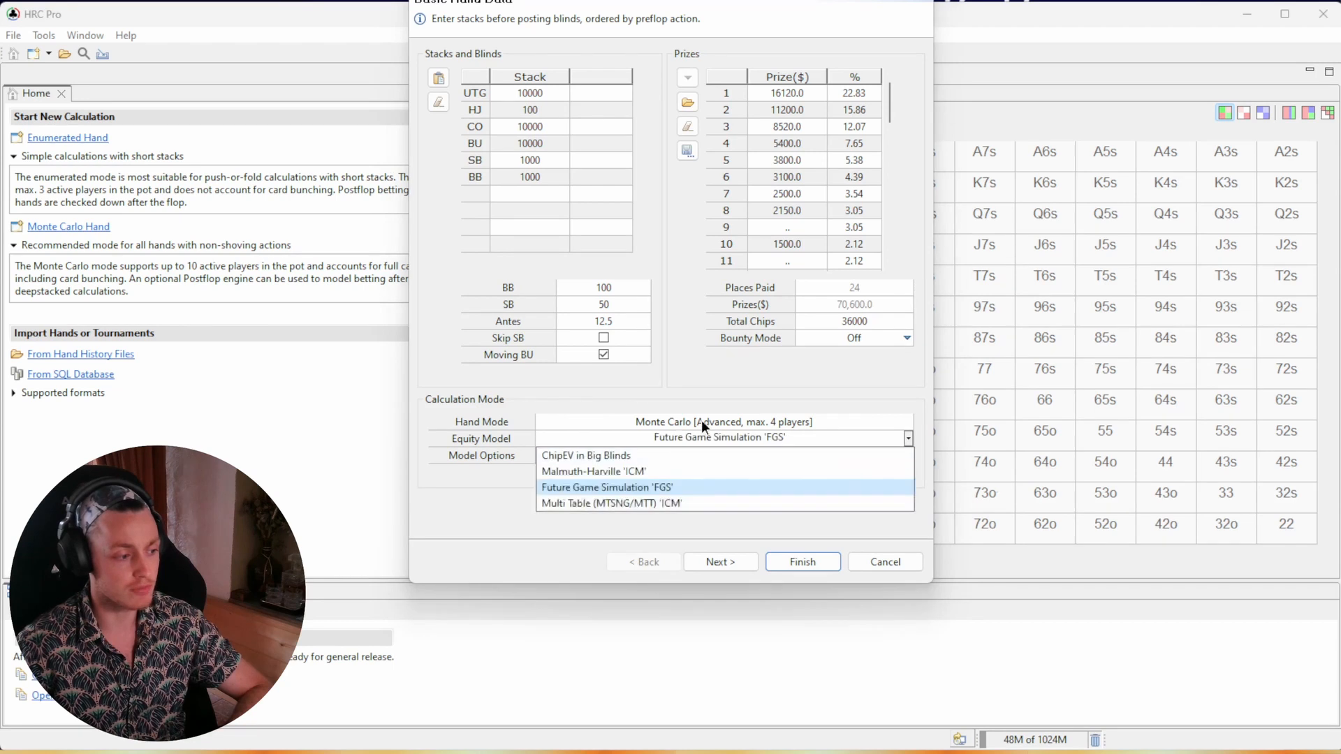
click(910, 440)
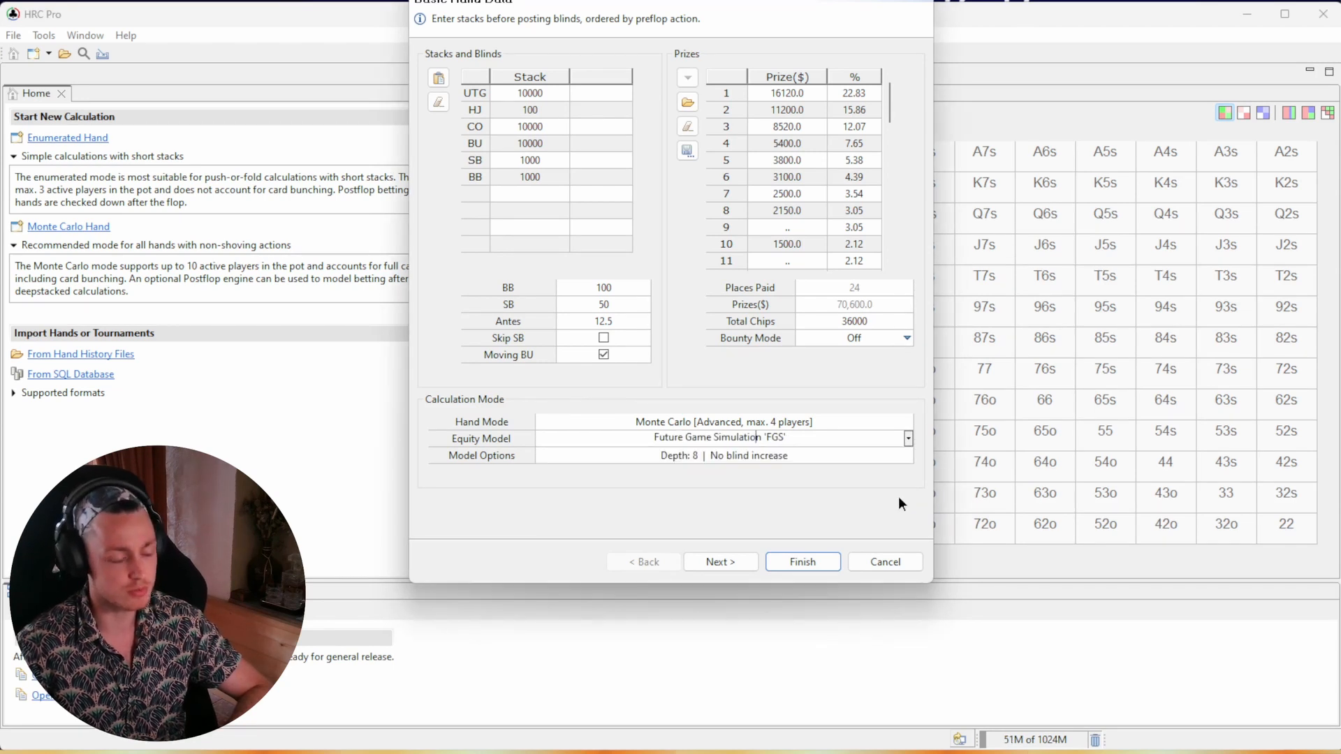
click(906, 441)
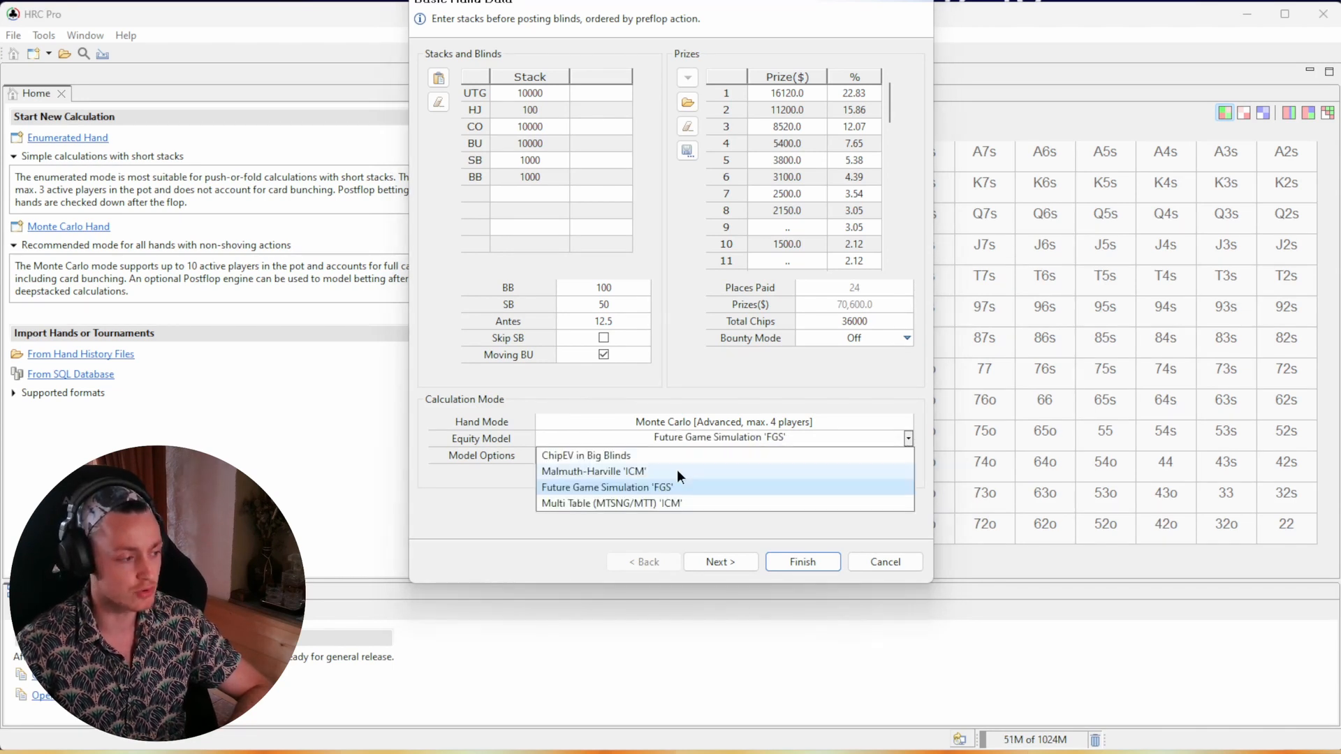
click(631, 471)
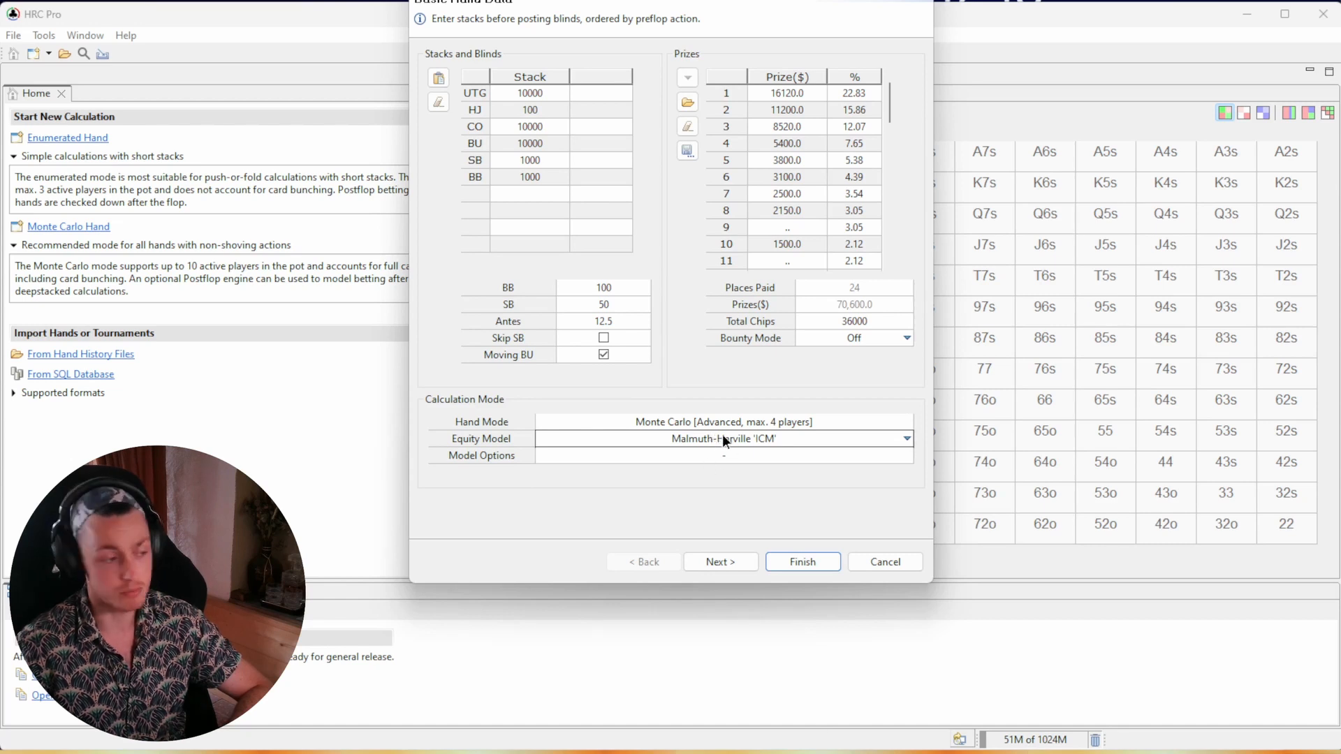
- Switch the equity model to ChipEV in Big Blinds and return it to Malmuth-Harville 'ICM'
click(802, 442)
click(660, 455)
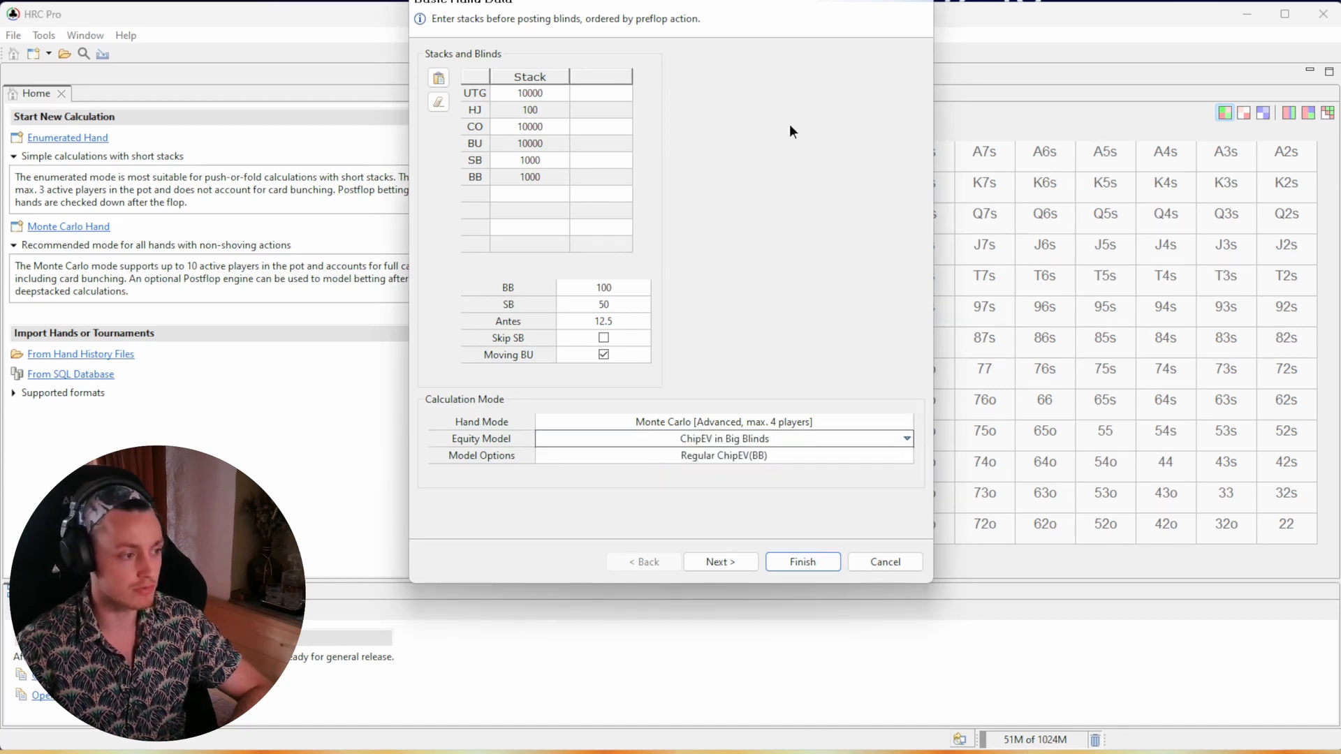
click(811, 439)
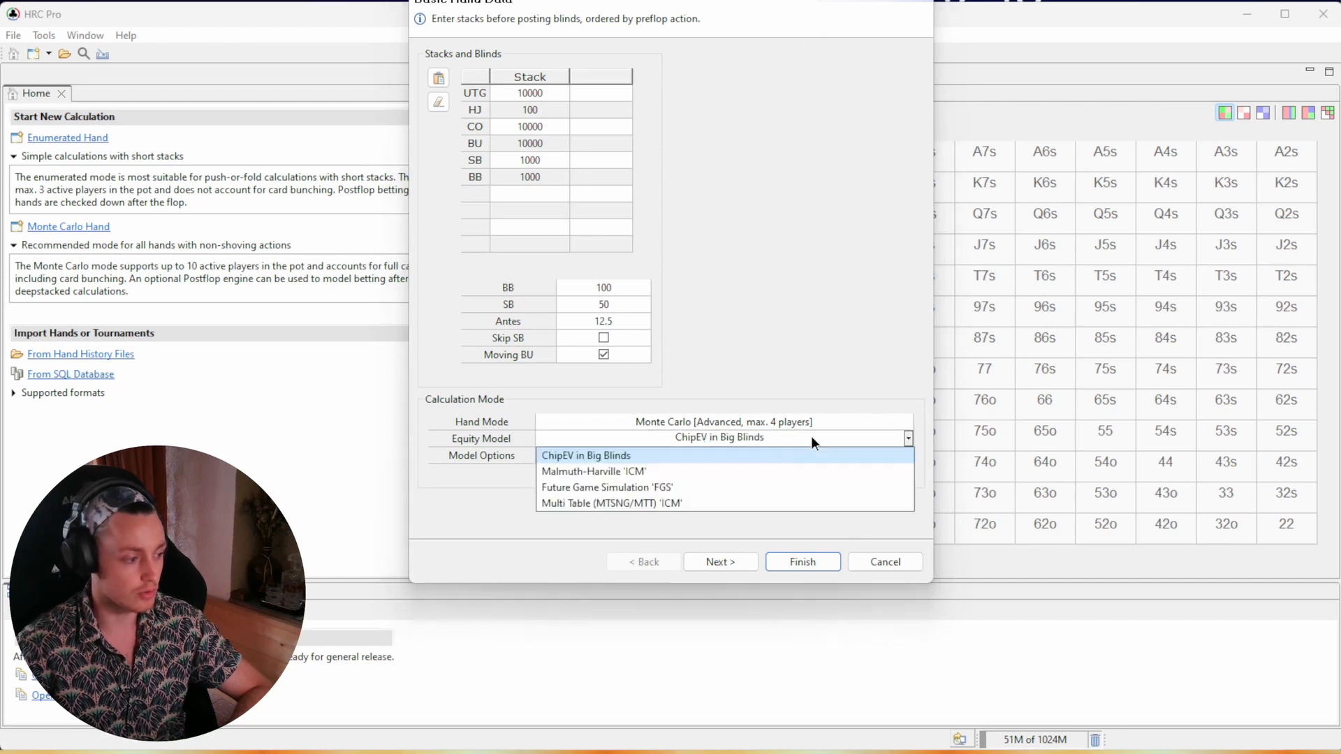
click(697, 474)
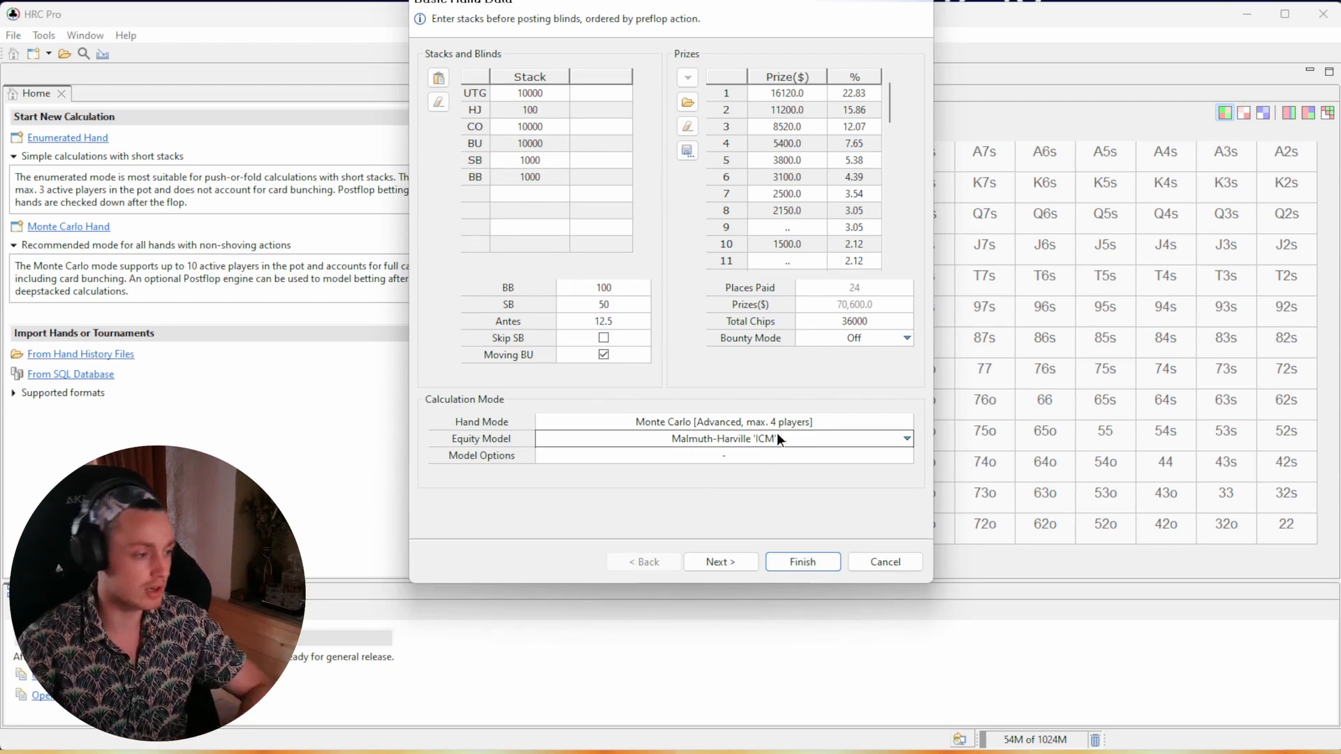
- Set the bounty mode to KO and toggle the equity model to ChipEV in Big Blinds and back to Malmuth-Harville 'ICM'
click(877, 340)
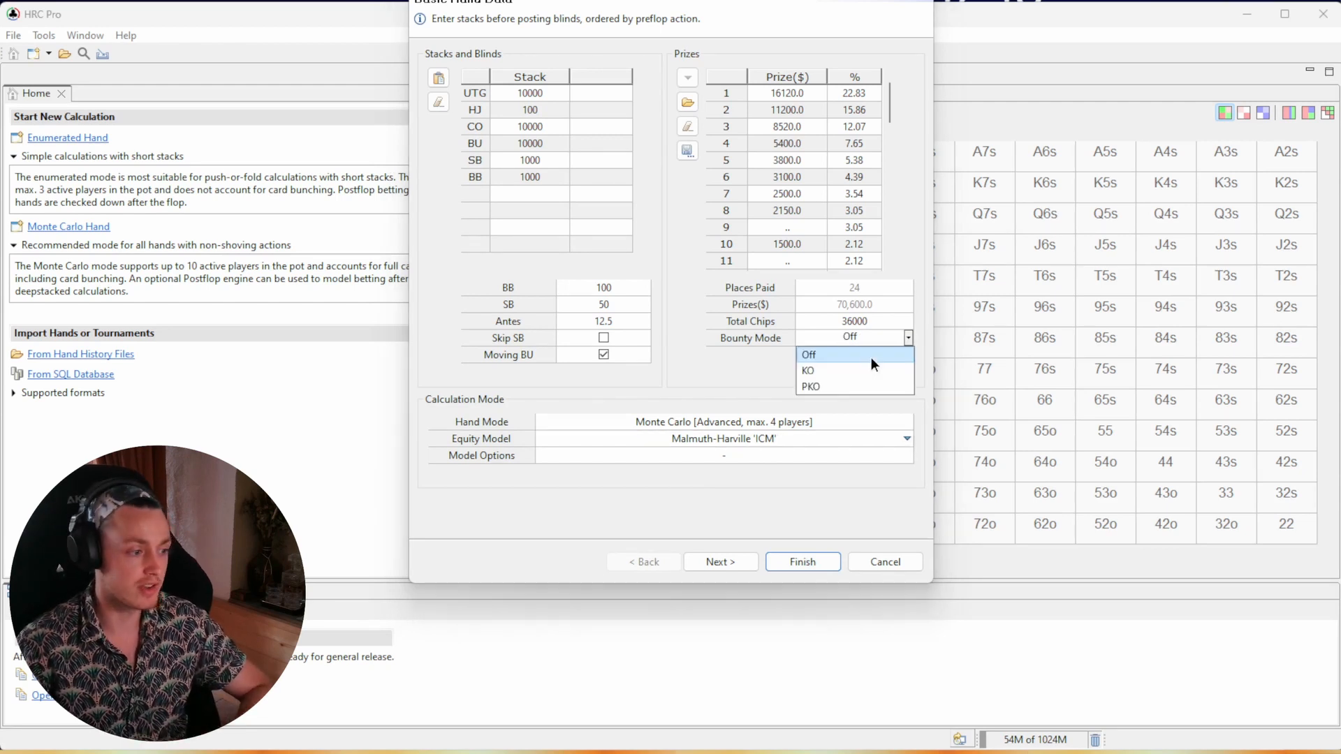
click(807, 372)
click(768, 438)
click(748, 455)
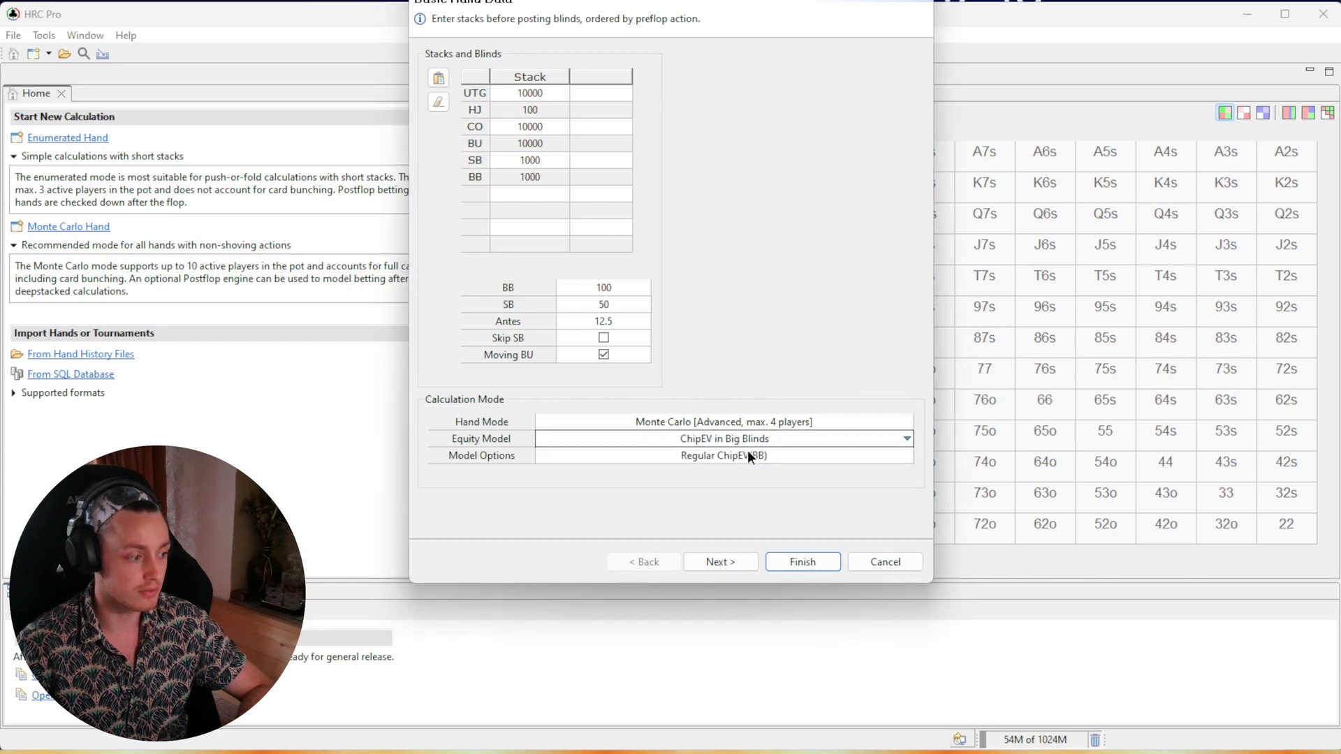
click(762, 430)
click(768, 486)
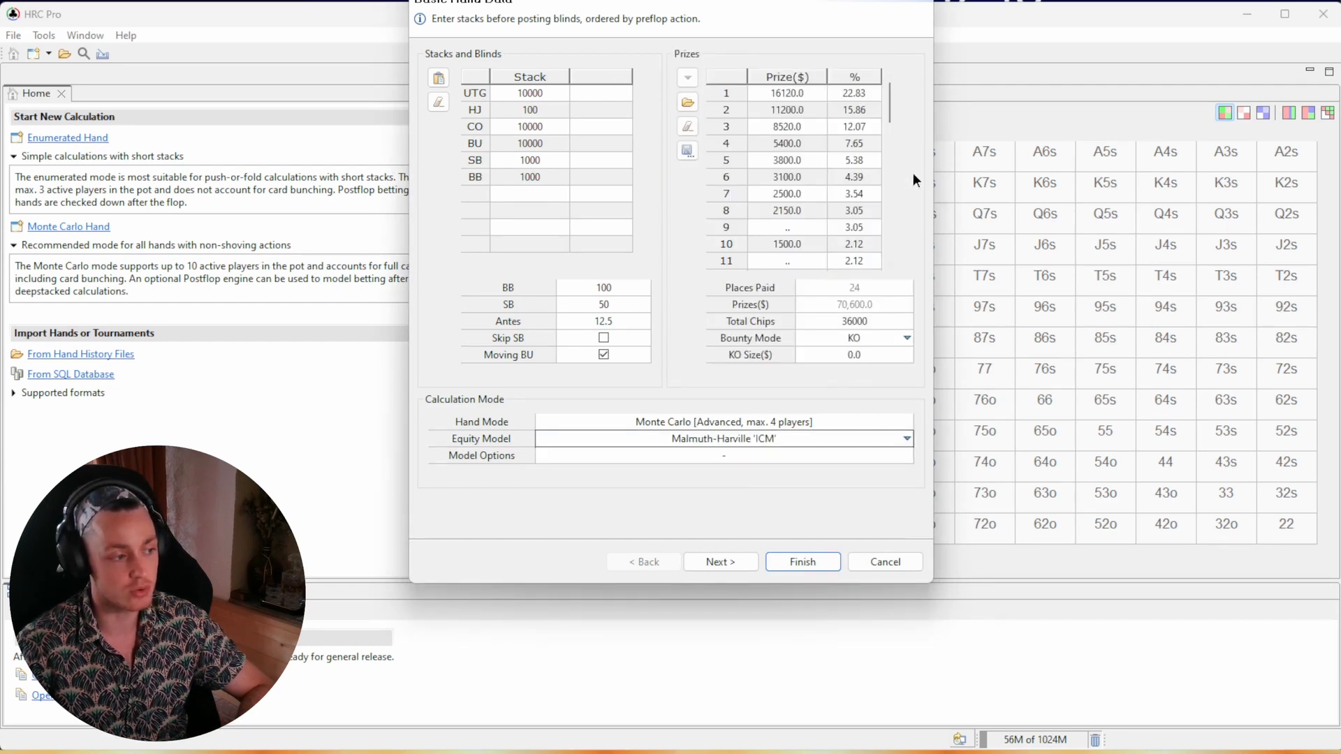
- Set the bounty mode to PKO and give the UTG and HJ players bounties of $120 each
double_click(784, 97)
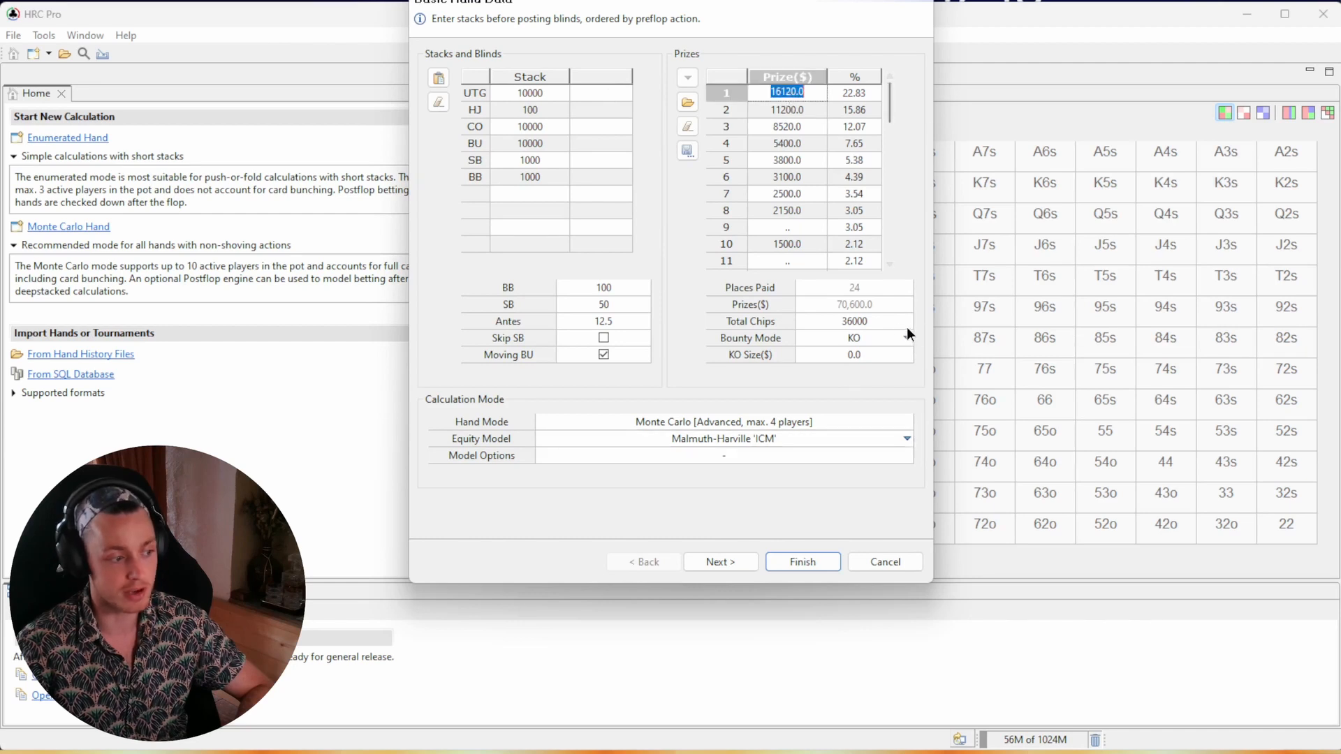
click(883, 337)
click(859, 382)
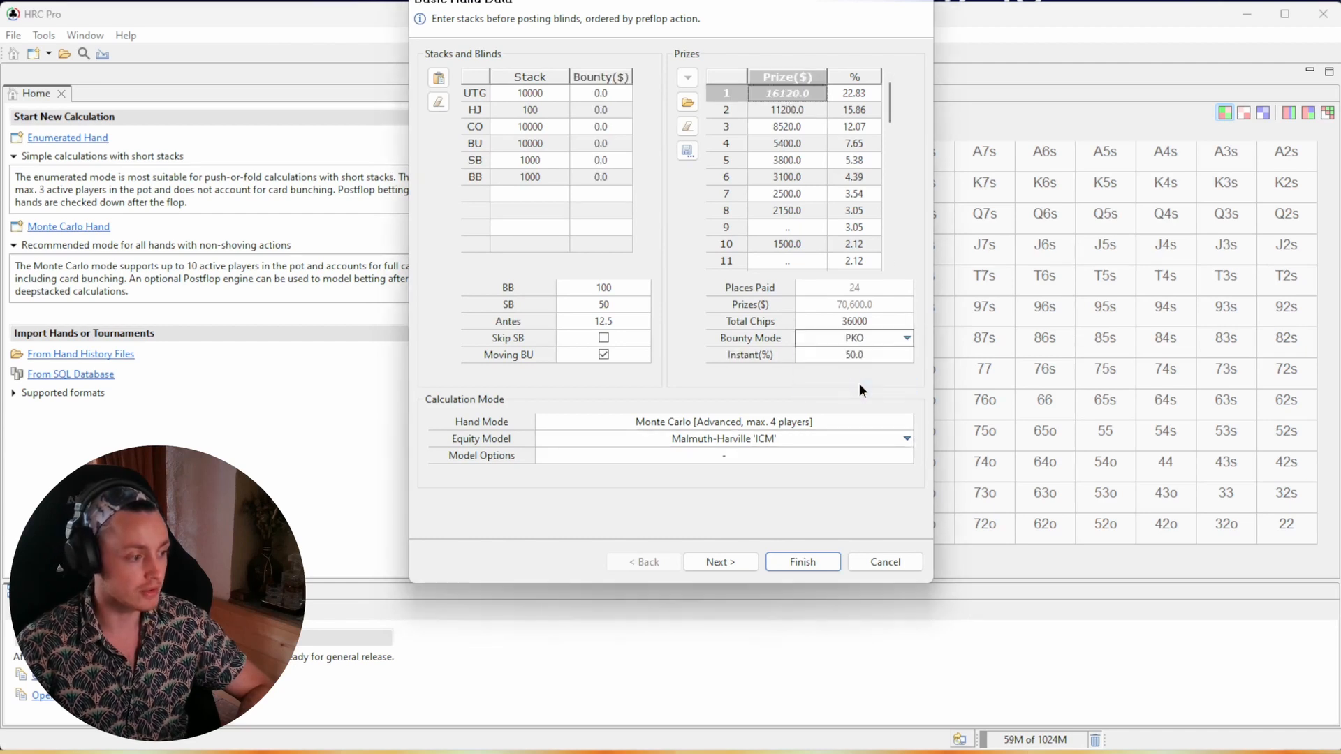
double_click(600, 92)
text(120)
click(605, 111)
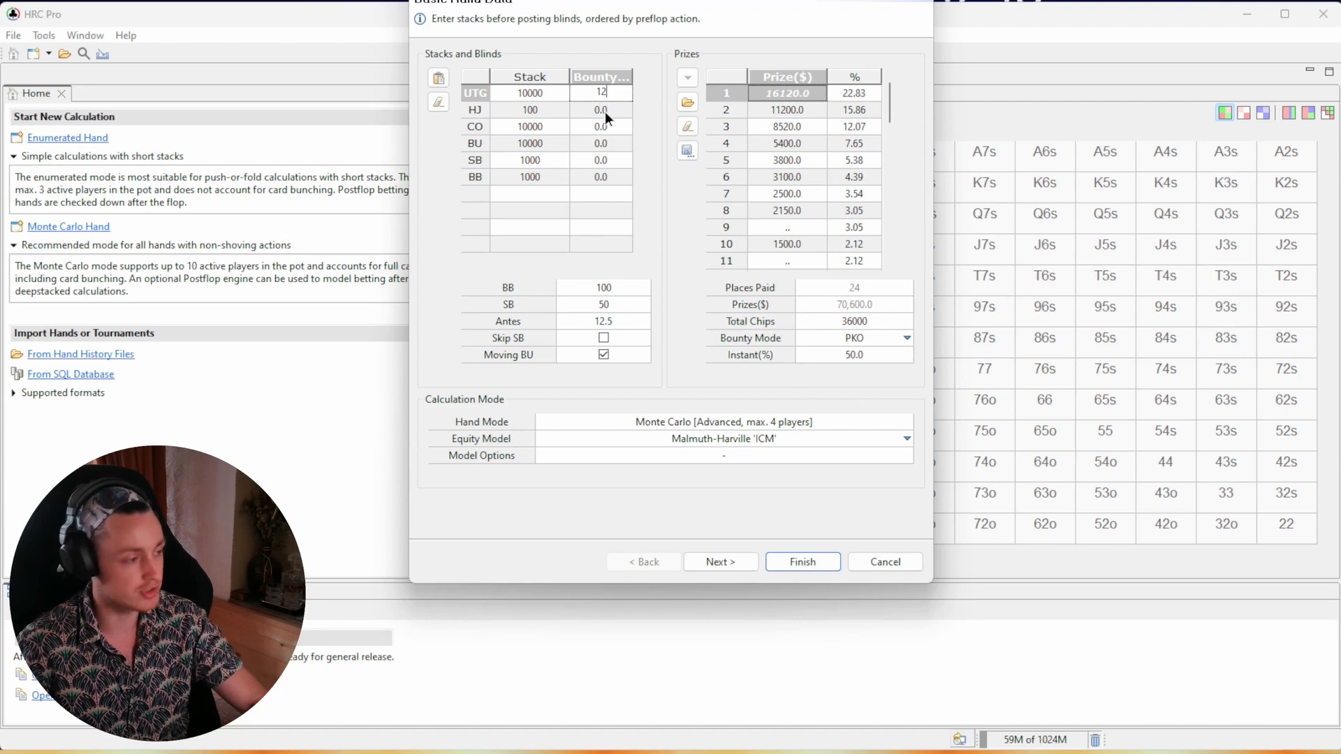
text(120)
key(Return)
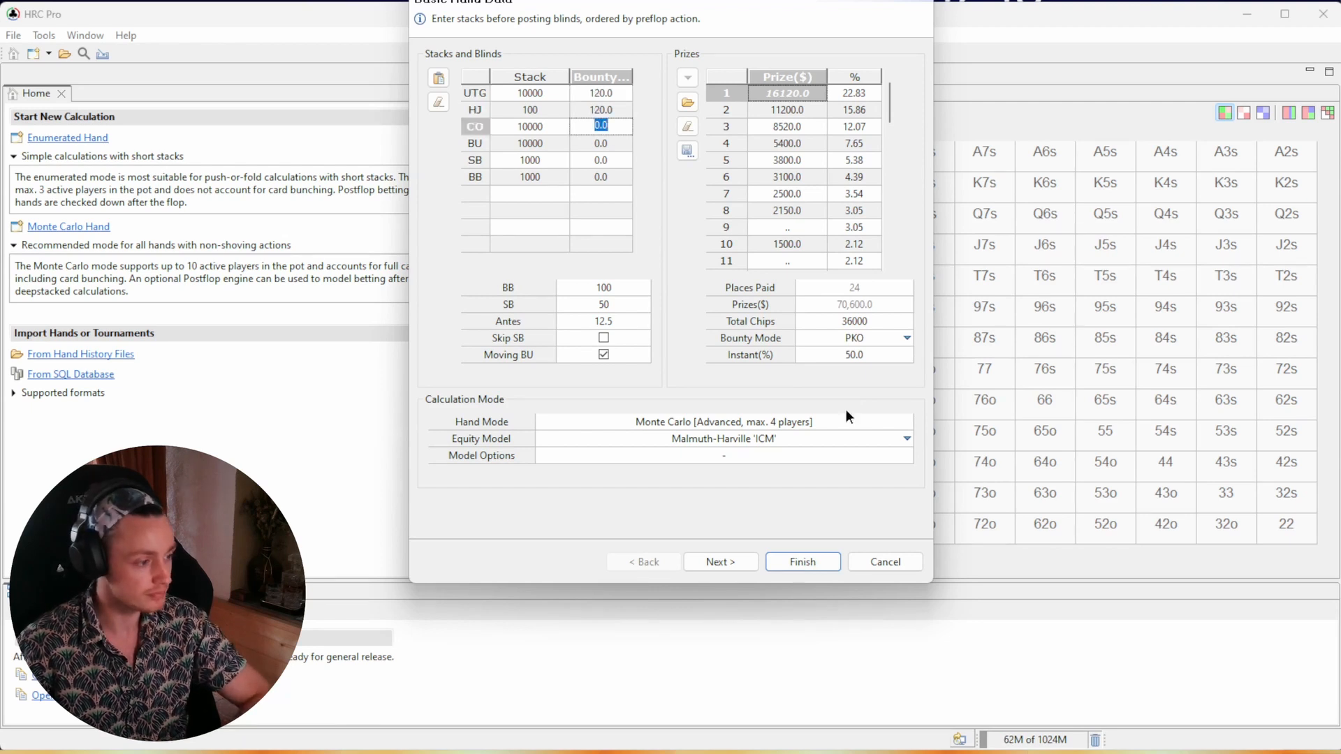
- Turn the bounty mode off for the tournament prizes
click(883, 338)
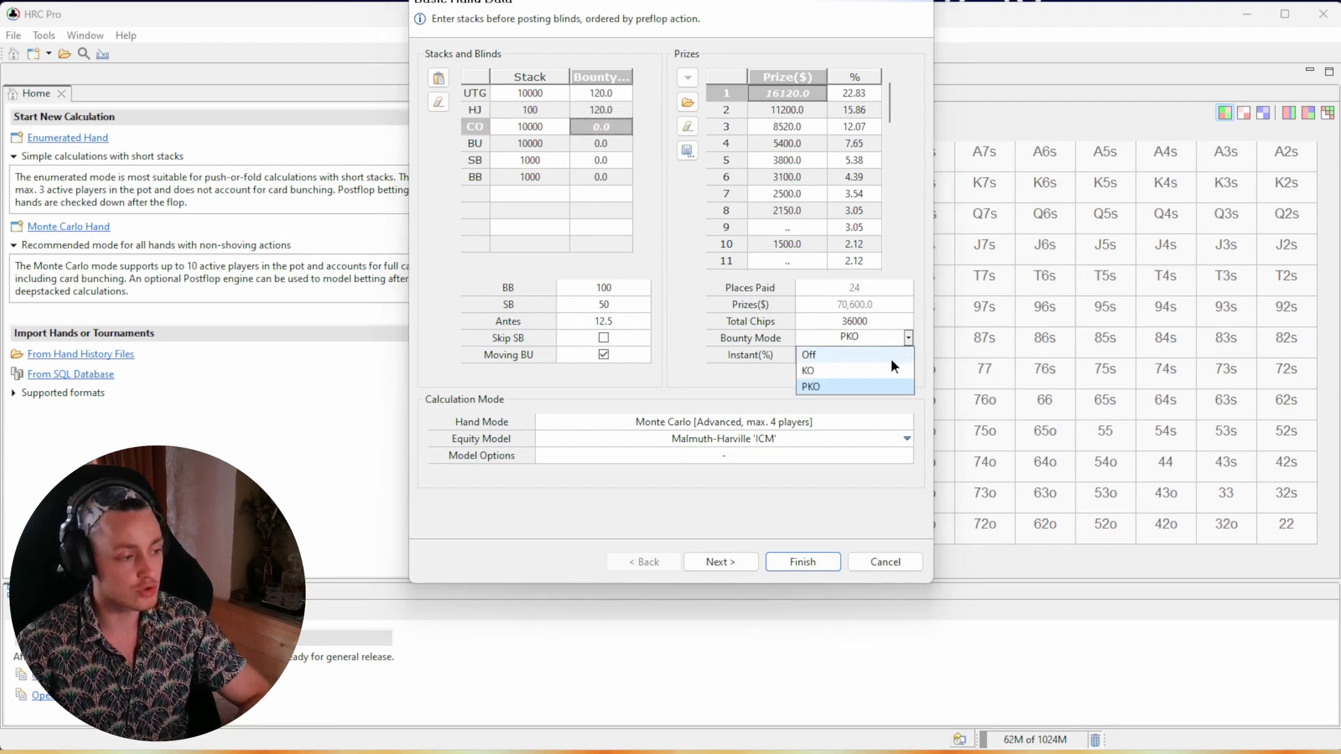
click(850, 357)
click(849, 357)
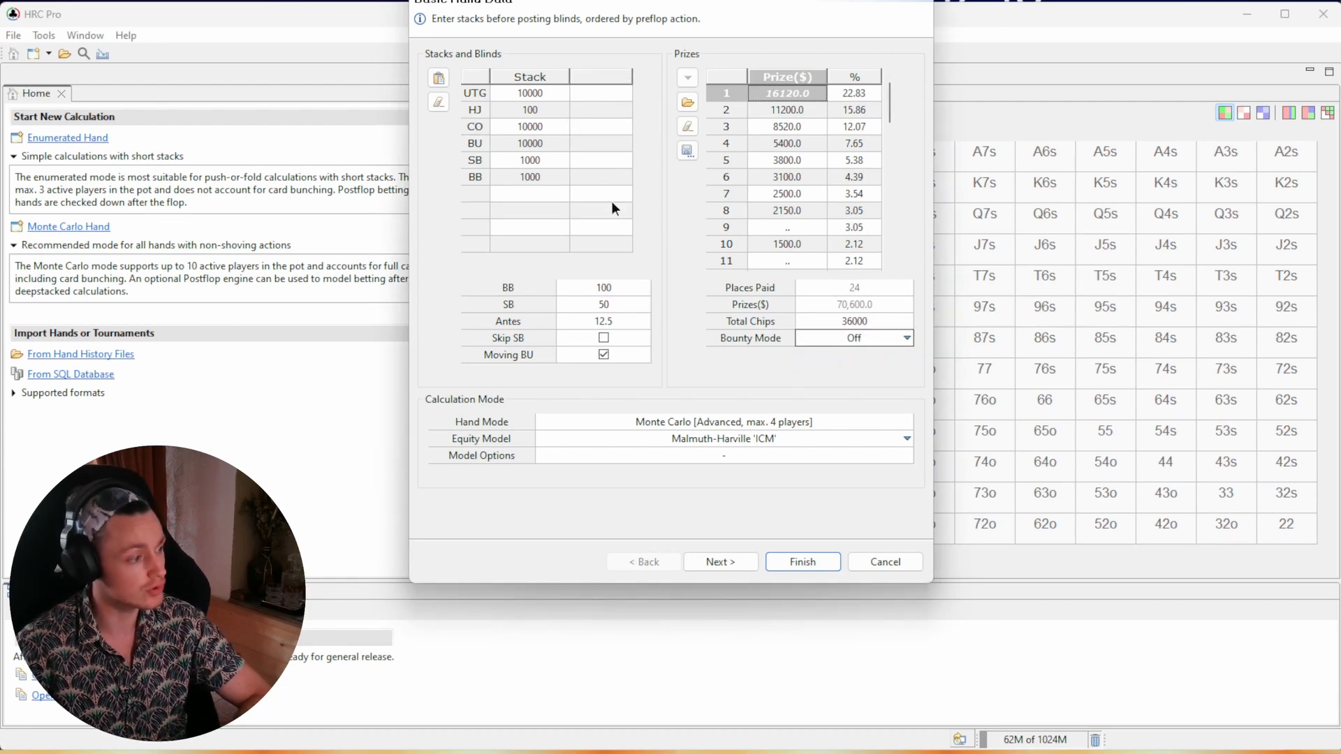
- Set the HJ, UTG and BU stacks to 1000 chips each
click(593, 292)
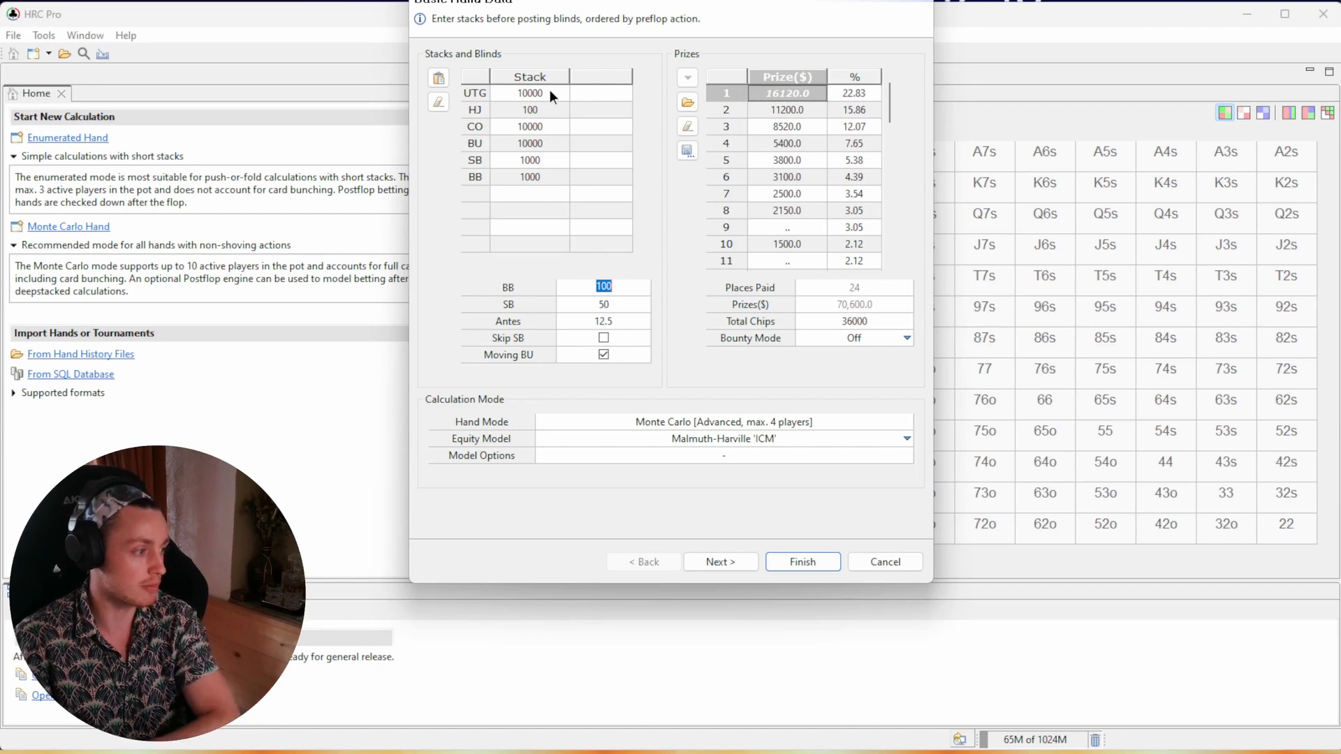
click(543, 115)
click(543, 114)
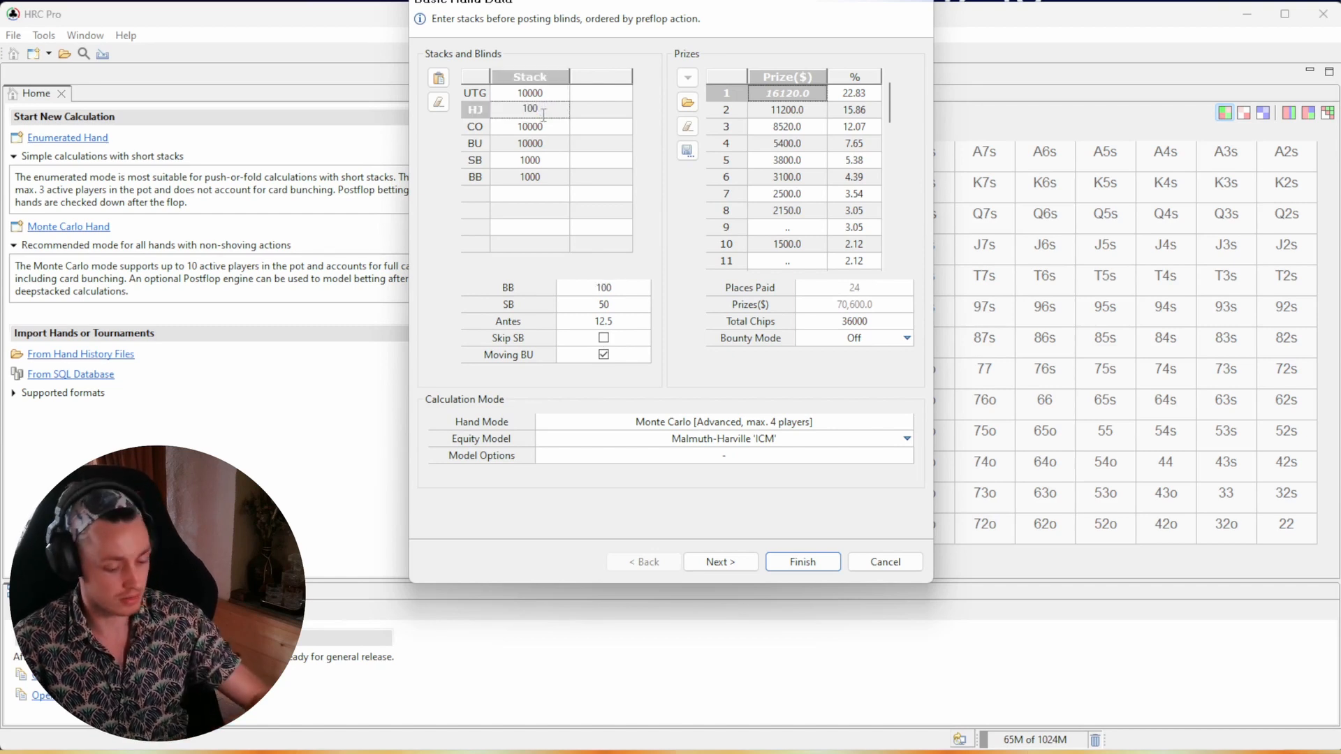
text(0)
click(549, 93)
click(549, 93)
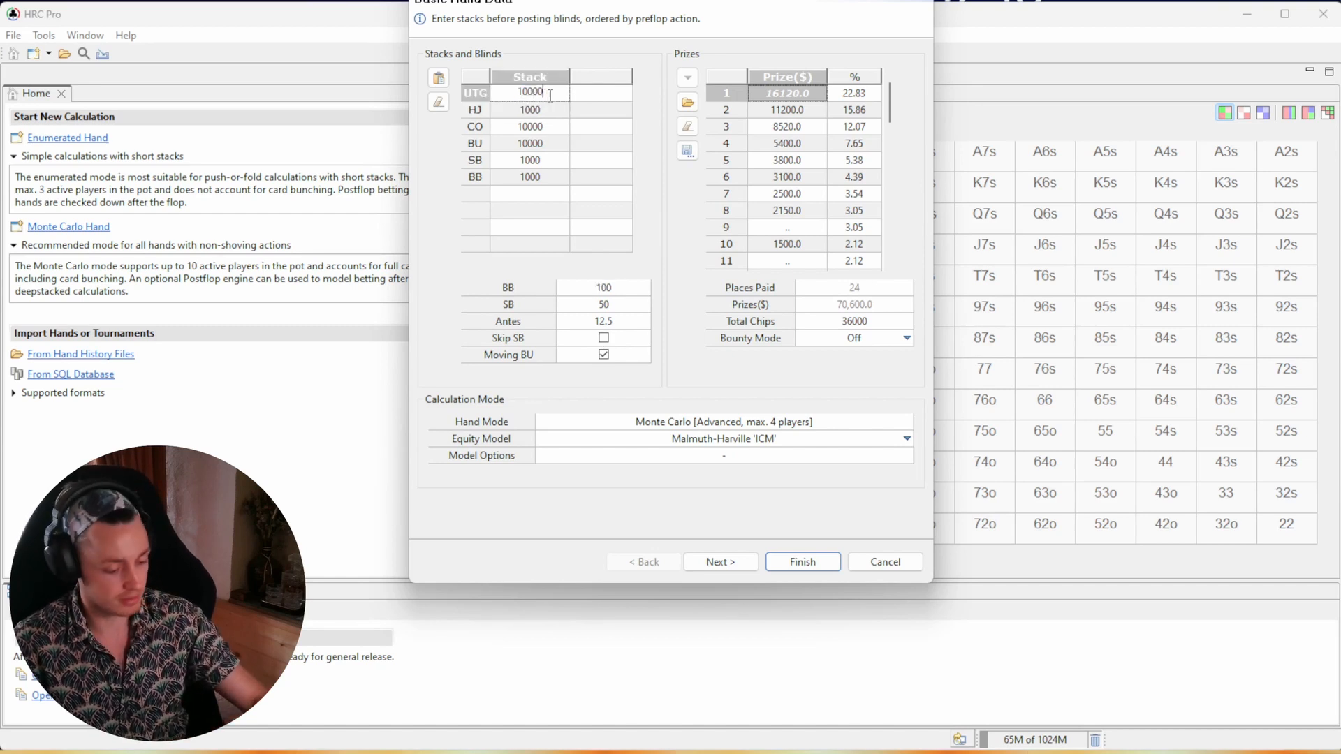
click(547, 143)
click(547, 143)
key(BackSpace)
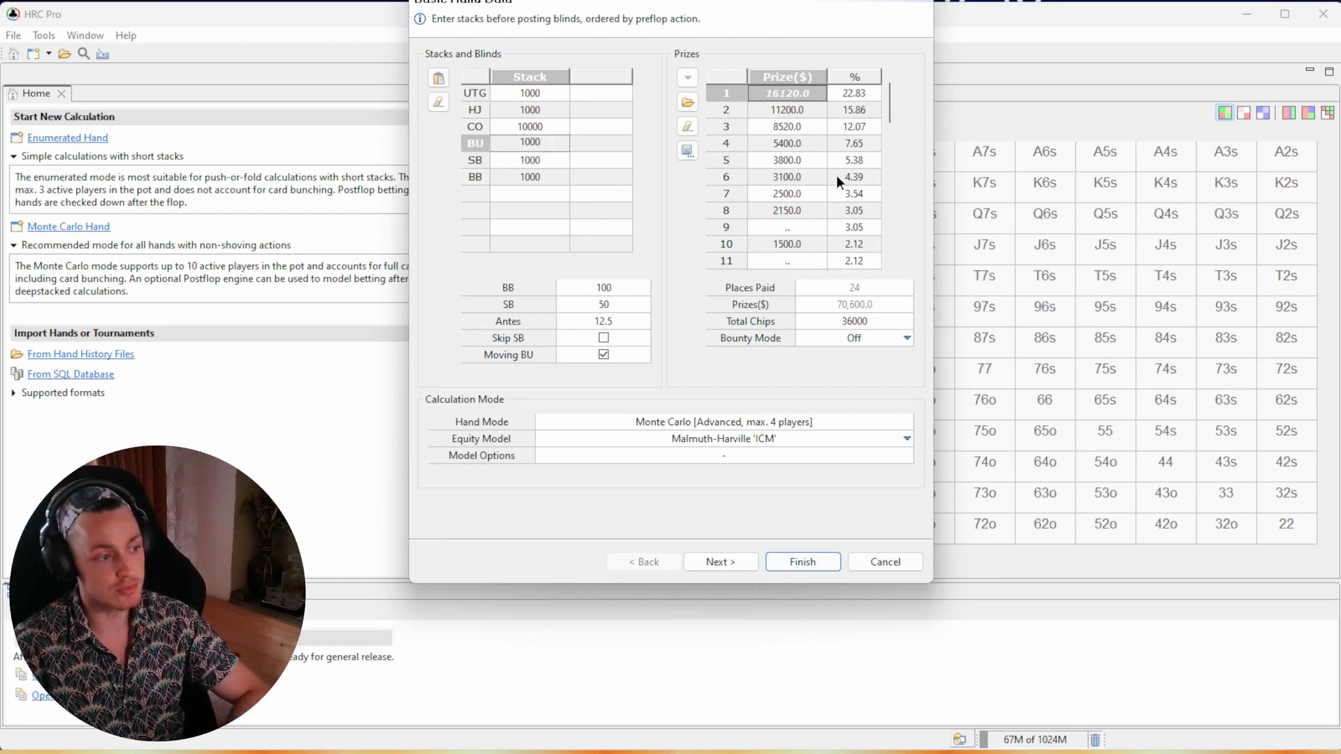
- Load the custom prize structure Medium Field Vanilla (22.5%) [24 pd]
click(688, 102)
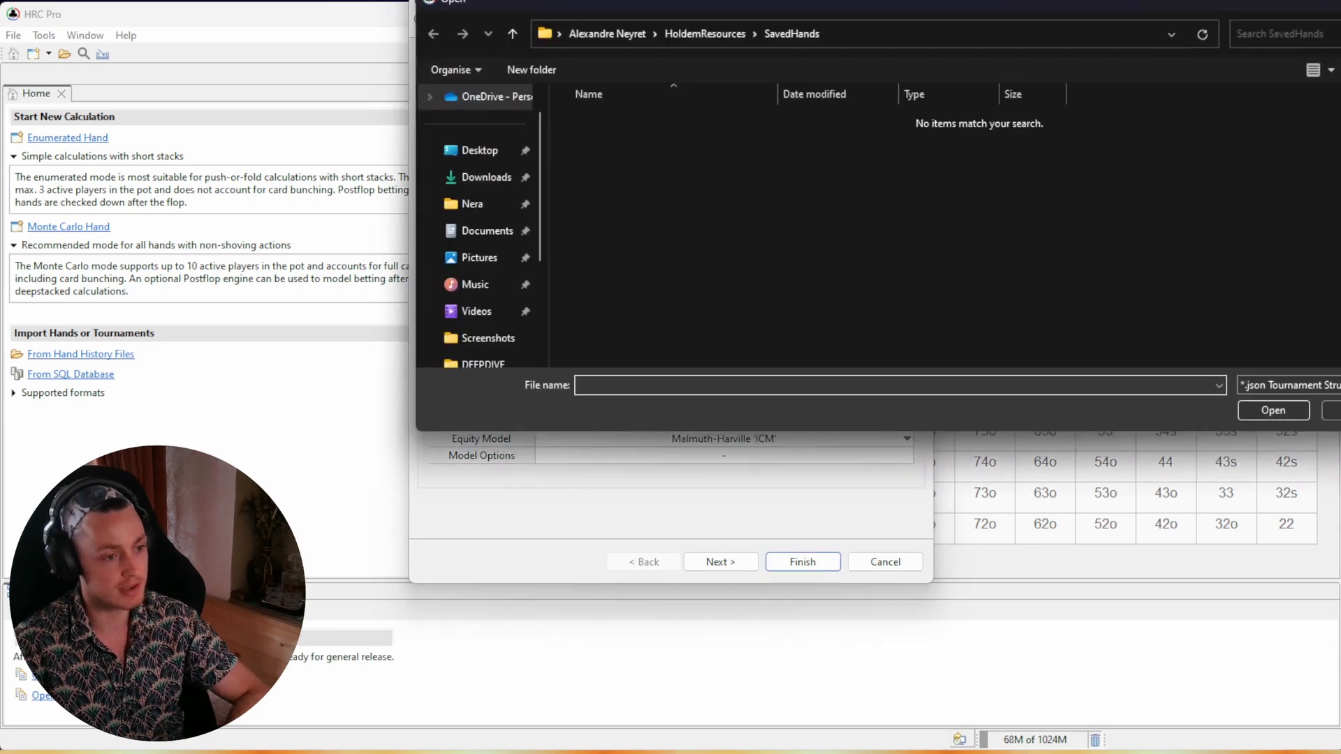
key(Escape)
click(680, 76)
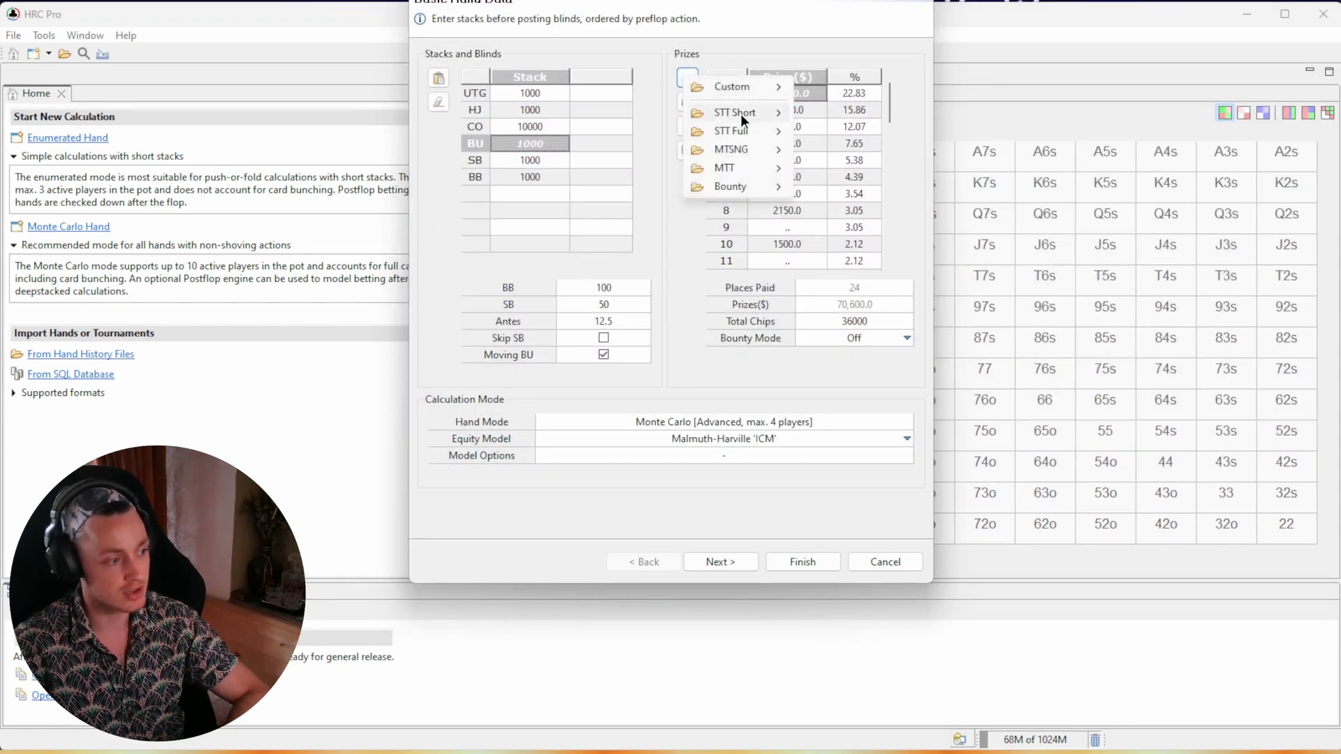
mouse_move(756, 185)
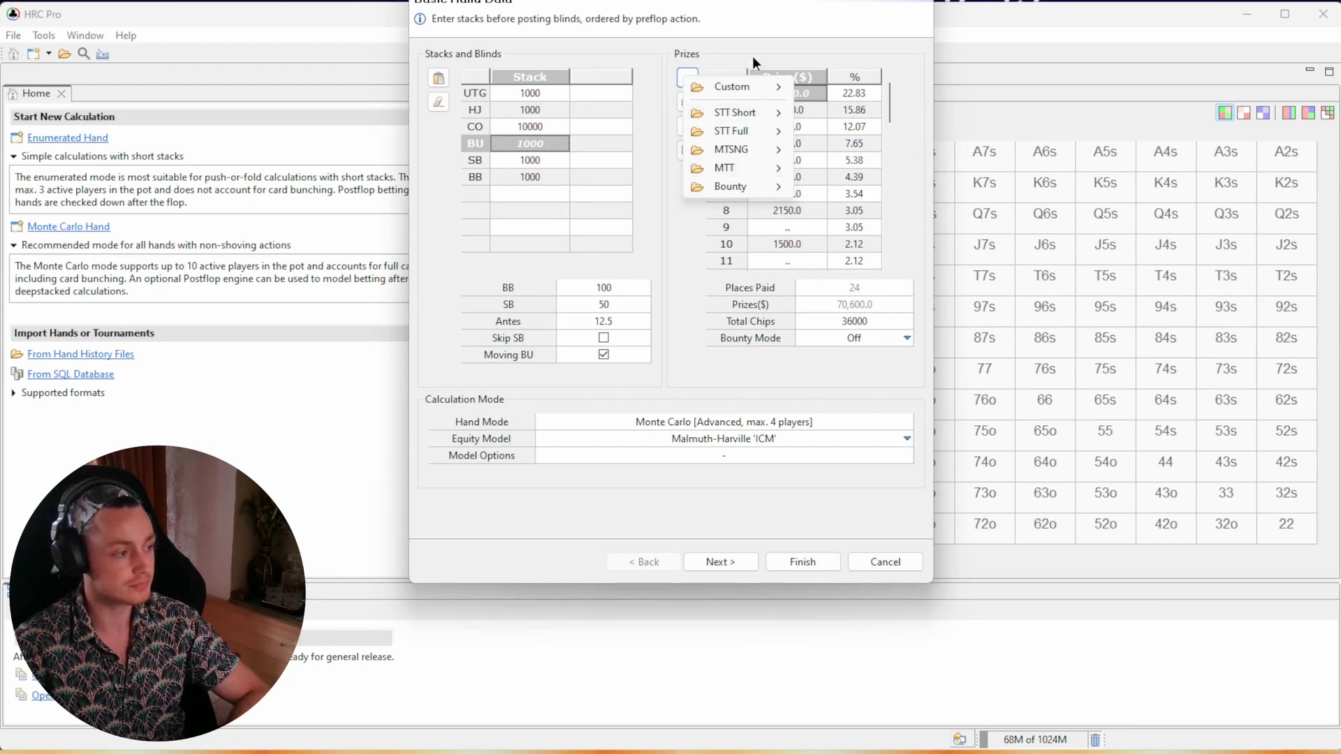
mouse_move(734, 83)
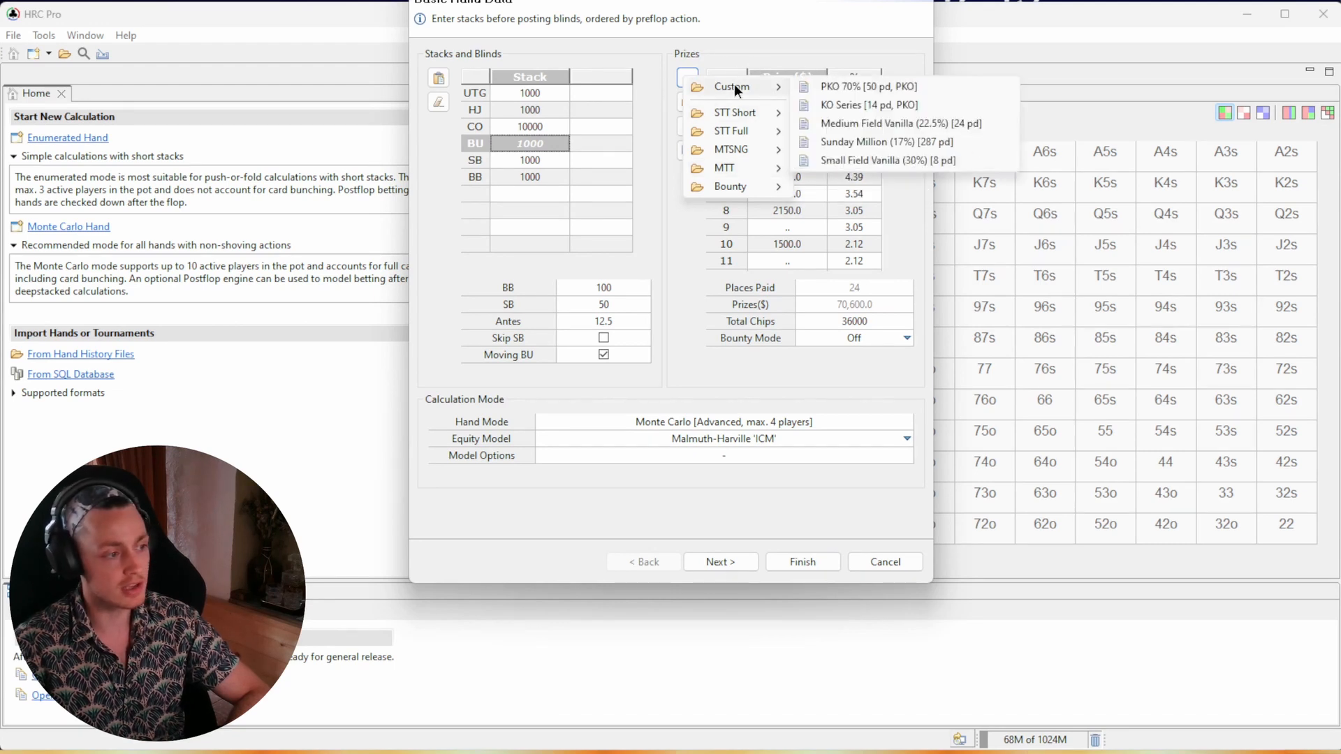
click(867, 126)
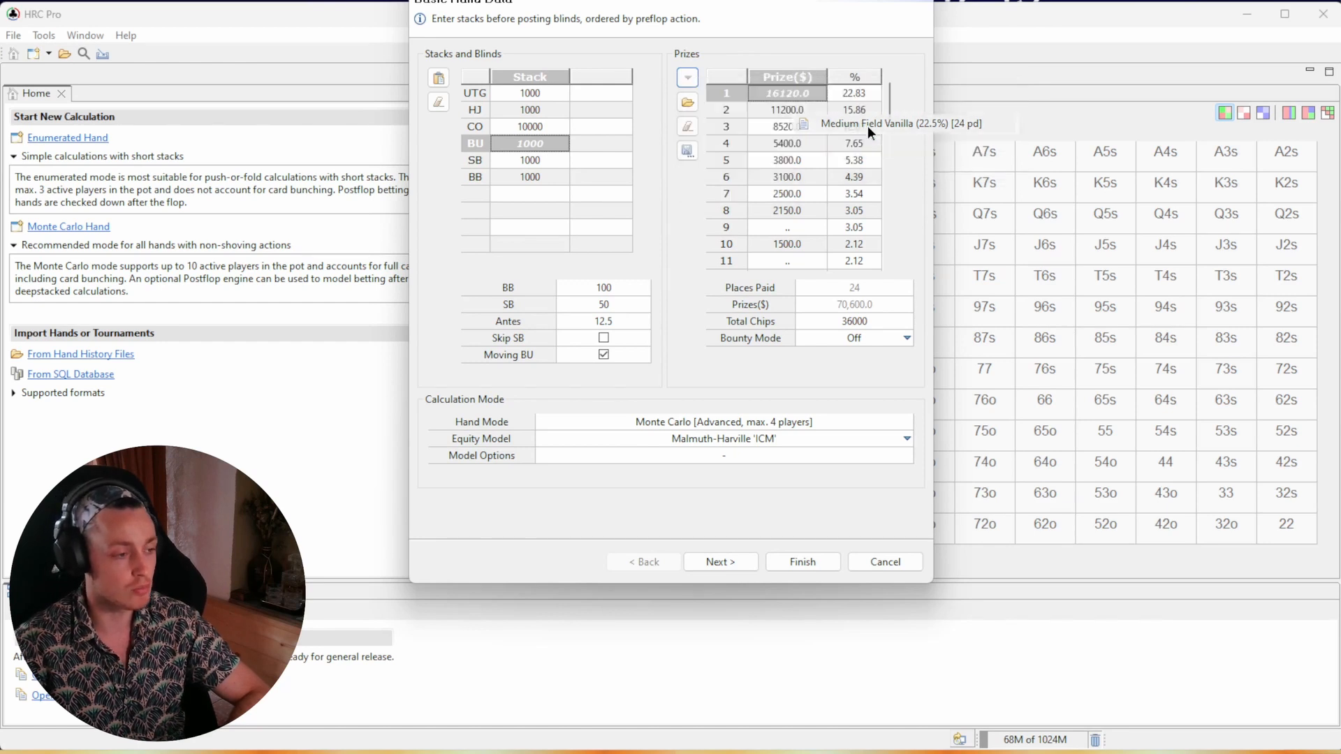
click(846, 90)
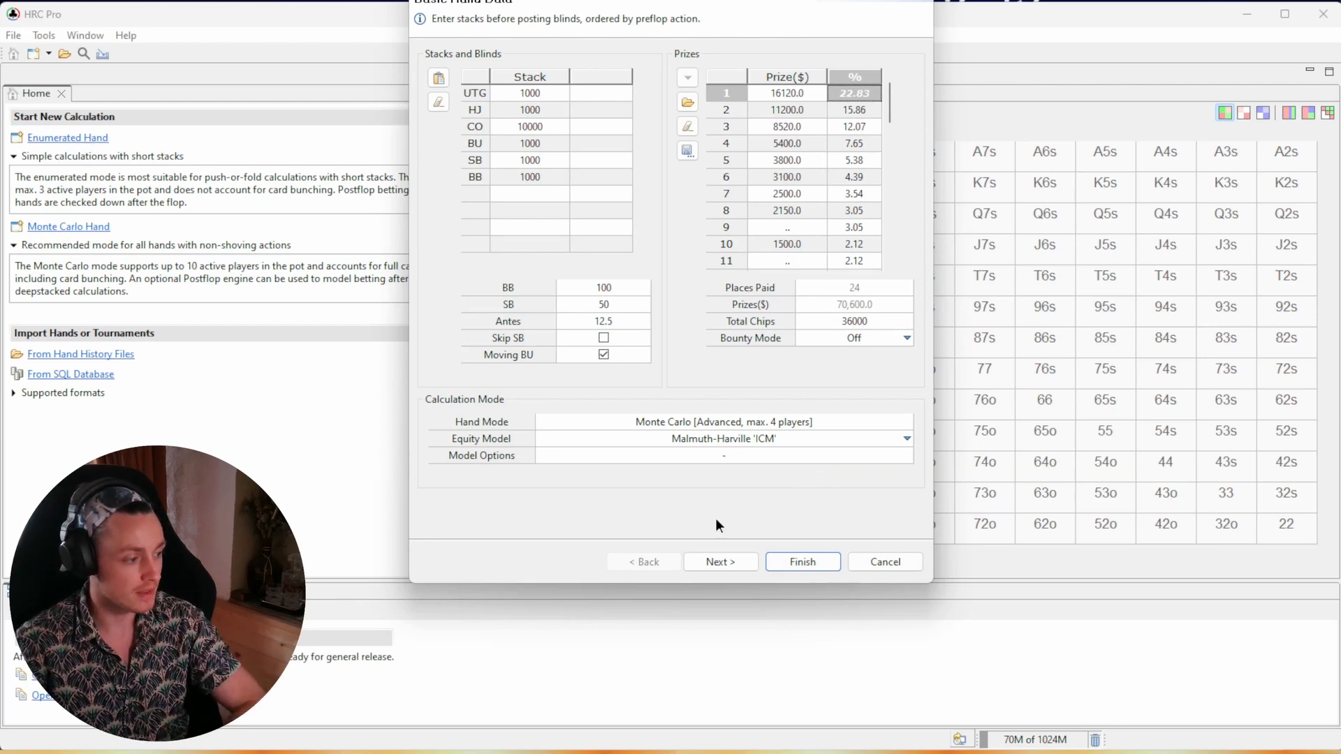
- Proceed to the betting setup and set the general preflop opening size to 2.0bb
click(734, 560)
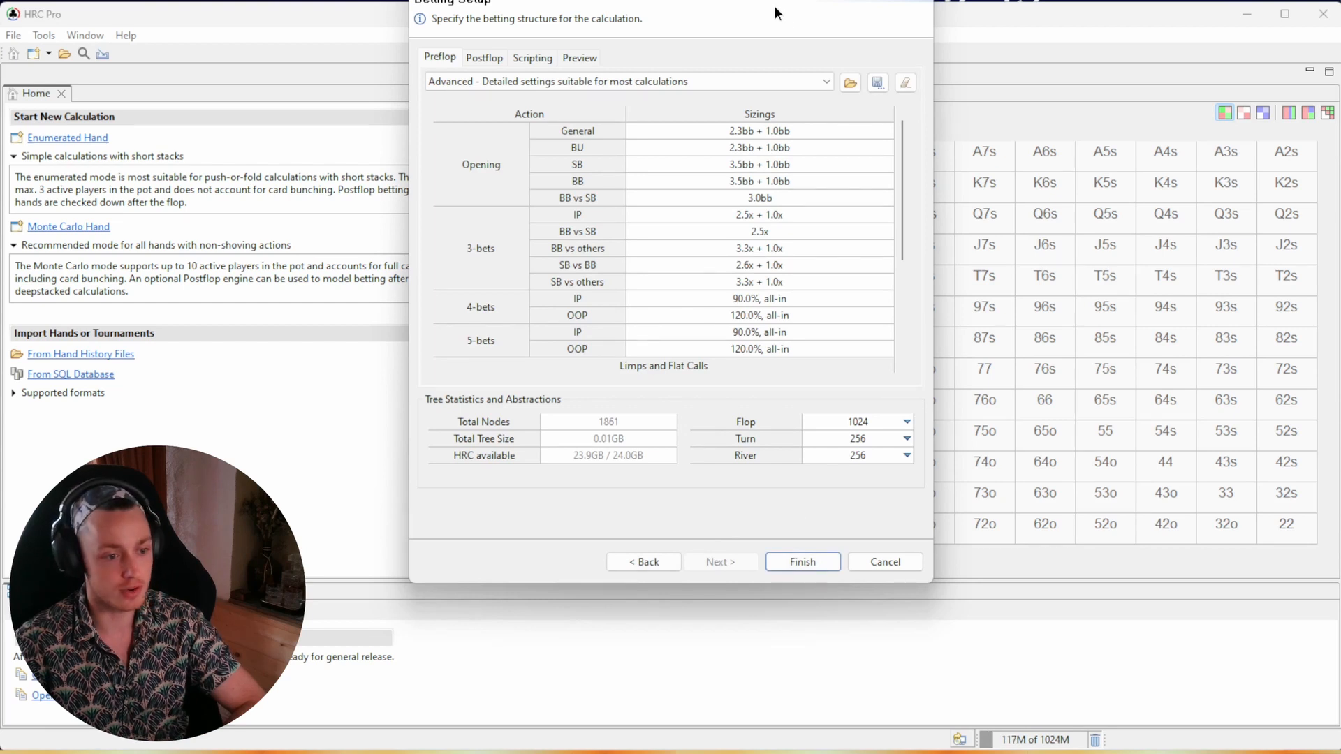
drag(775, 0, 777, 32)
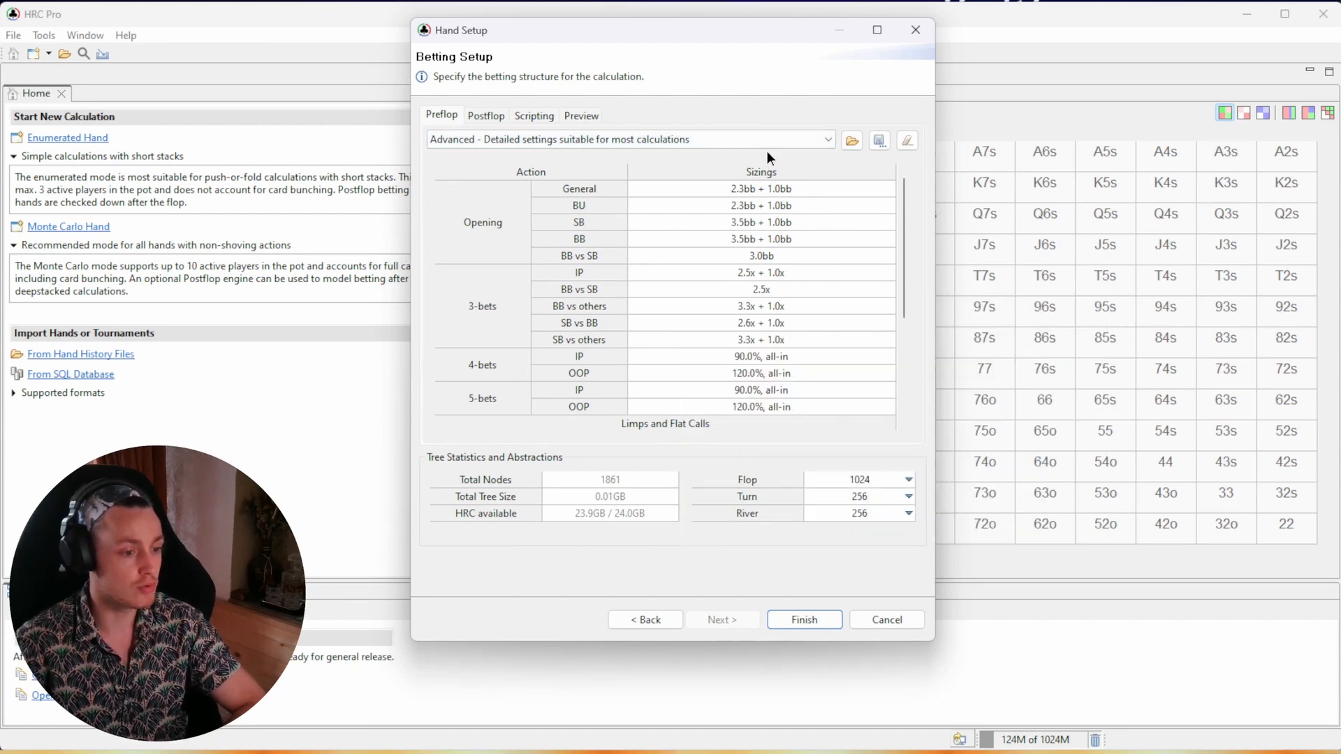
double_click(685, 183)
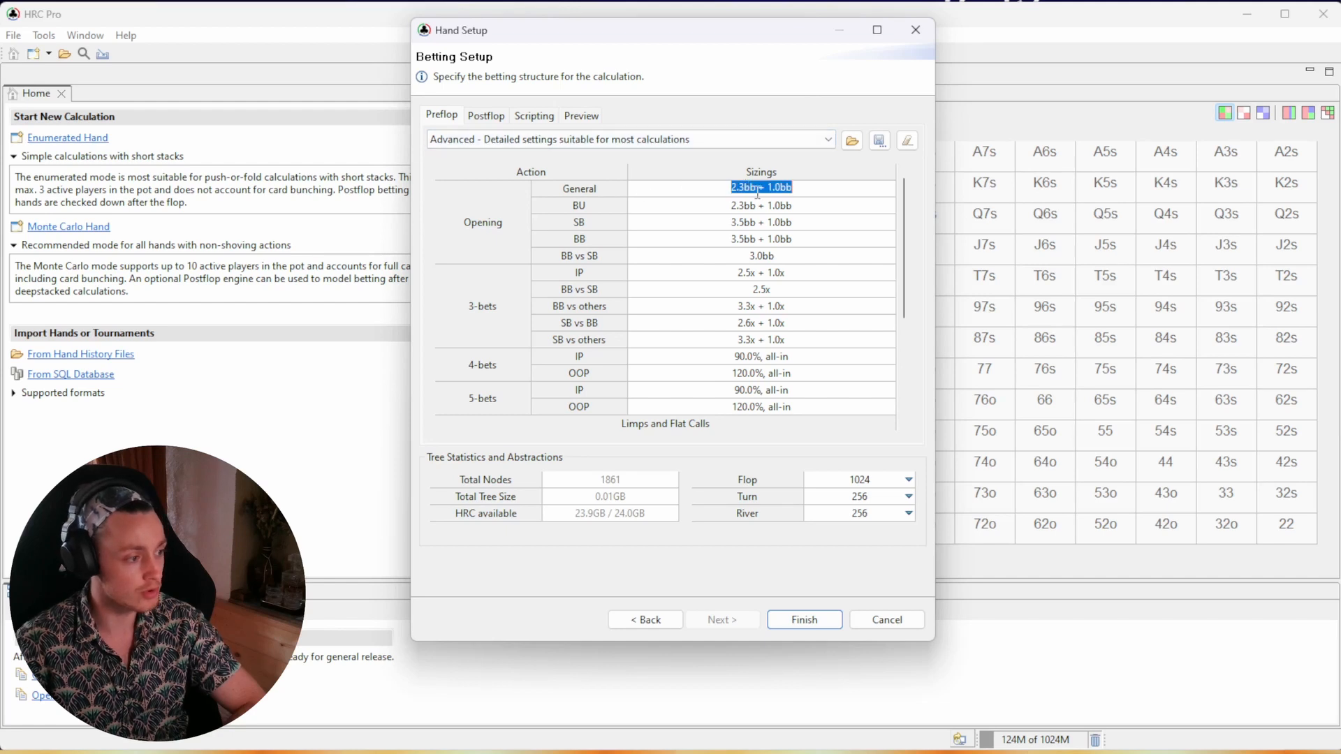
text(2)
key(Return)
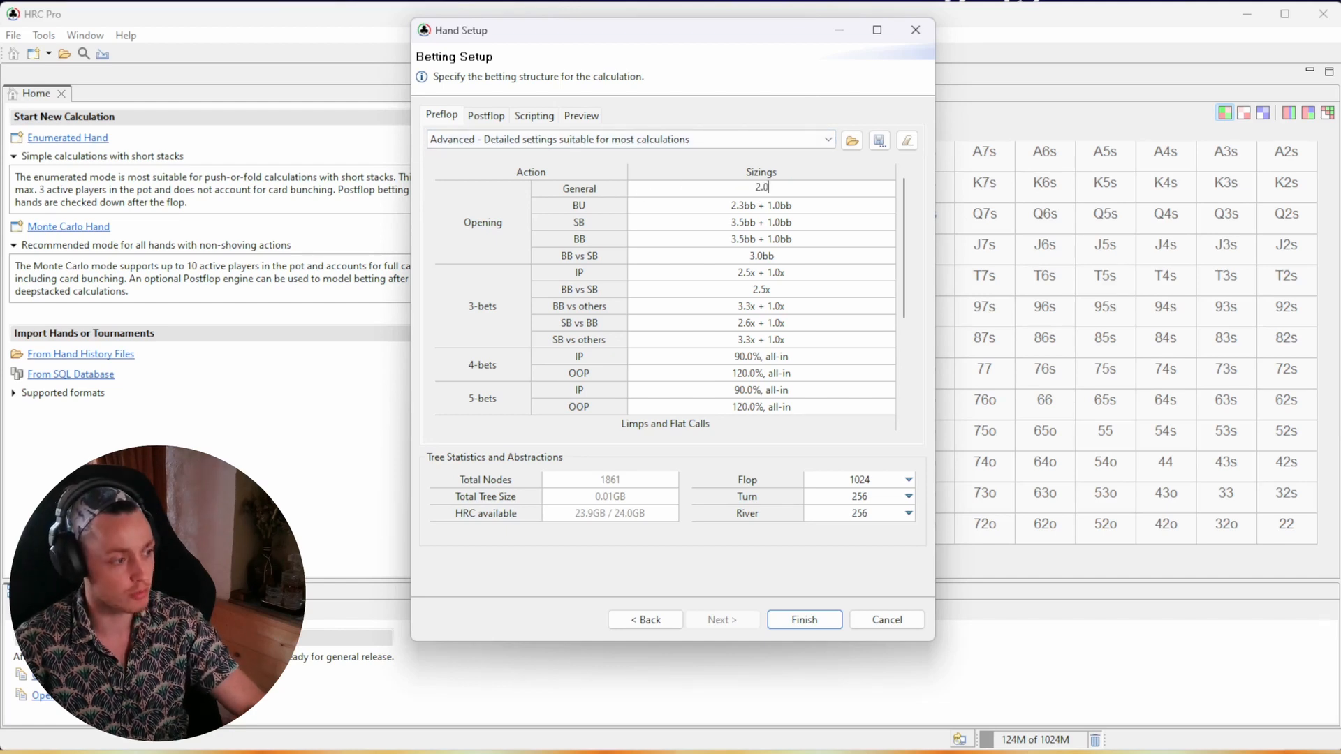
- Examine the preflop opening sizings for the BU, SB, BB and BB vs SB rows
double_click(735, 205)
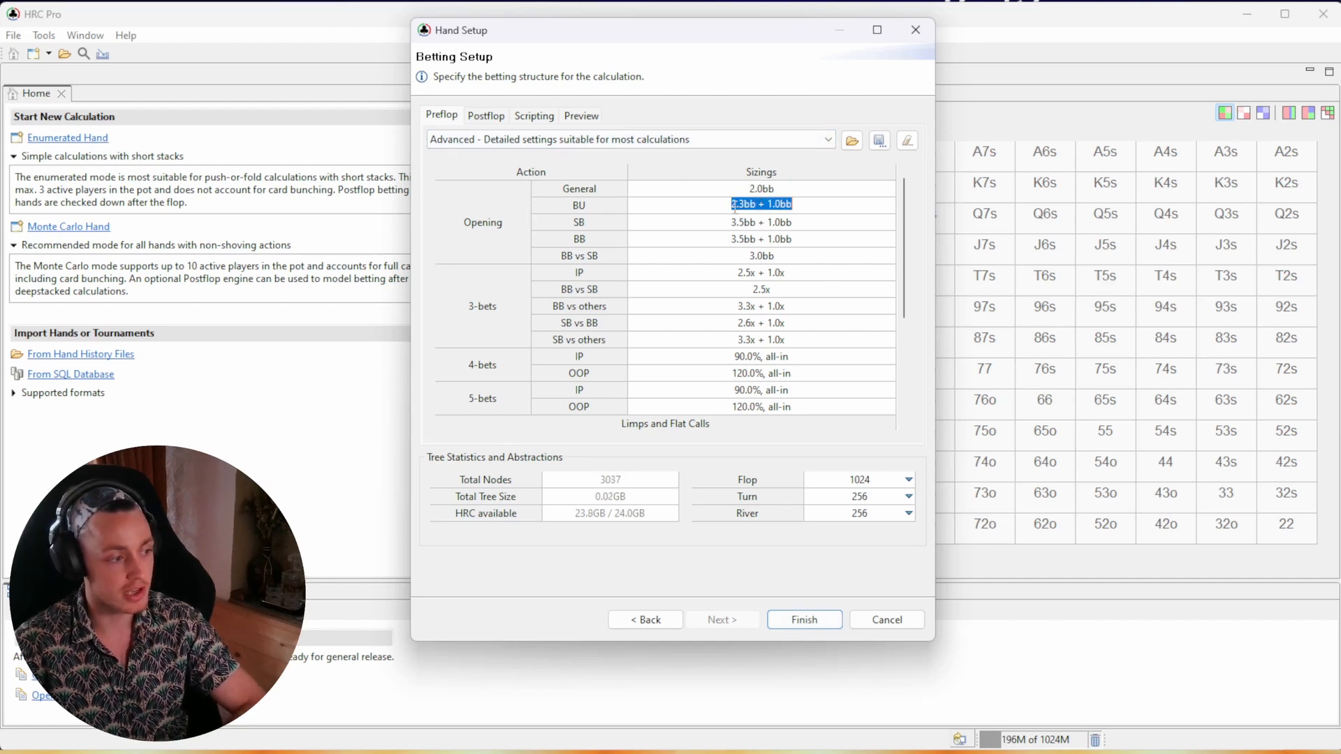
click(592, 202)
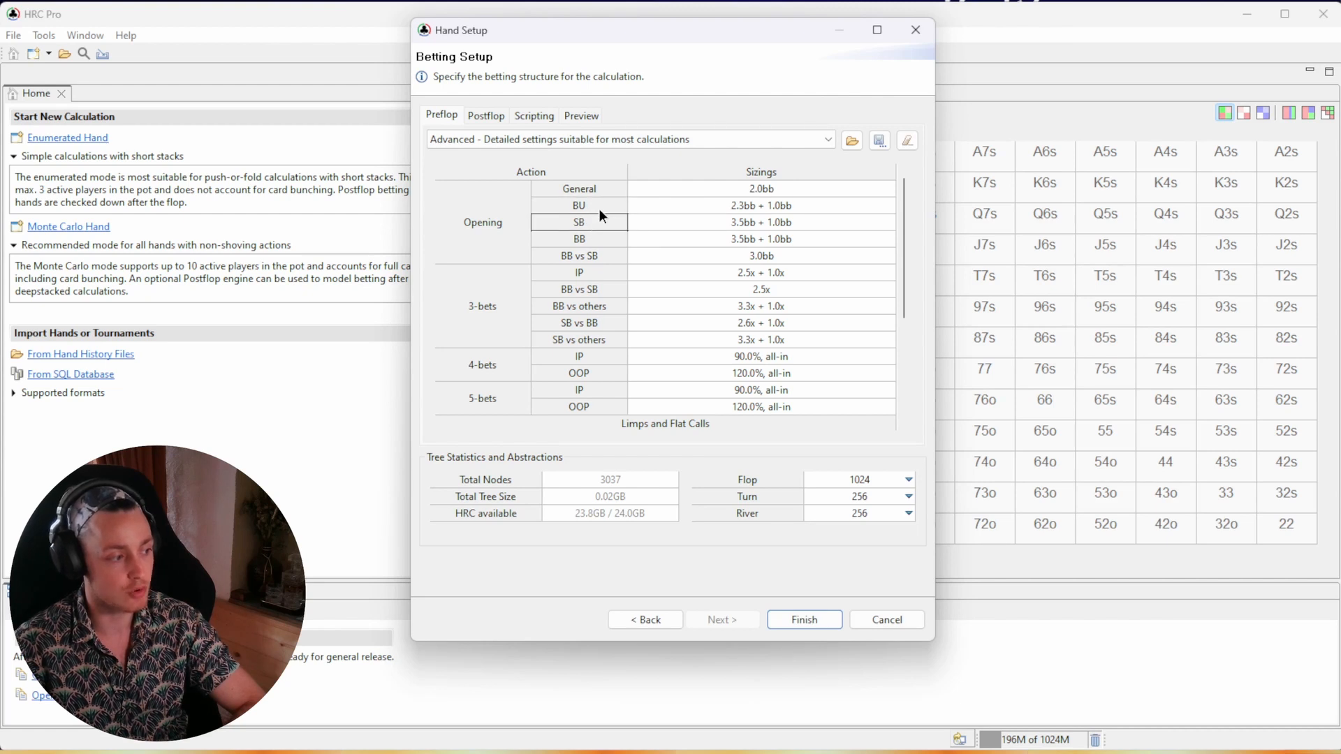
click(598, 226)
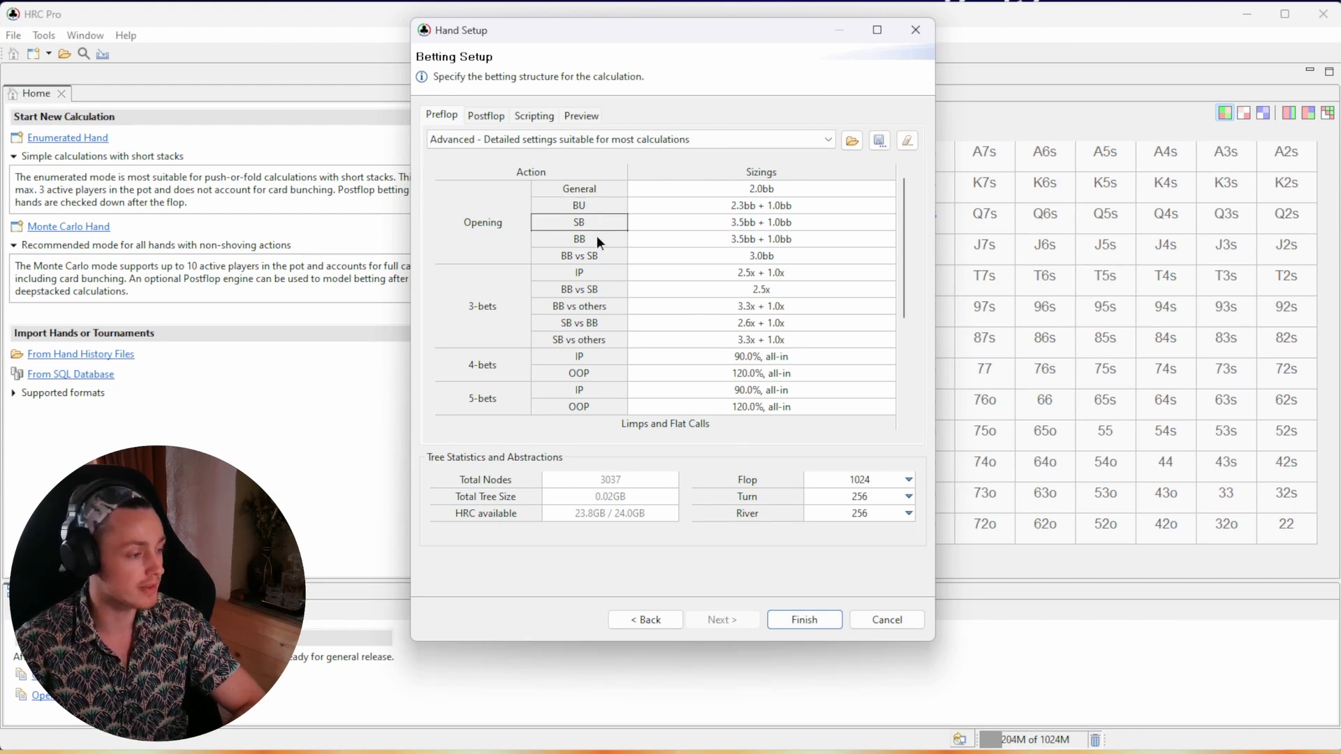
click(596, 236)
double_click(730, 239)
click(568, 237)
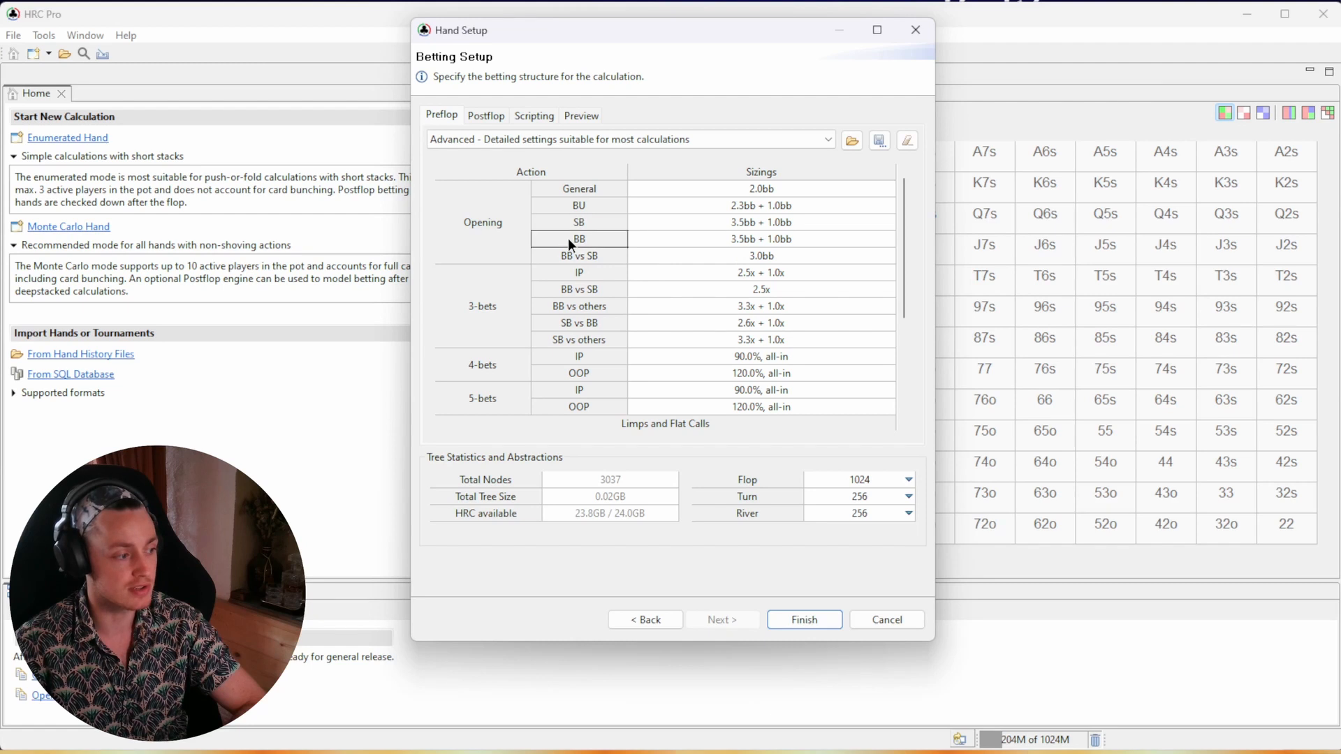
double_click(732, 238)
click(714, 266)
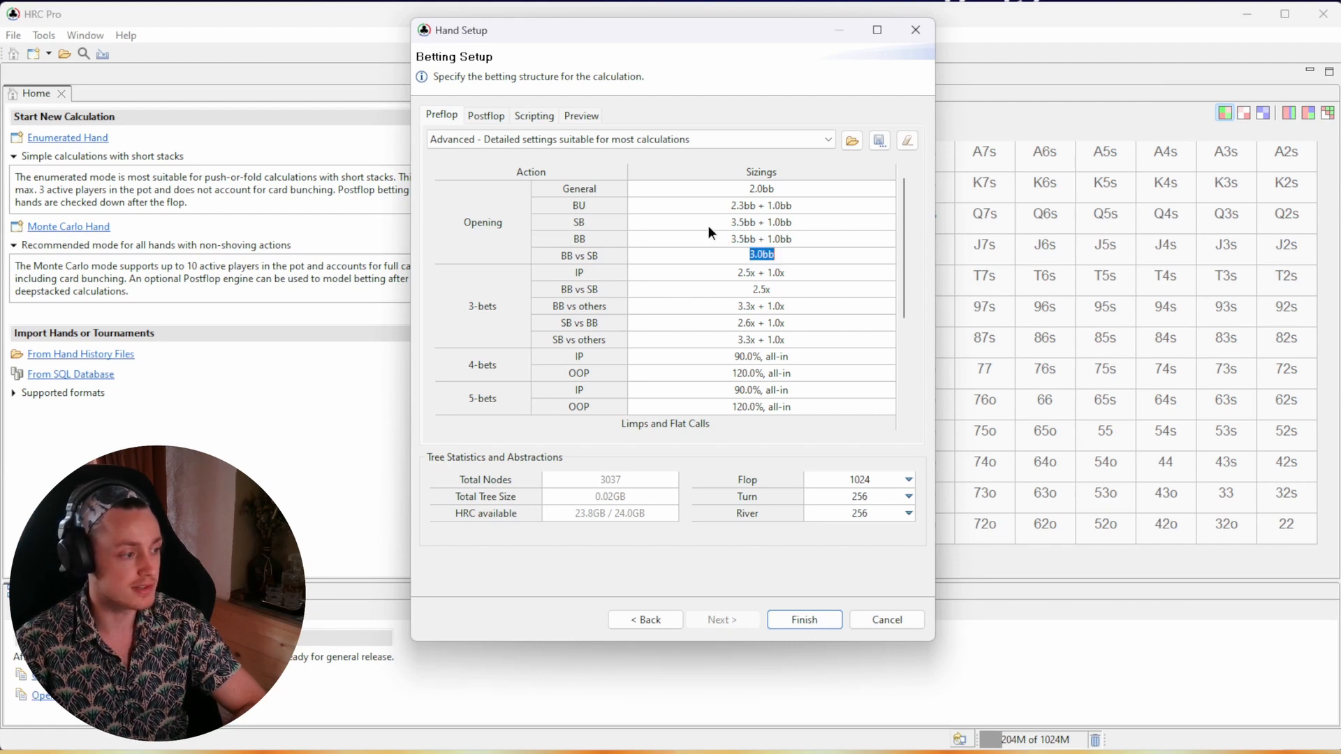
- Set the preflop opening size to 3.0bb for BU and 5.0bb for SB
double_click(733, 206)
text(3.0)
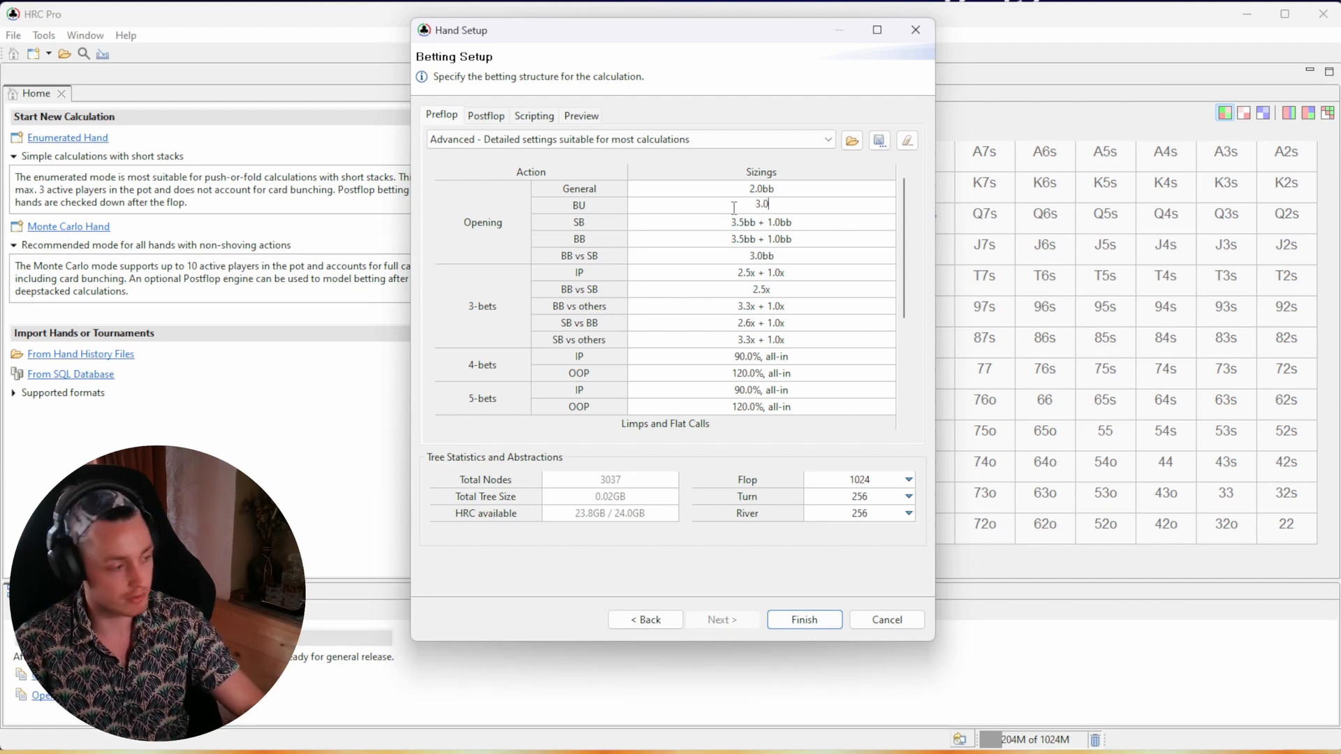
double_click(736, 225)
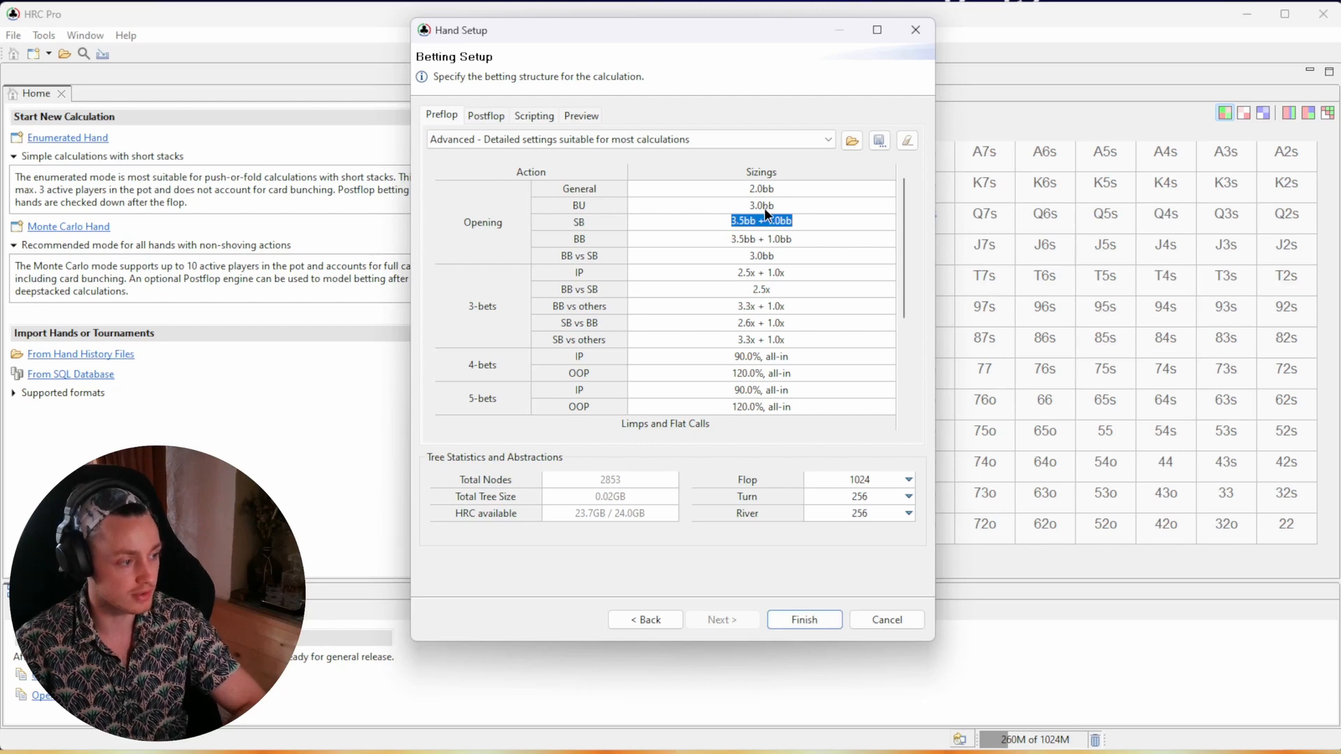
text(5.0)
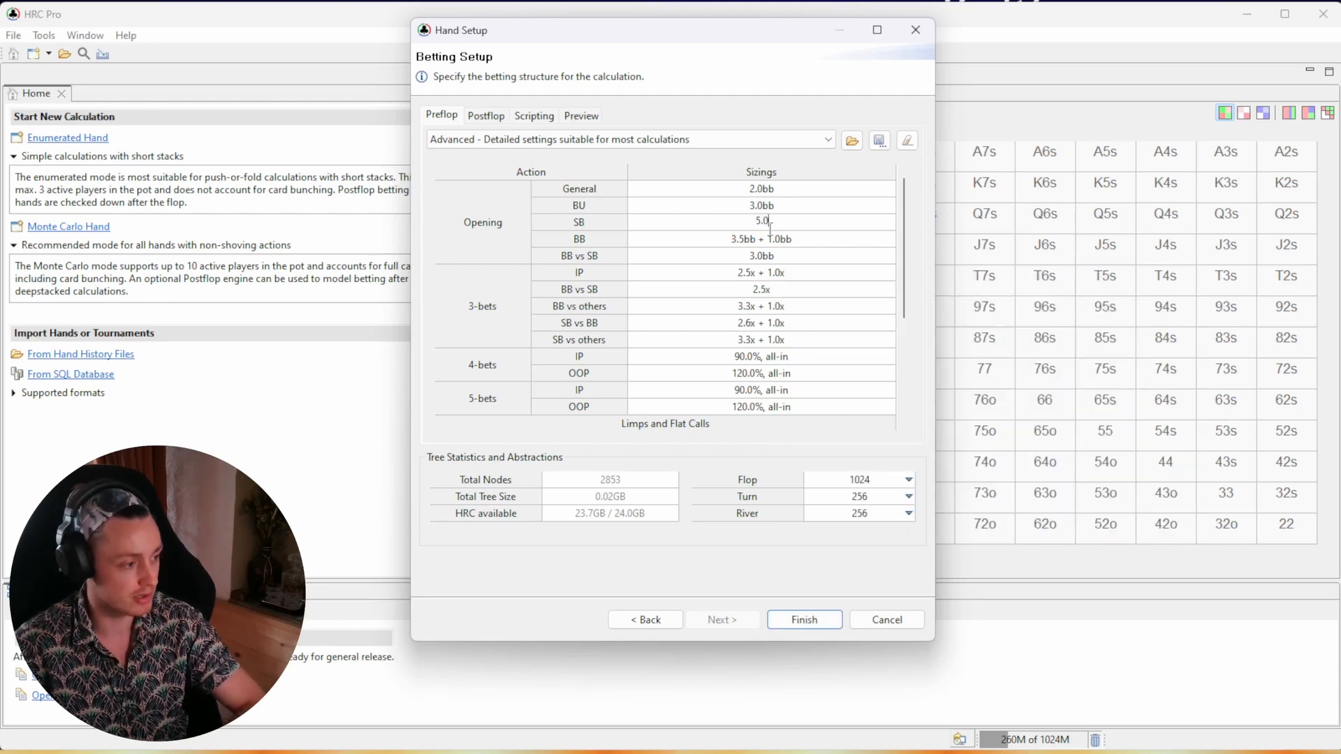
- Examine the BB opening size with its per-limper addition and the supported preflop sizing syntax
double_click(765, 243)
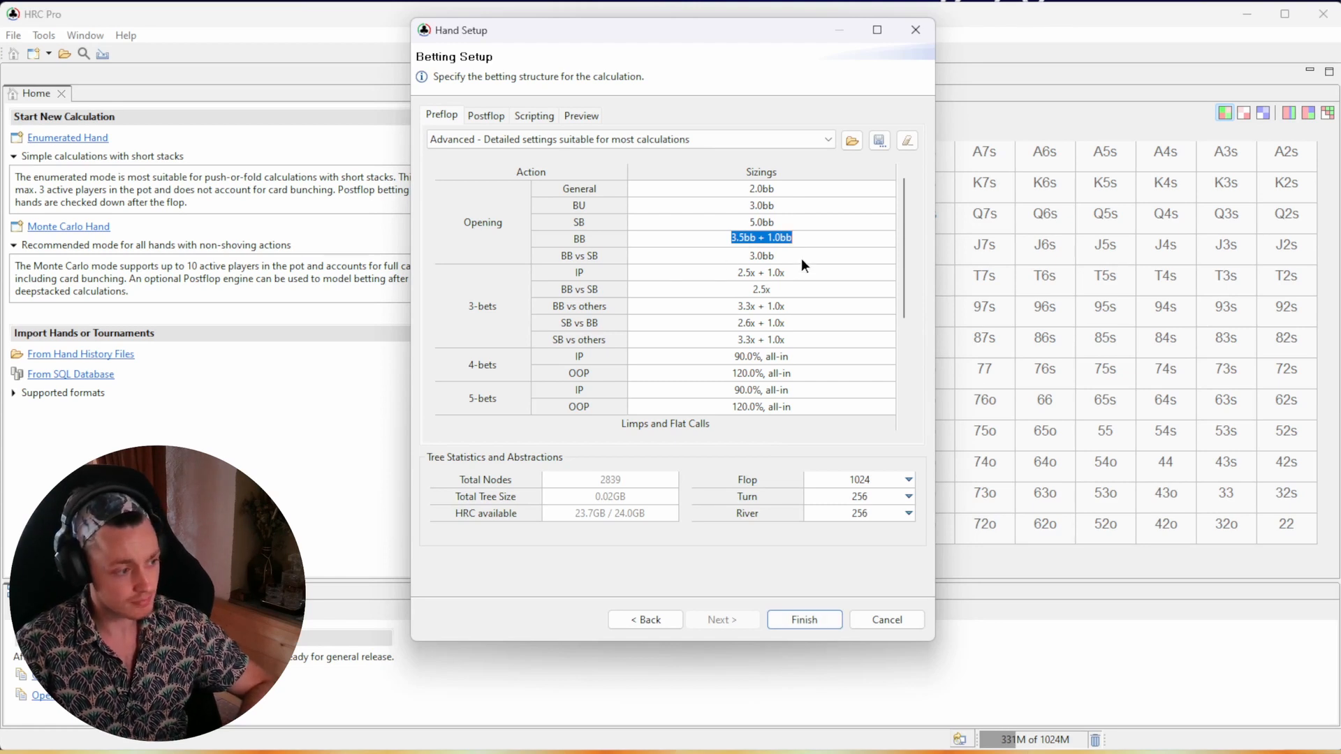
key(End)
drag(768, 239, 793, 240)
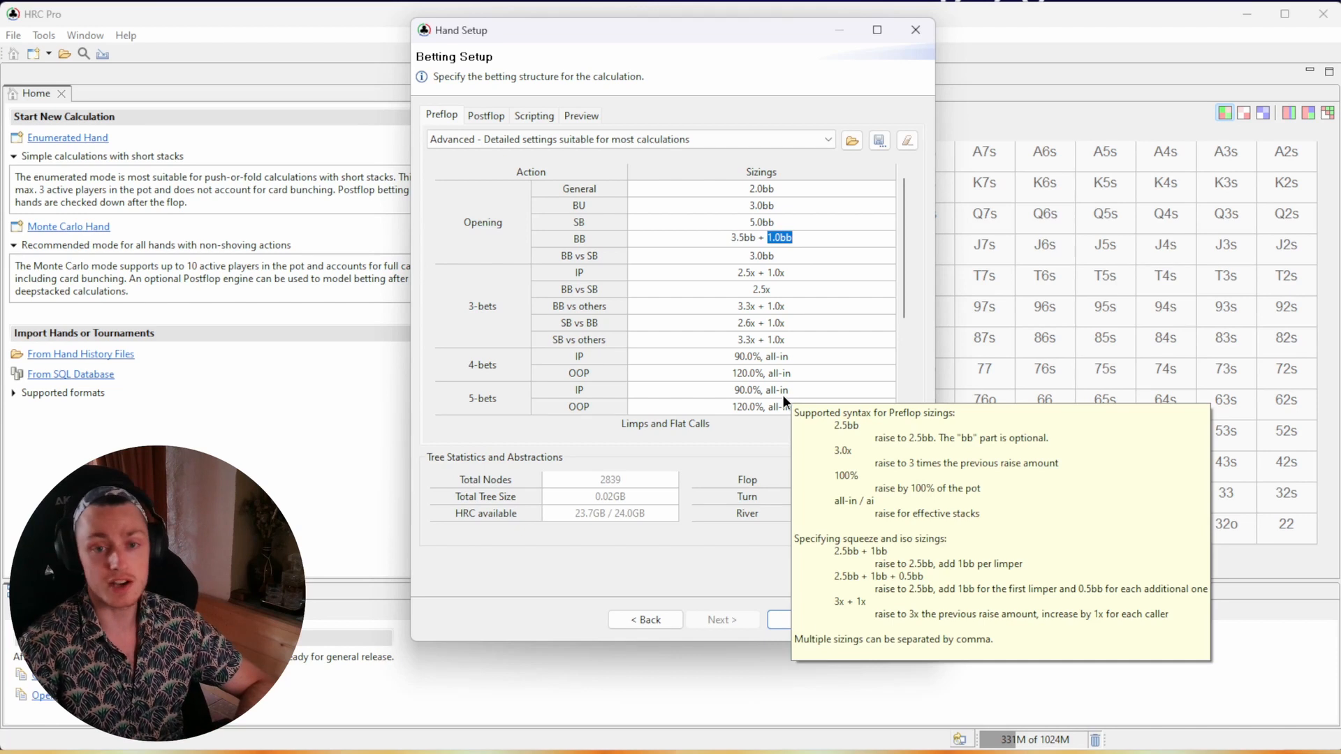
scroll(819, 339, down, 1)
scroll(801, 259, up, 1)
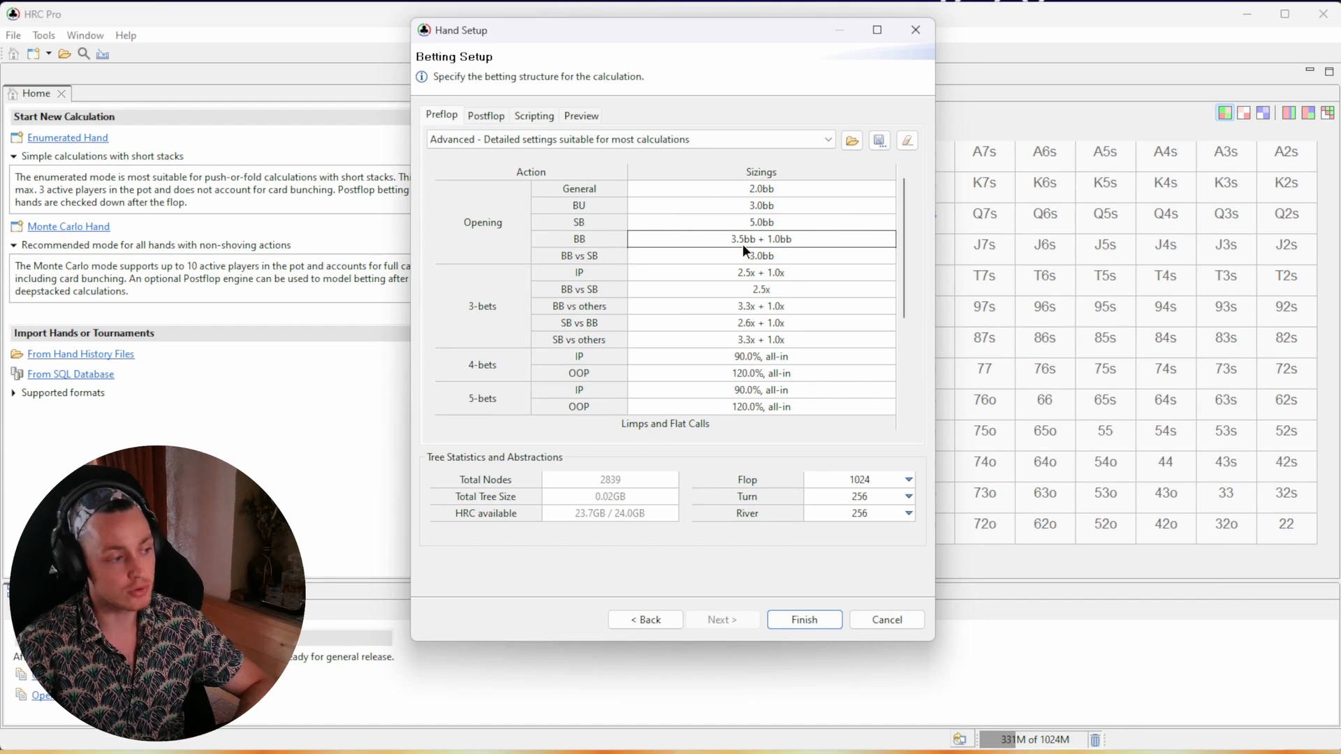
mouse_move(754, 241)
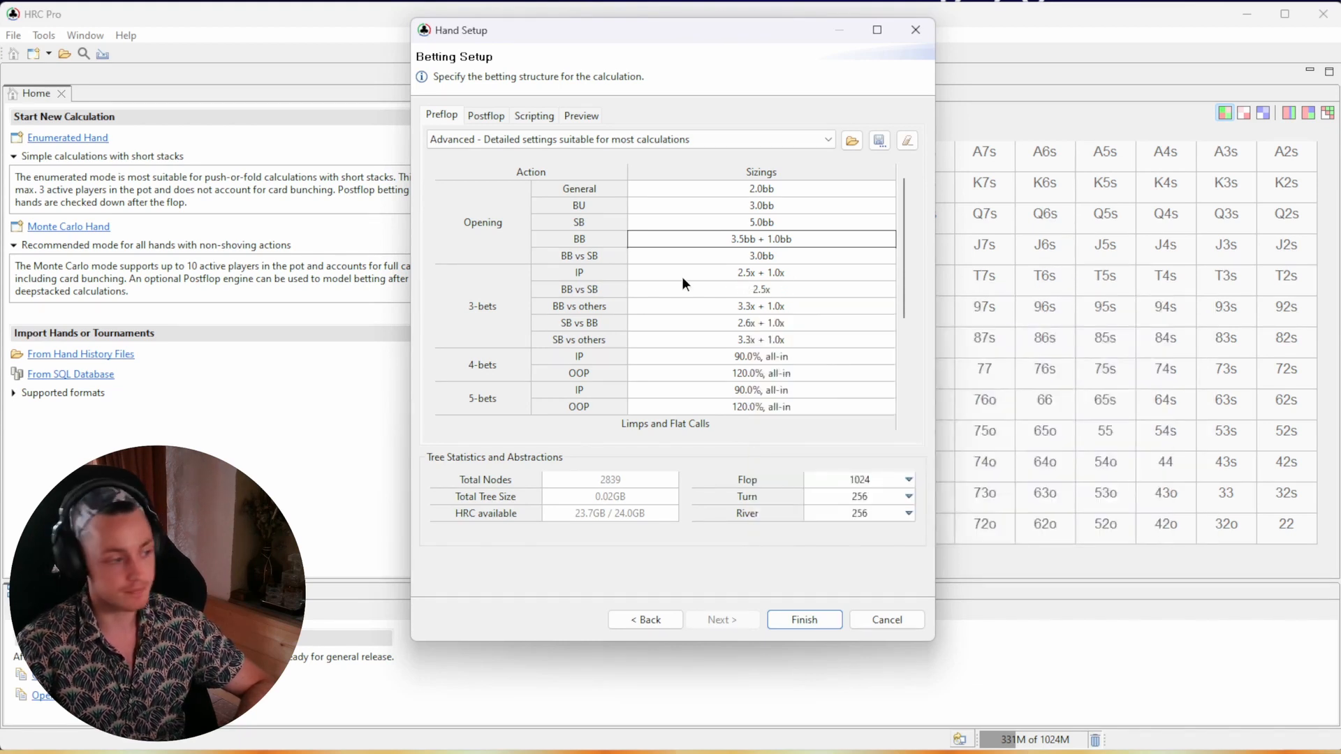
- Examine the IP and BB vs others 3-bet sizings and compare their added part with the BB opening size
click(504, 318)
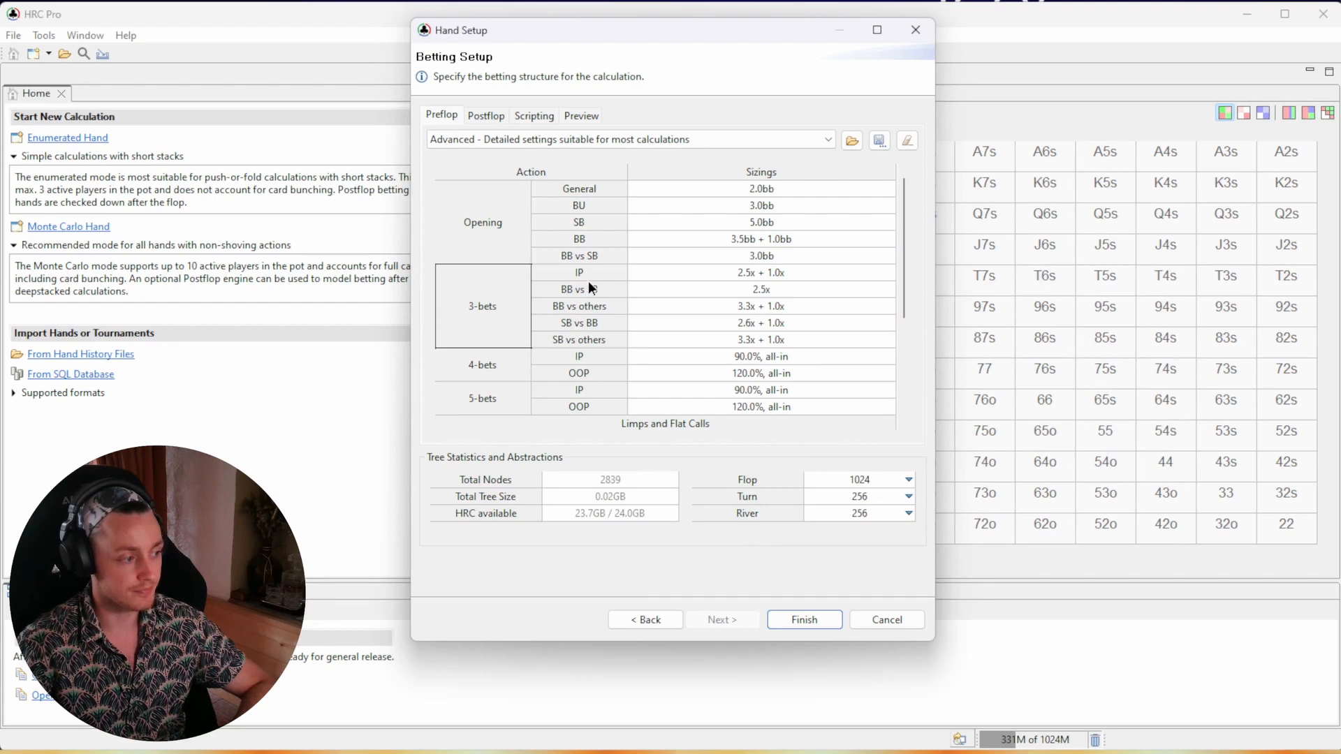
click(747, 275)
click(746, 274)
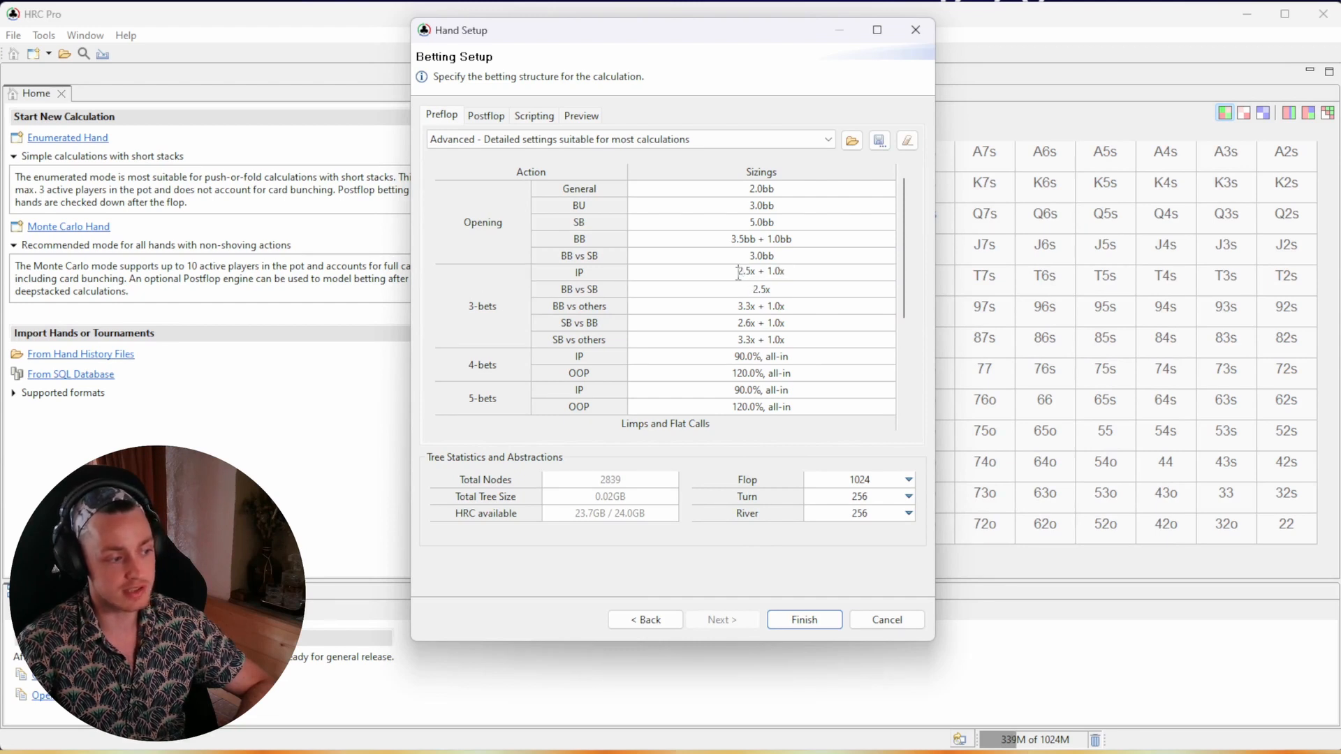
drag(738, 273, 775, 273)
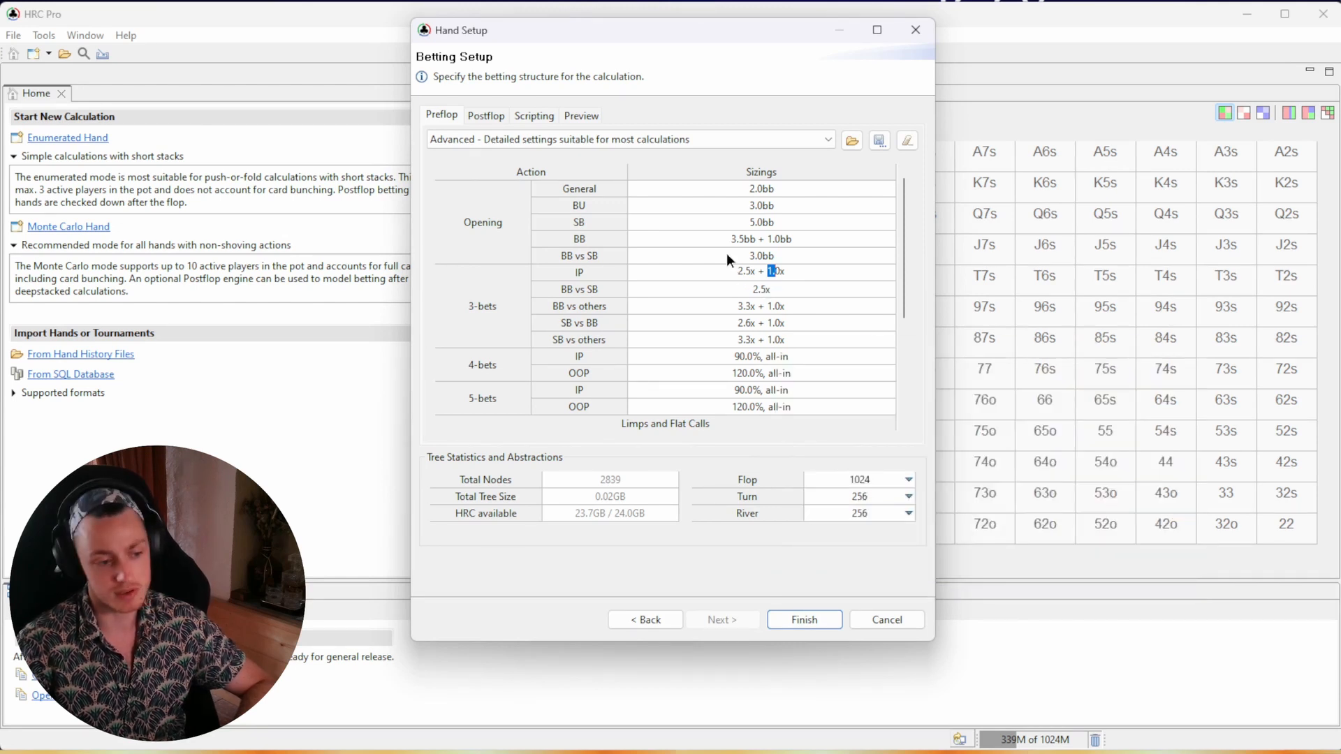
click(772, 305)
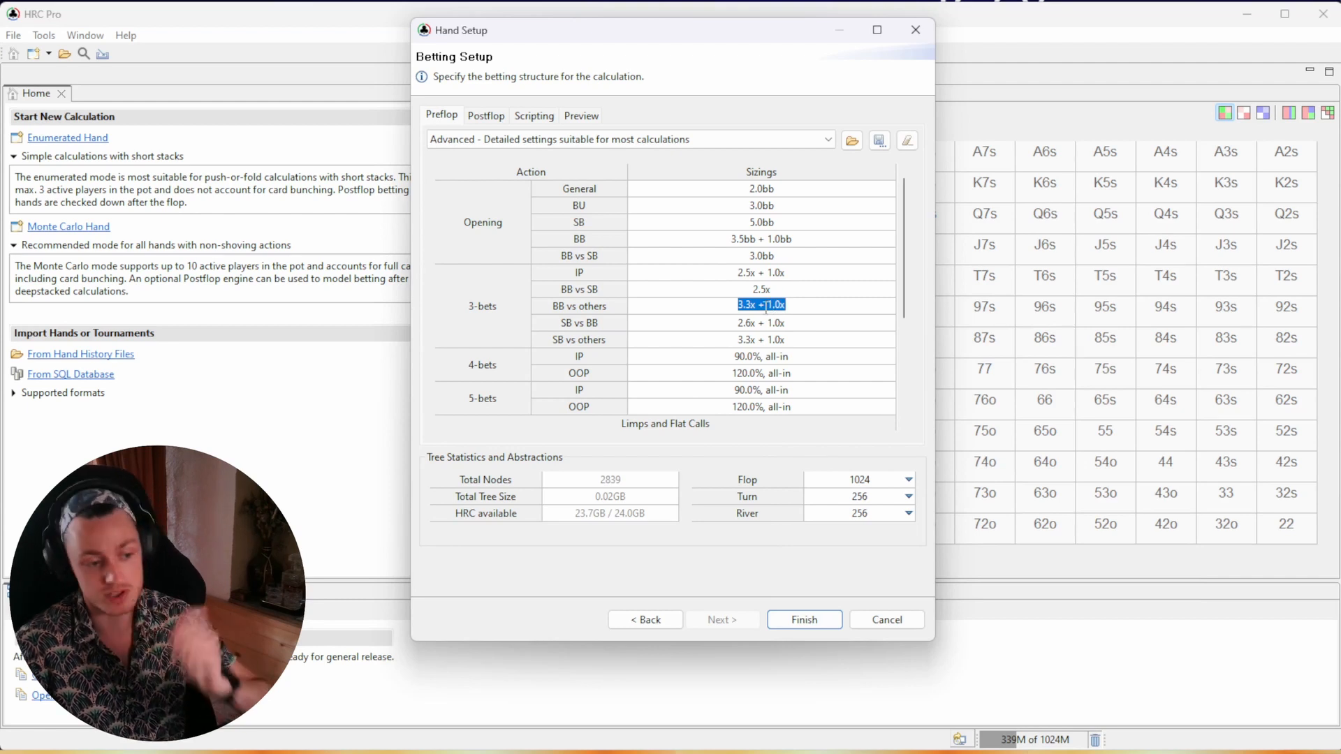
click(783, 207)
click(789, 241)
drag(773, 238, 780, 238)
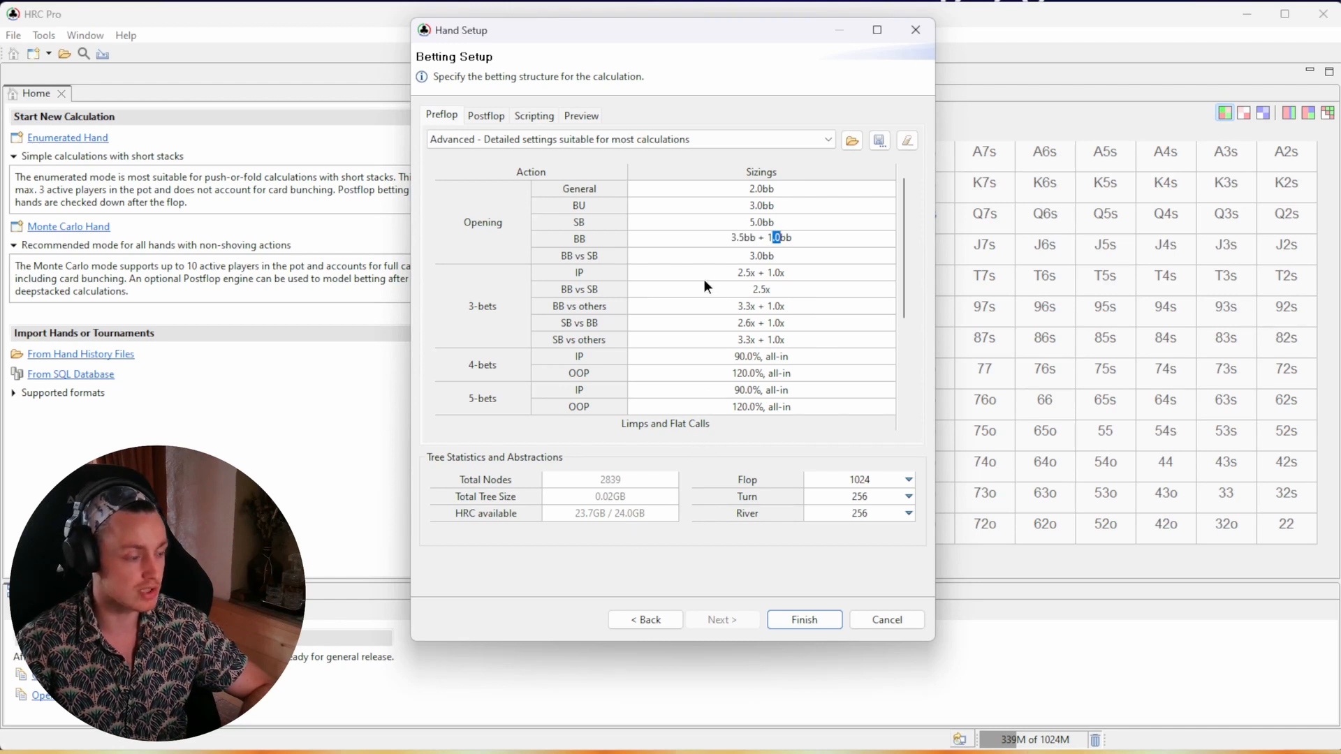
- Set the in-position 4-bet sizing to 2.2x, all-in
scroll(672, 308, down, 3)
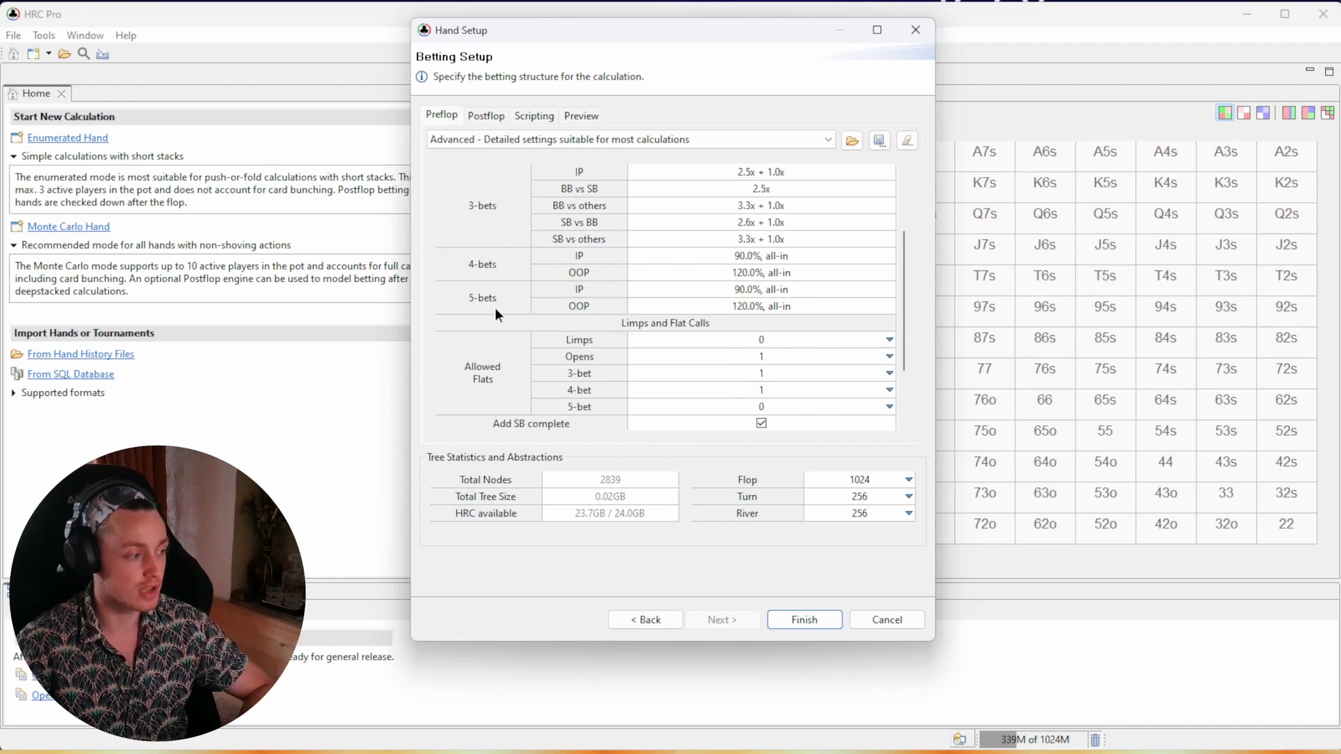
click(495, 309)
click(746, 255)
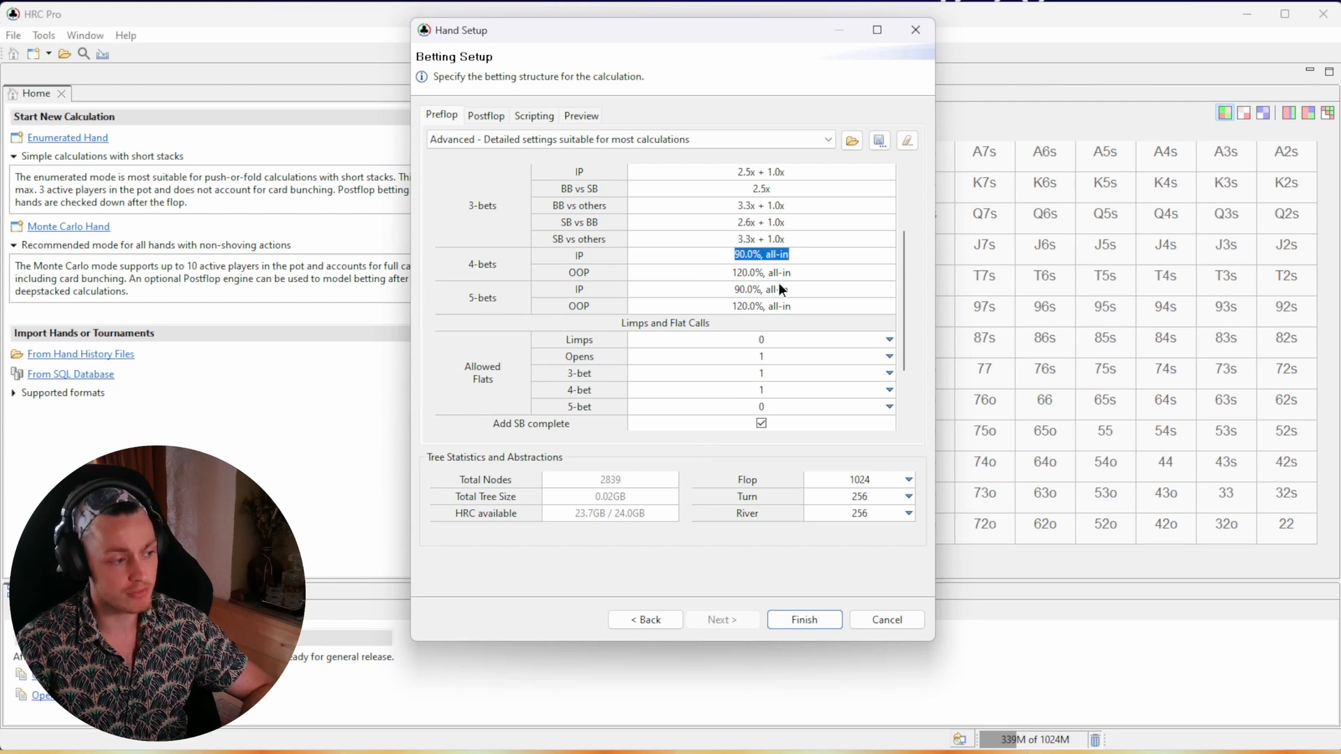
click(760, 255)
drag(761, 255, 735, 256)
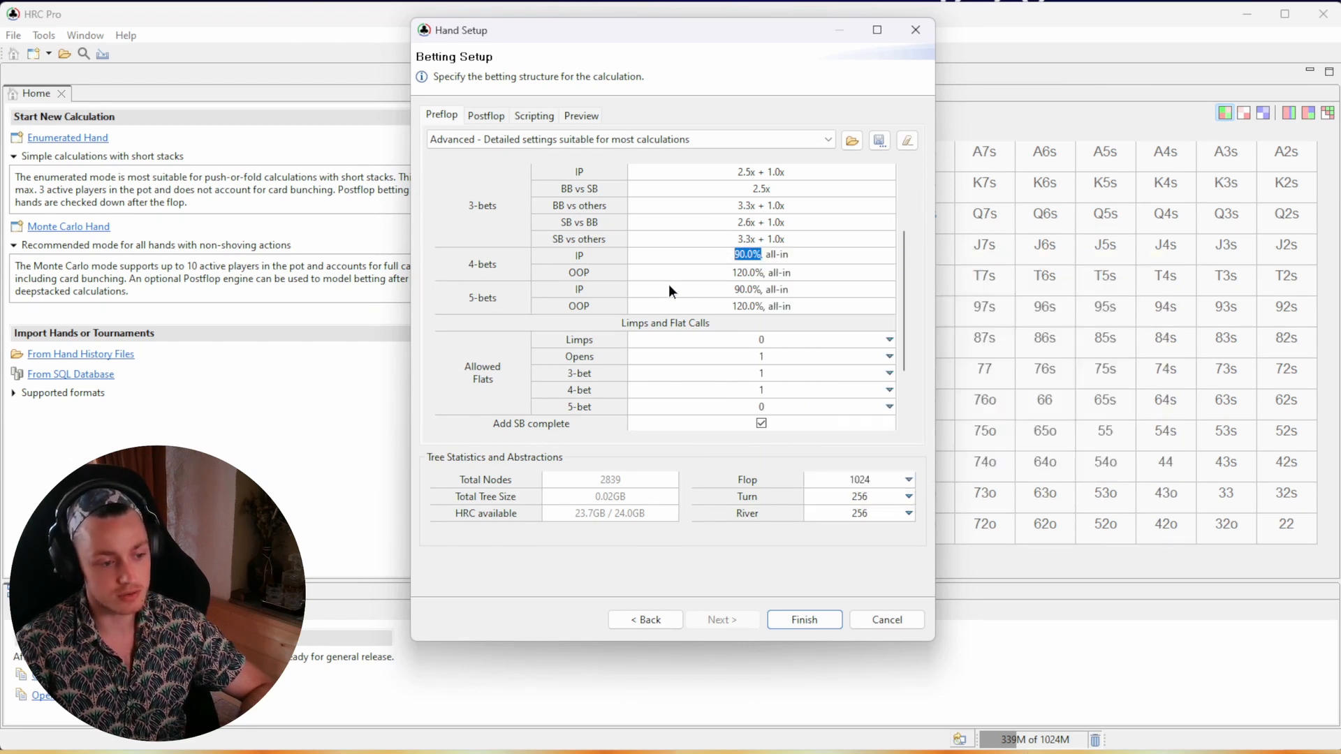
mouse_move(753, 242)
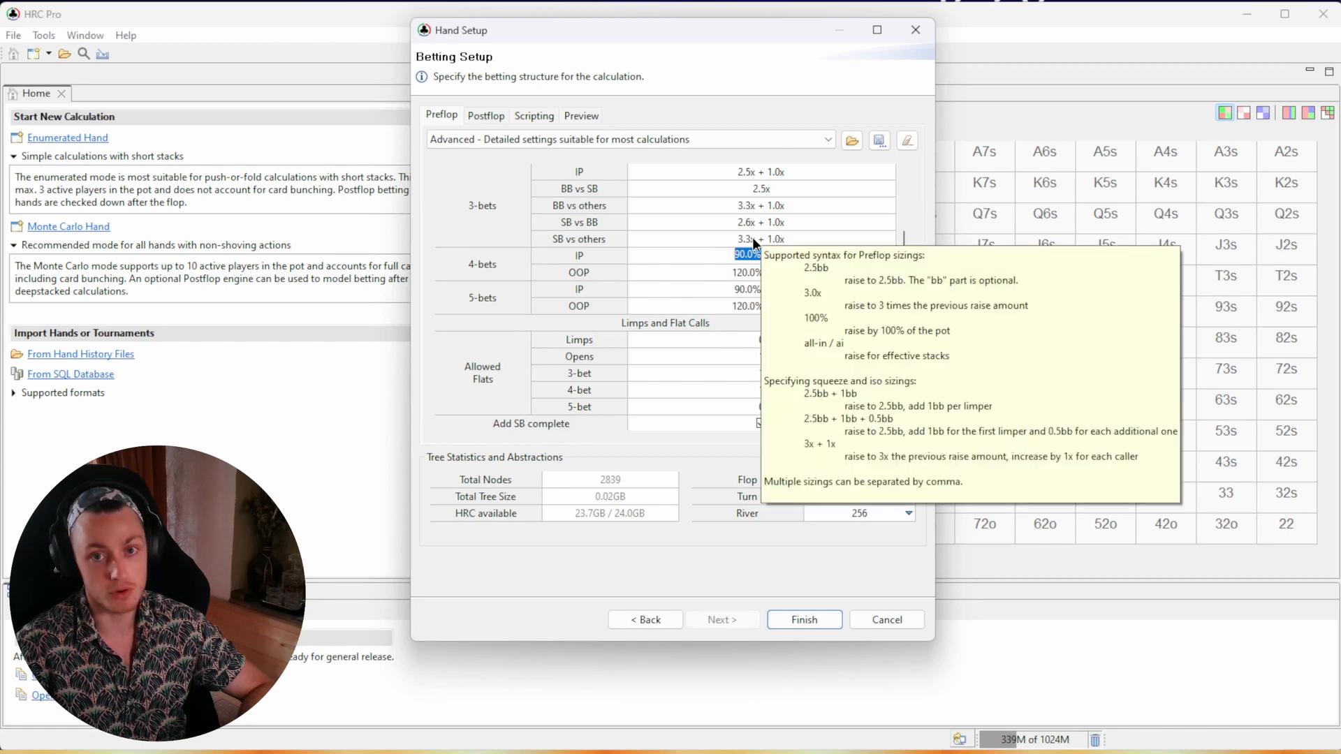
drag(733, 256, 757, 256)
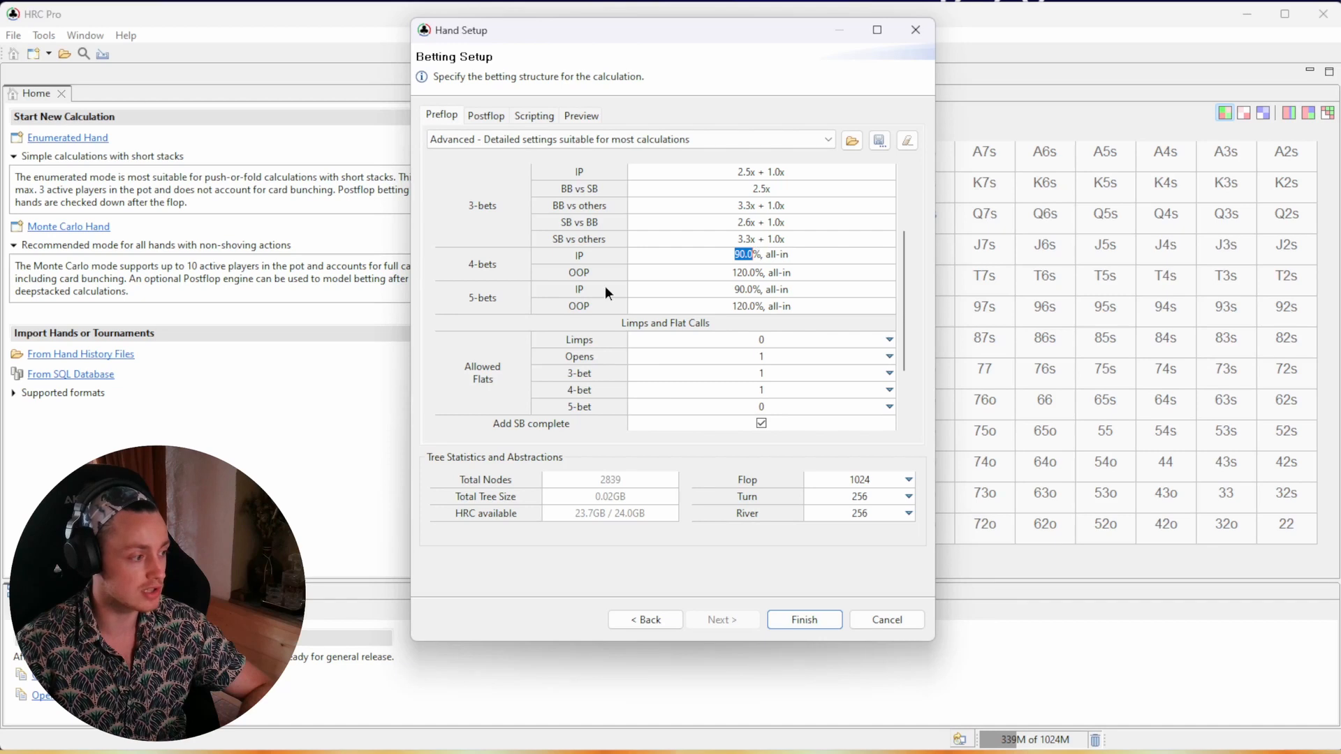
text(2.2x)
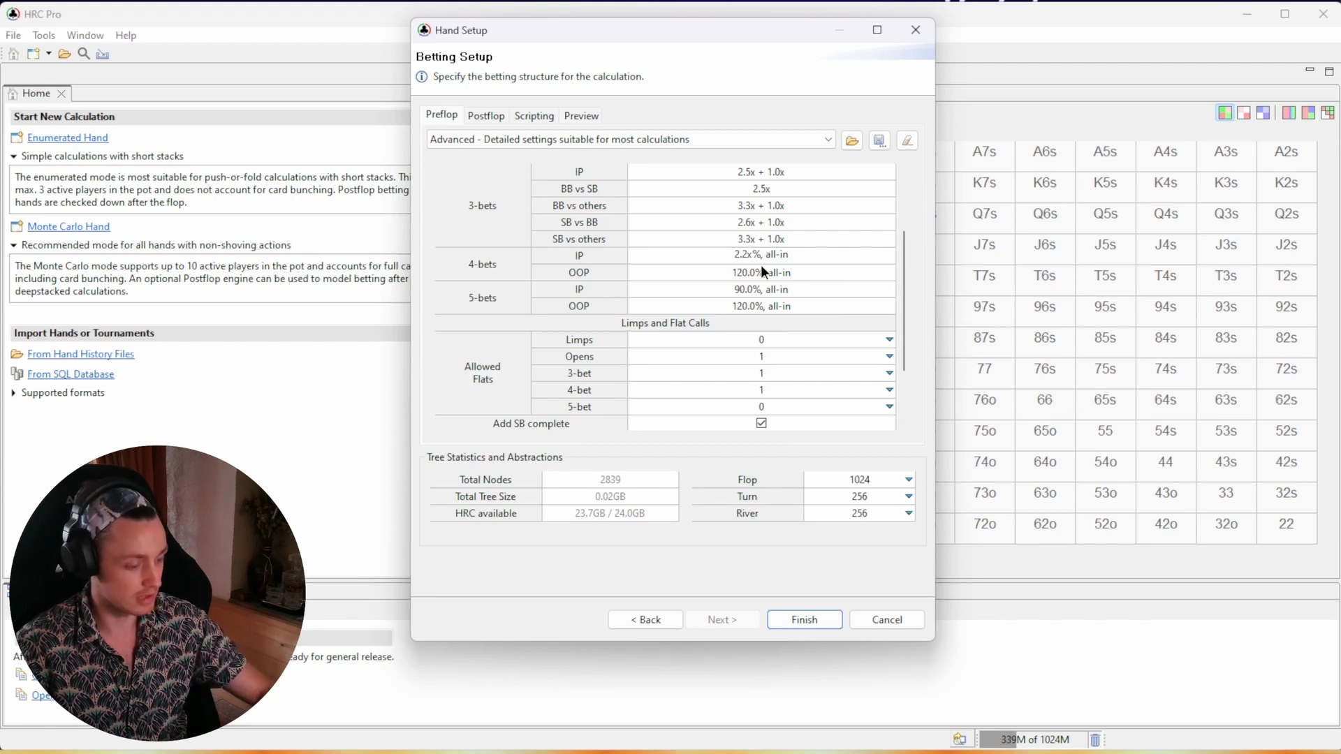
- Set the out-of-position 4-bet sizing to 2.7x, all-in
click(761, 268)
click(745, 272)
drag(757, 271, 731, 271)
text(2)
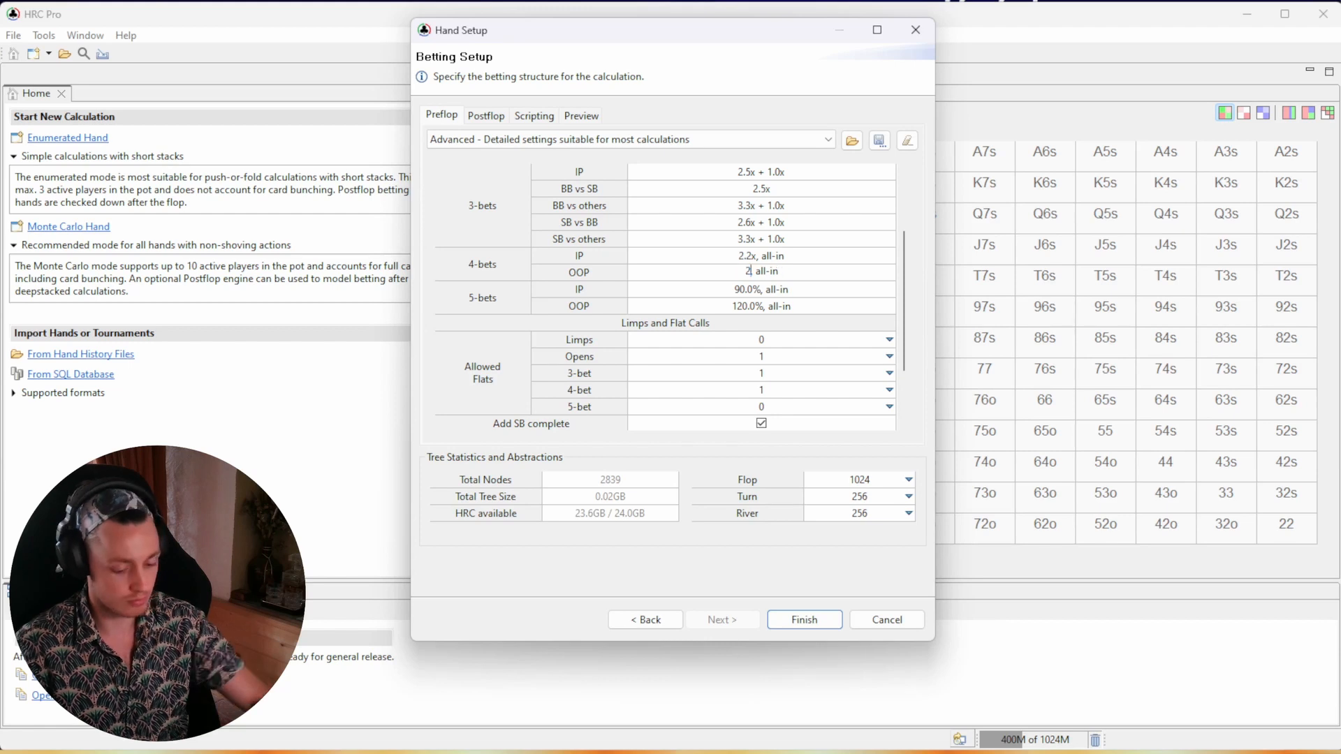
text(.7x)
key(Return)
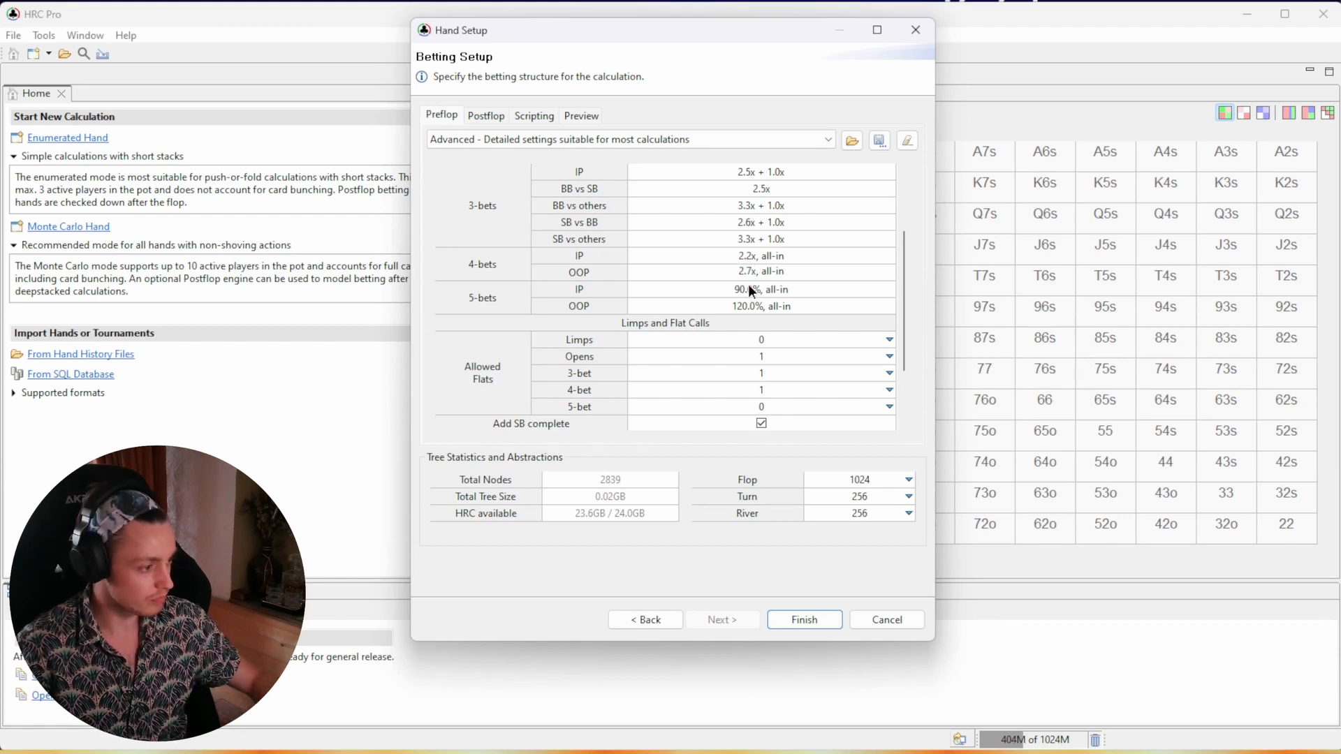
- Set the allowed flats to 3 for limps, 5 for opens and 2 for 3-bets
click(747, 289)
scroll(649, 278, down, 3)
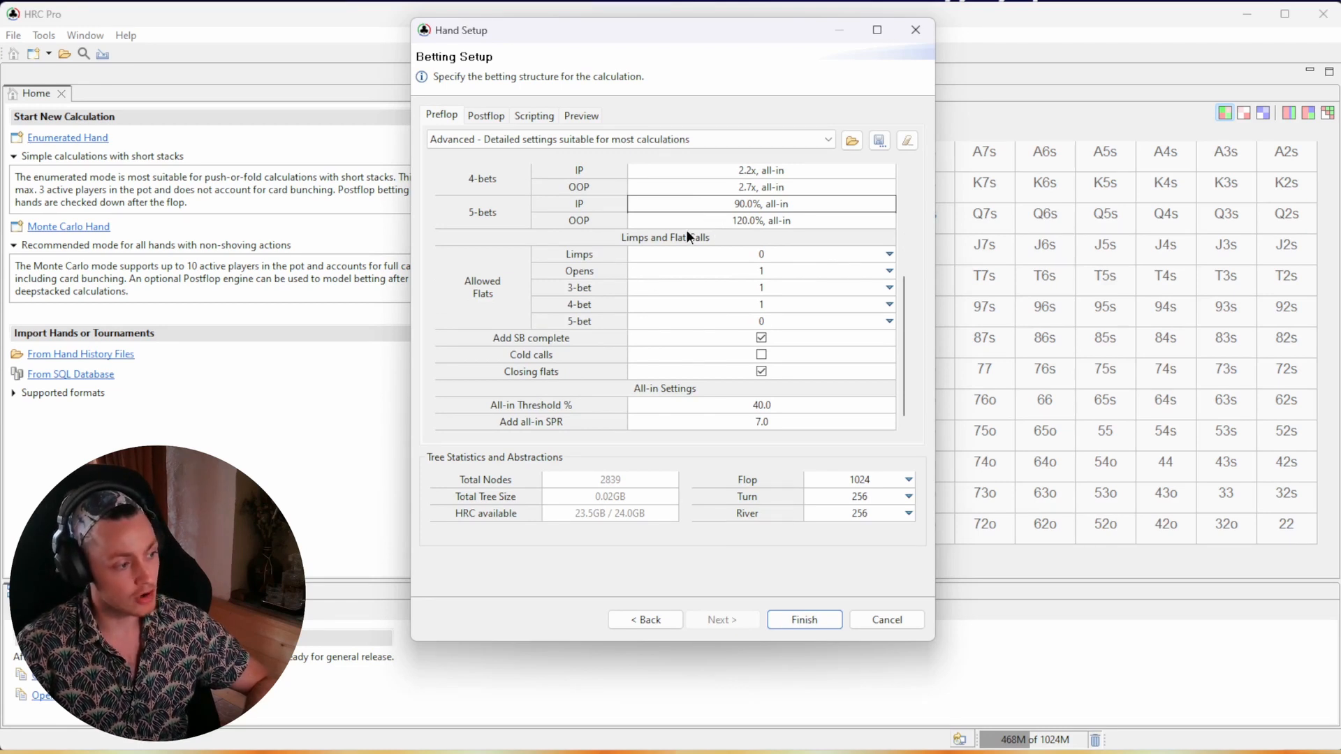
click(813, 255)
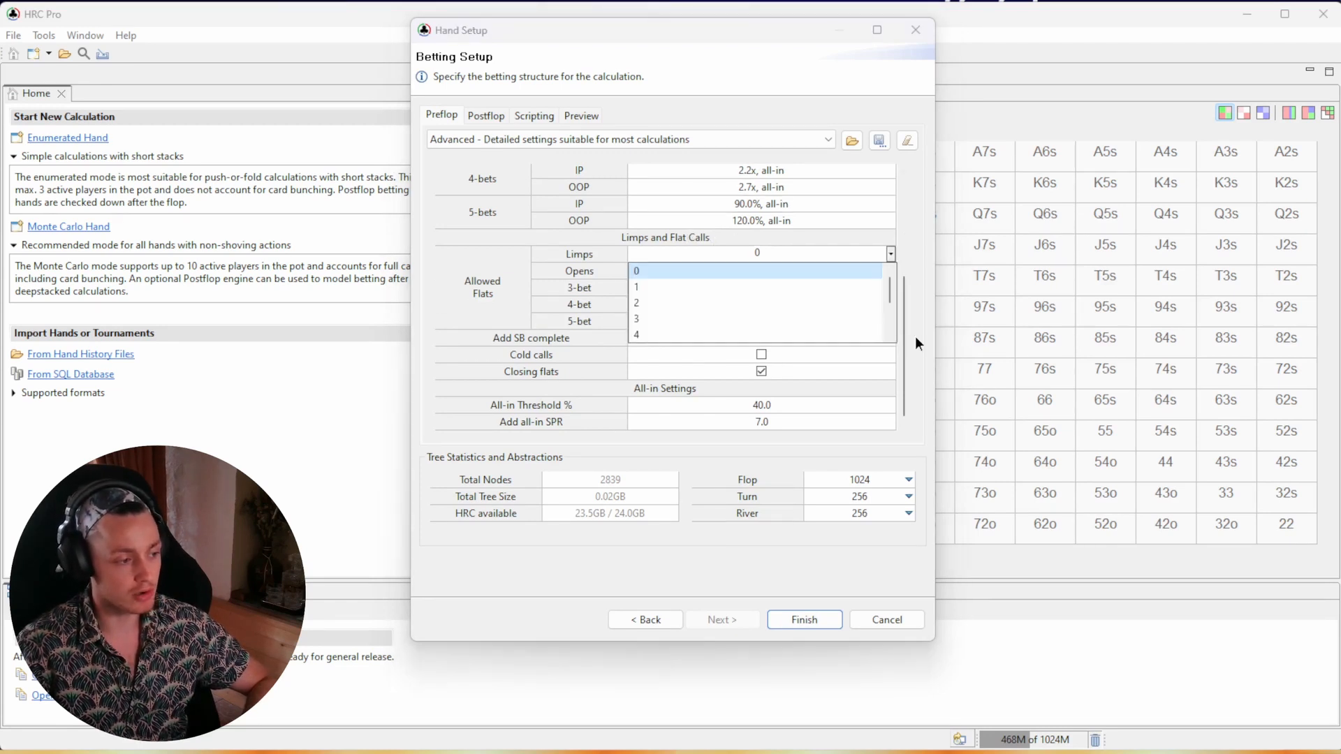
click(751, 318)
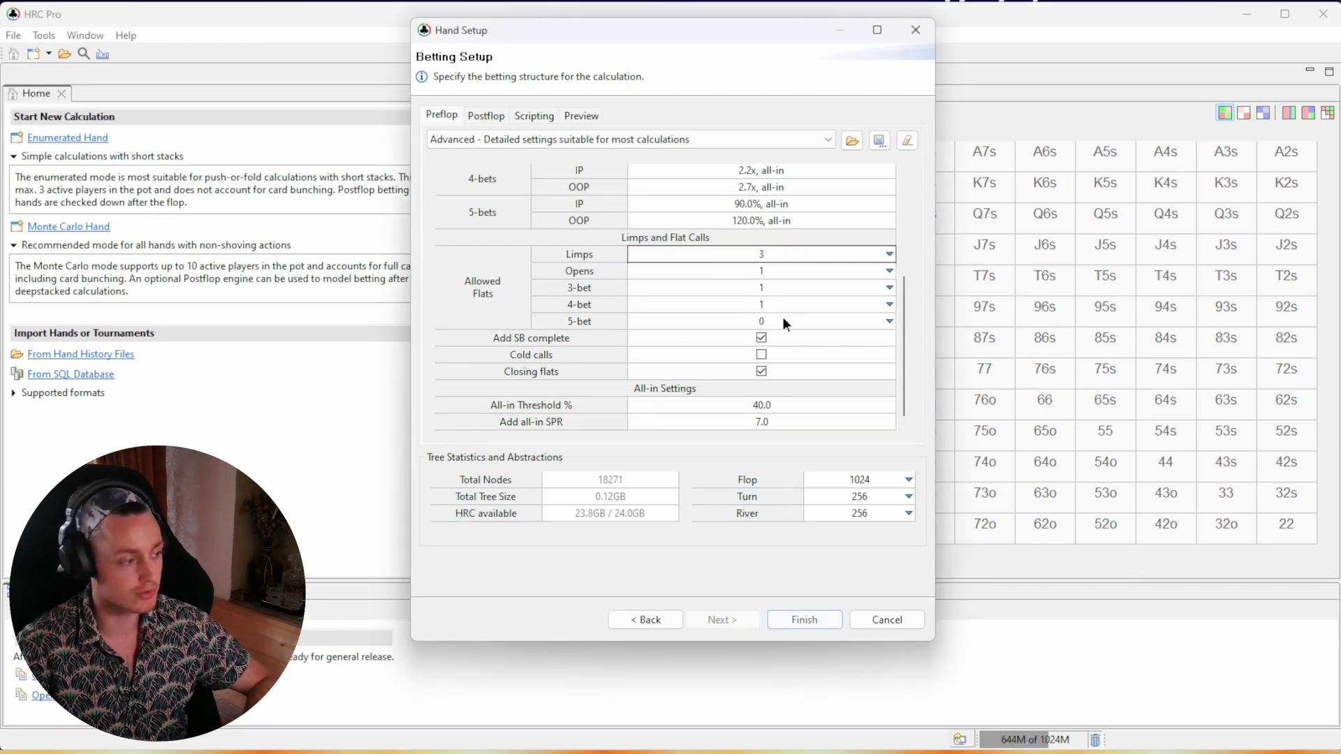
click(877, 269)
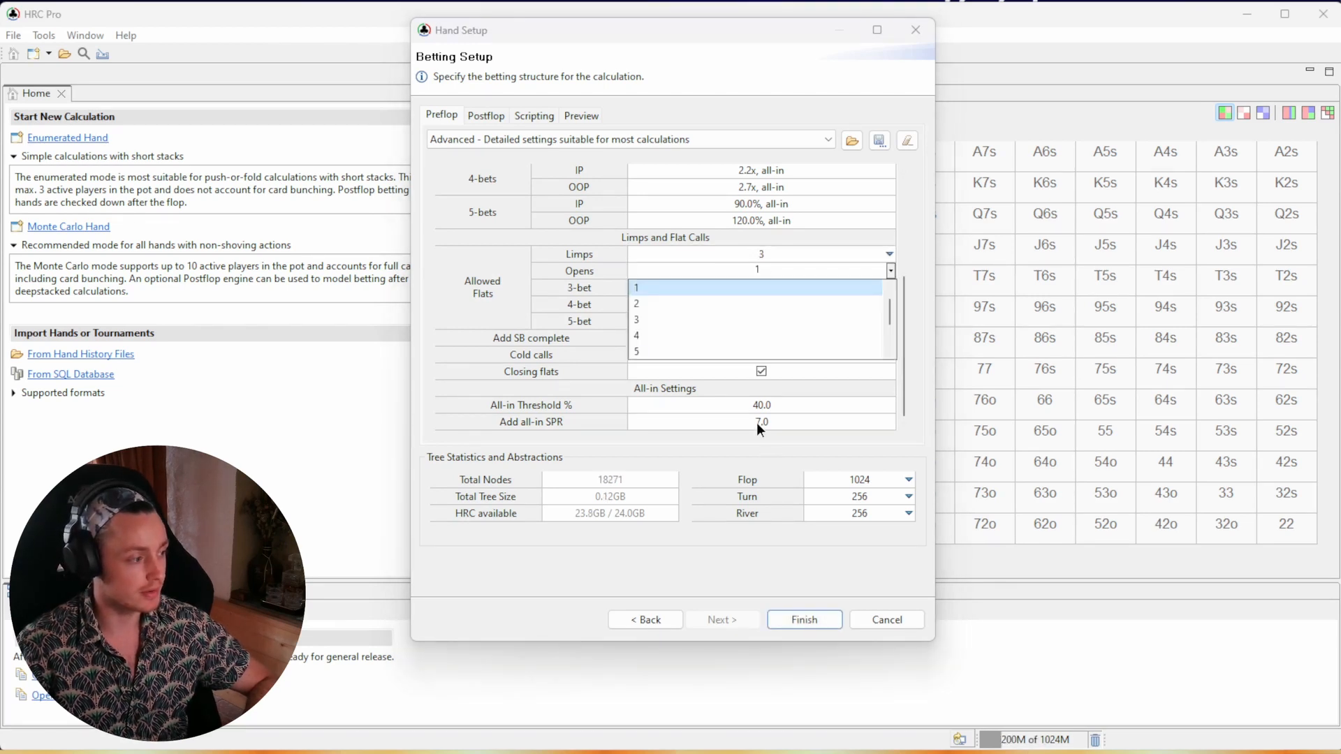
click(723, 351)
click(863, 288)
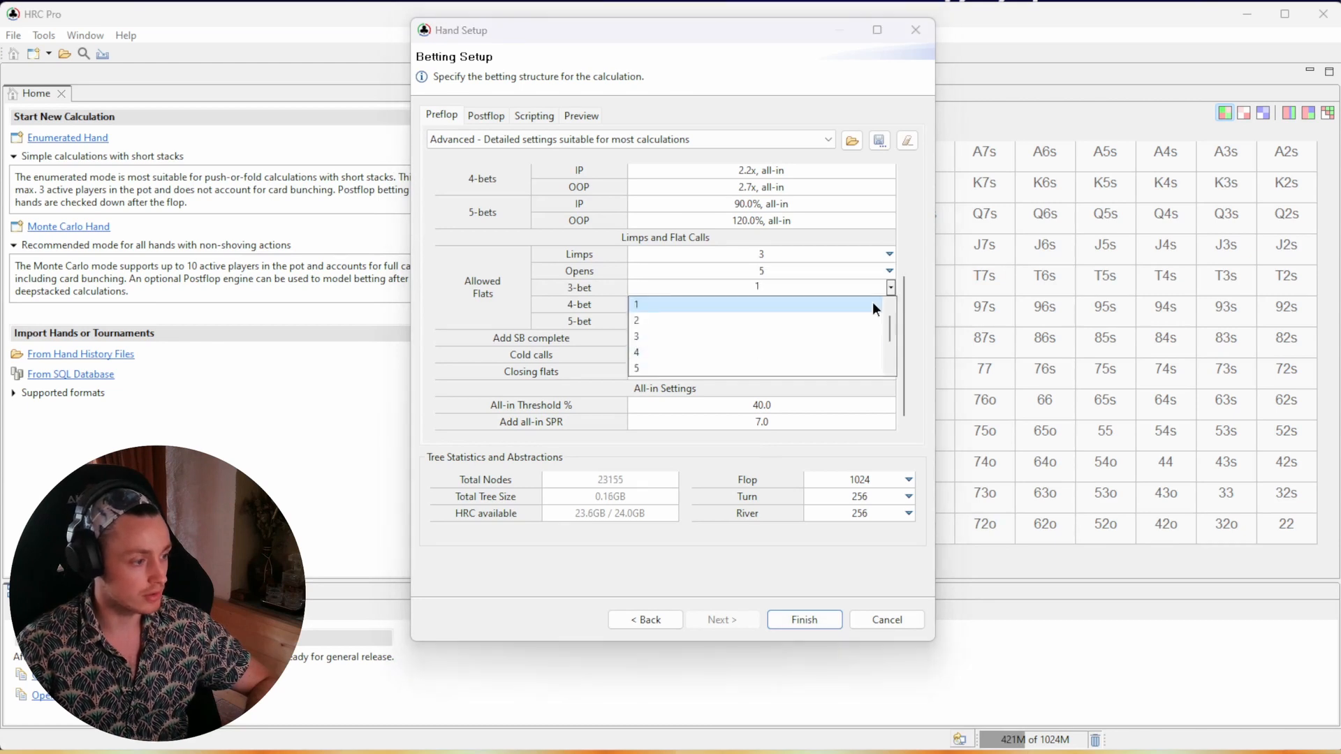
click(713, 321)
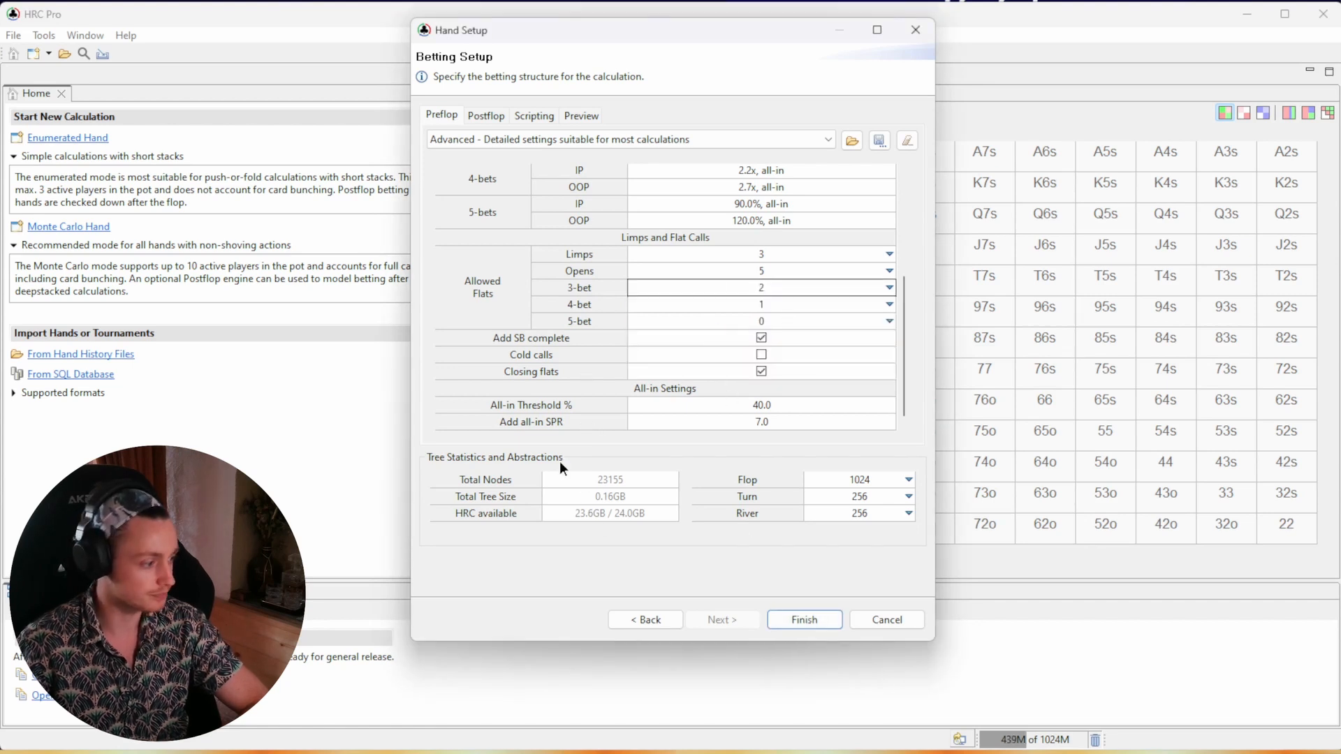
click(602, 488)
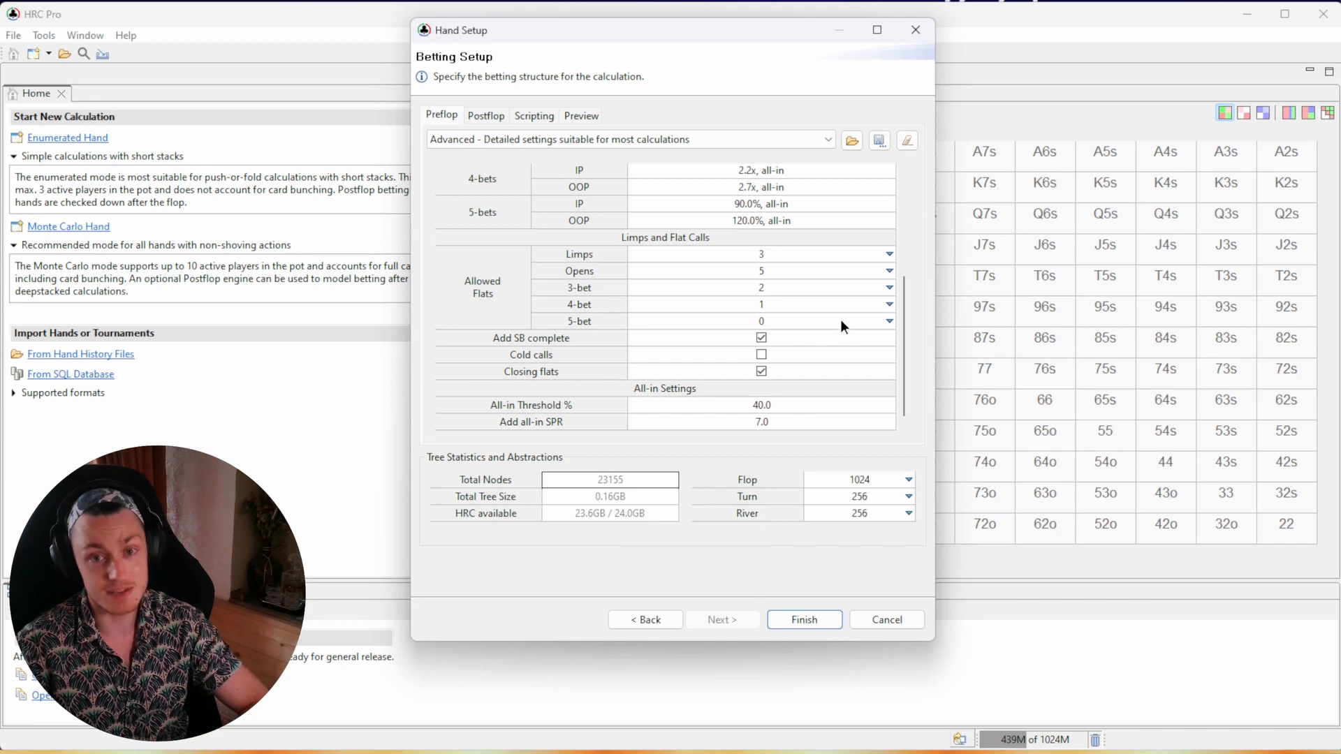
- Reduce the allowed flats to 1 for limps and 3 for opens
click(777, 250)
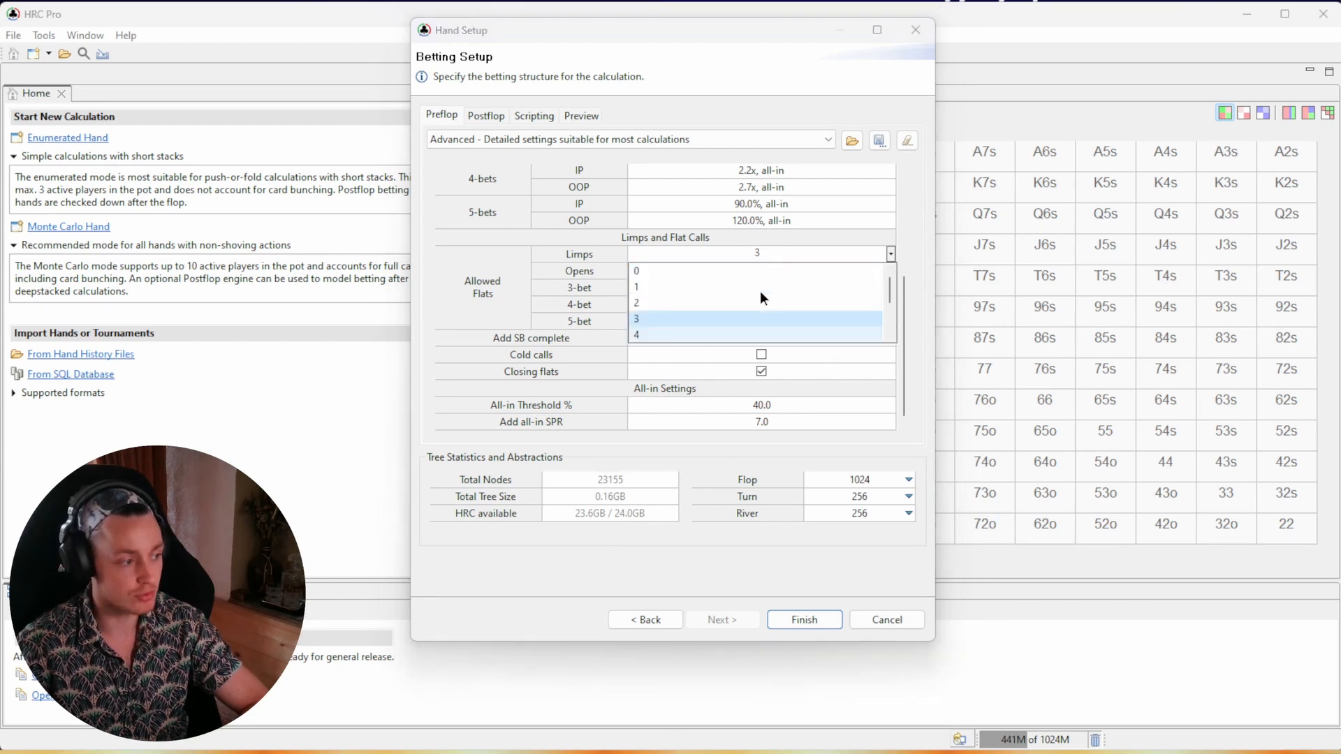
click(760, 284)
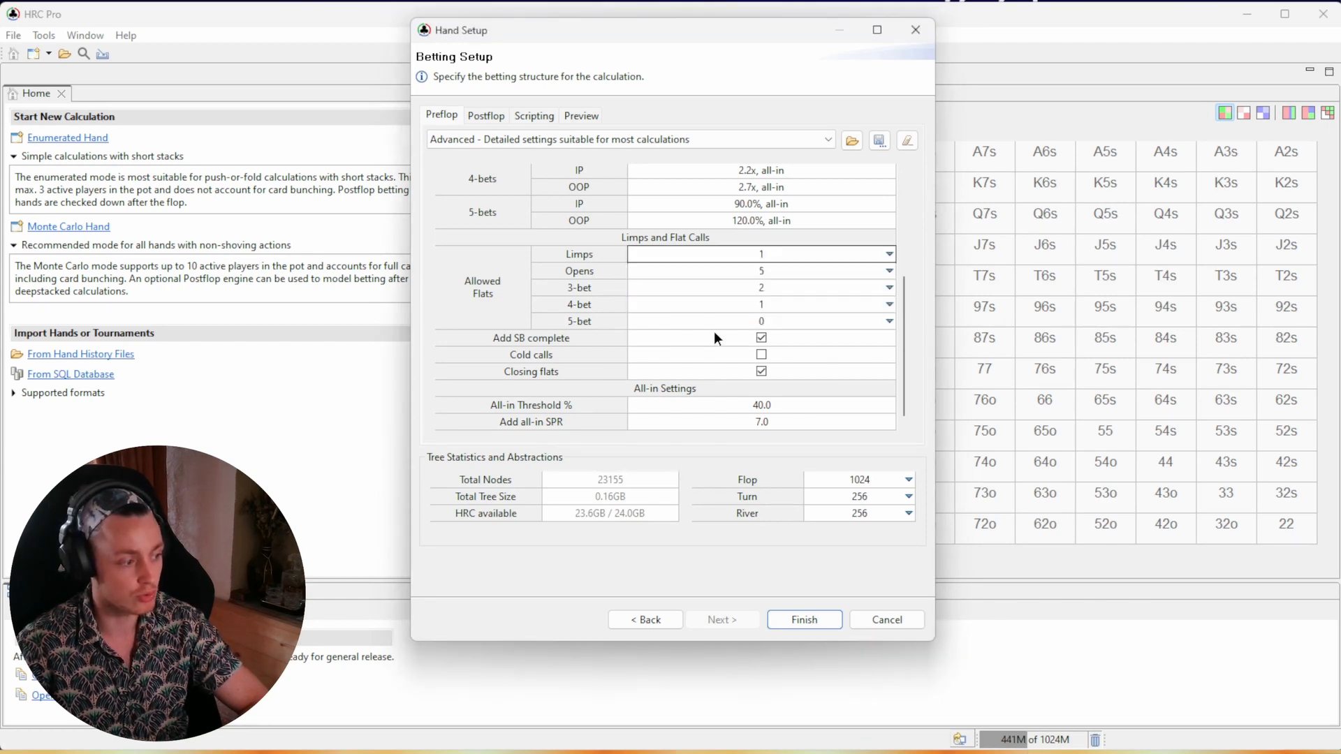
click(763, 277)
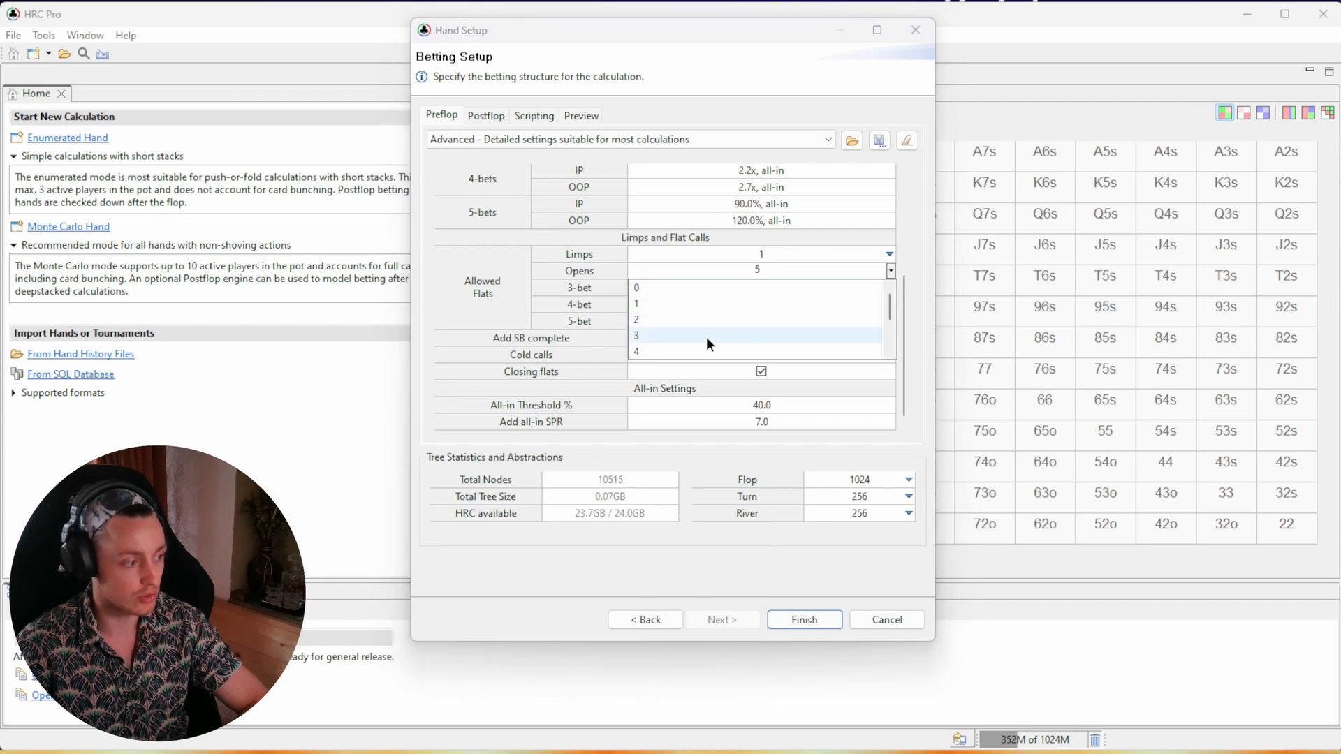
click(706, 337)
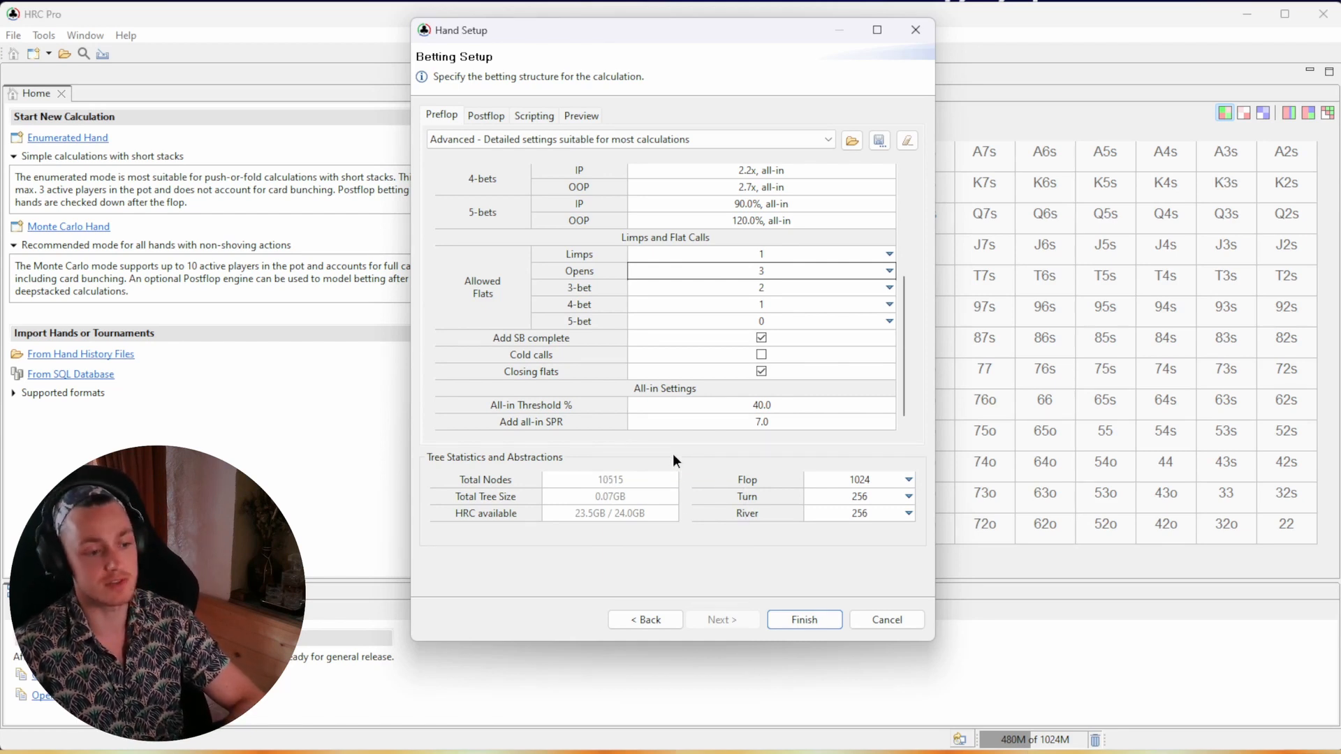
- Set the flop abstraction to 256
click(866, 480)
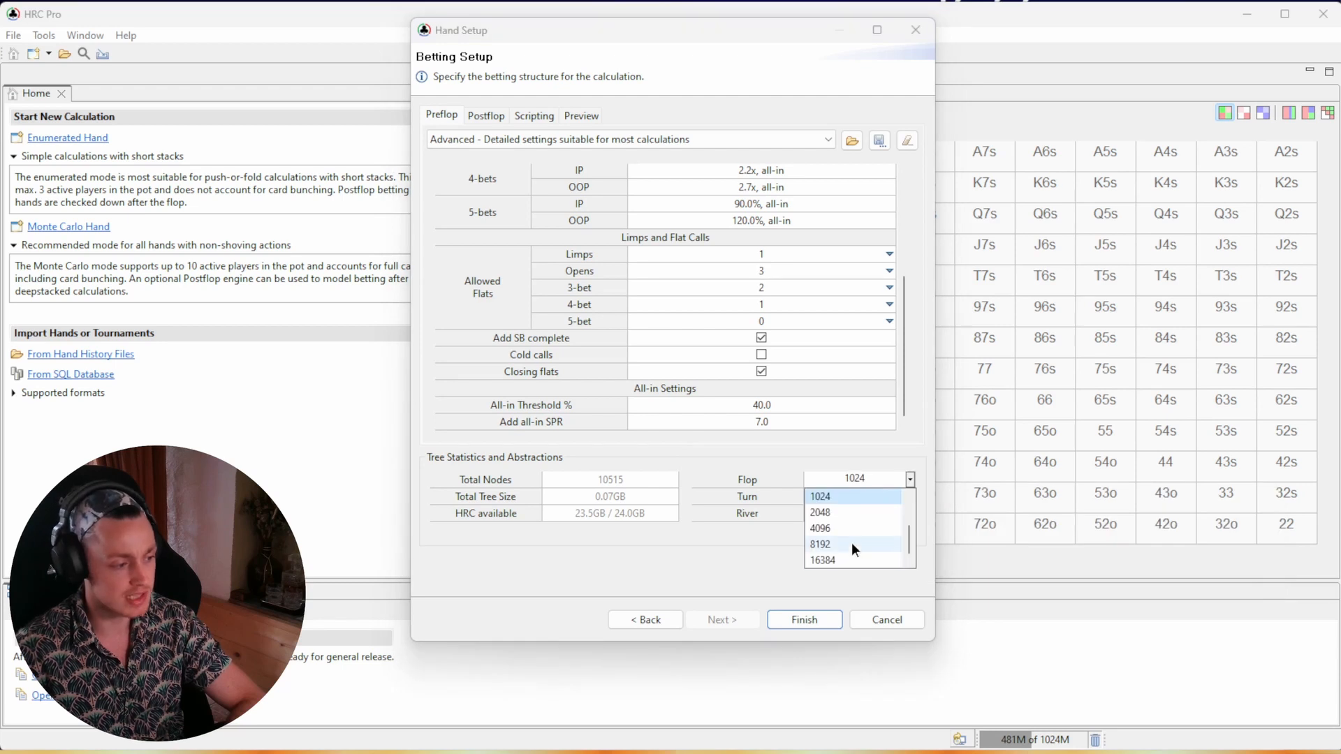
scroll(852, 543, up, 2)
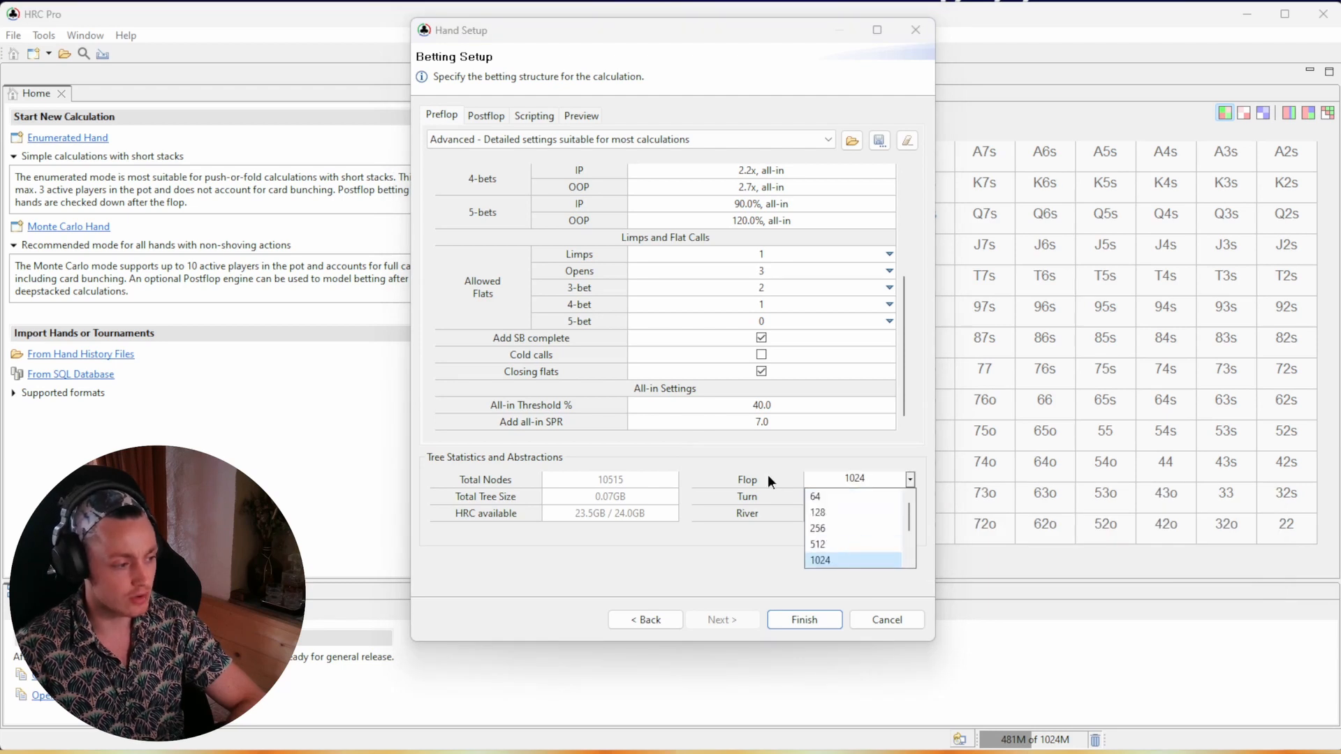
click(816, 529)
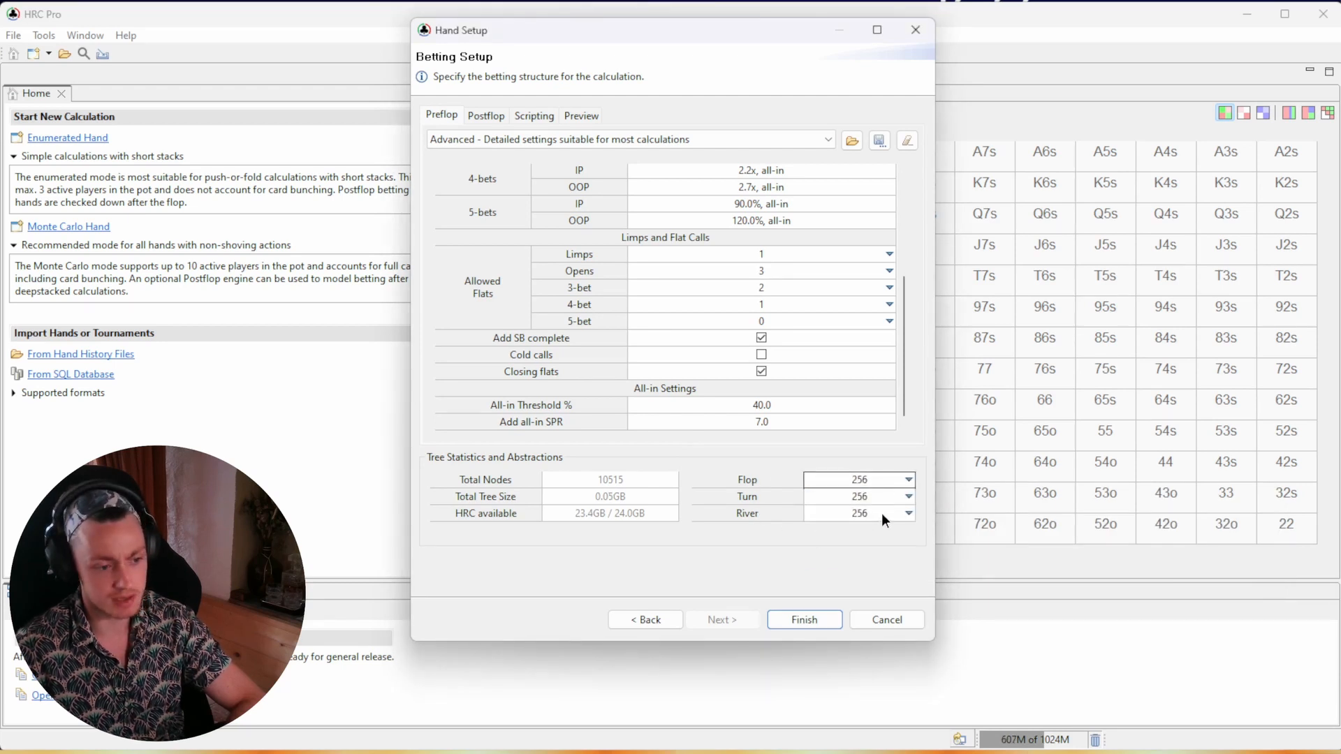
- Set the abstractions to 4096 for the flop, 2048 for the turn and 1024 for the river
click(907, 477)
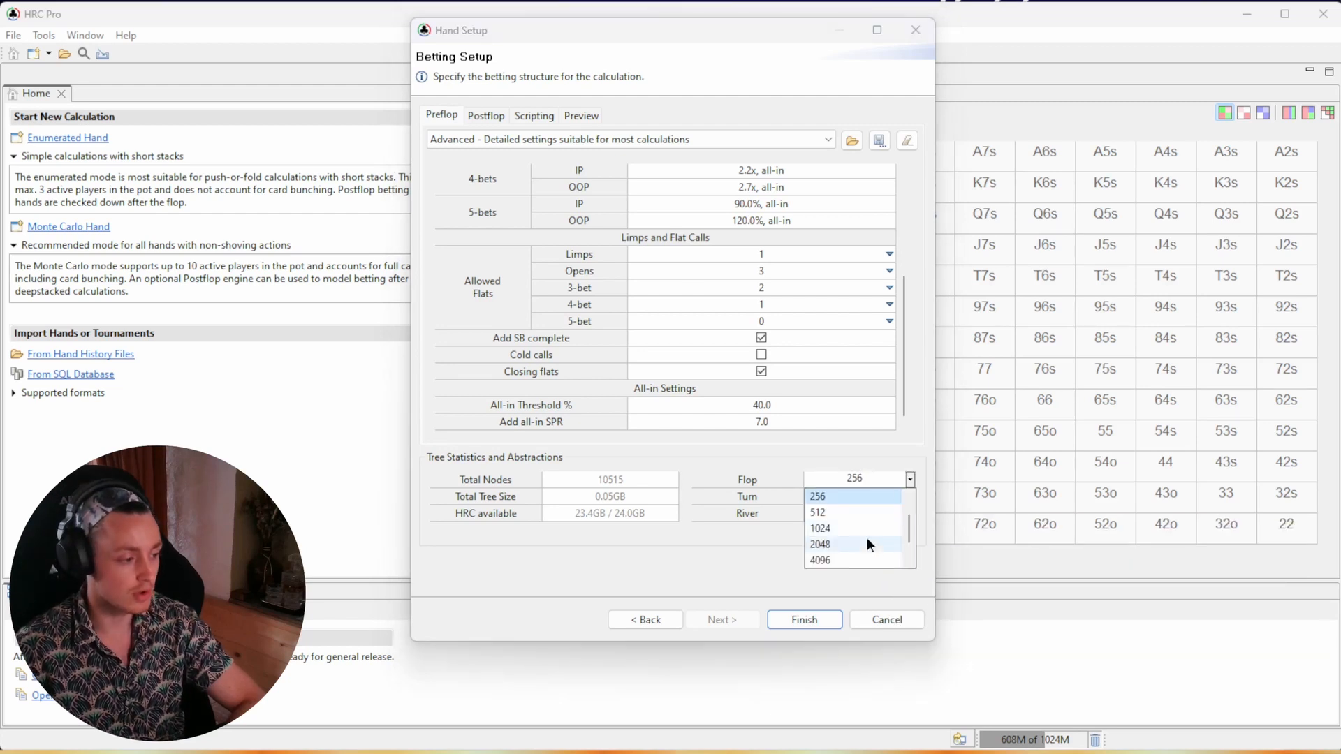
scroll(865, 541, down, 1)
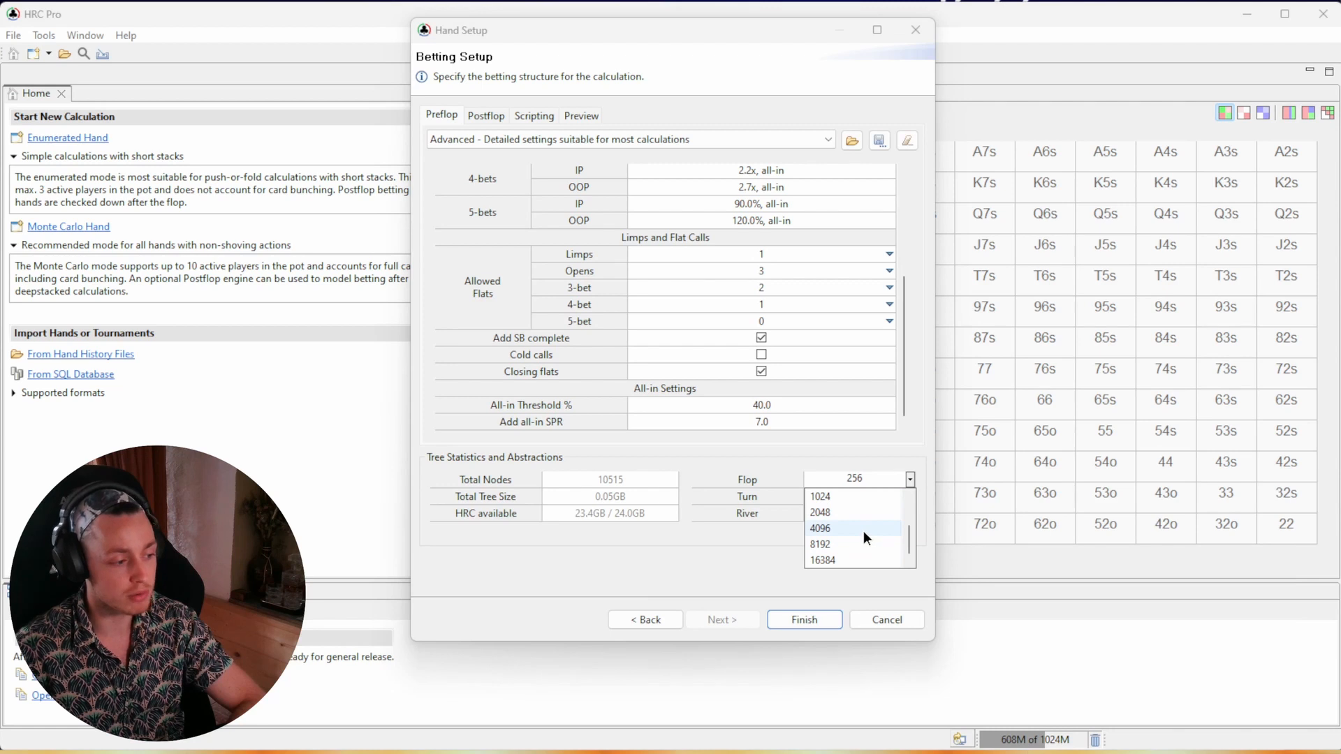
click(863, 531)
click(907, 496)
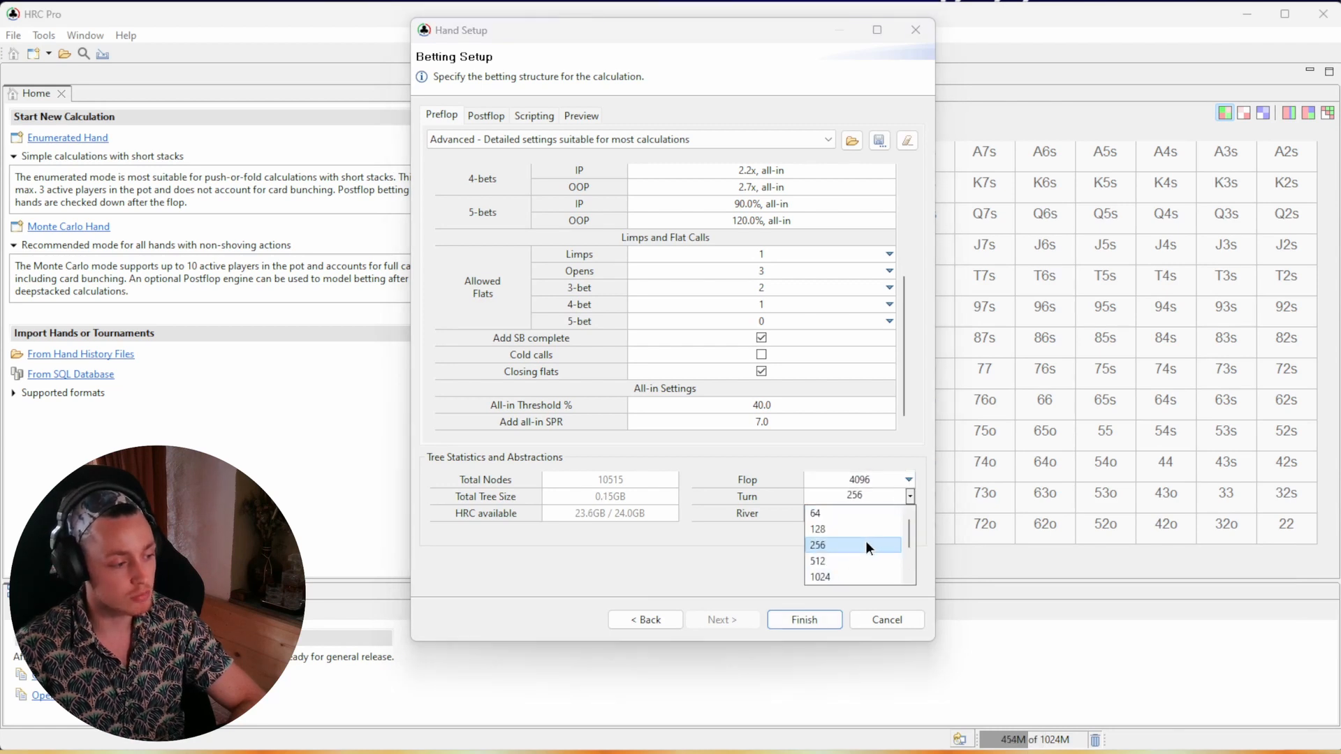
scroll(865, 541, down, 1)
click(857, 544)
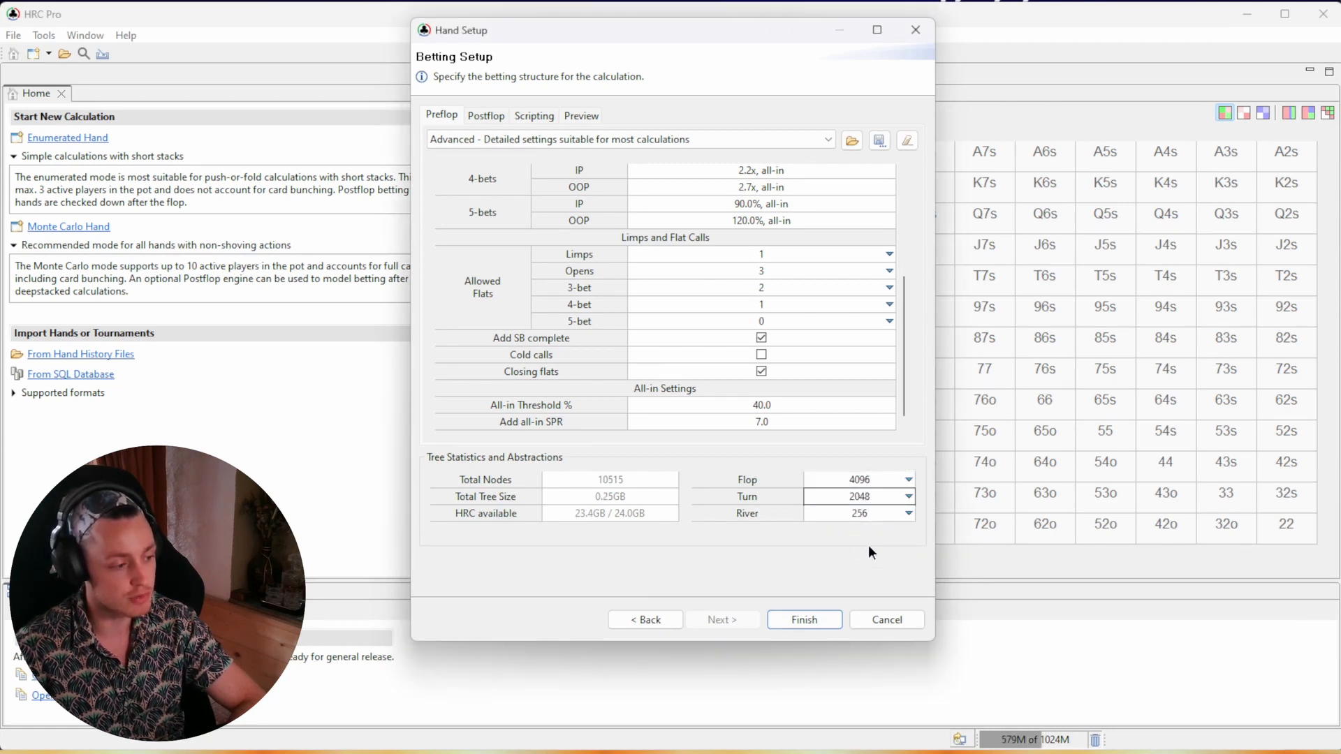
click(876, 518)
click(862, 562)
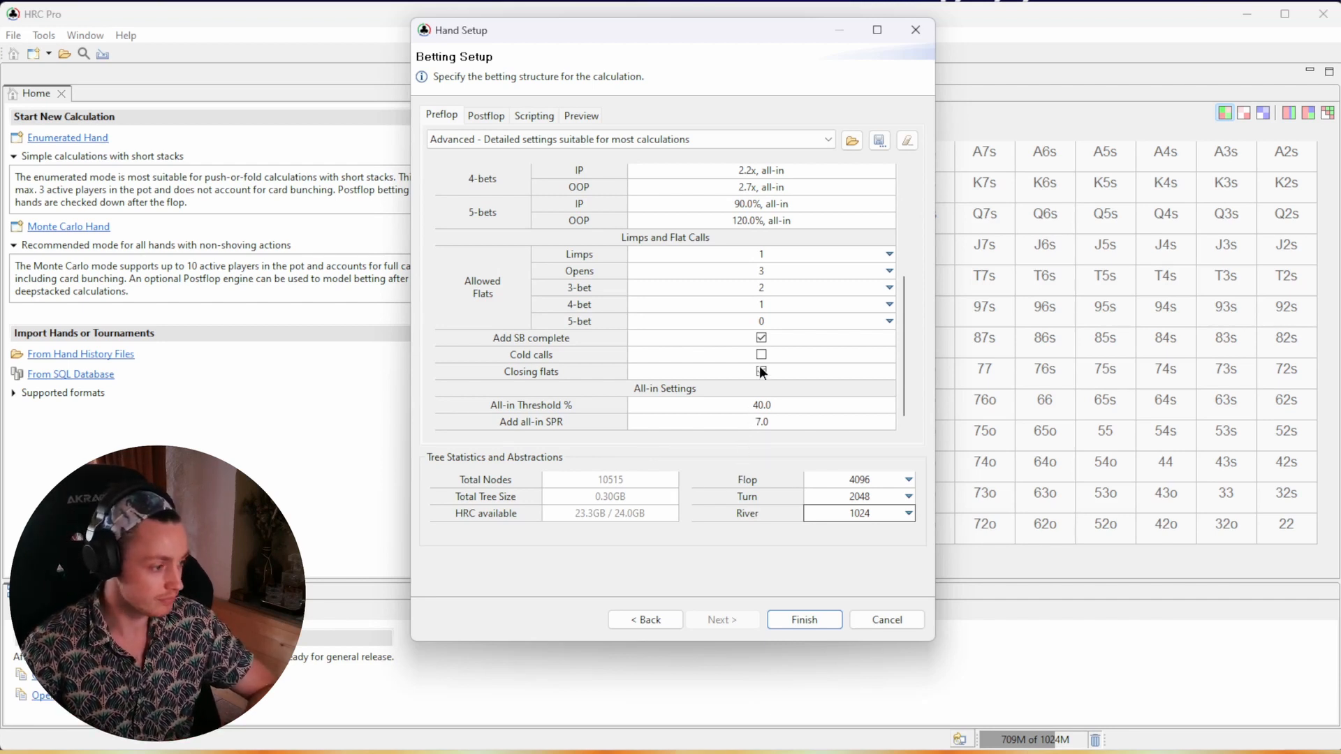
- Examine the Add all-in SPR setting, then review the preflop sizings from the first opening size
click(548, 424)
click(767, 424)
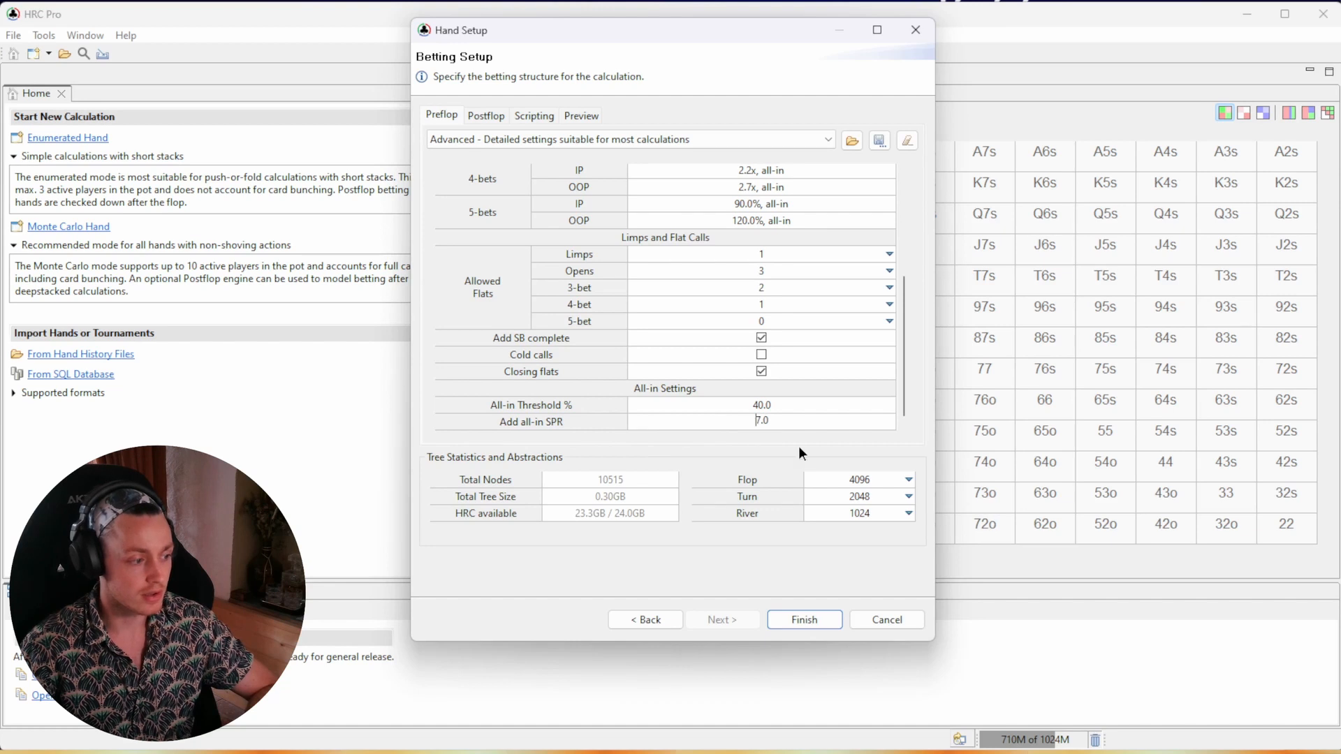
double_click(752, 423)
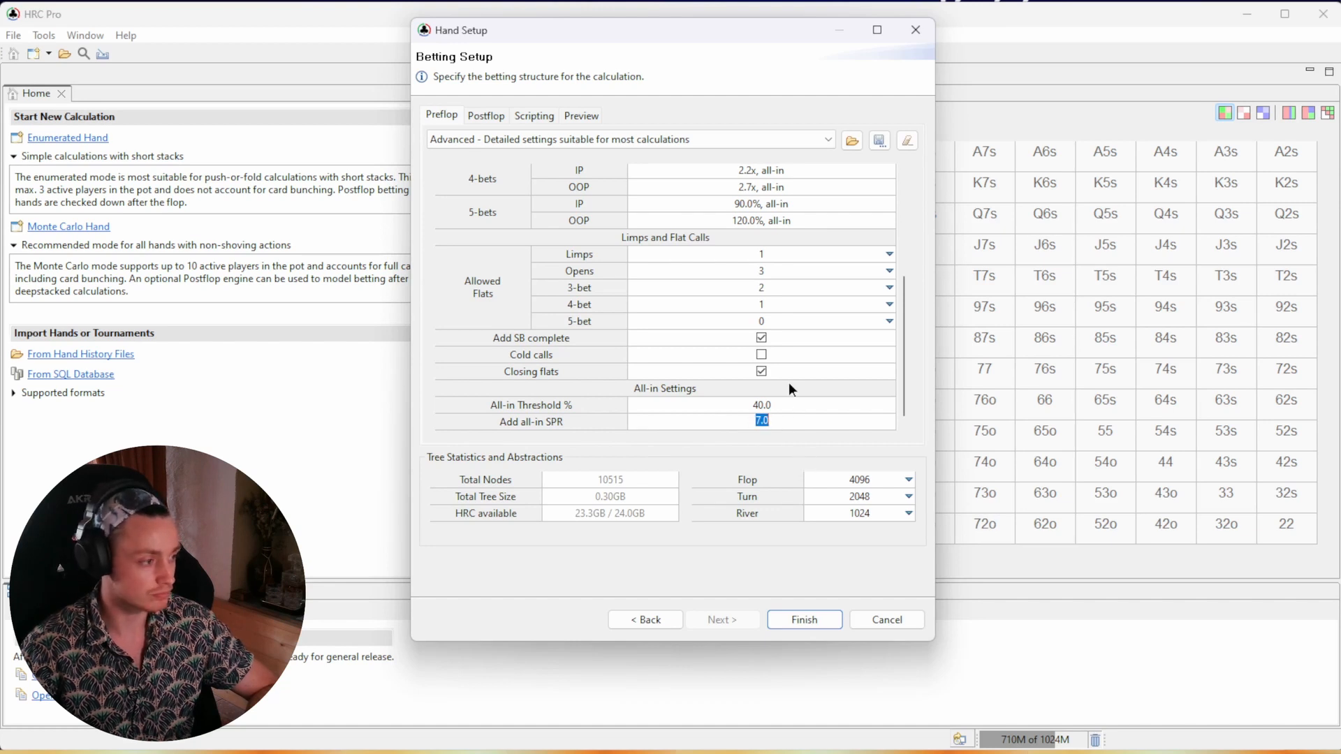
scroll(698, 301, up, 4)
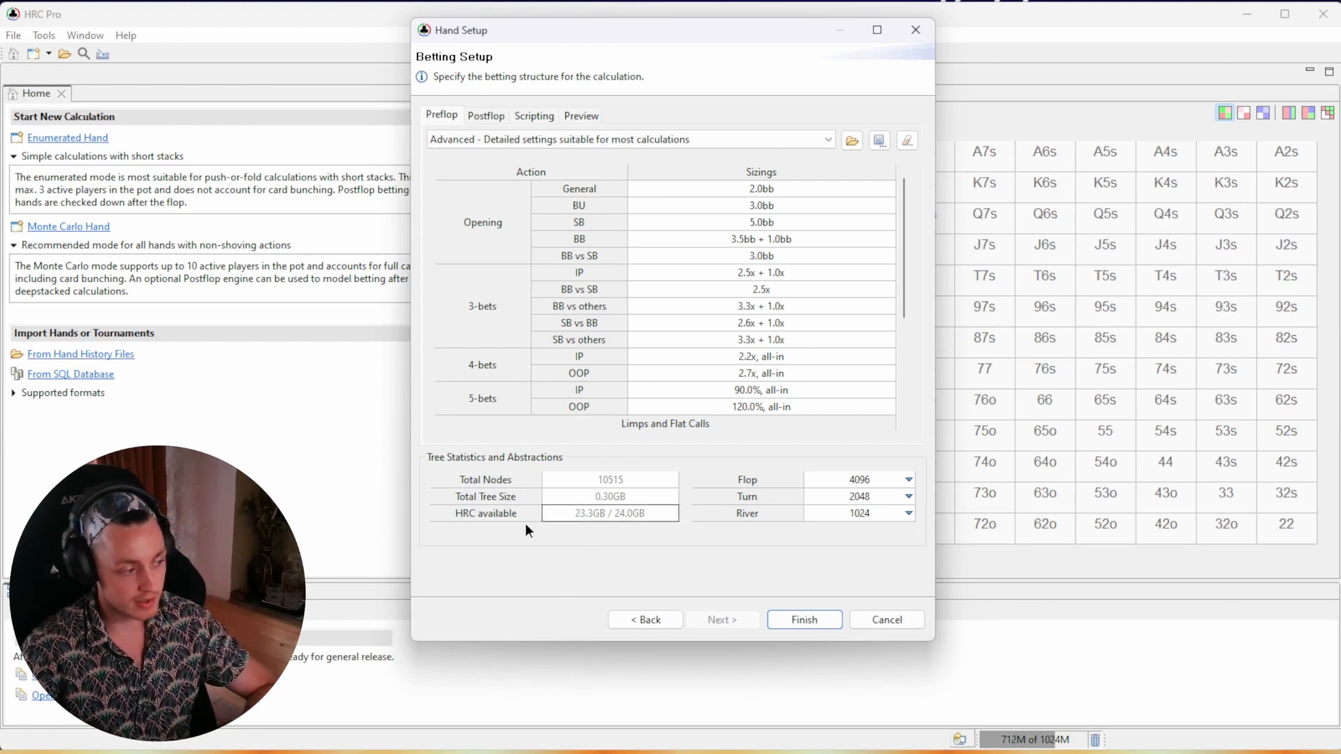
- Open the HRC Beta installation folder in File Explorer through the hrc shortcut's properties
mouse_move(584, 522)
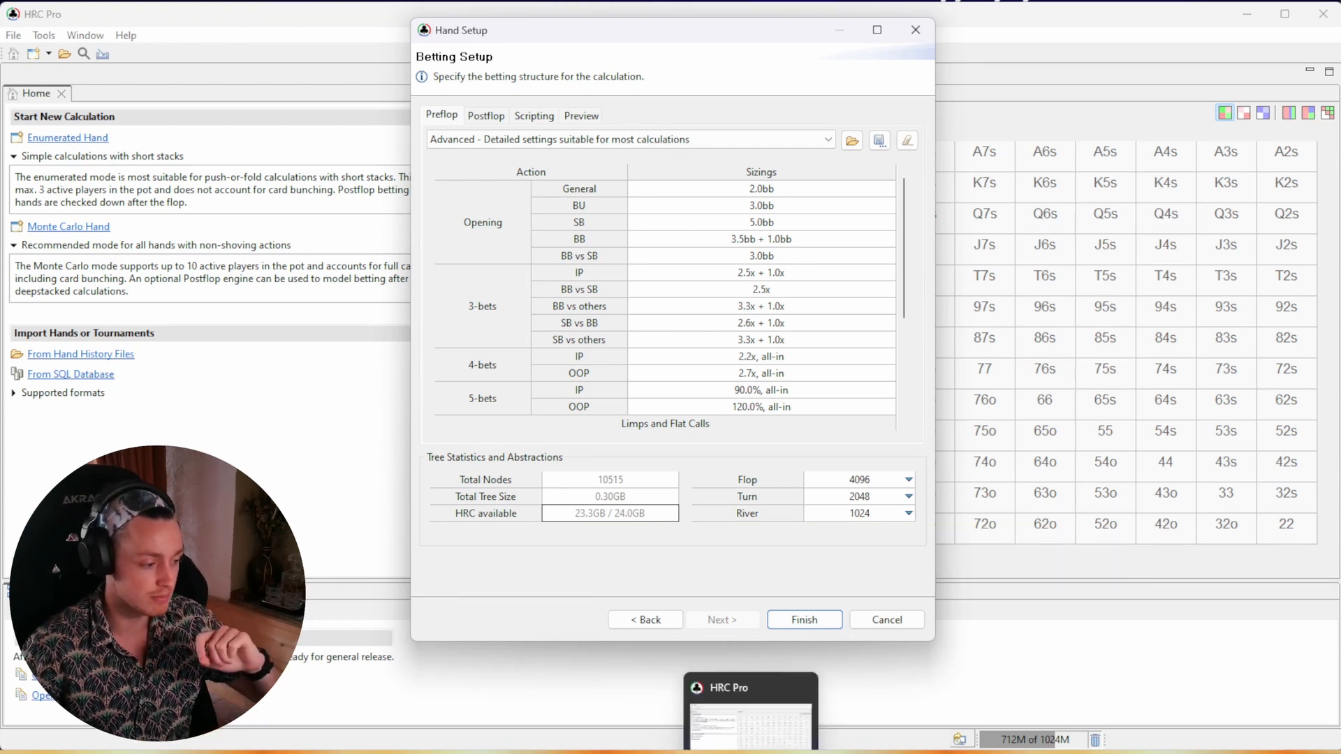
right_click(751, 753)
right_click(715, 711)
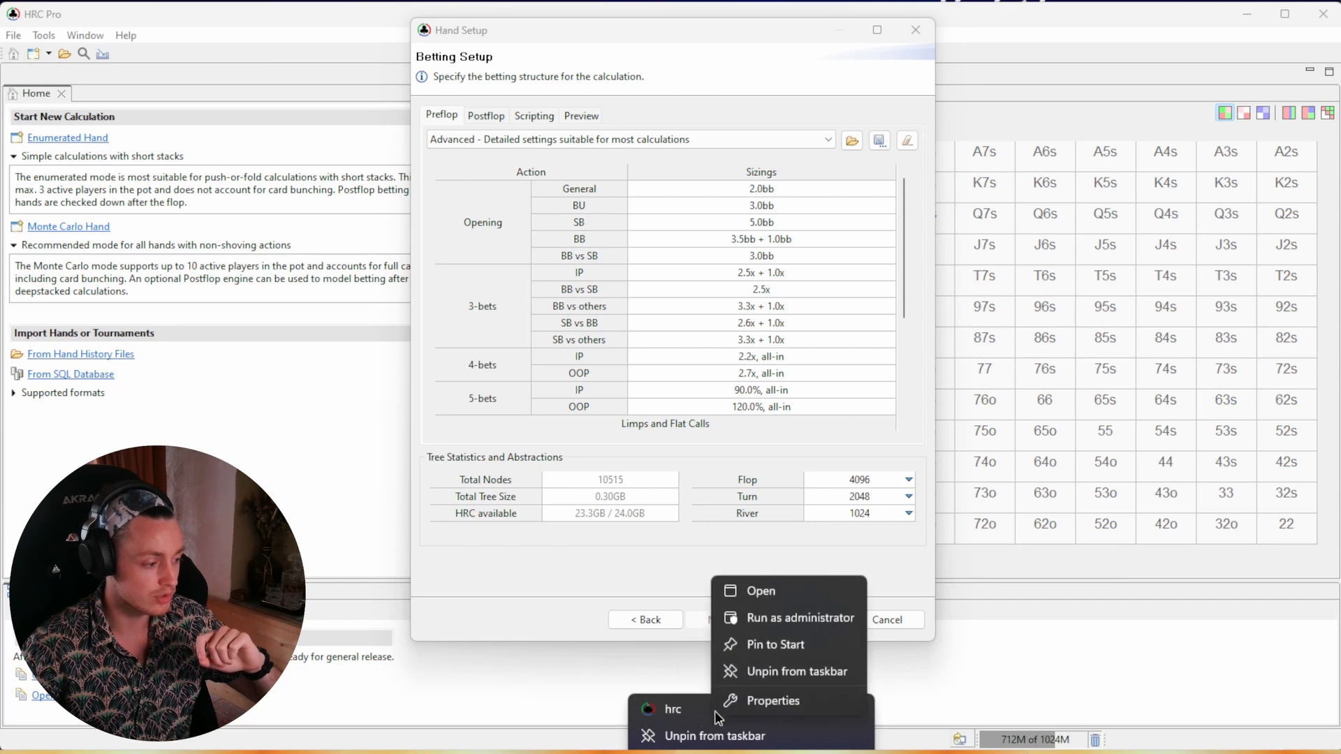
click(740, 704)
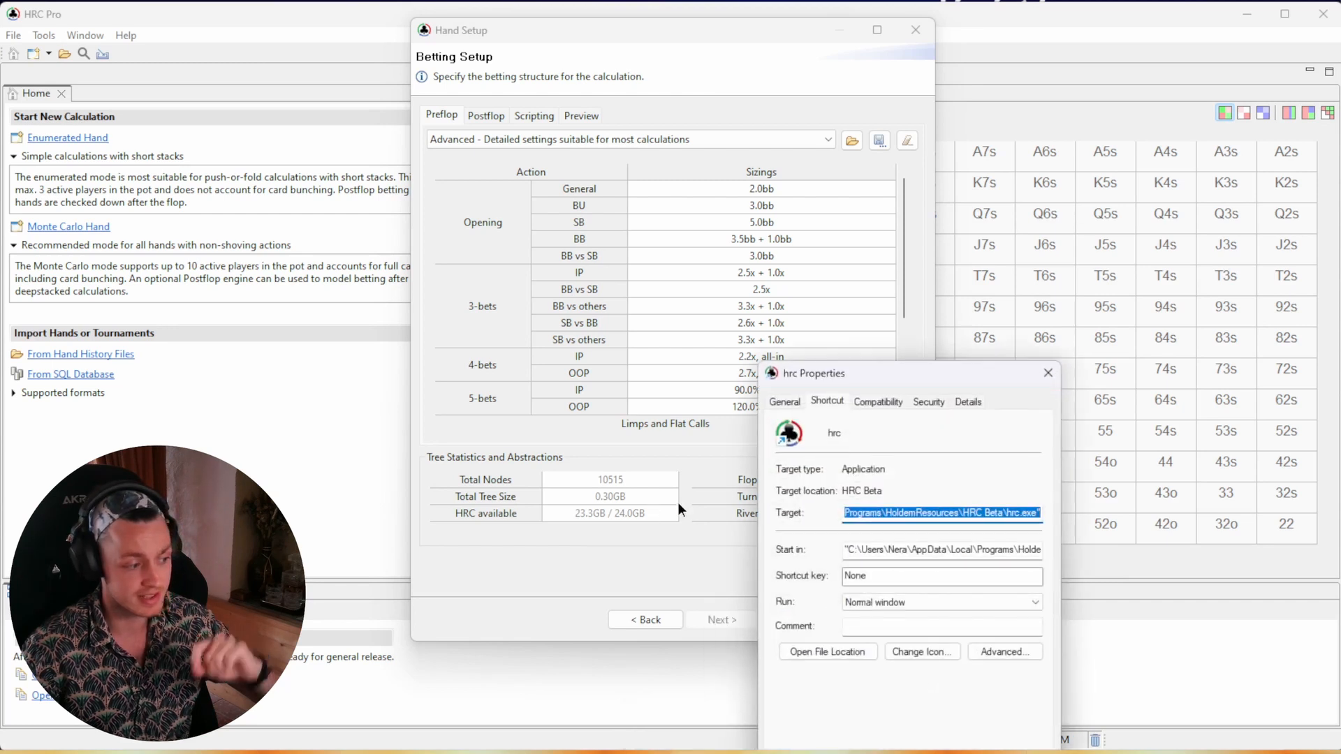
drag(890, 370, 918, 201)
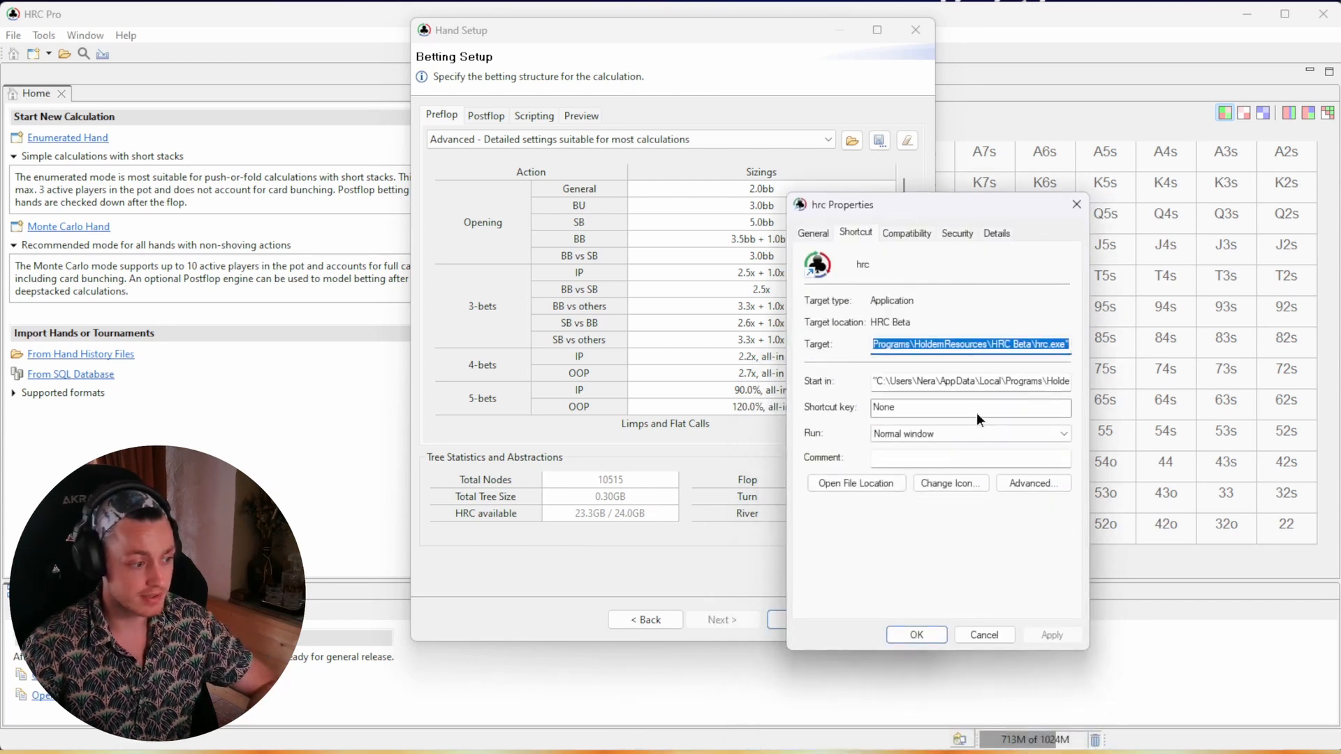
click(856, 483)
drag(1187, 7, 800, 54)
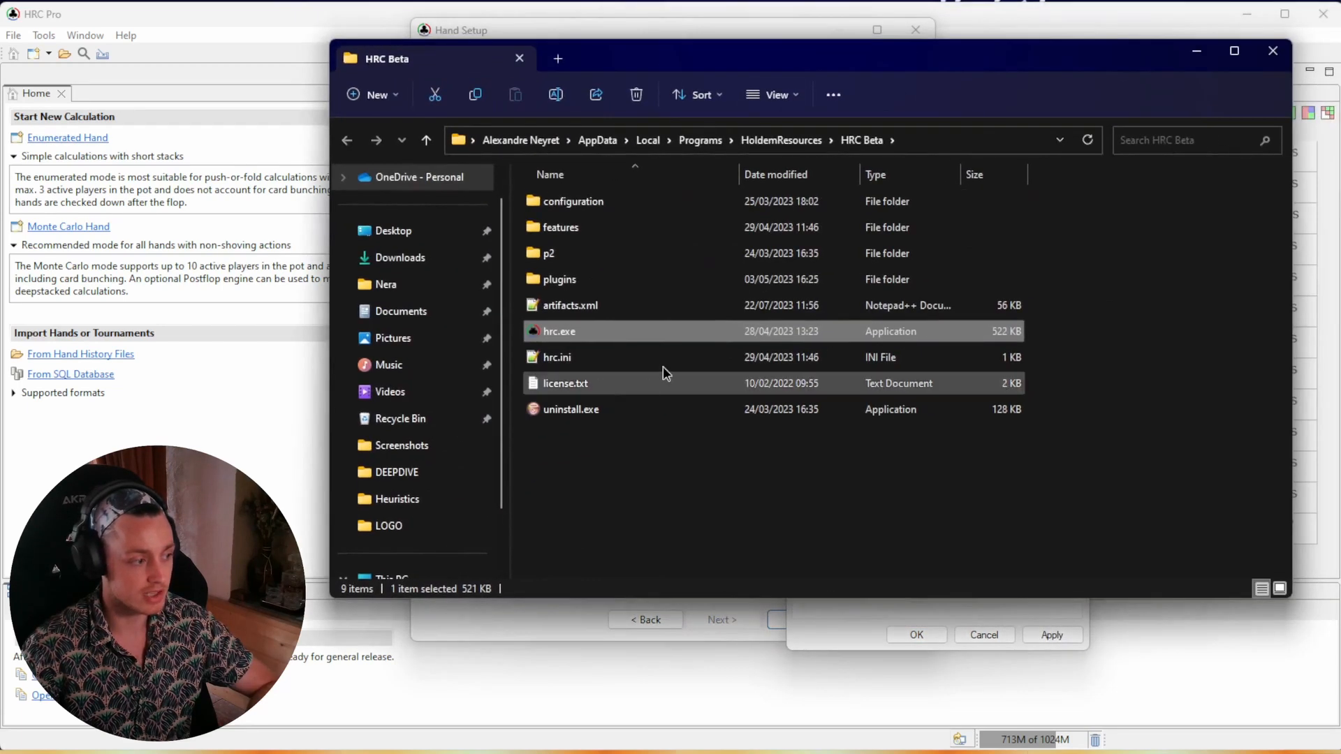
- Open hrc.ini in Notepad++ and enlarge its window so that all configuration lines are visible
double_click(556, 357)
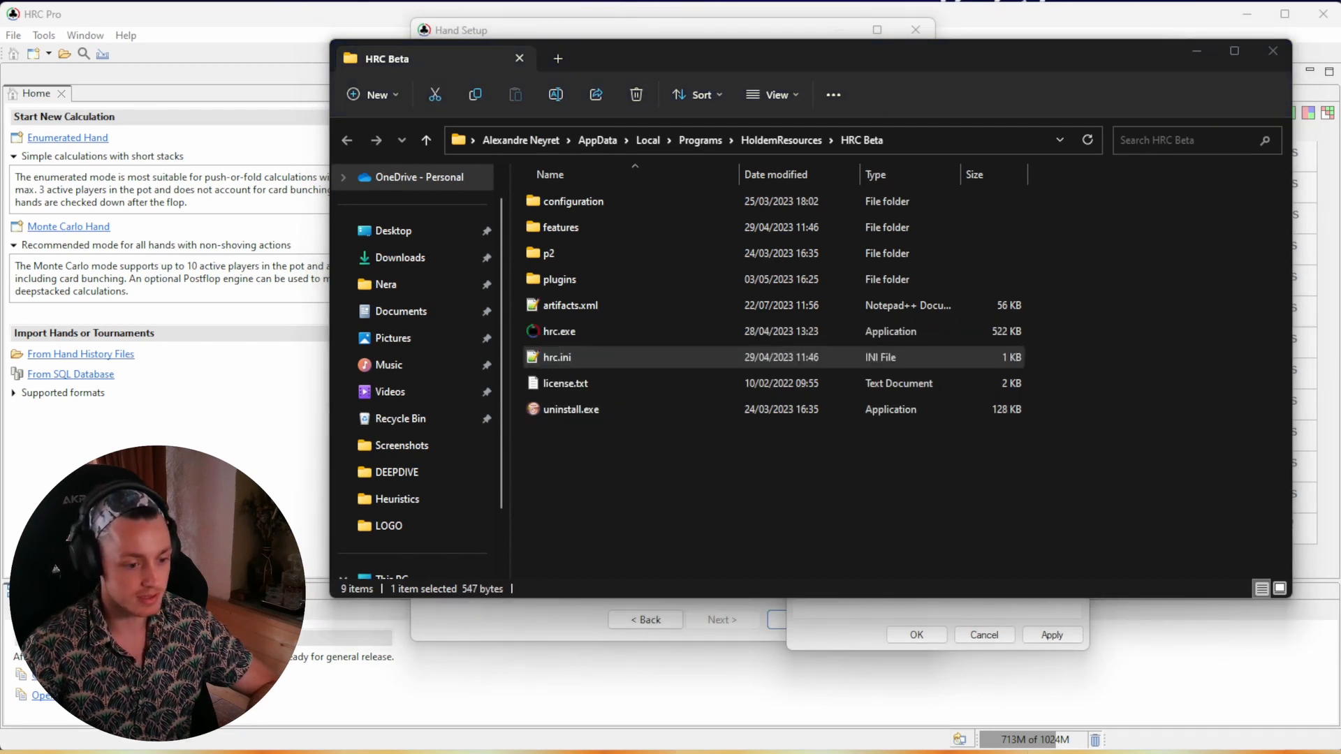
drag(923, 195, 547, 141)
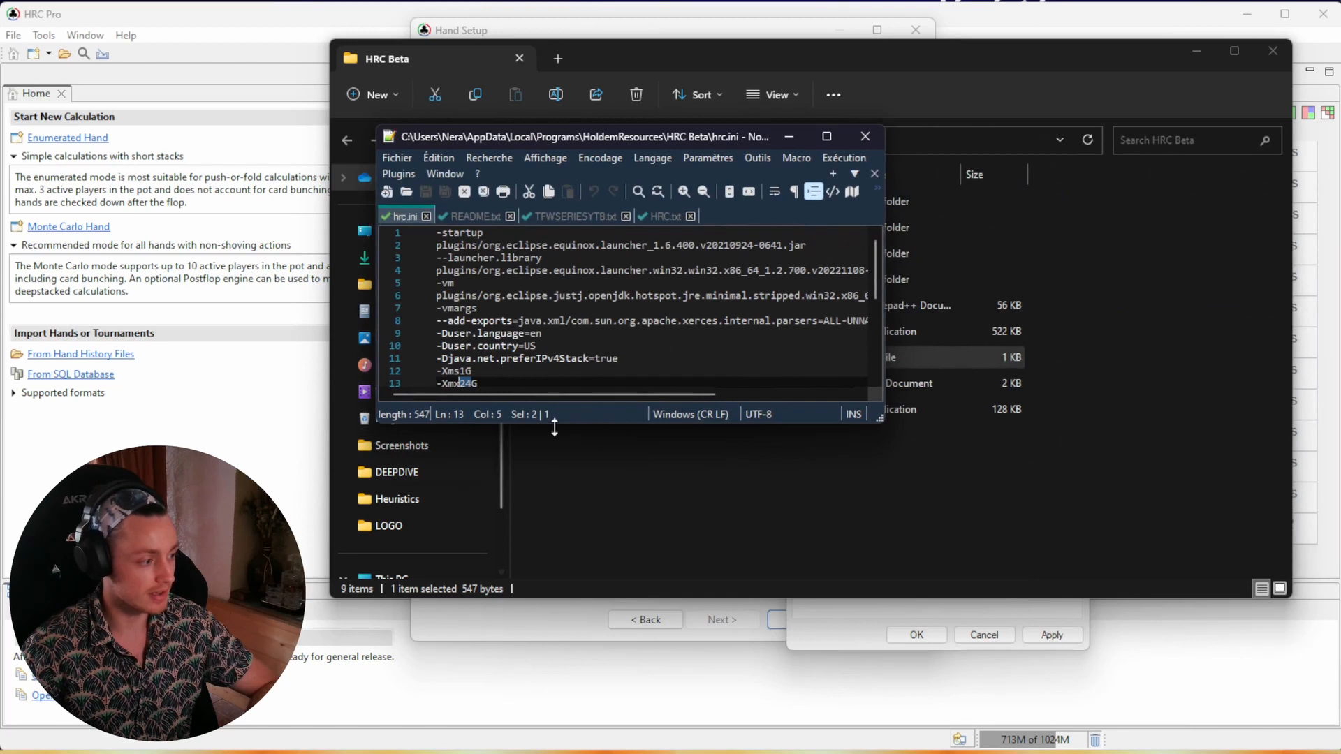
drag(555, 427, 555, 511)
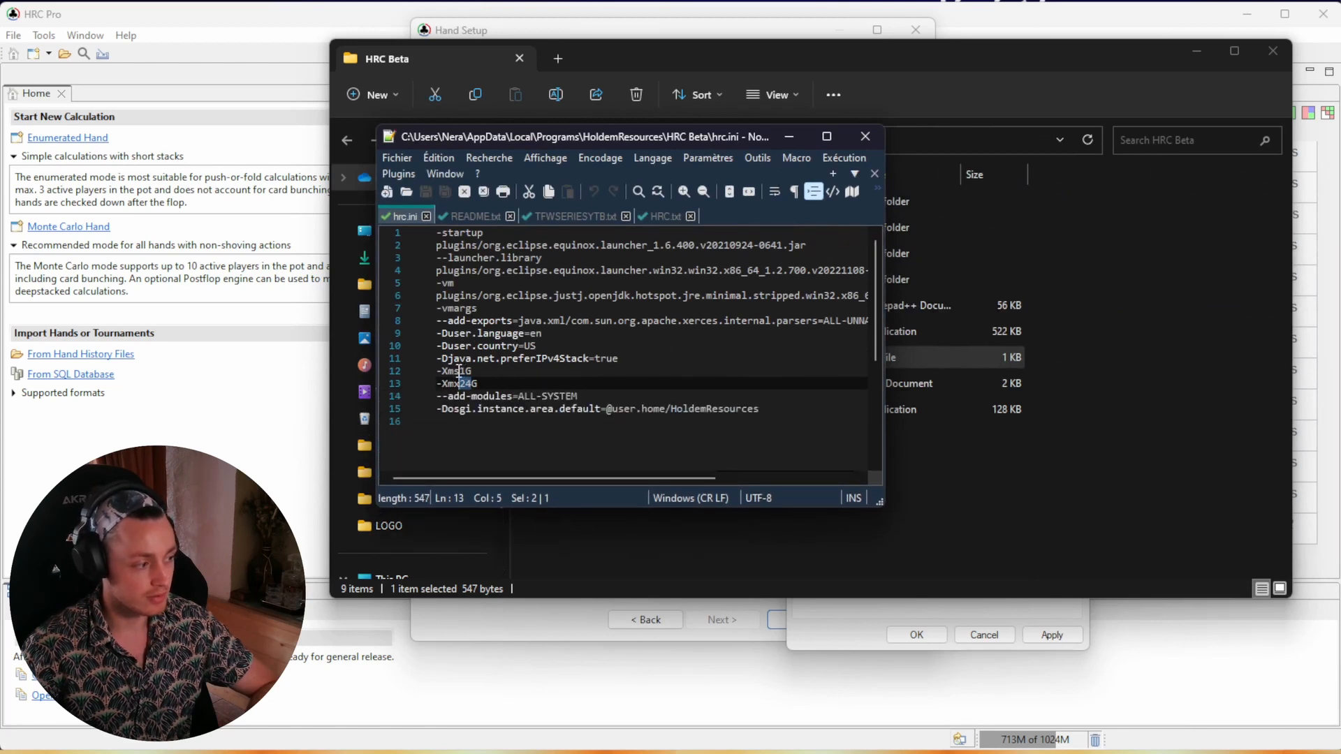
- Try a value of 4 for the -Xmx memory limit in hrc.ini, and restore it to 24G
drag(461, 371, 472, 370)
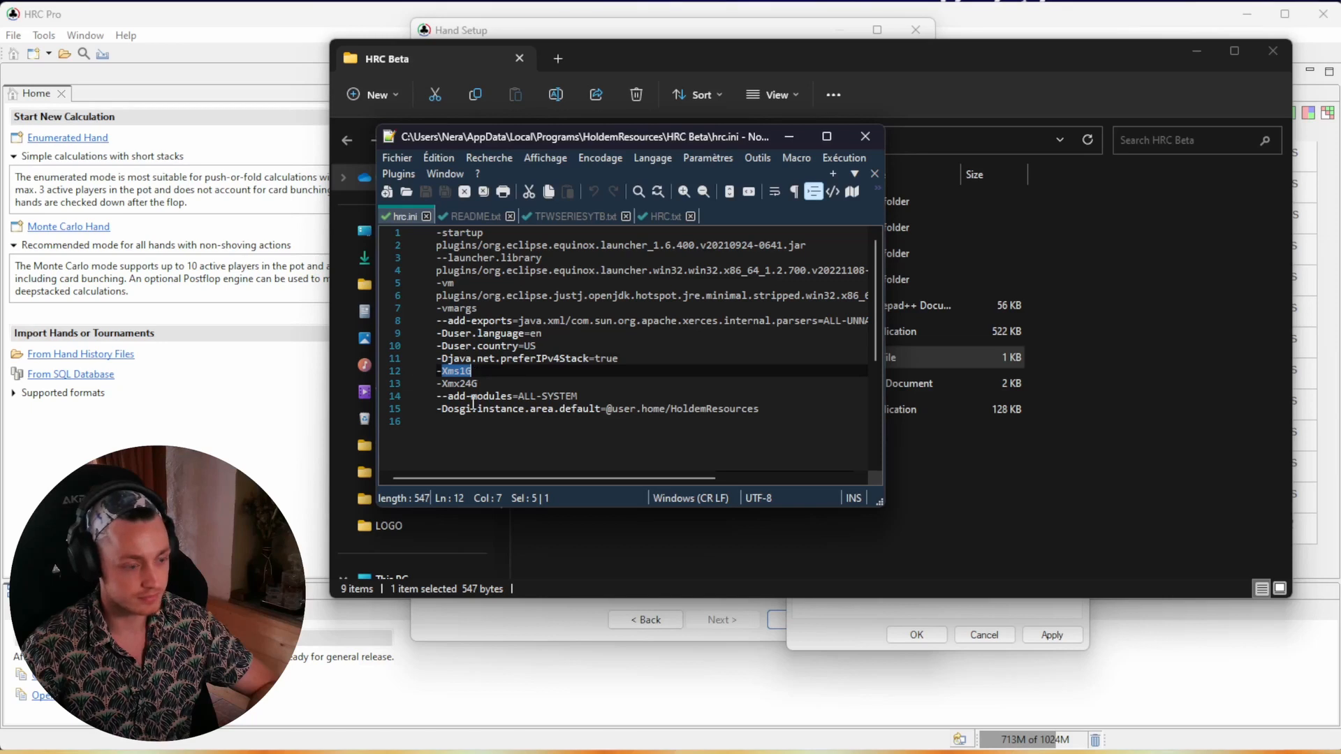
click(466, 371)
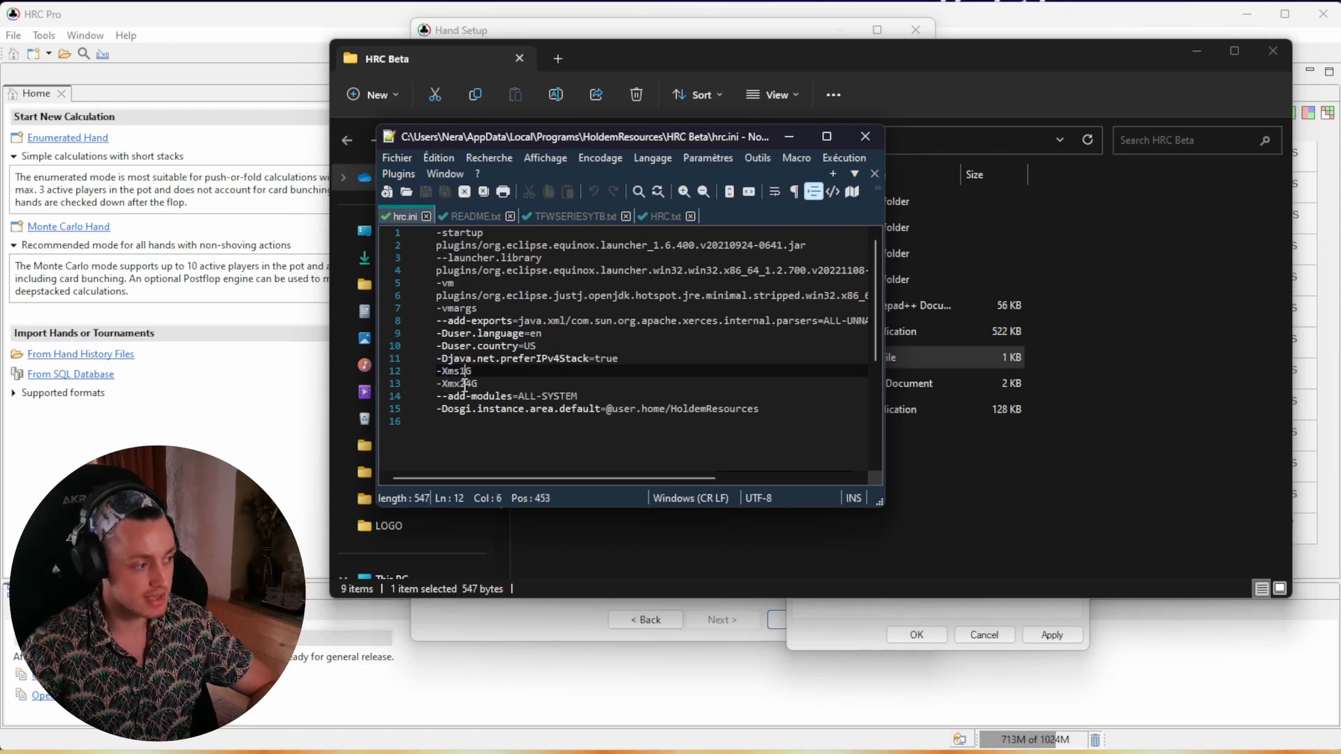
drag(460, 383, 472, 383)
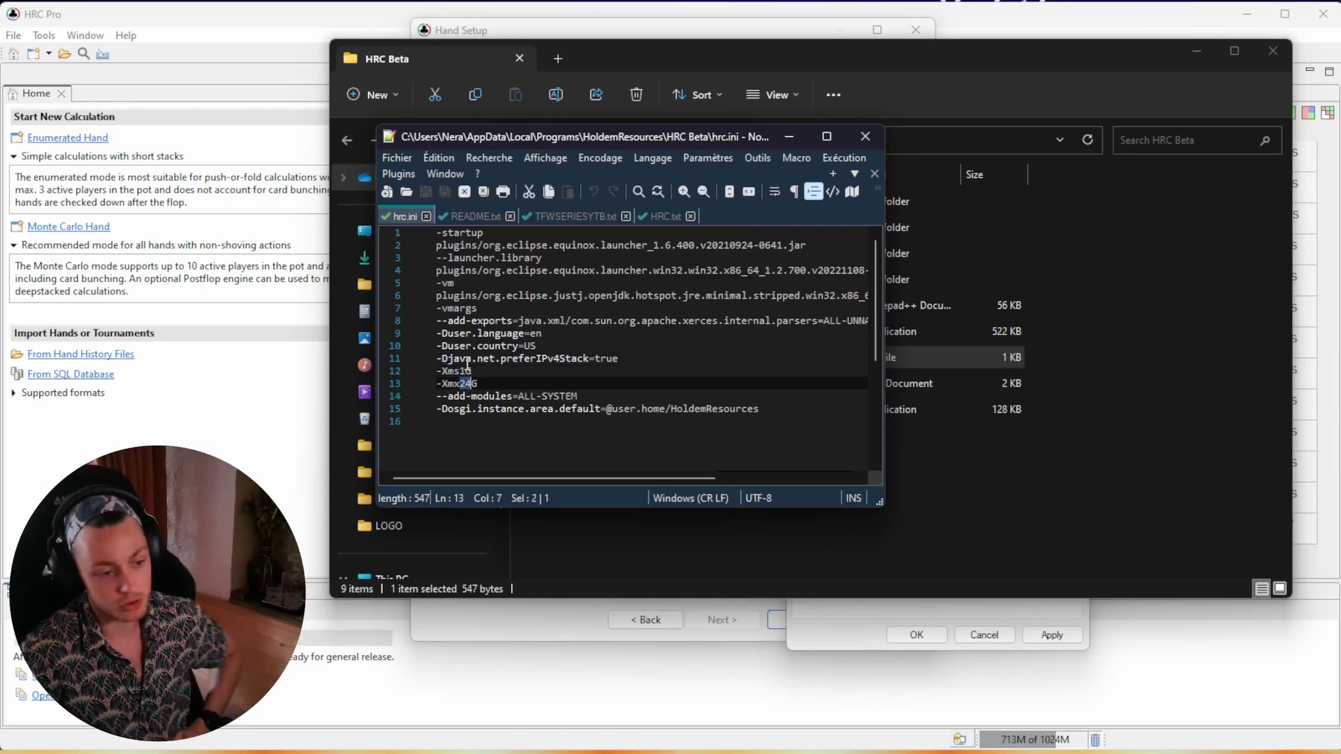
text(4)
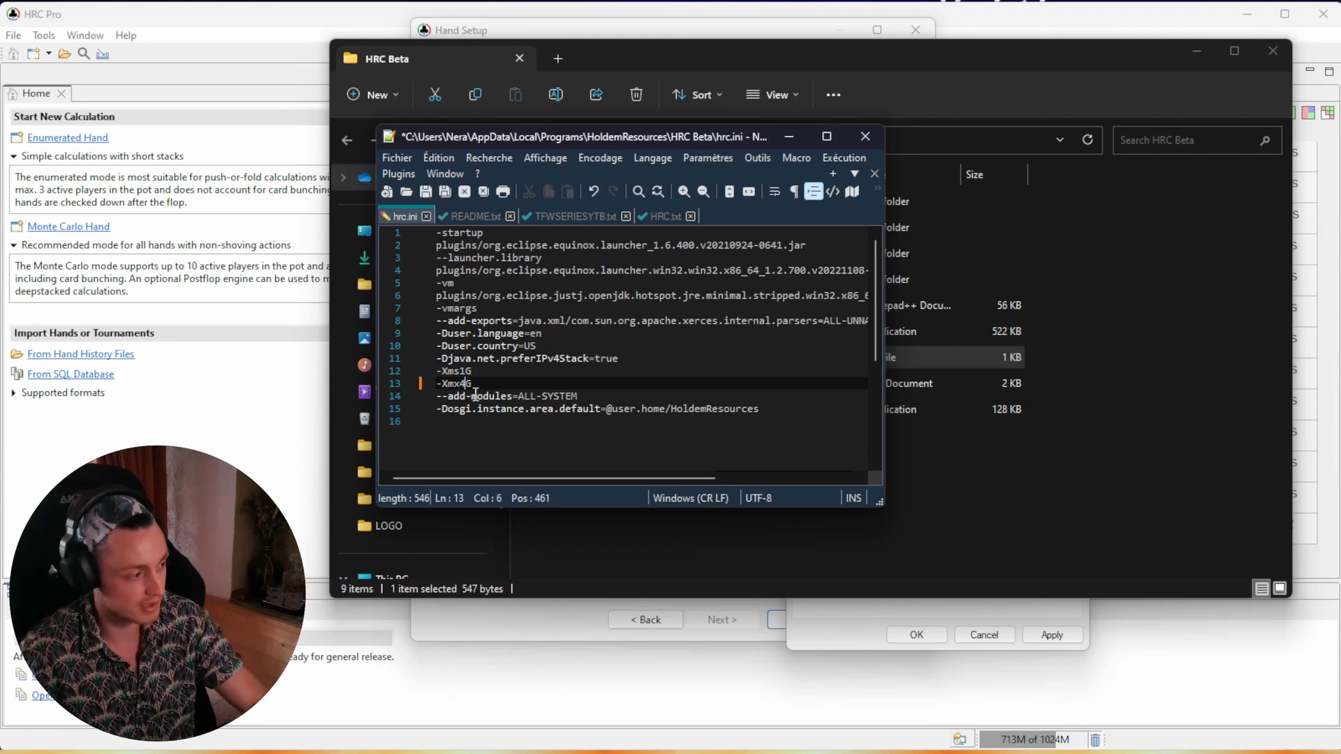
key(BackSpace)
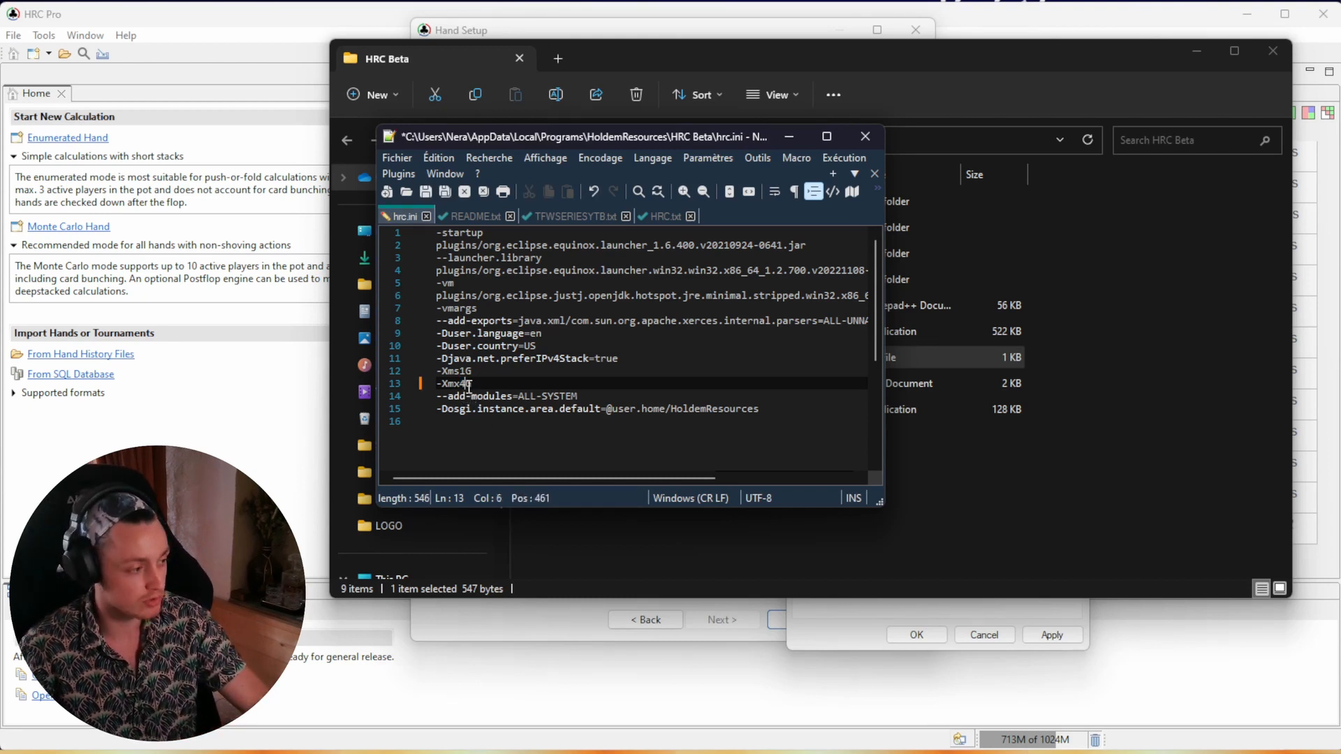
text(24)
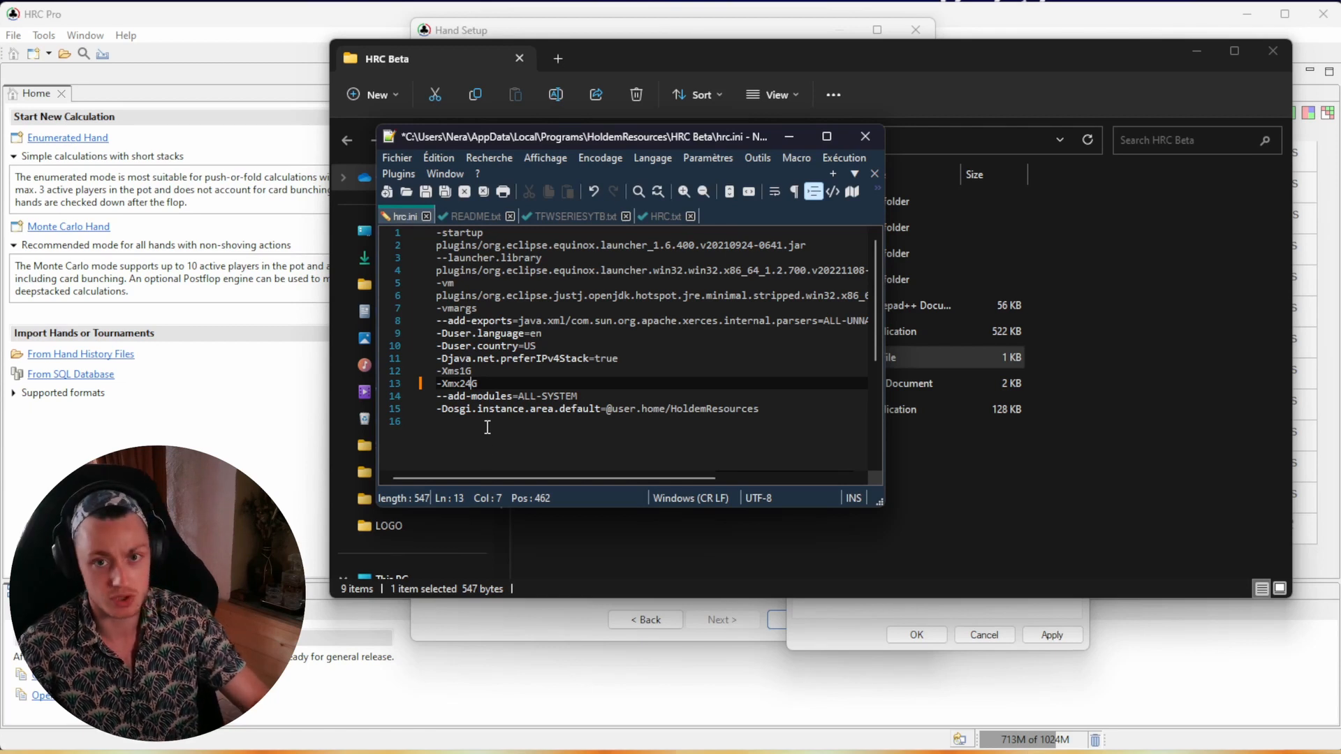
- Close hrc.ini without saving, and close the HRC Beta folder and the hrc shortcut's properties
click(864, 145)
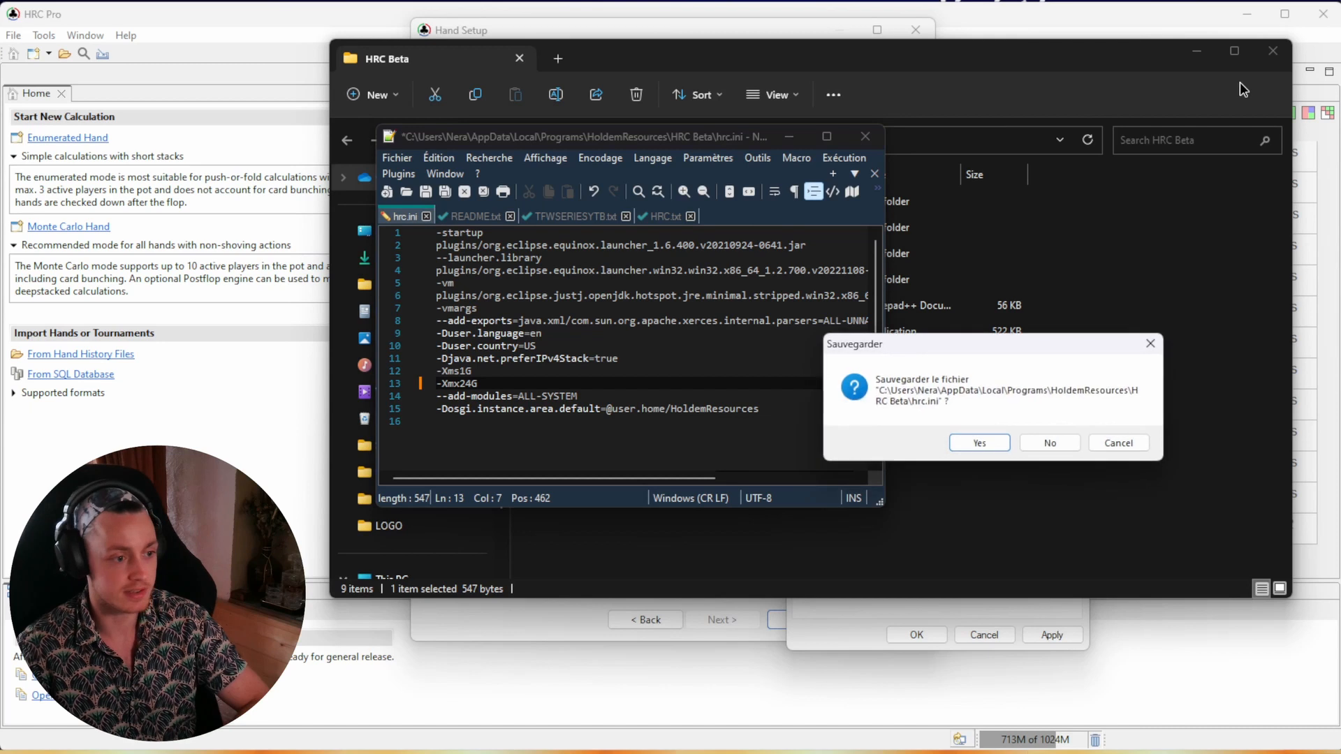
click(1064, 441)
click(1273, 52)
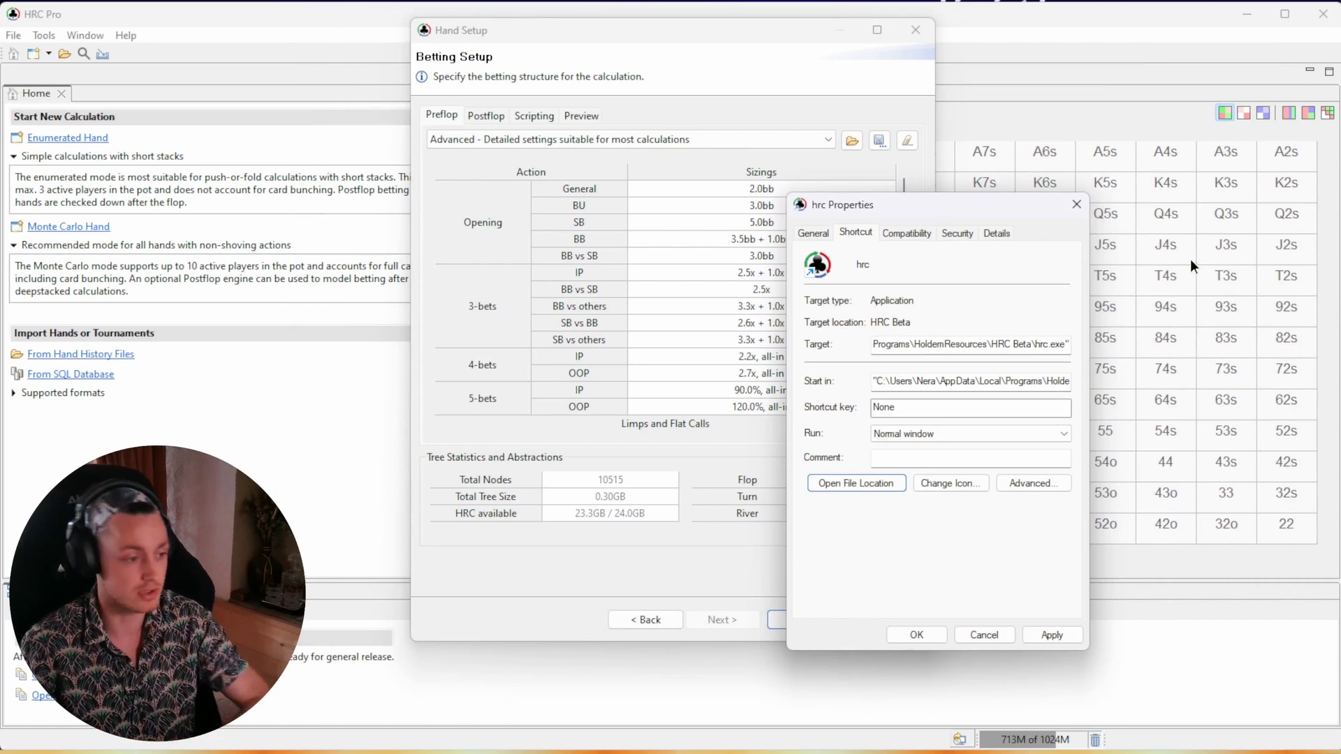
click(1097, 232)
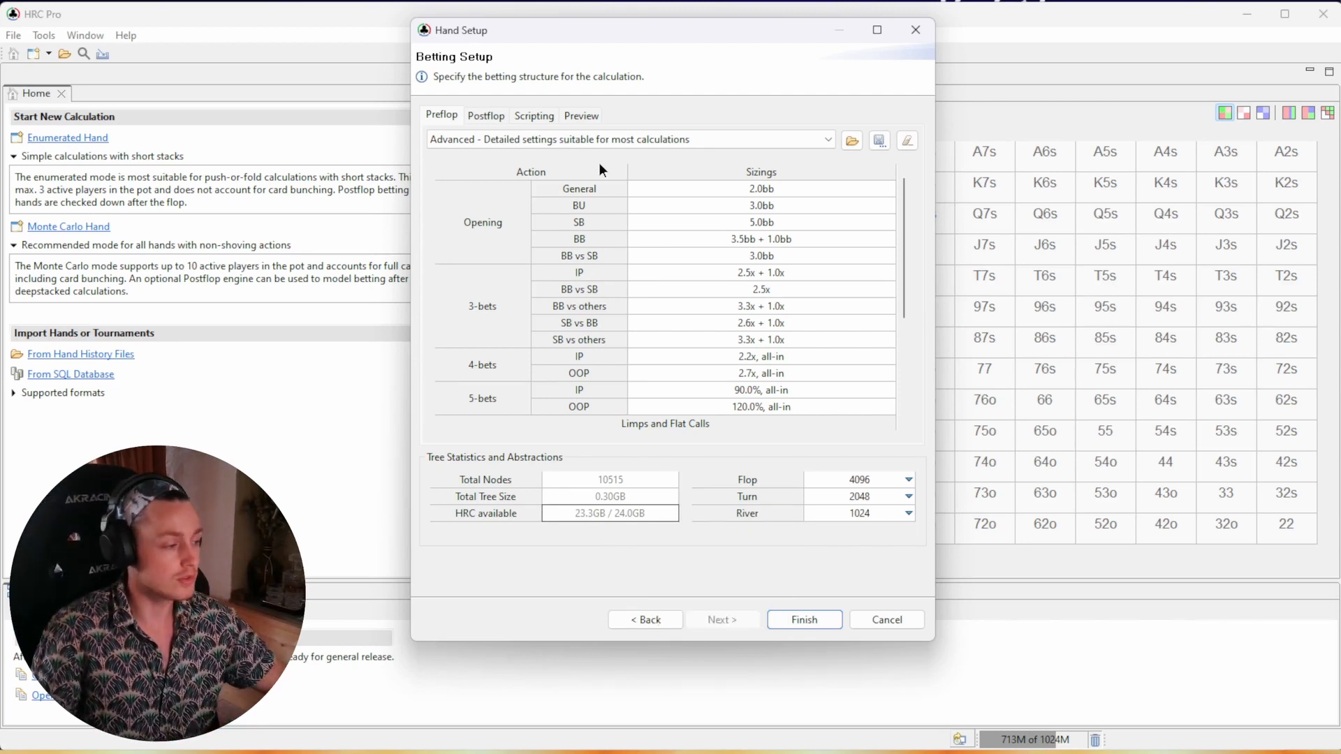
- Load the postflop betting settings from Base postflop.postflop.js in the Documents > Sims HRC > TreeBuilding folder
click(498, 115)
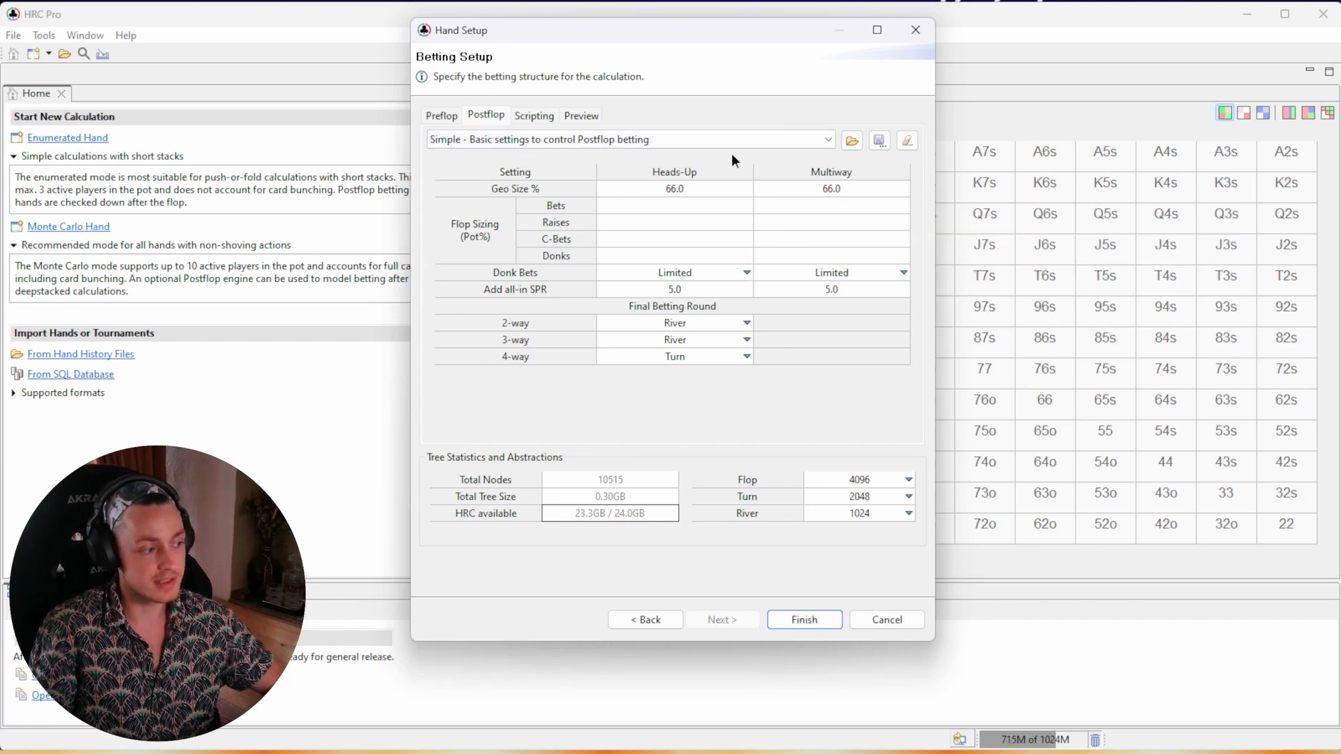
mouse_move(544, 239)
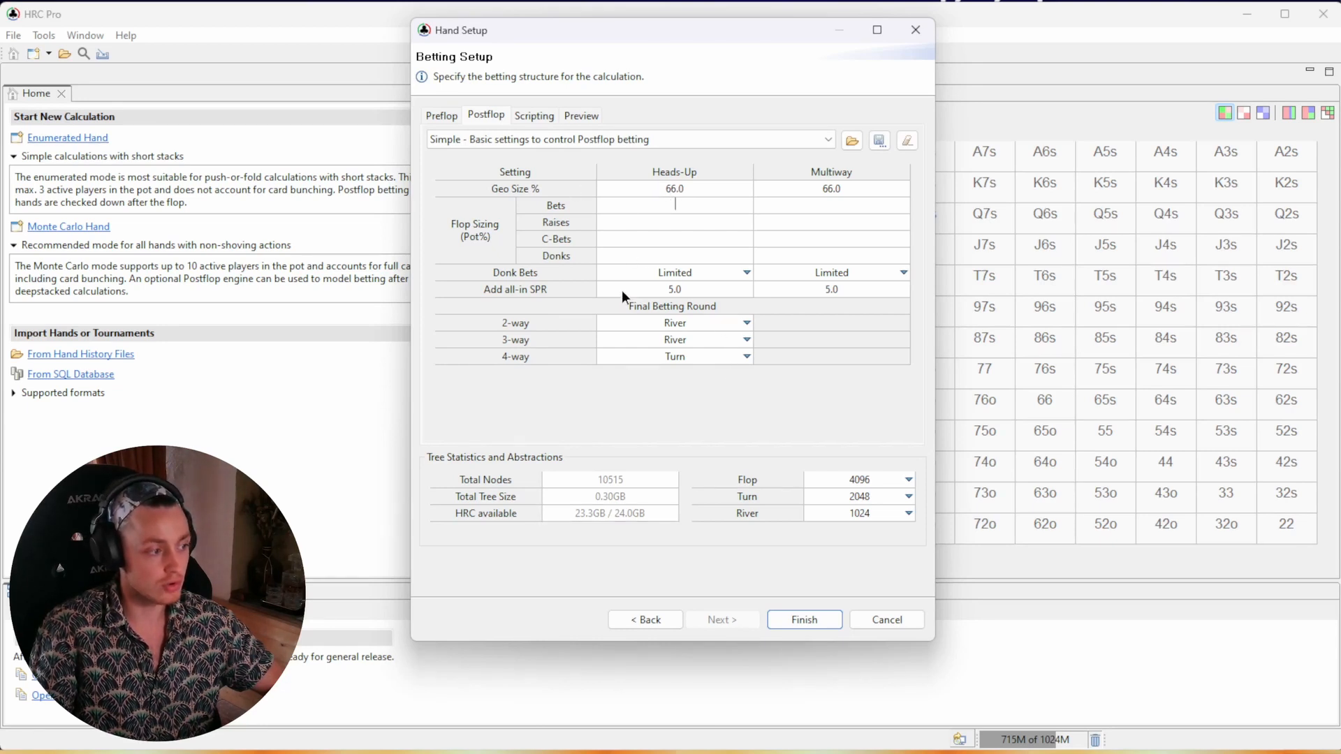
click(611, 206)
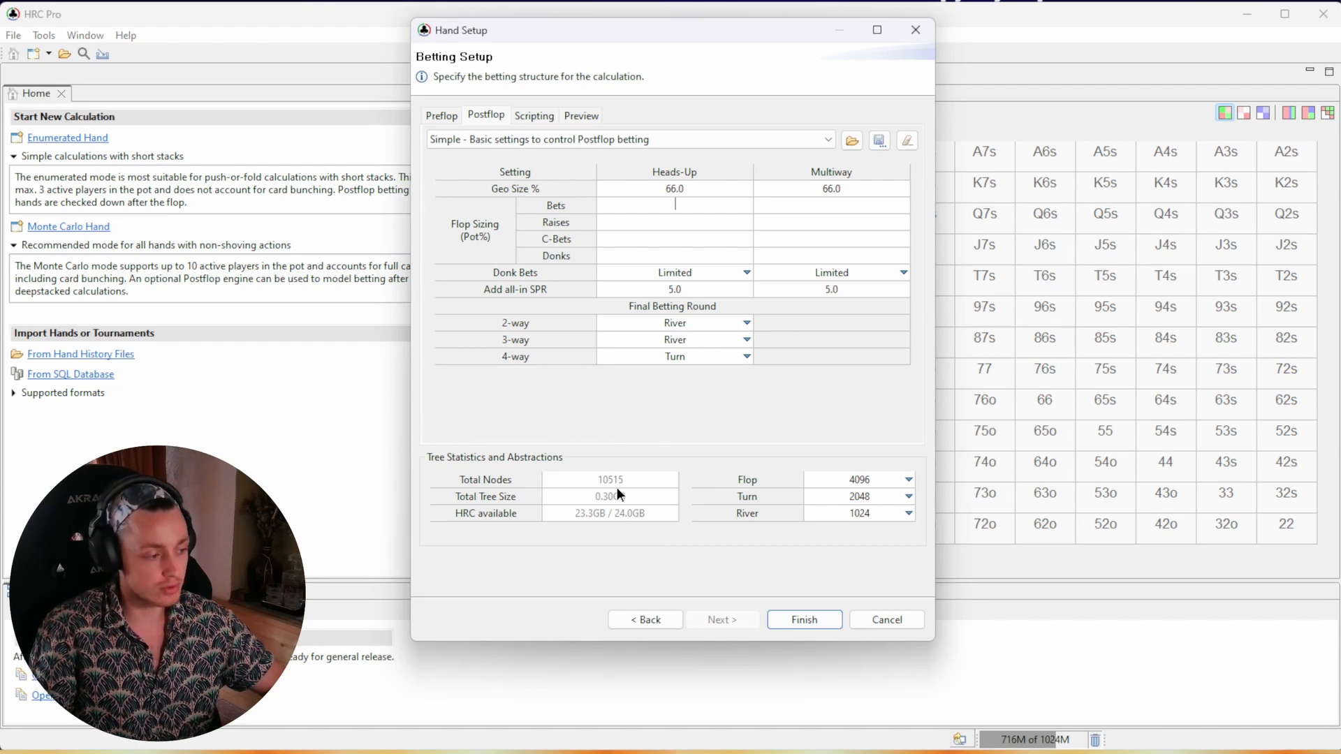
click(852, 142)
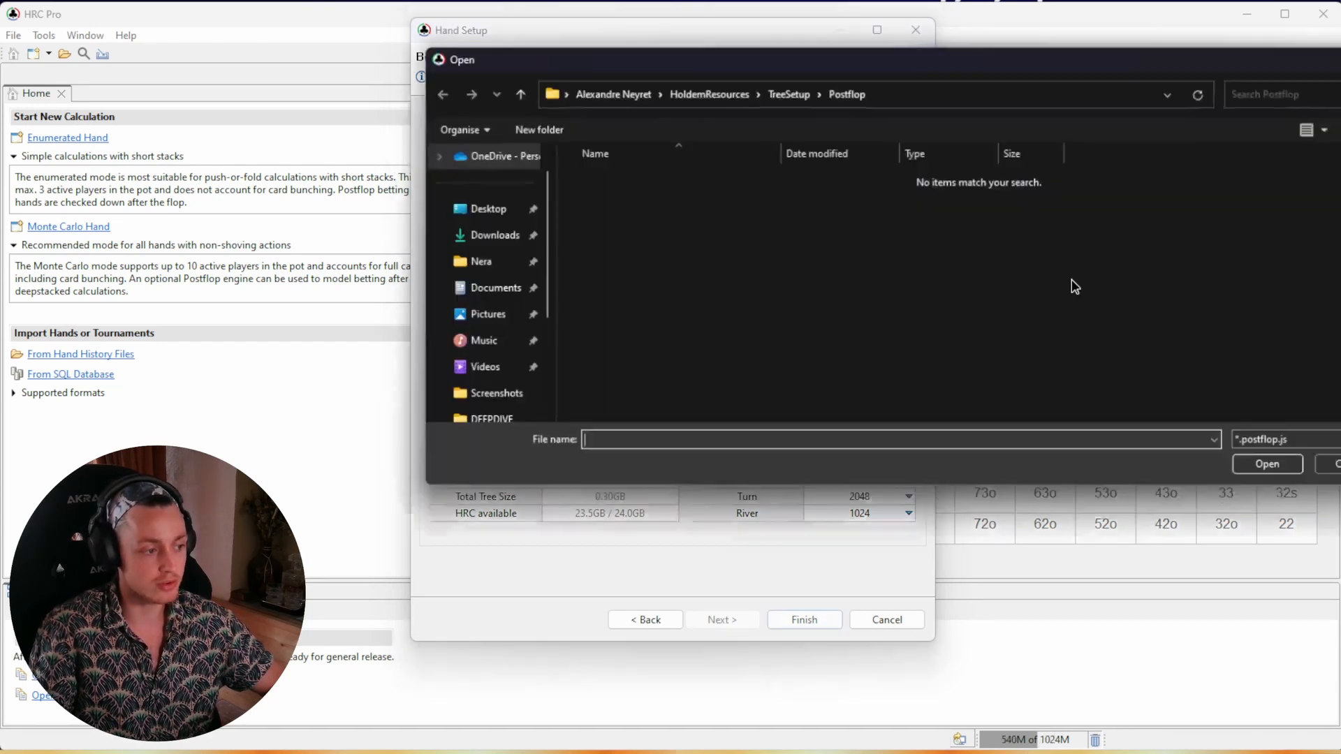
click(499, 288)
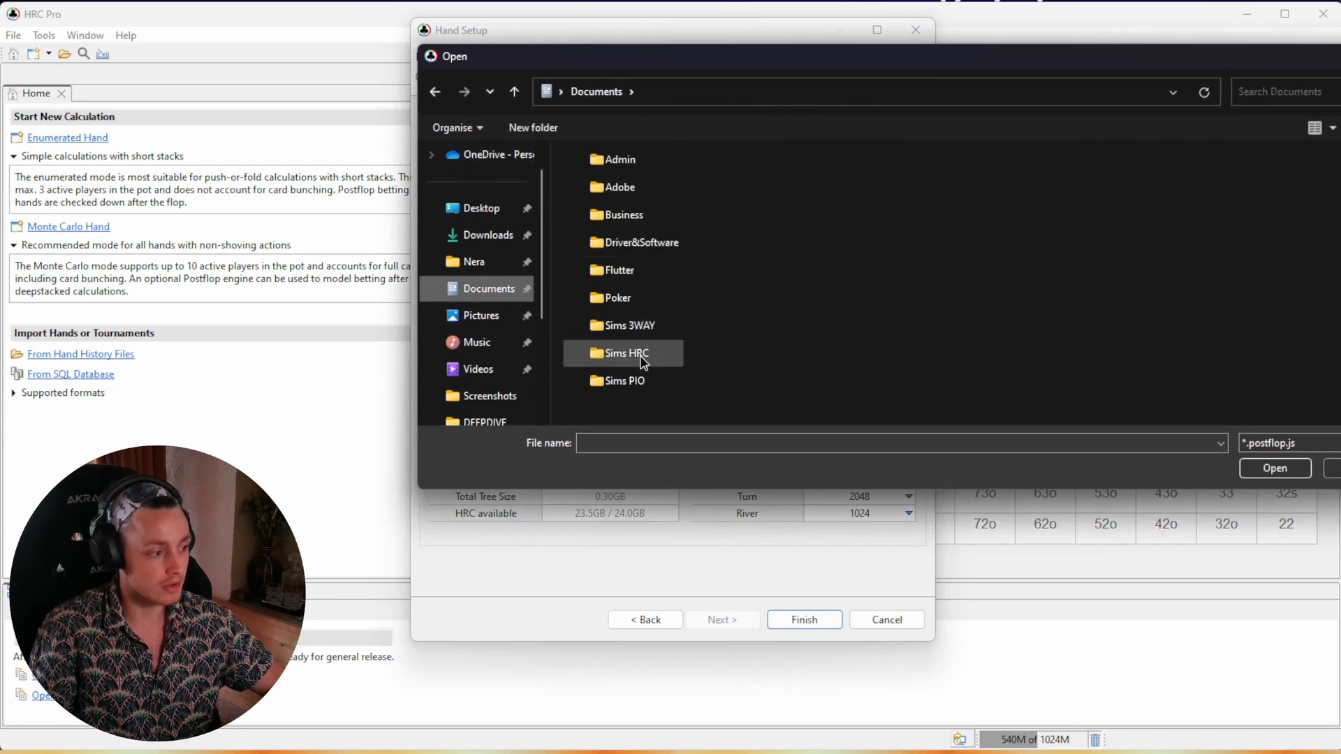
double_click(632, 352)
double_click(623, 377)
click(649, 178)
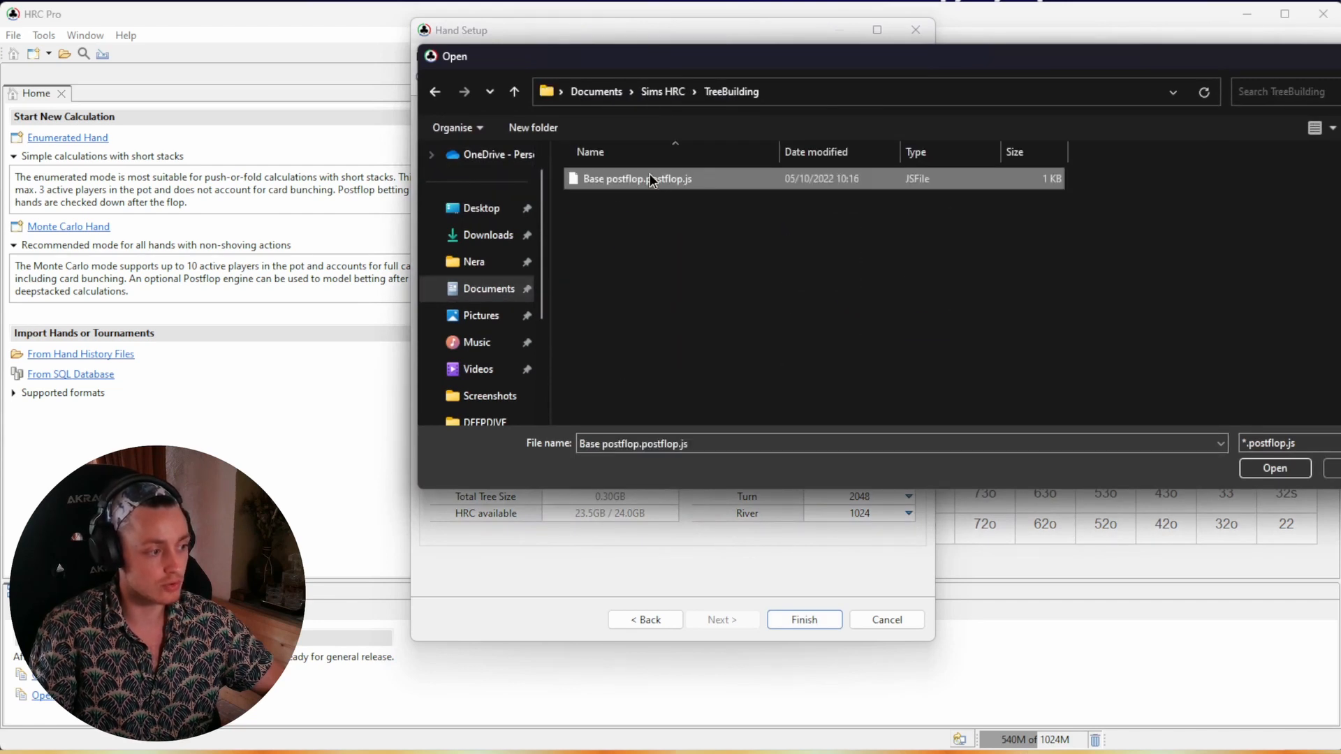
click(1282, 467)
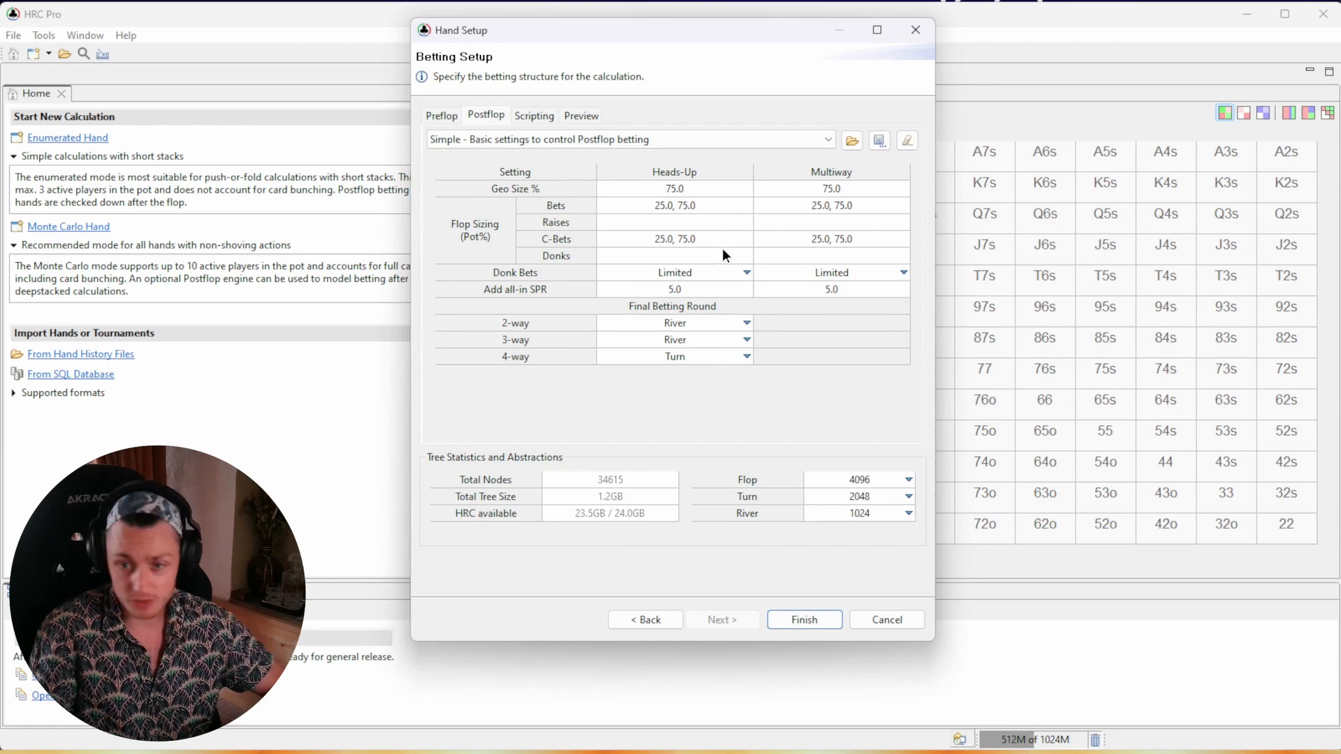
- Load the preflop betting settings from 25d BB short with donk.preflop.js in the Documents > Sims HRC > TreeBuilding folder
click(447, 112)
click(852, 140)
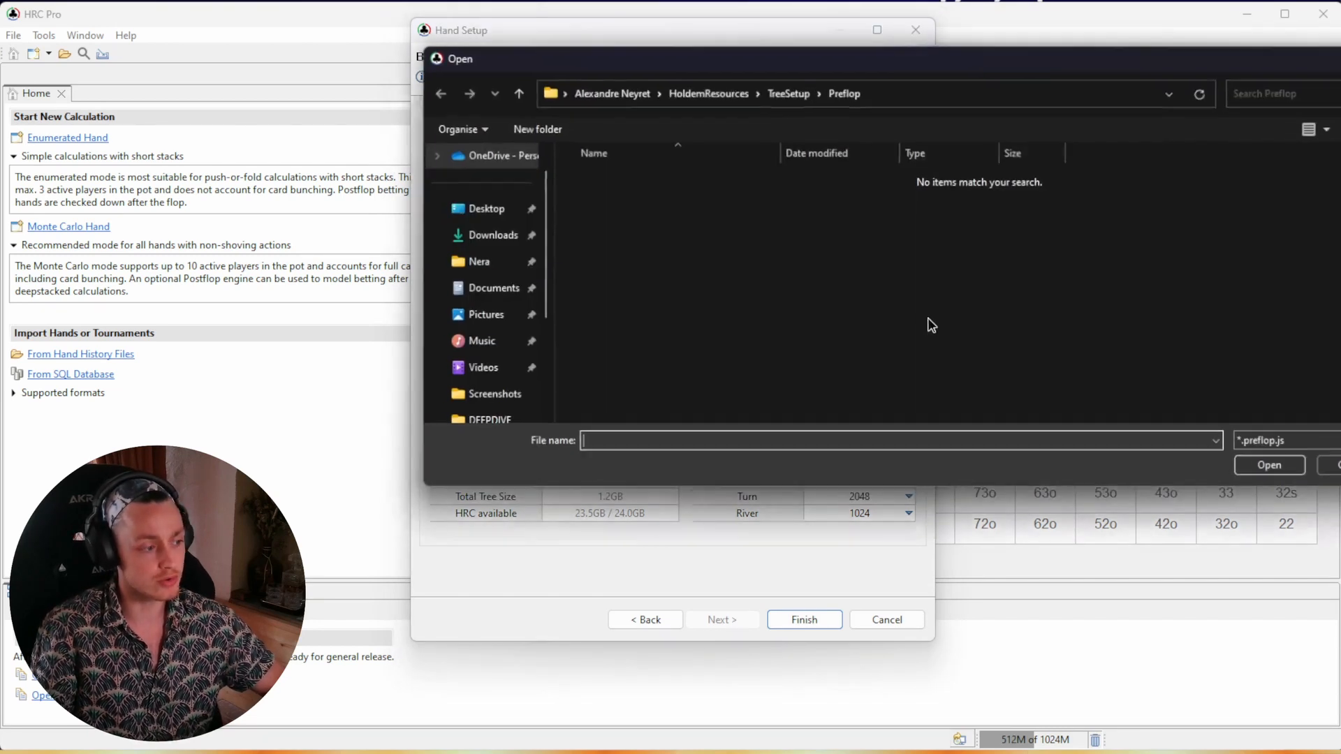
click(489, 288)
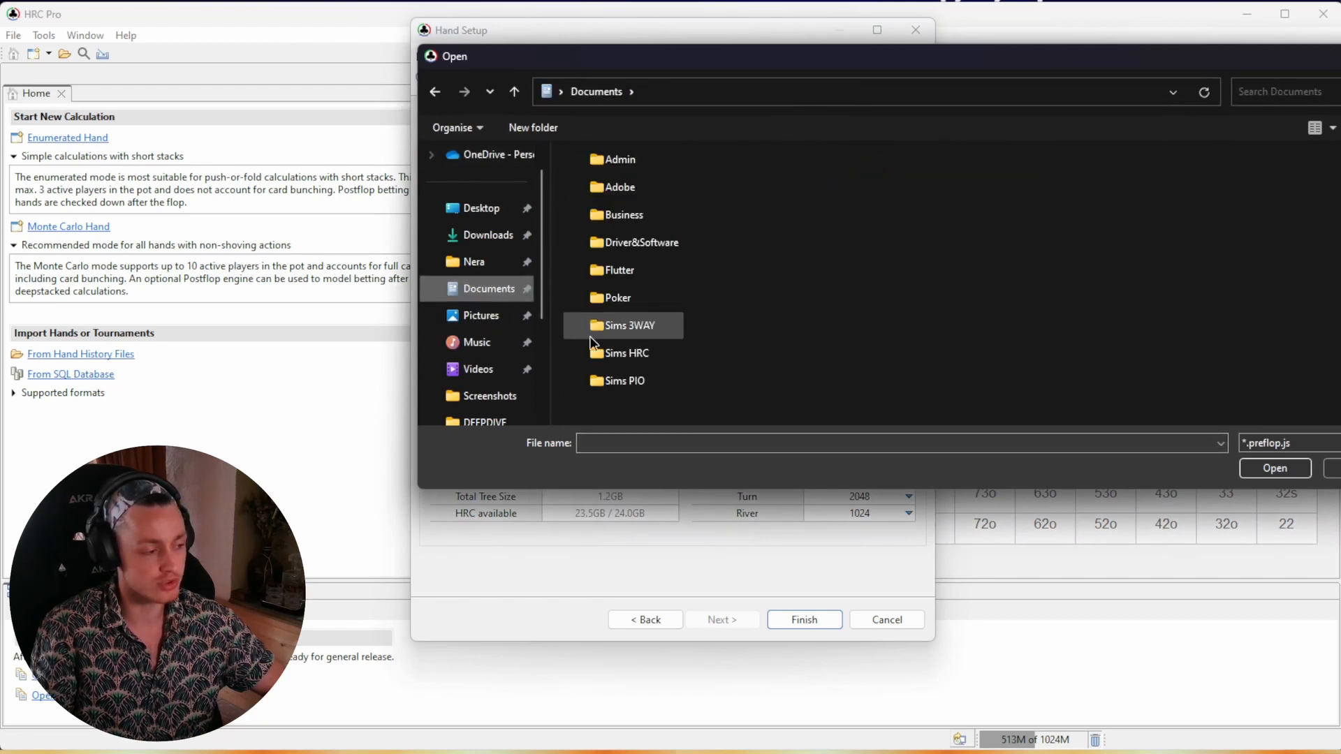
double_click(653, 354)
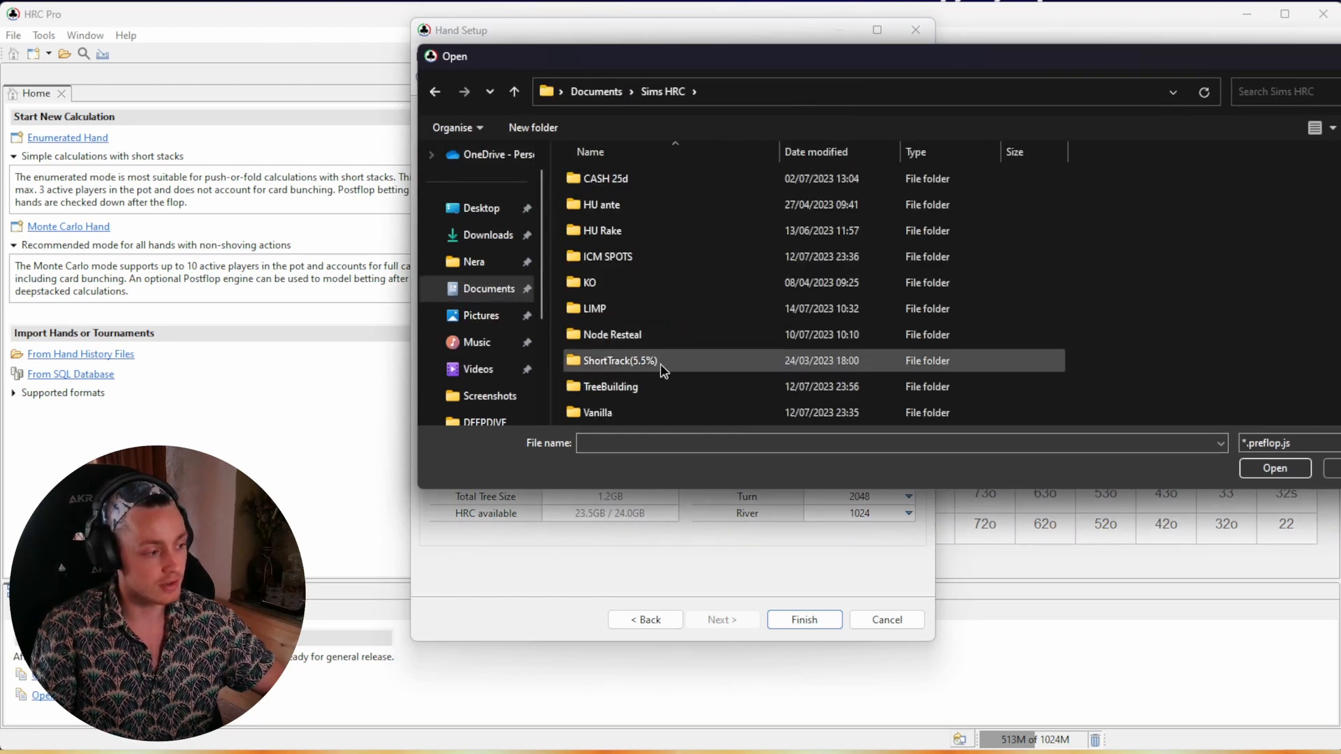
double_click(628, 386)
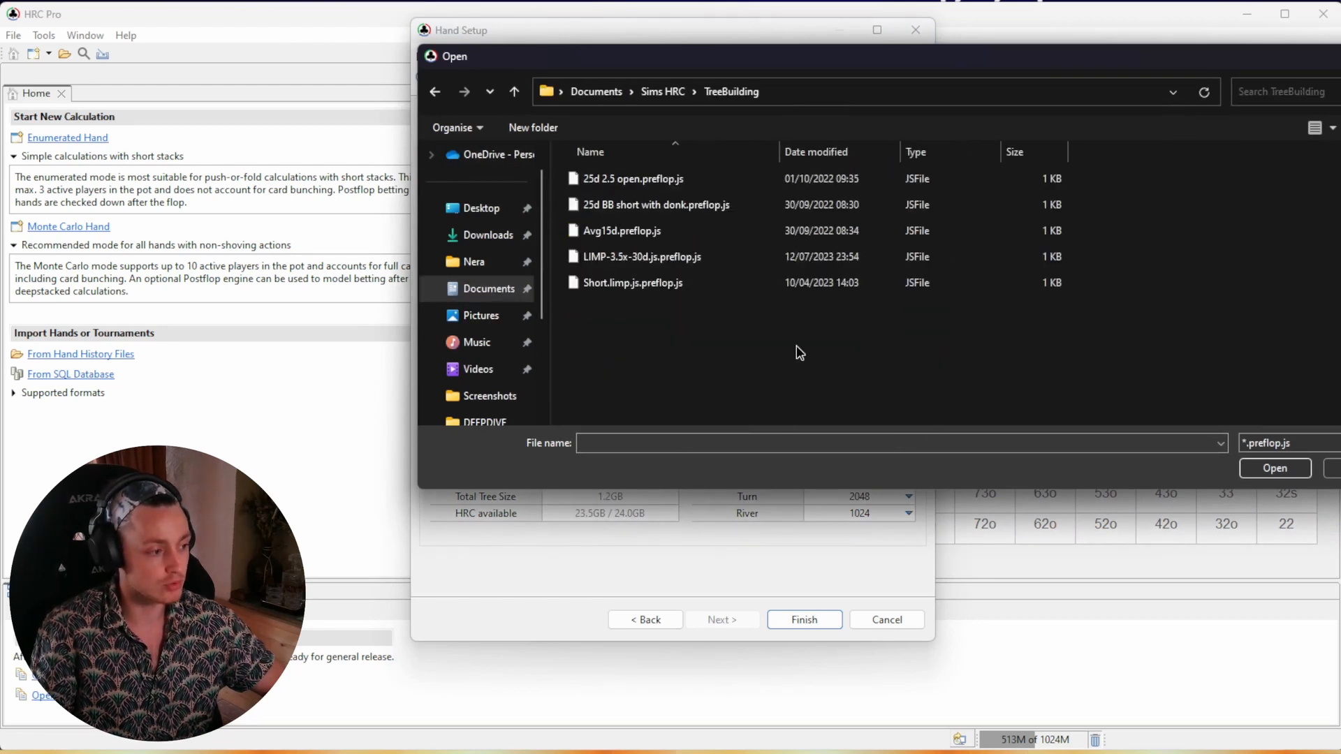
double_click(643, 206)
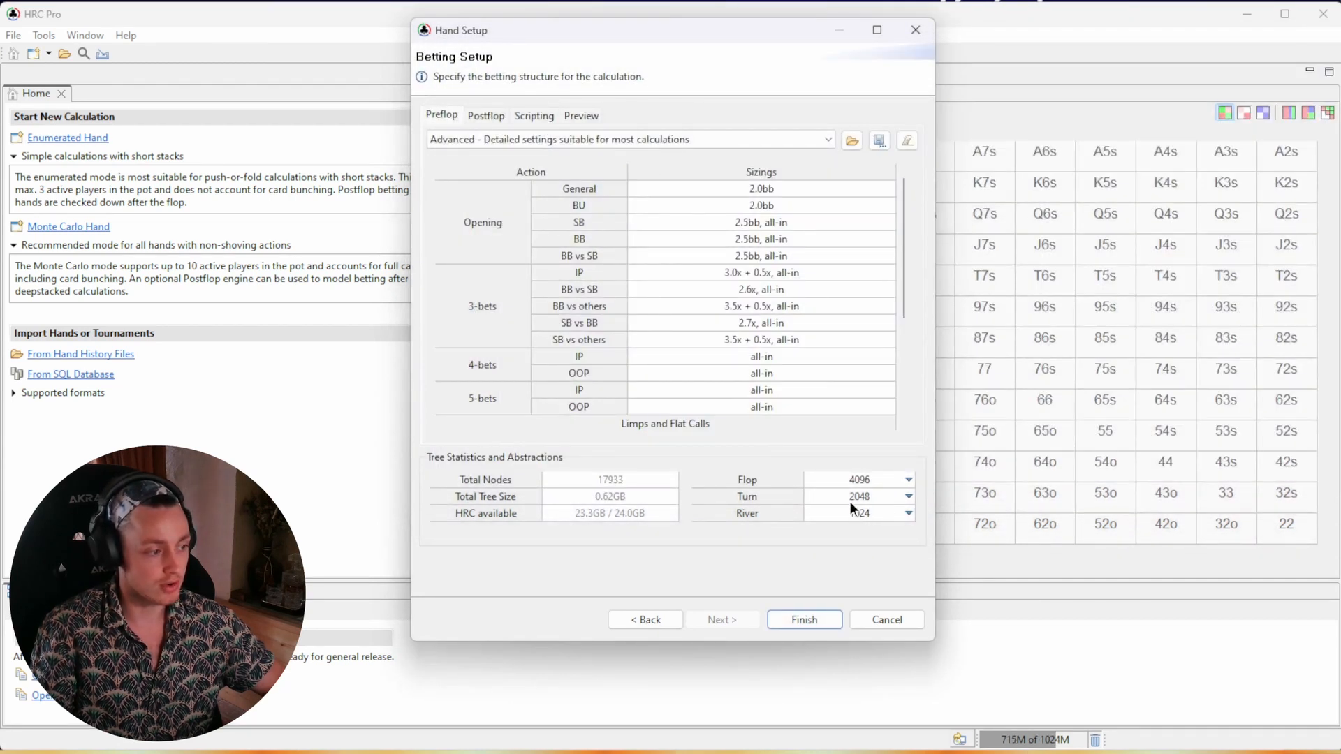
- Examine the scripting options, the previewed betting tree with UTG's 9.88 raise expanded, and the postflop settings, and cancel the hand setup
click(487, 115)
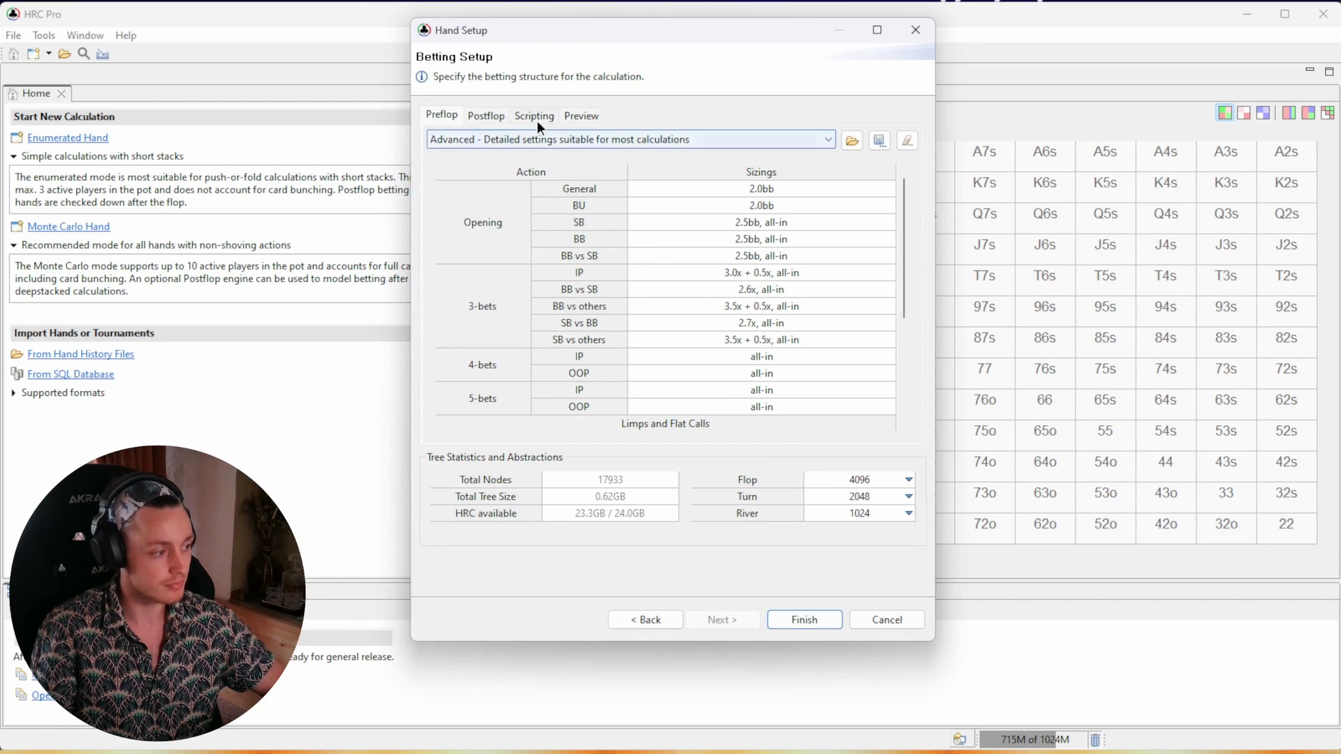
click(534, 116)
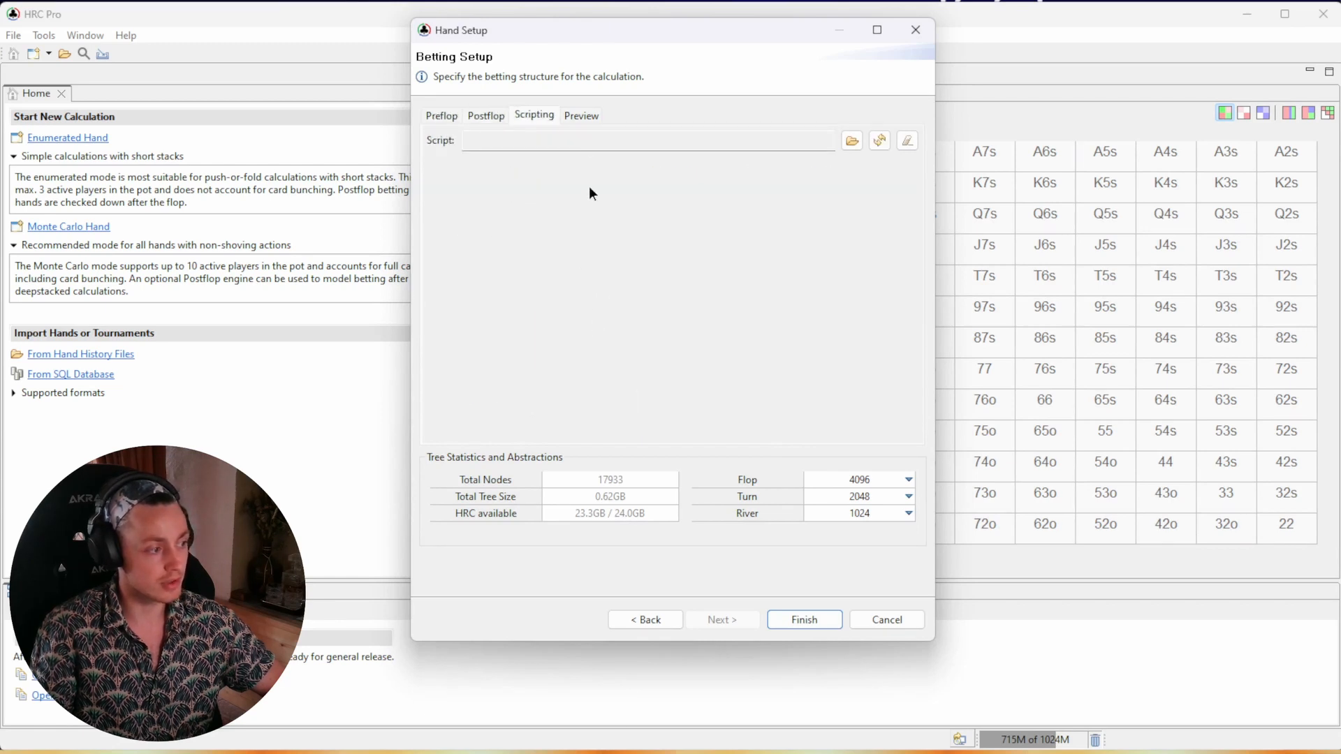
click(589, 114)
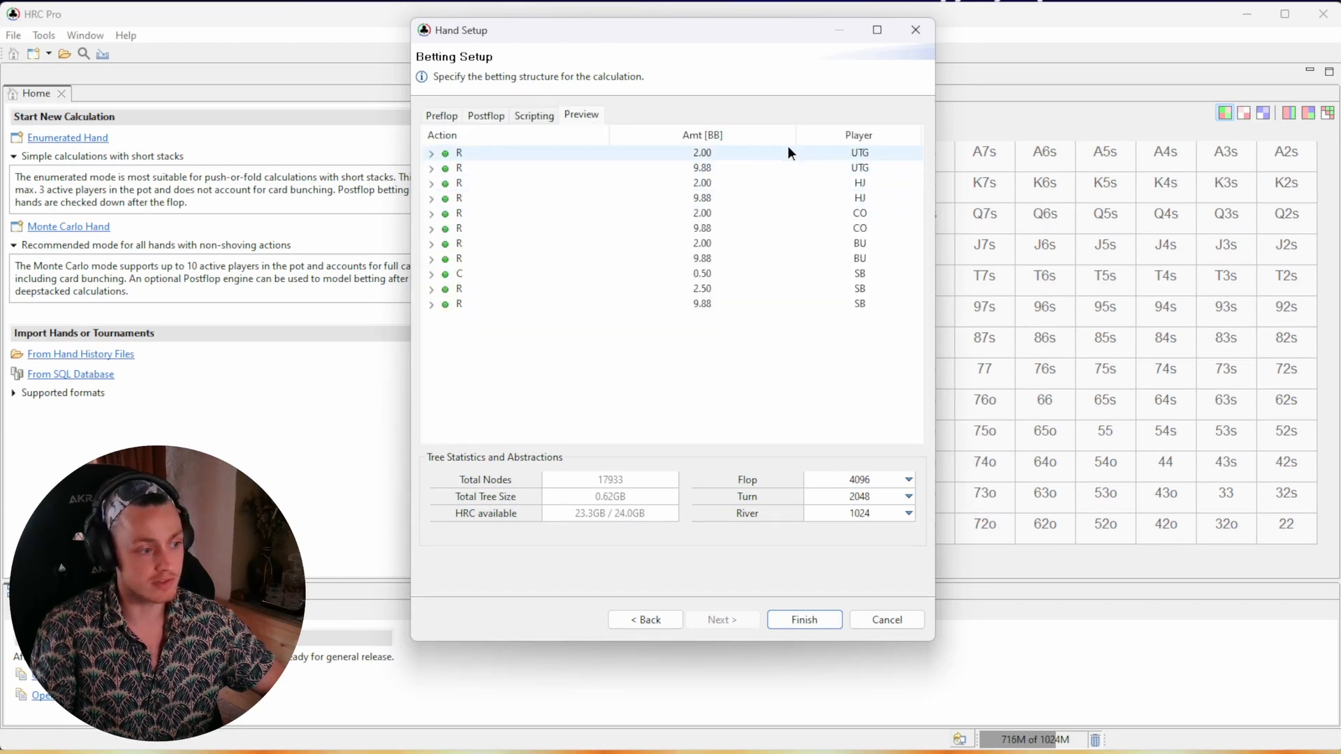
click(431, 168)
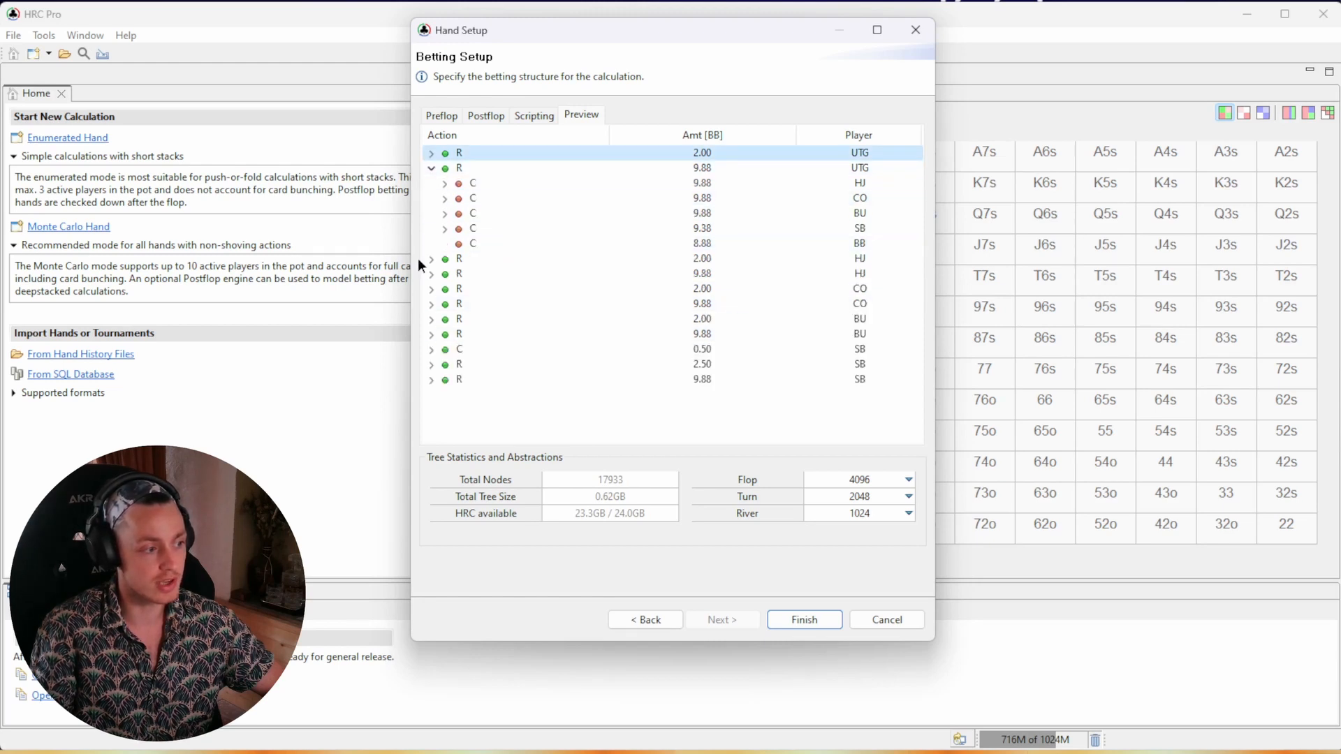
click(429, 167)
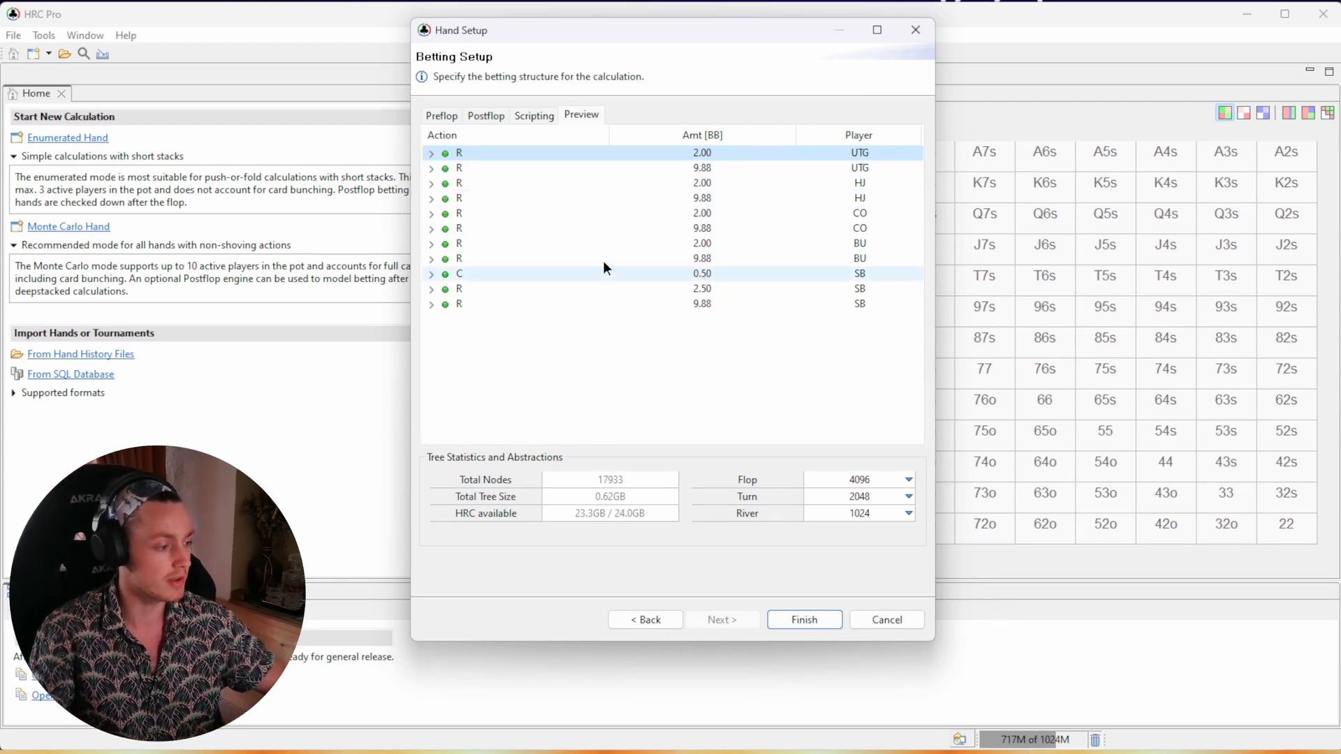
click(538, 116)
click(487, 120)
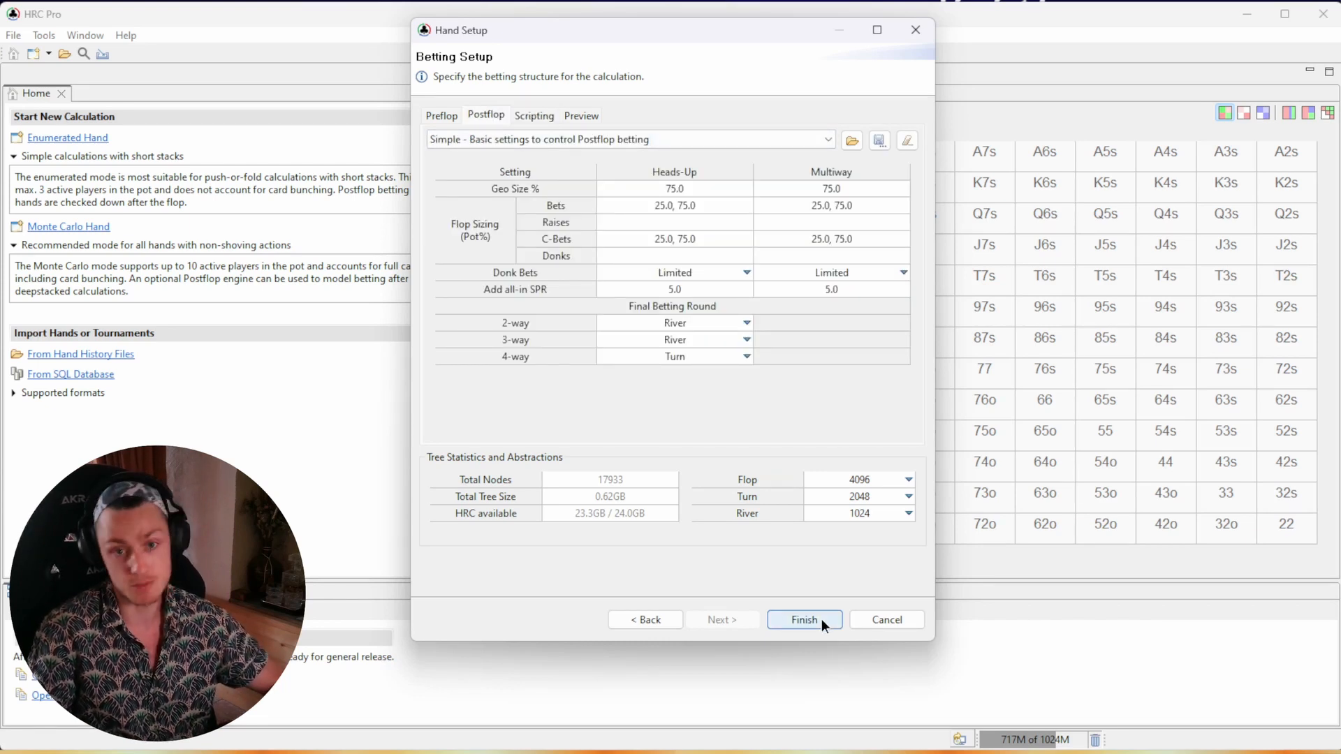
click(901, 618)
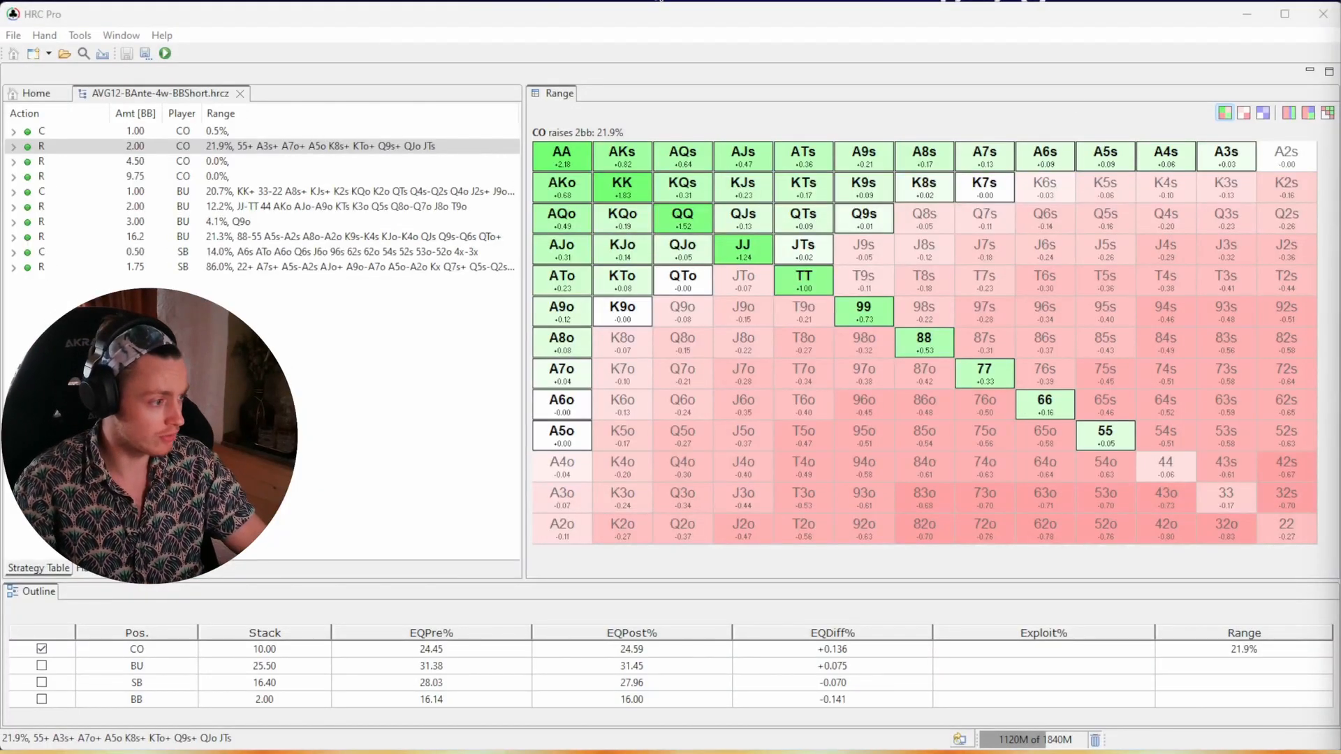
- Examine the CO's limp and raise ranges and the BU's limp and 2bb raise ranges in AVG12-BAnte-4w-BBShort.hrcz
click(835, 195)
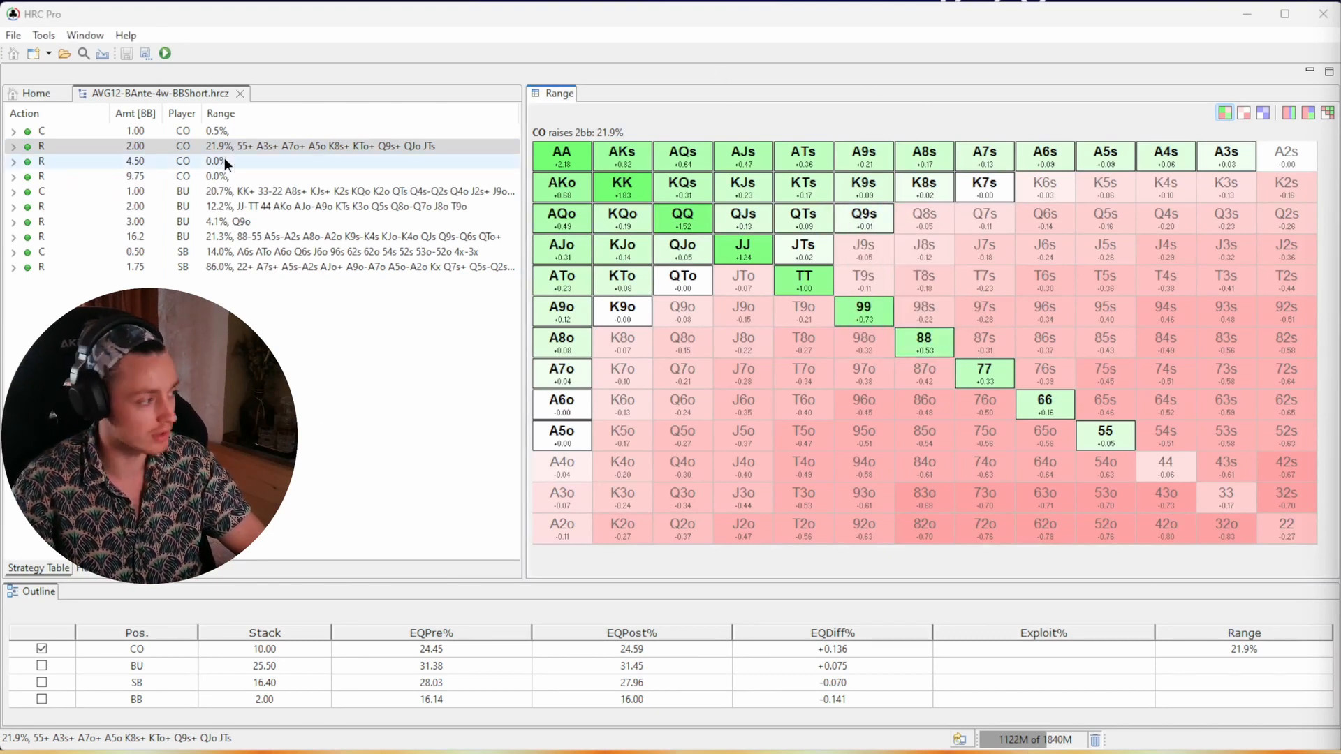
click(153, 132)
click(149, 150)
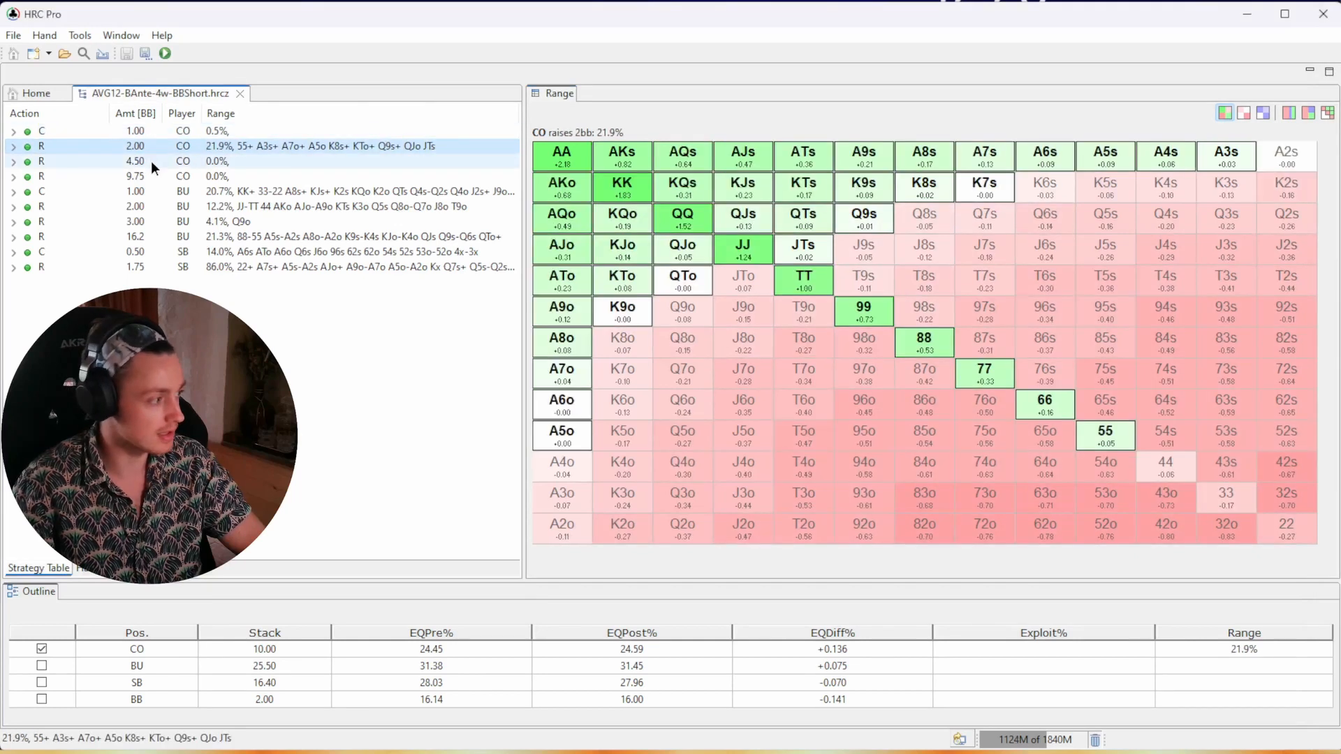
click(151, 162)
click(158, 195)
click(157, 206)
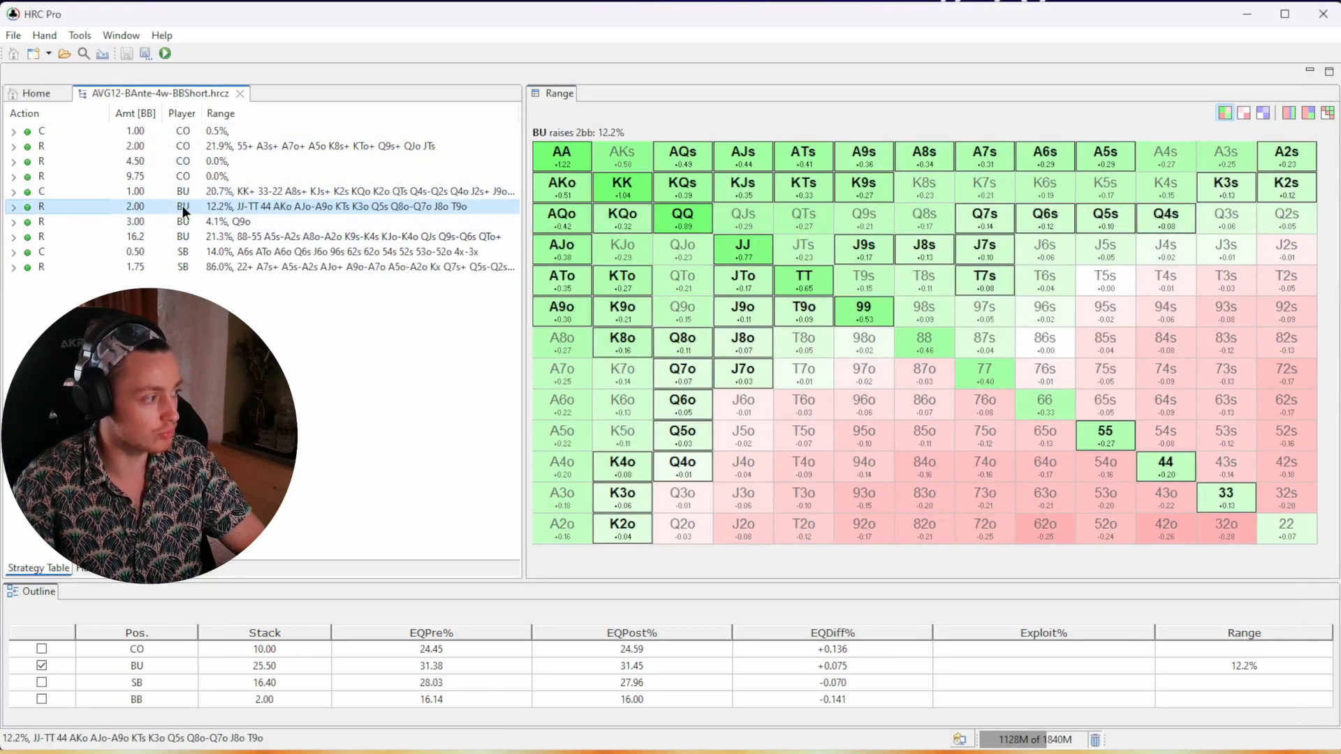
- Expand the BU's 2bb raise and examine the SB's call and both 3-bet ranges and the BB's calling range against it
click(14, 206)
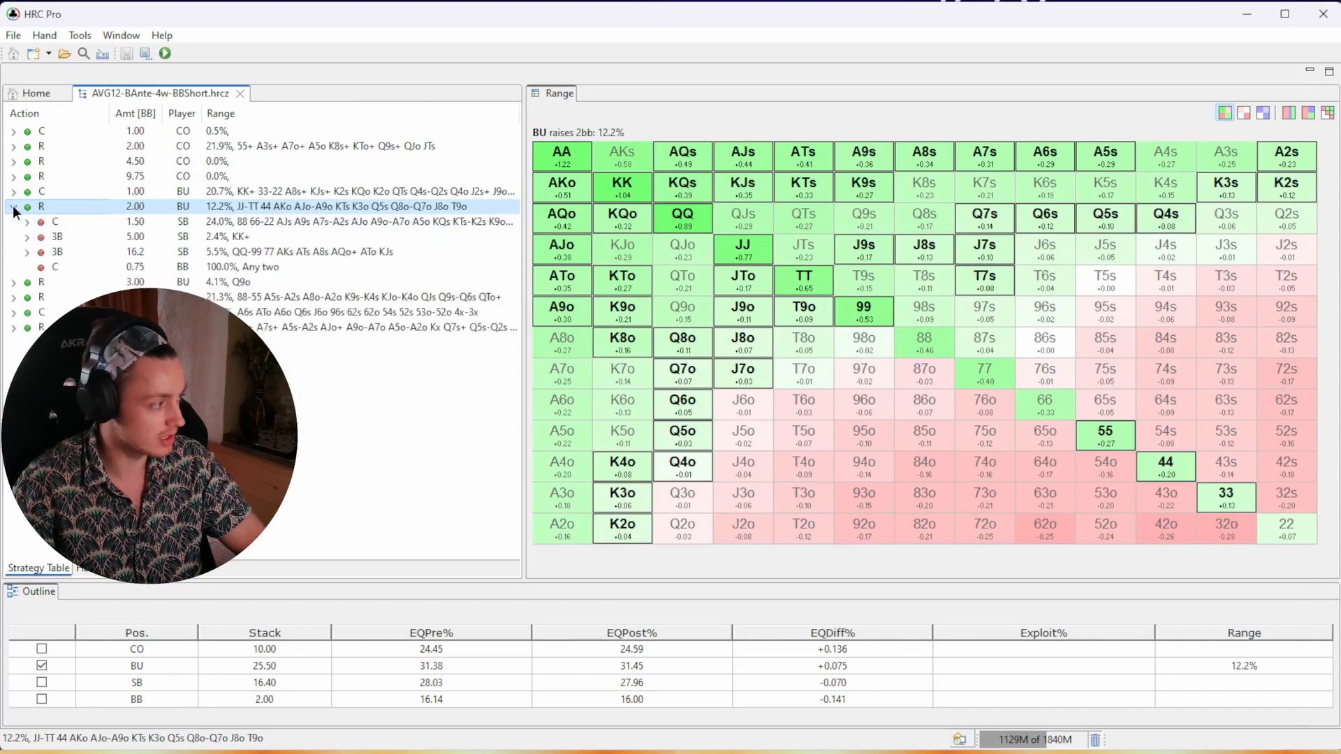
click(89, 221)
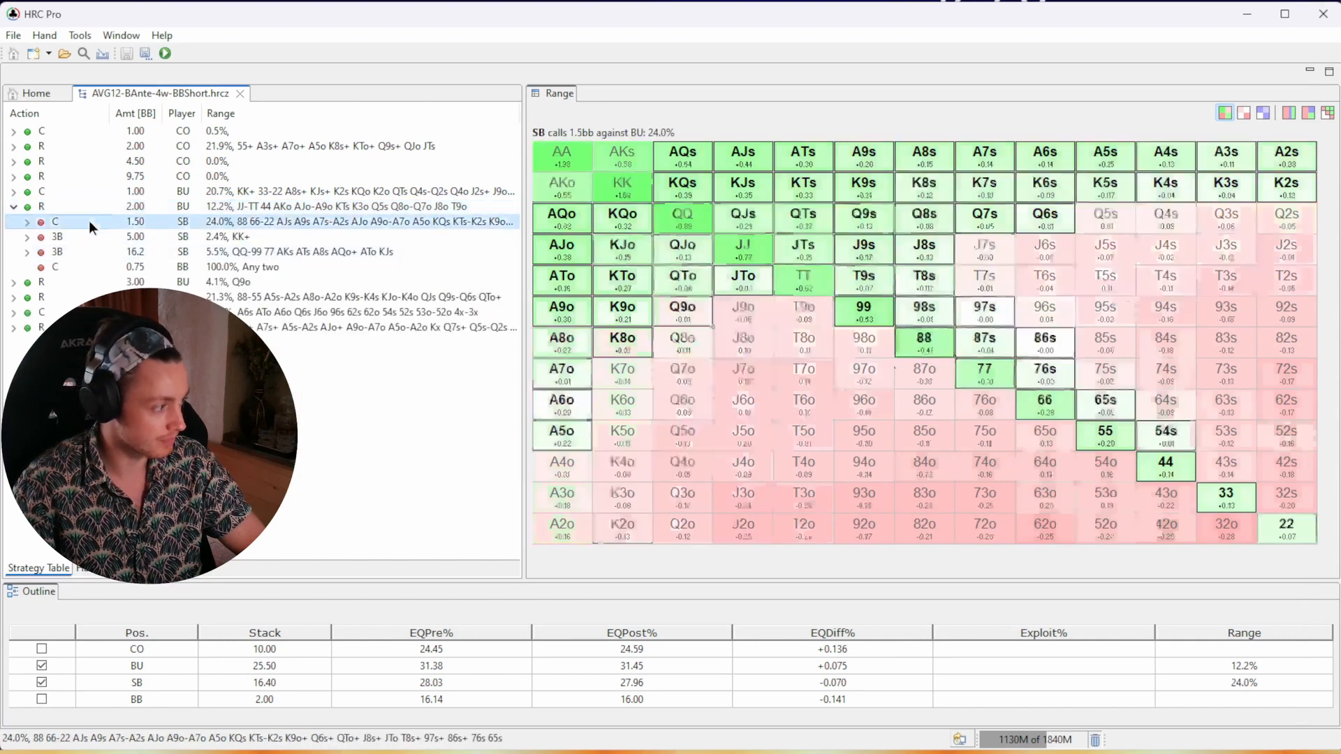
click(133, 236)
click(239, 251)
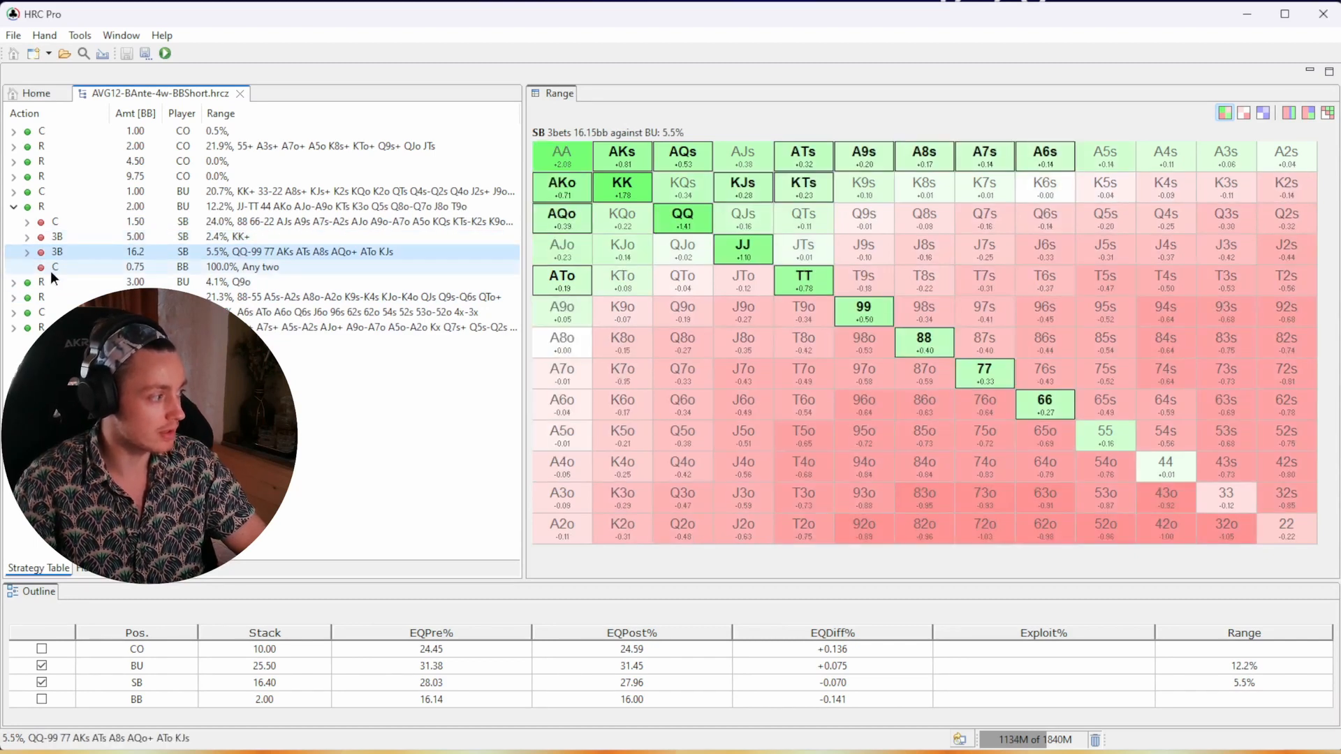
click(70, 271)
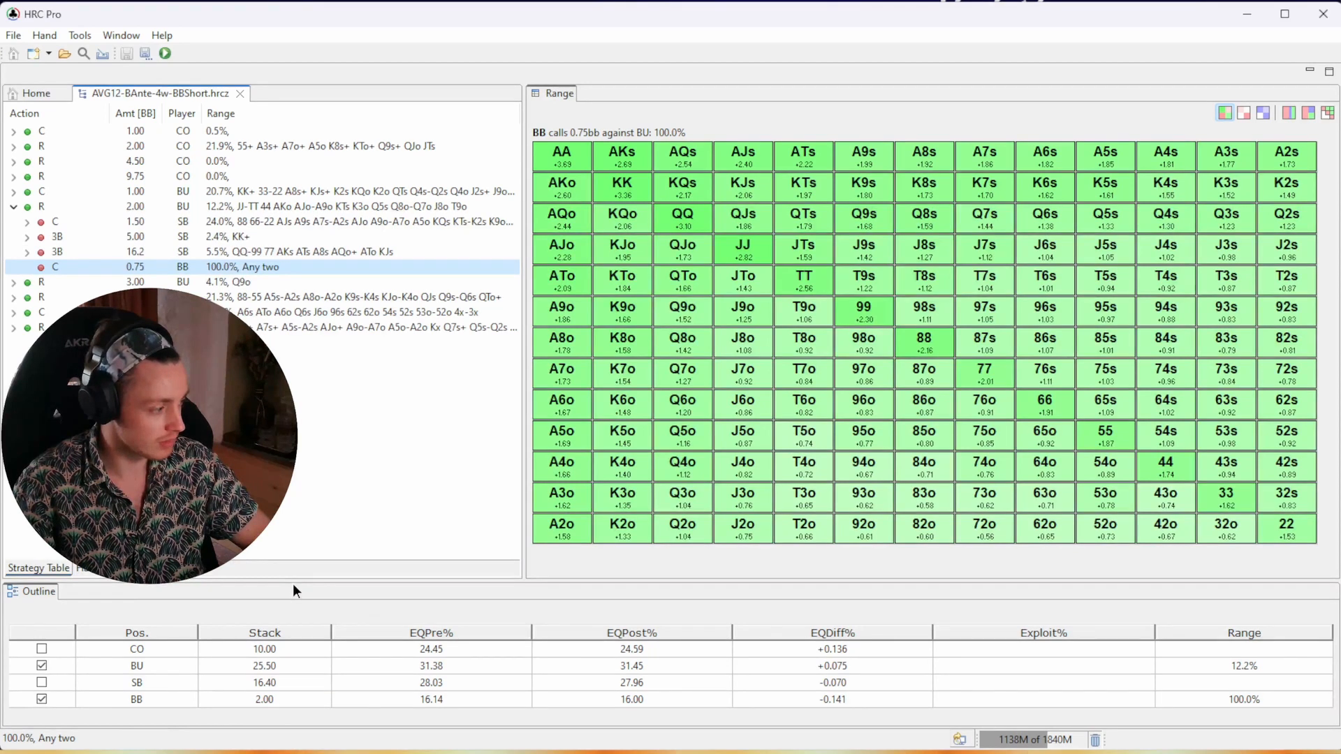
- Adjust the height of the outline area and examine the players' stacks and equity columns
drag(297, 582, 301, 523)
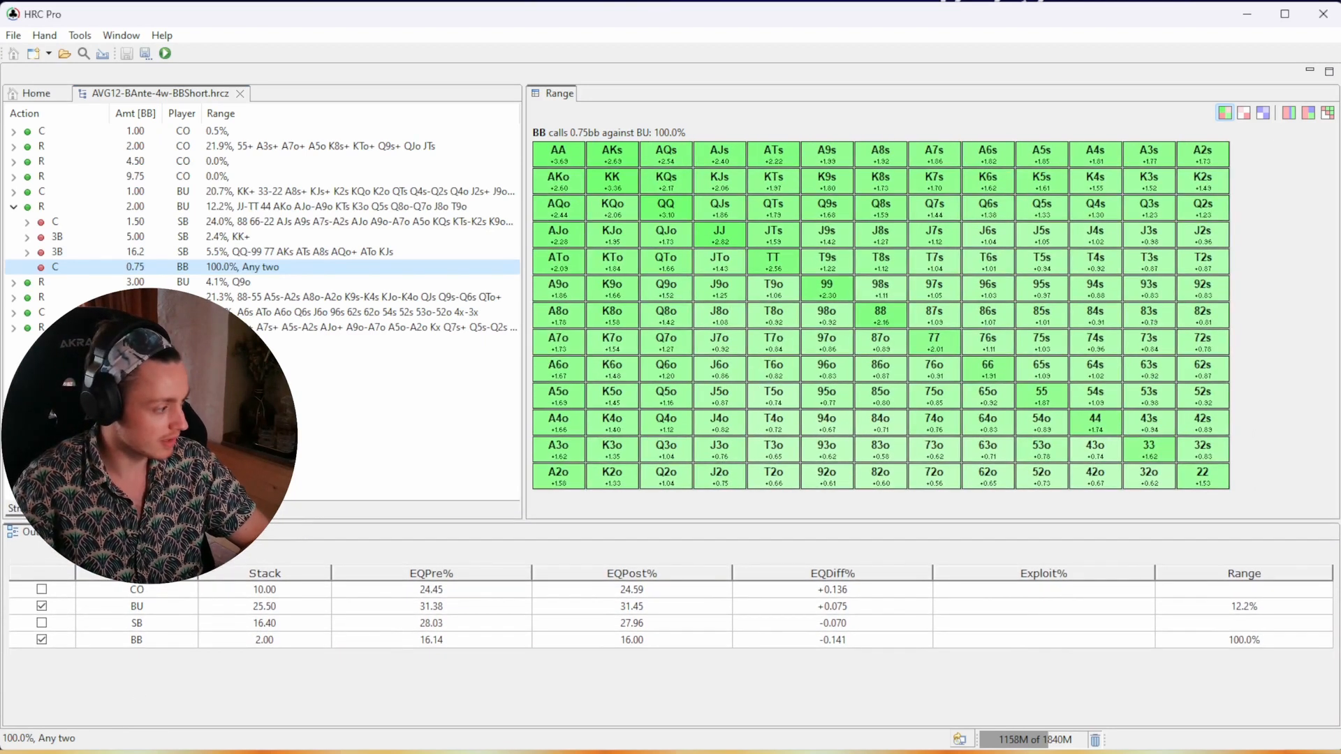
drag(307, 522, 308, 579)
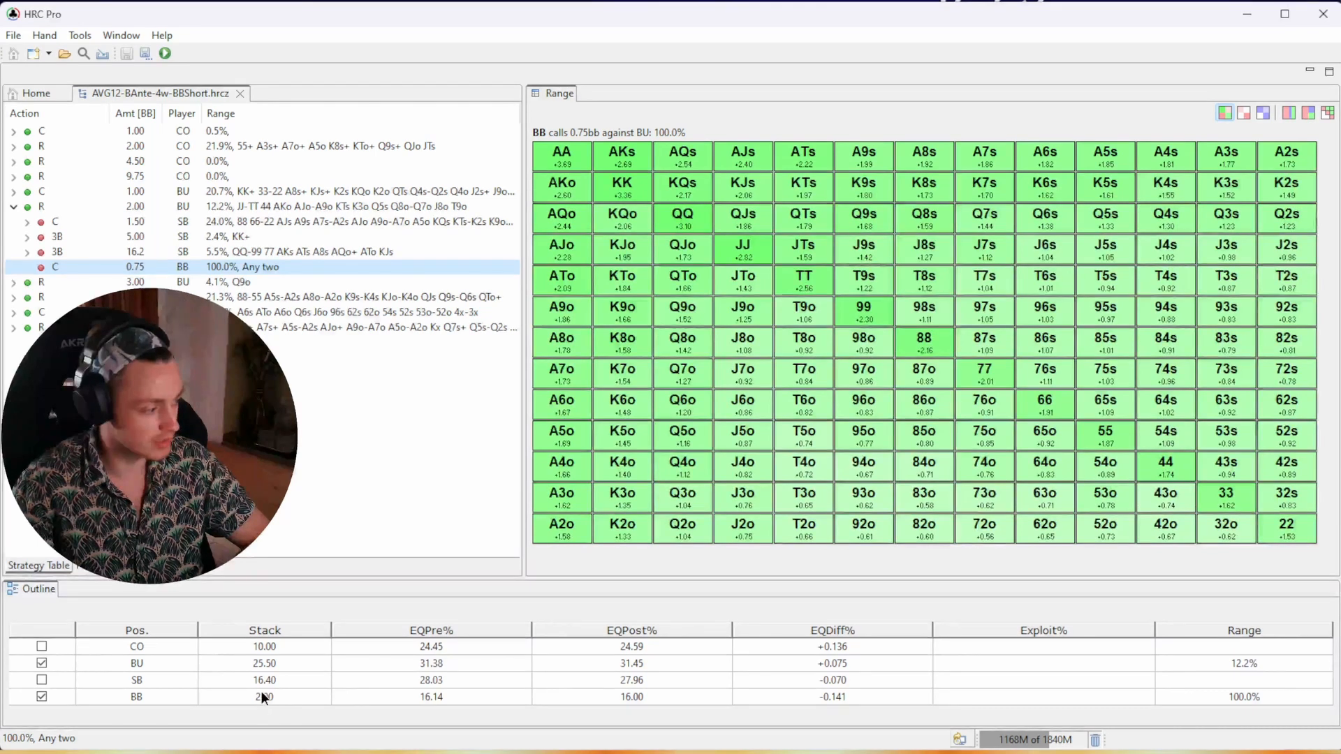
mouse_move(264, 702)
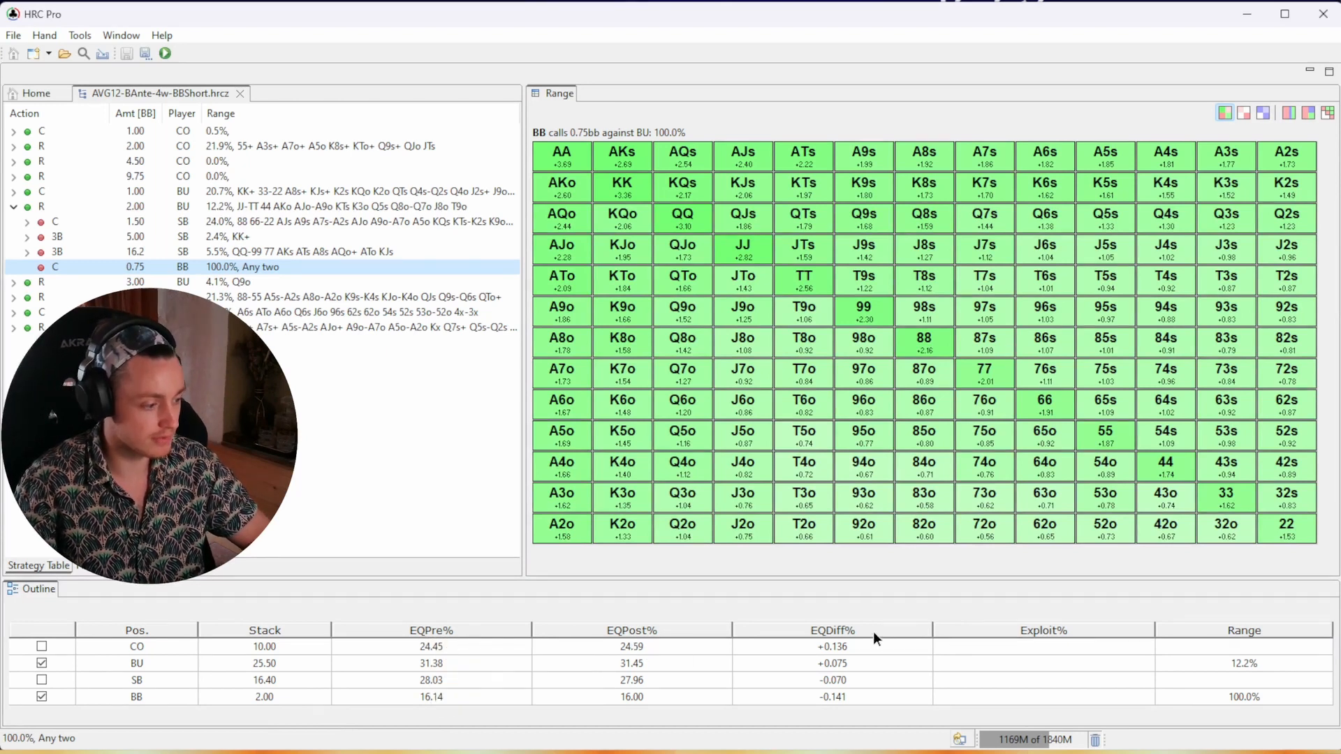
- Add the Table view beside the outline
click(81, 33)
mouse_move(128, 32)
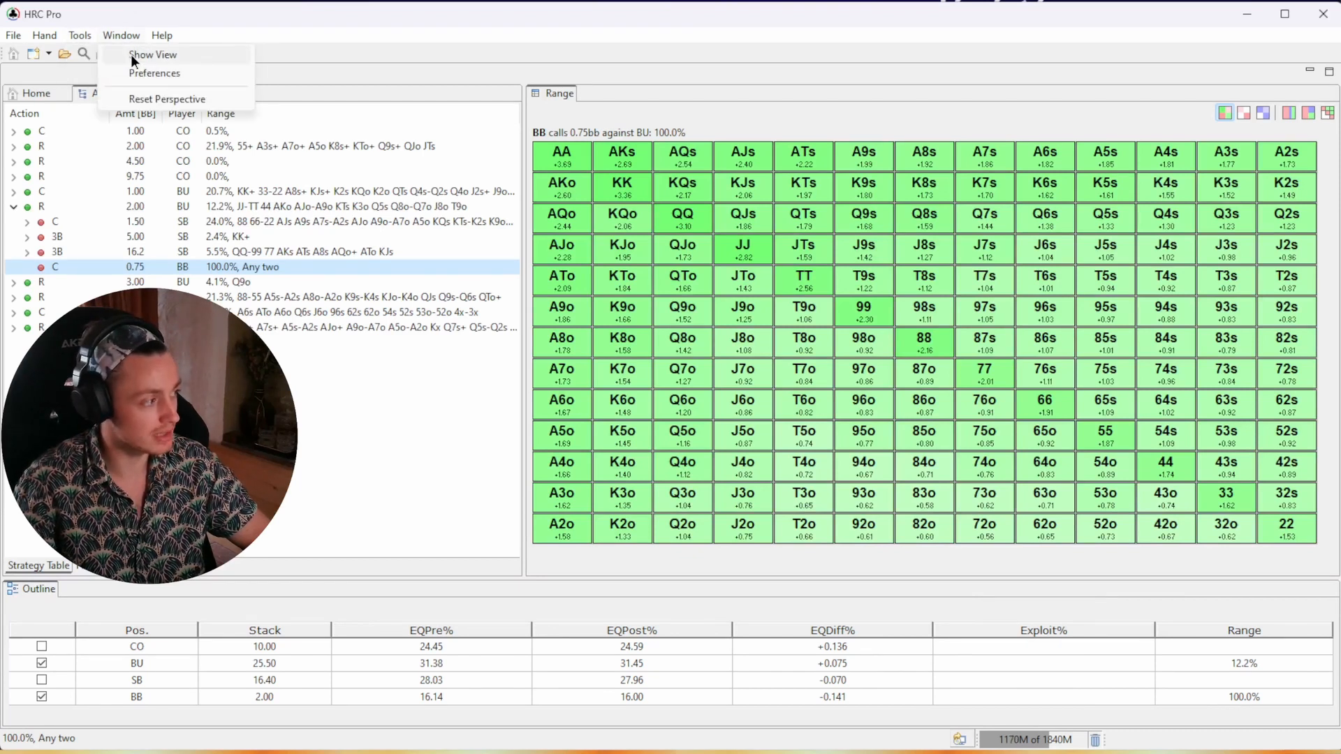
click(132, 54)
click(463, 336)
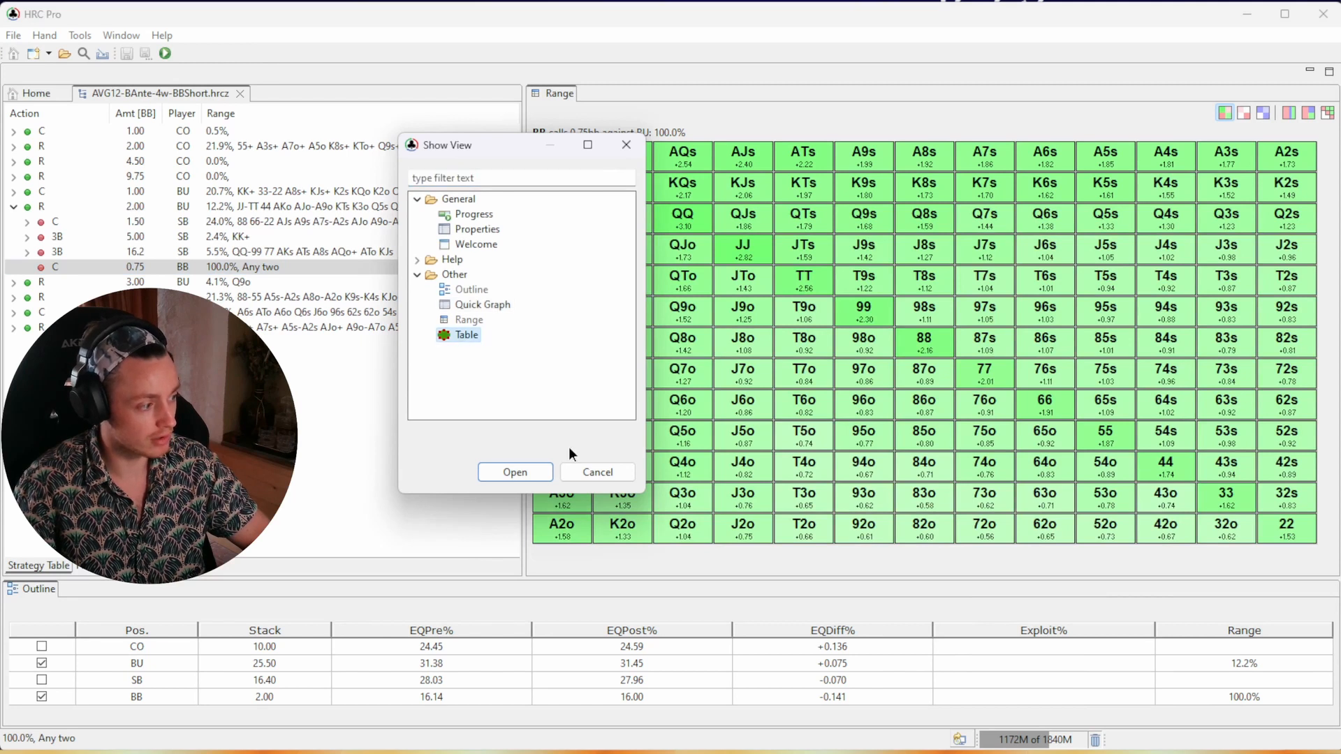
click(514, 473)
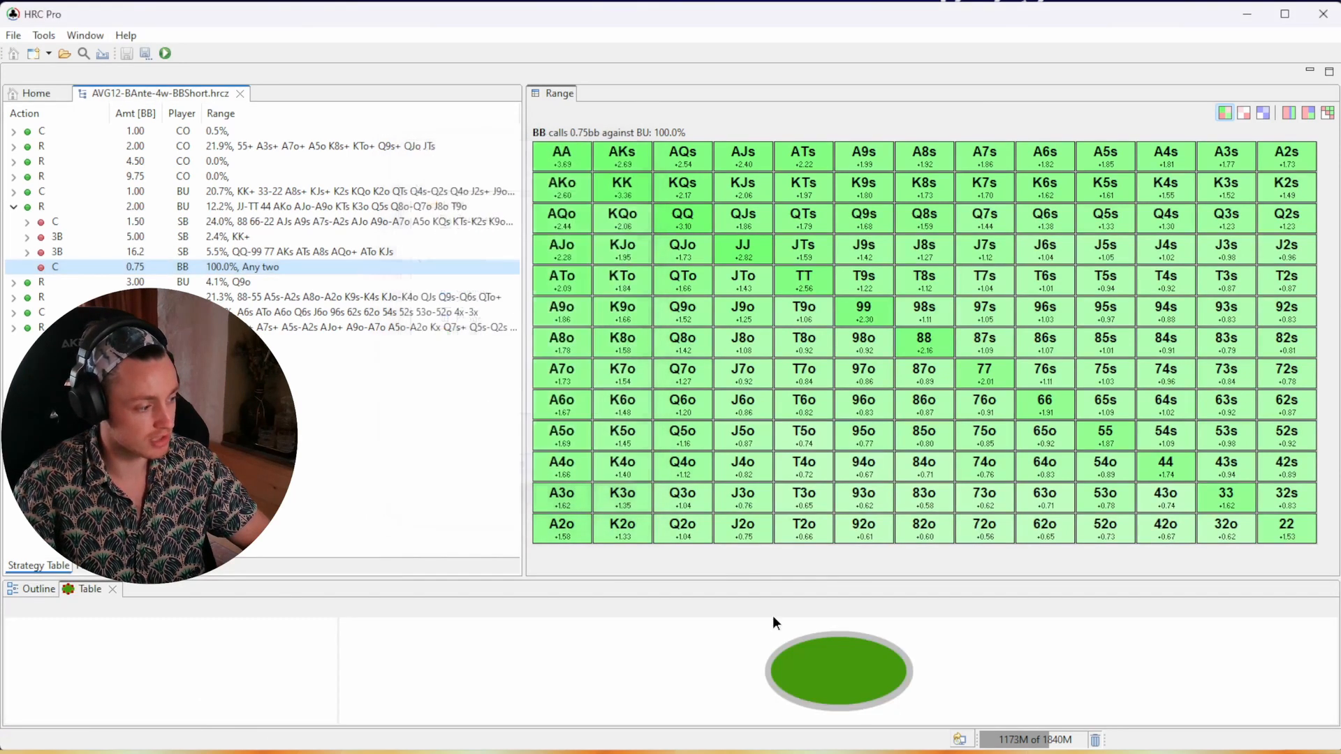
click(943, 684)
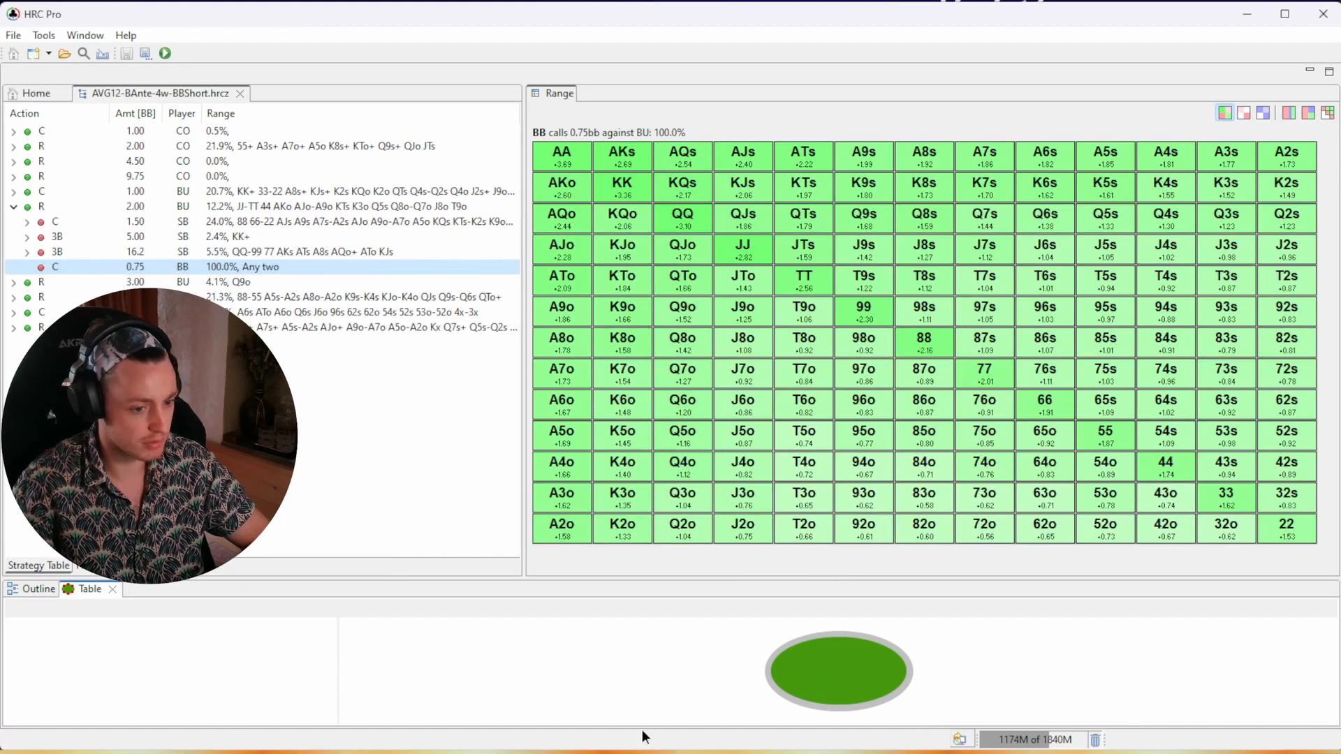
- Show the Quick Graph view, and close both the Quick Graph and Table views
click(99, 37)
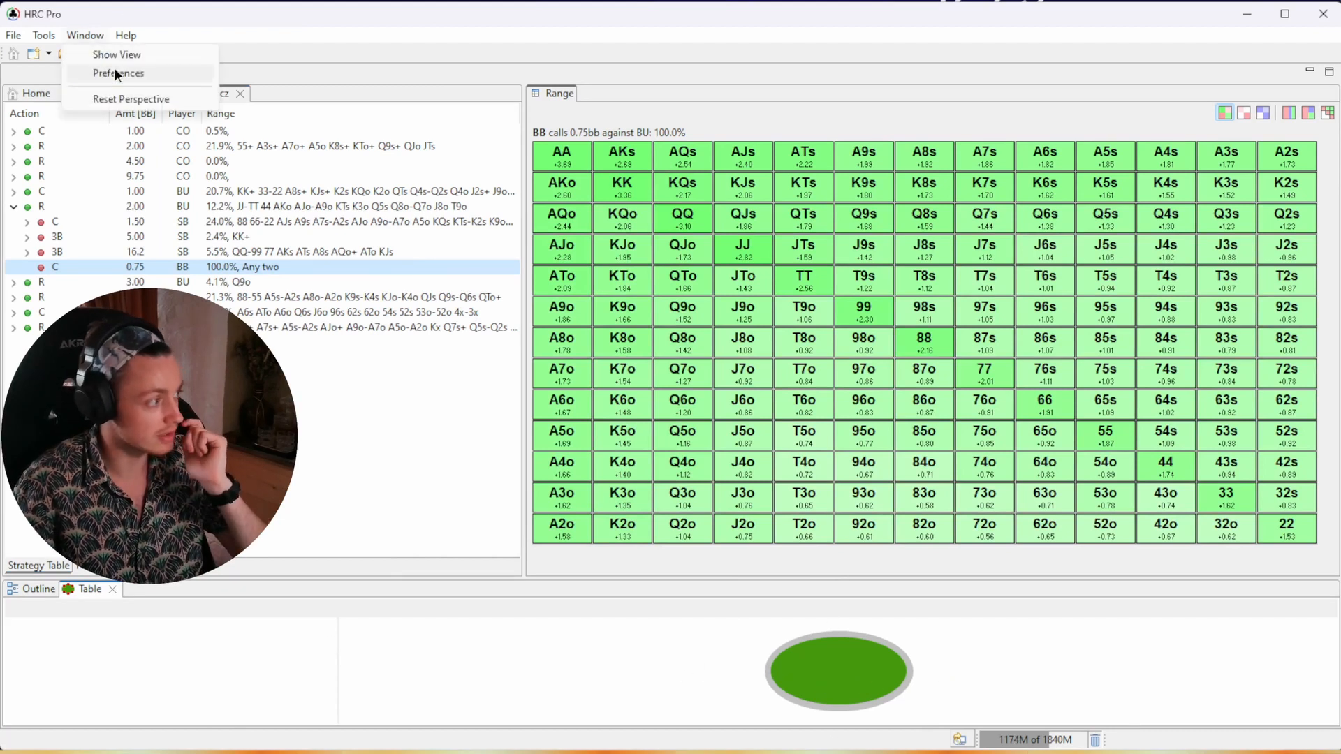
click(118, 53)
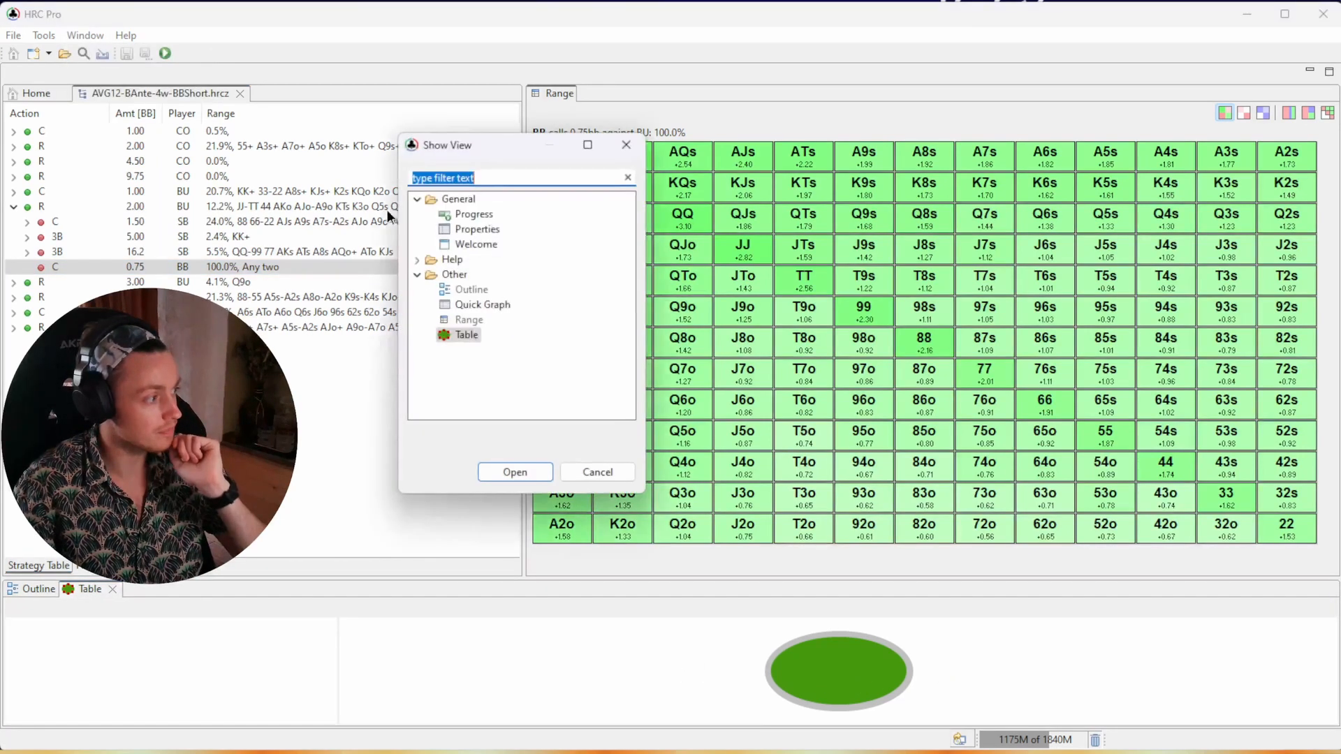
click(475, 308)
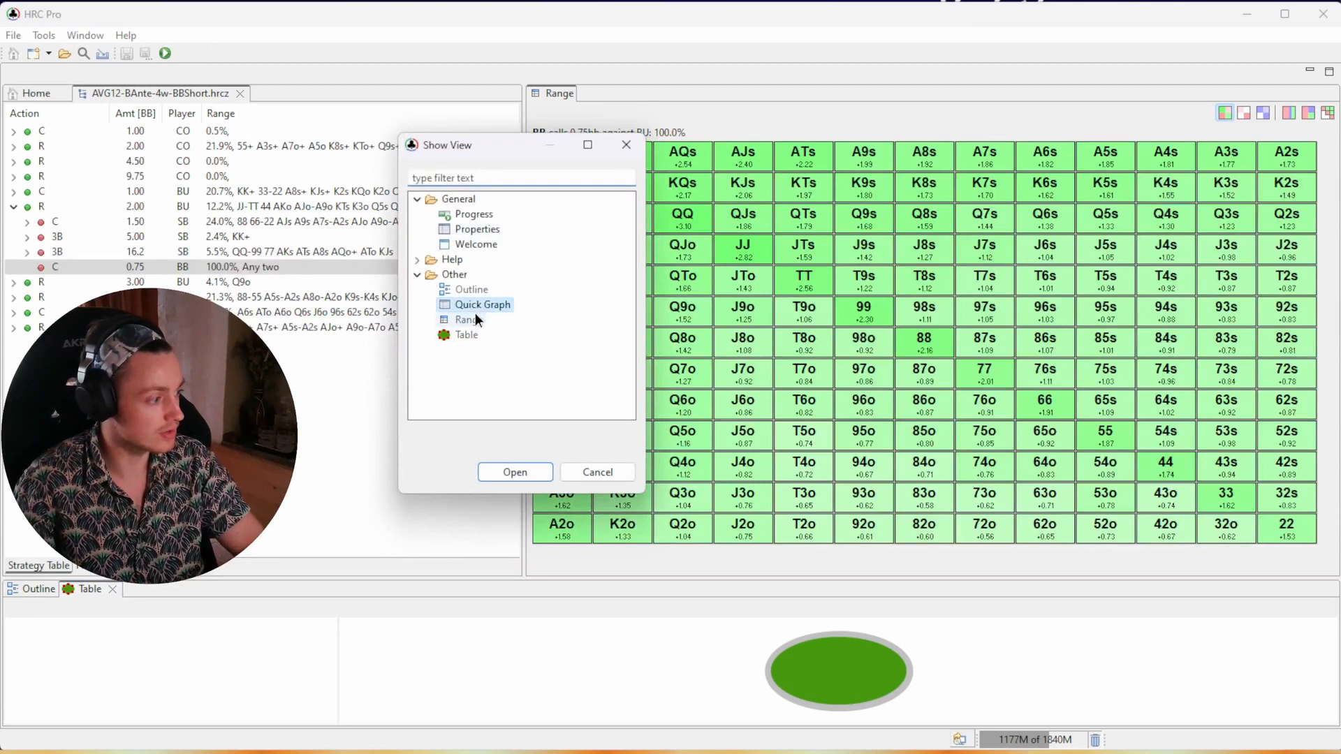
click(526, 475)
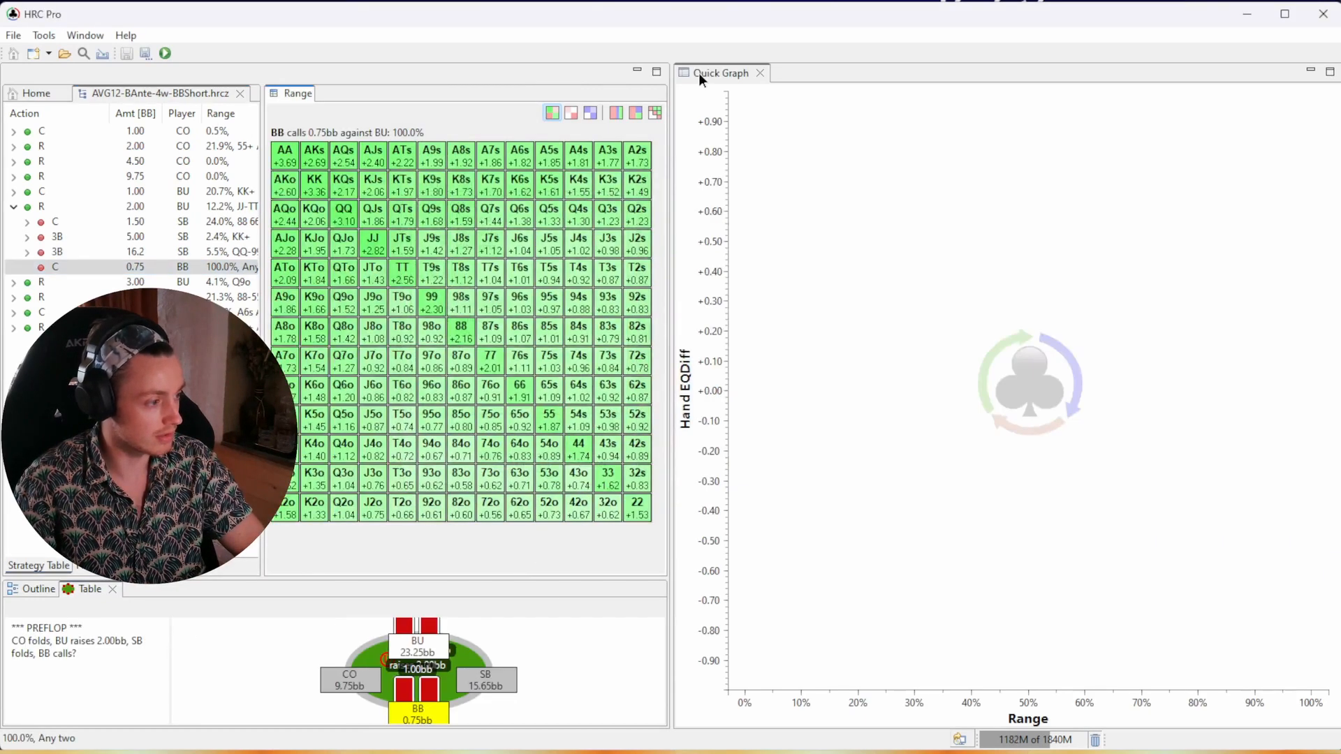
click(759, 73)
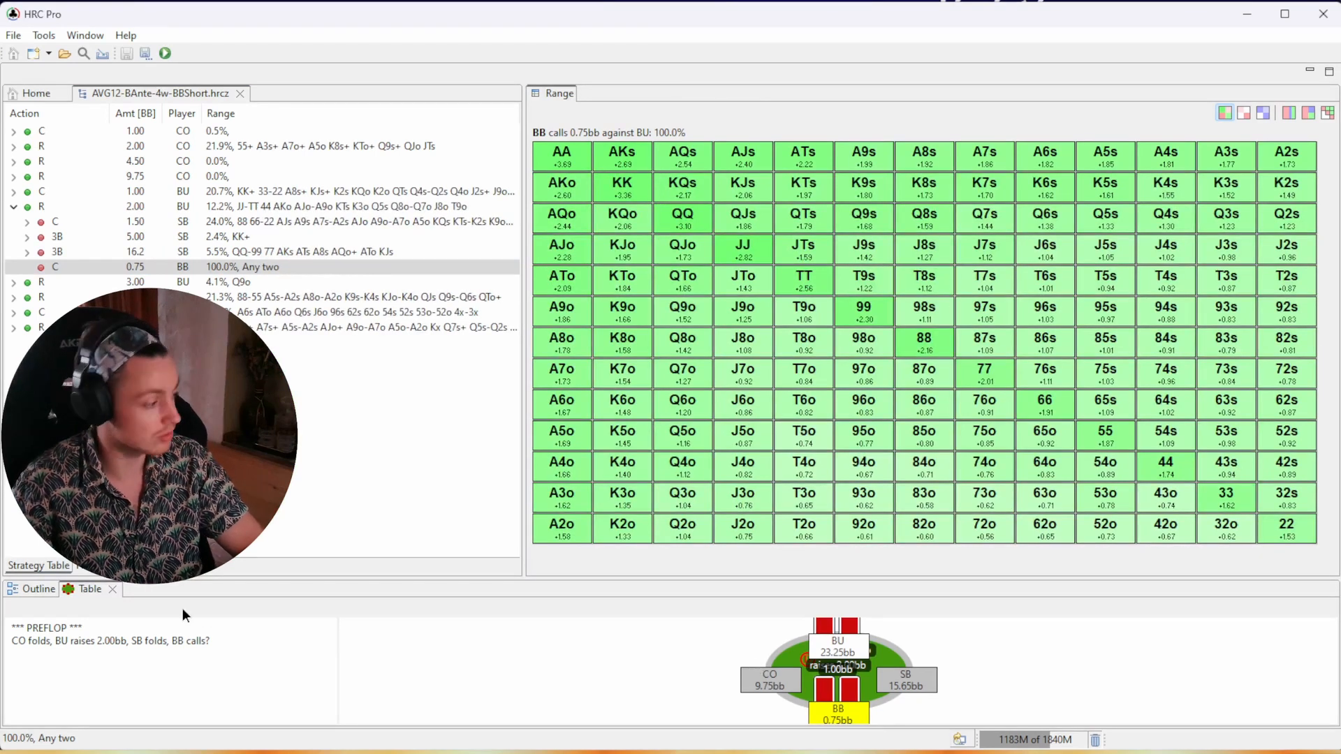
click(112, 591)
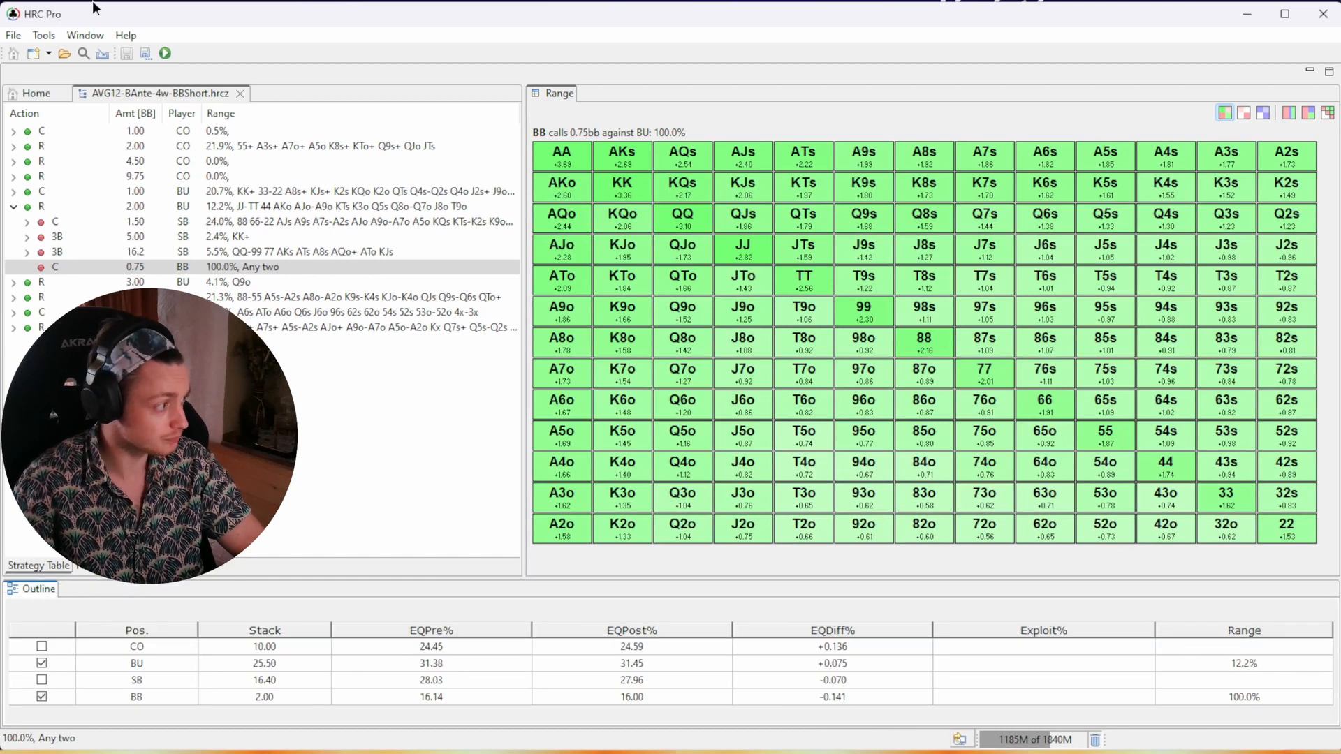
- Examine the Action Colors preferences, and display the CO's 2bb raise as a colour-coded strategy of all actions
click(98, 32)
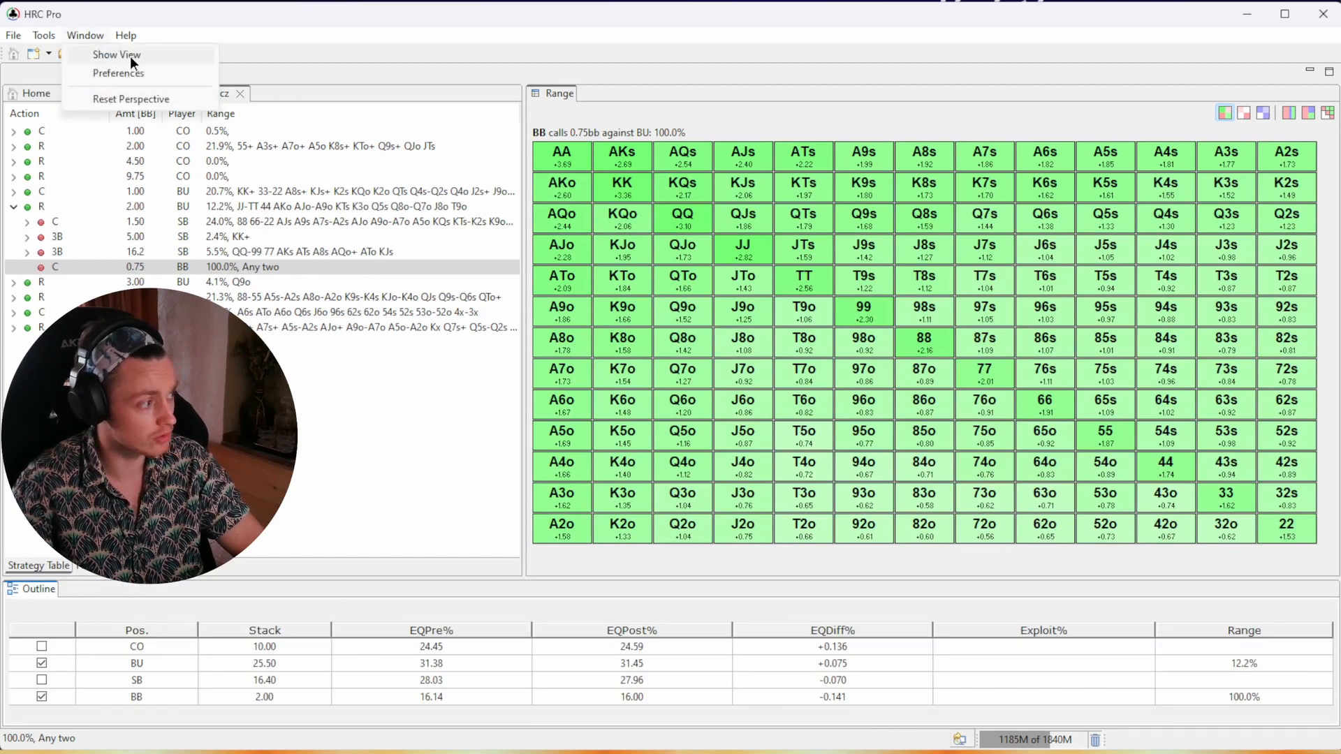
click(129, 76)
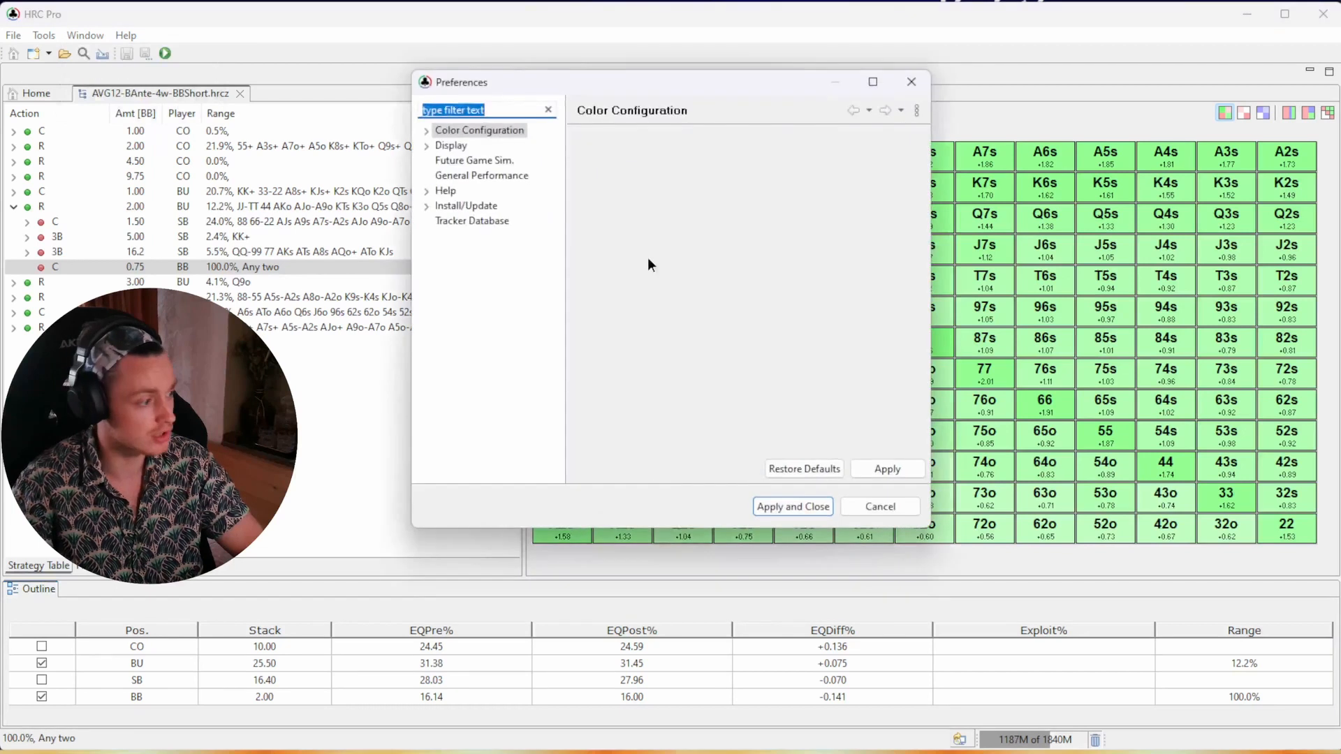
click(427, 131)
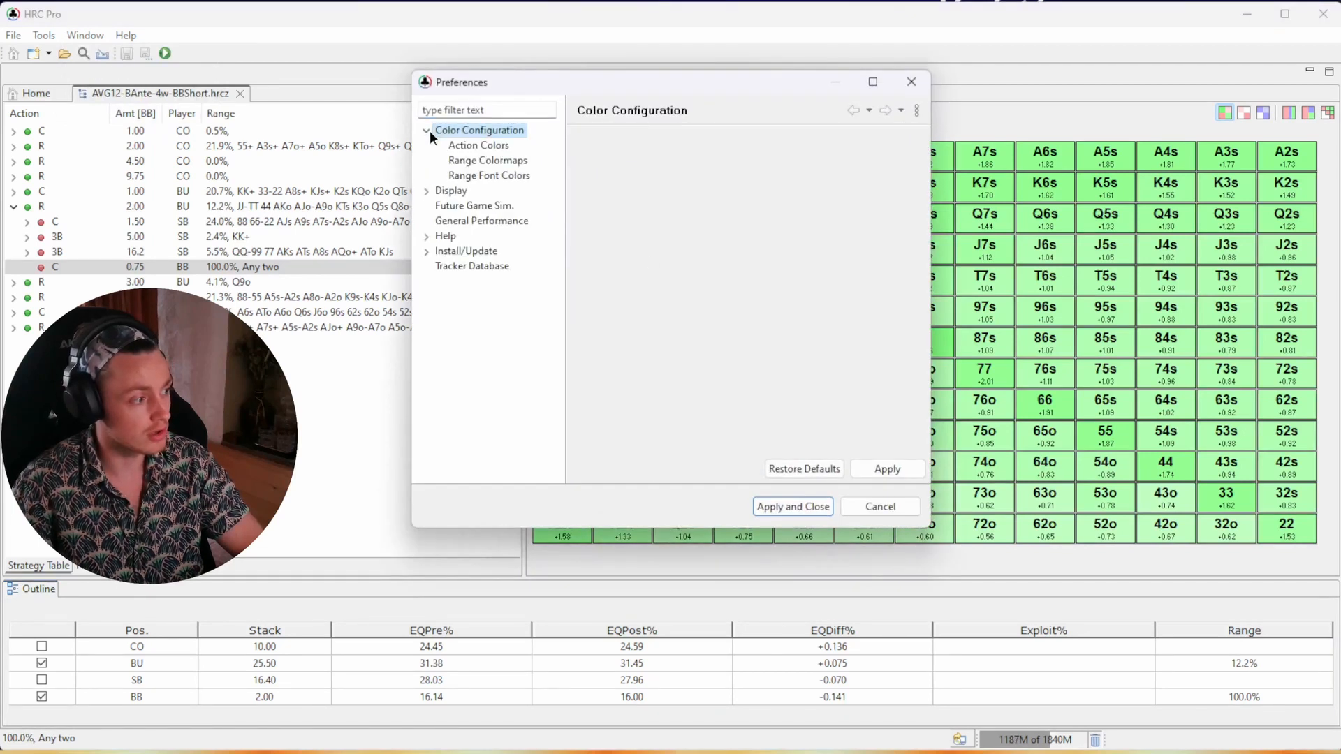
click(477, 145)
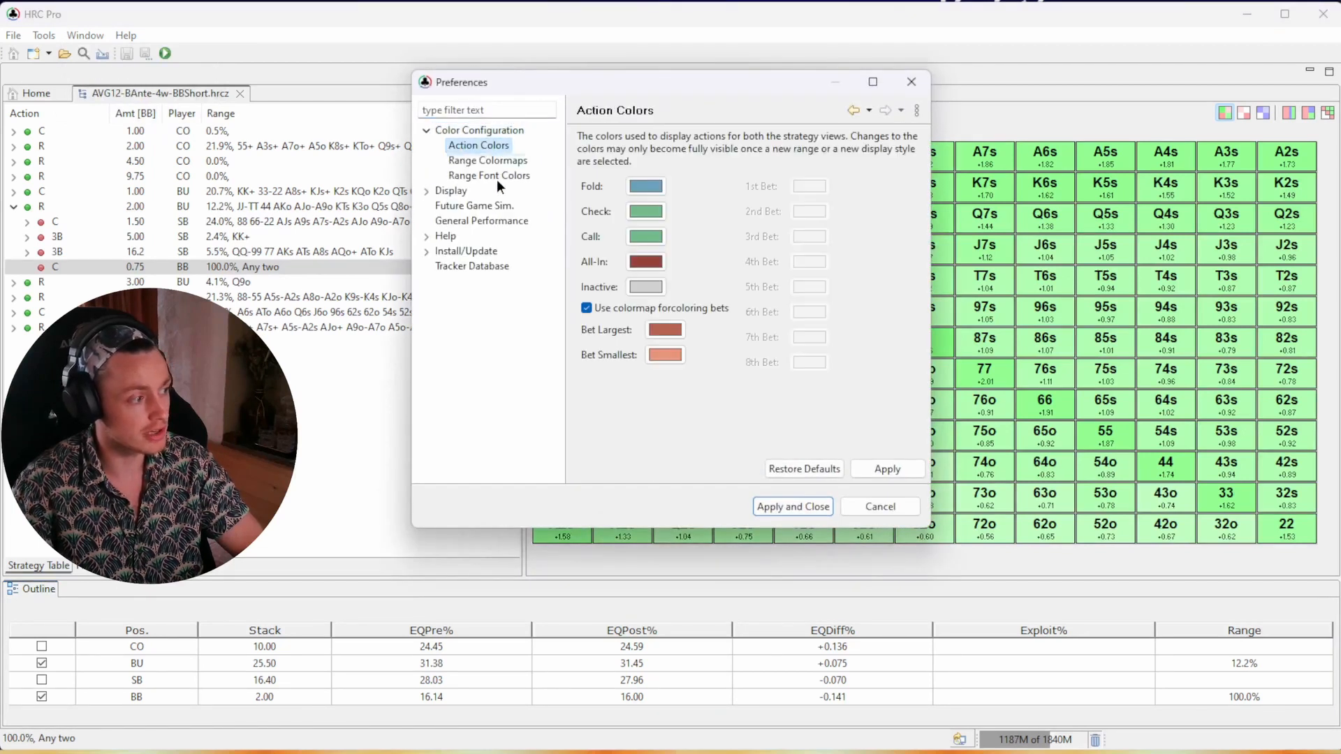
click(911, 82)
click(1289, 113)
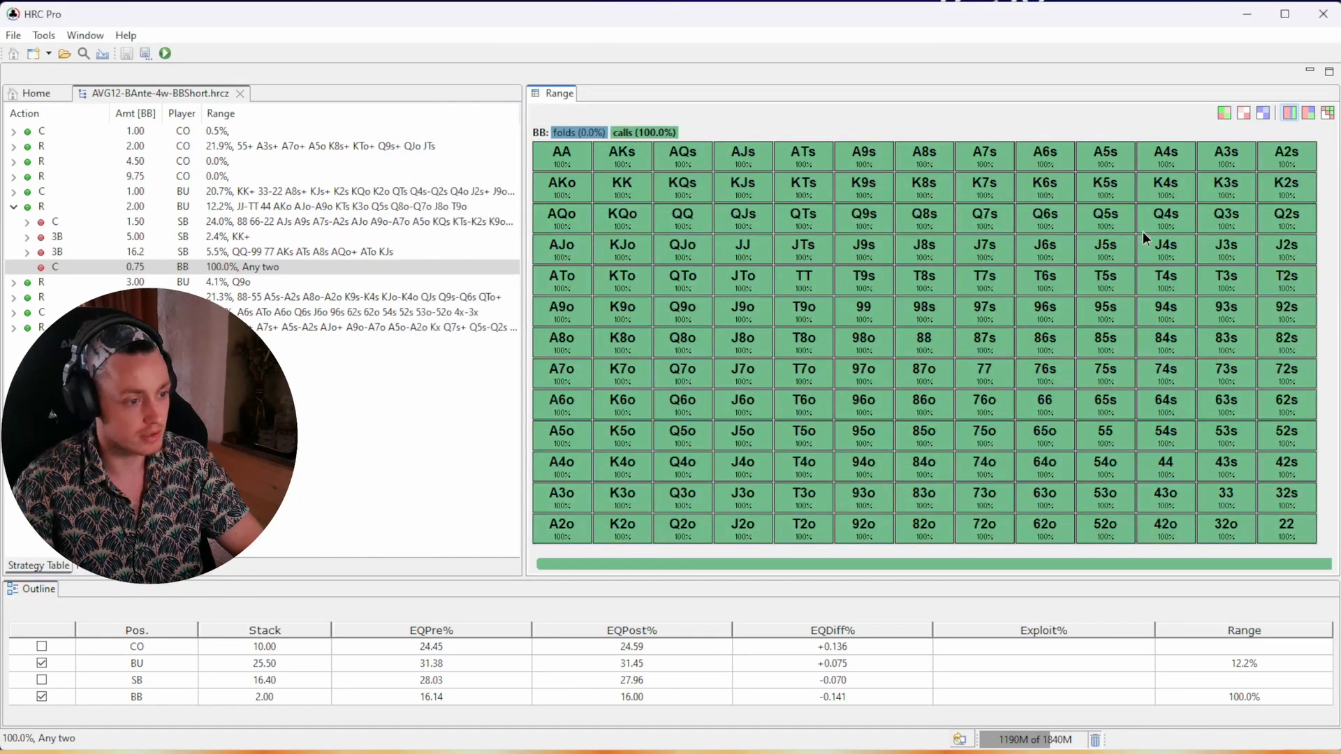
click(284, 143)
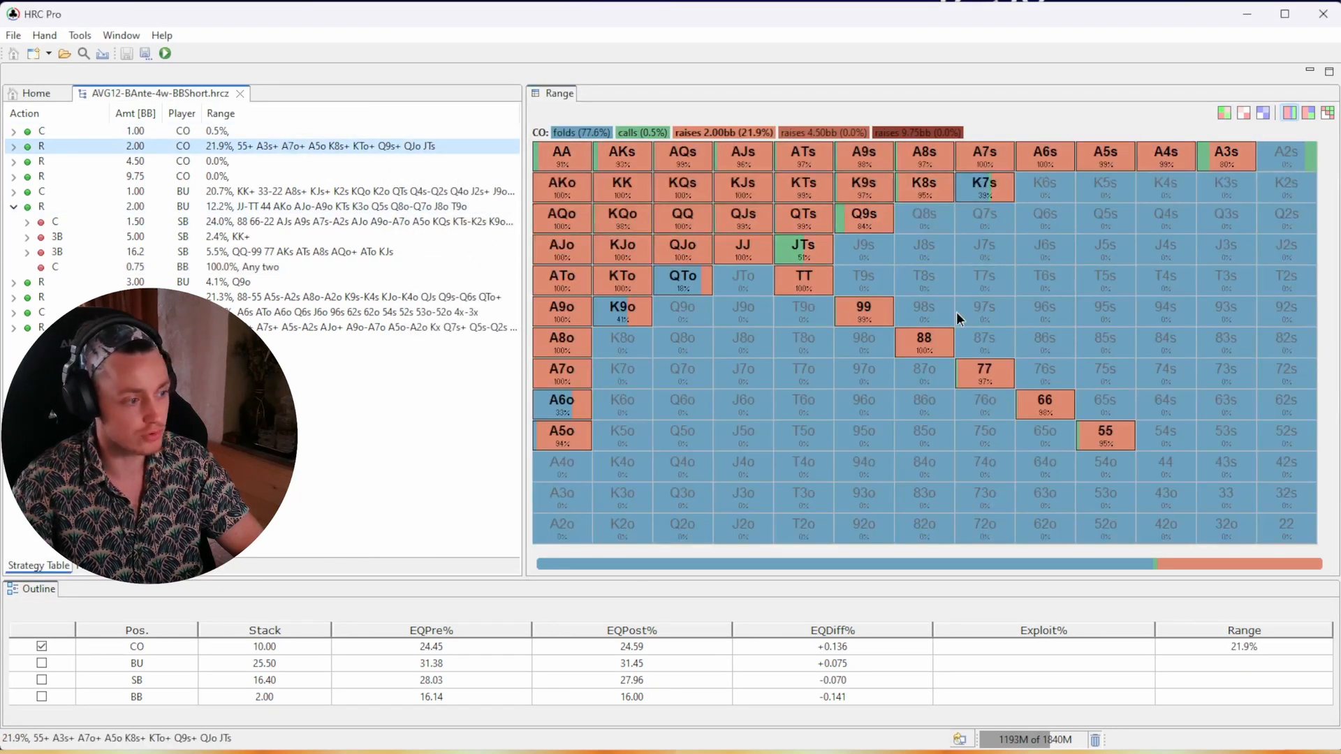
- Examine the Future Game Simulation and General Performance preferences and close them without changes
click(119, 38)
click(144, 71)
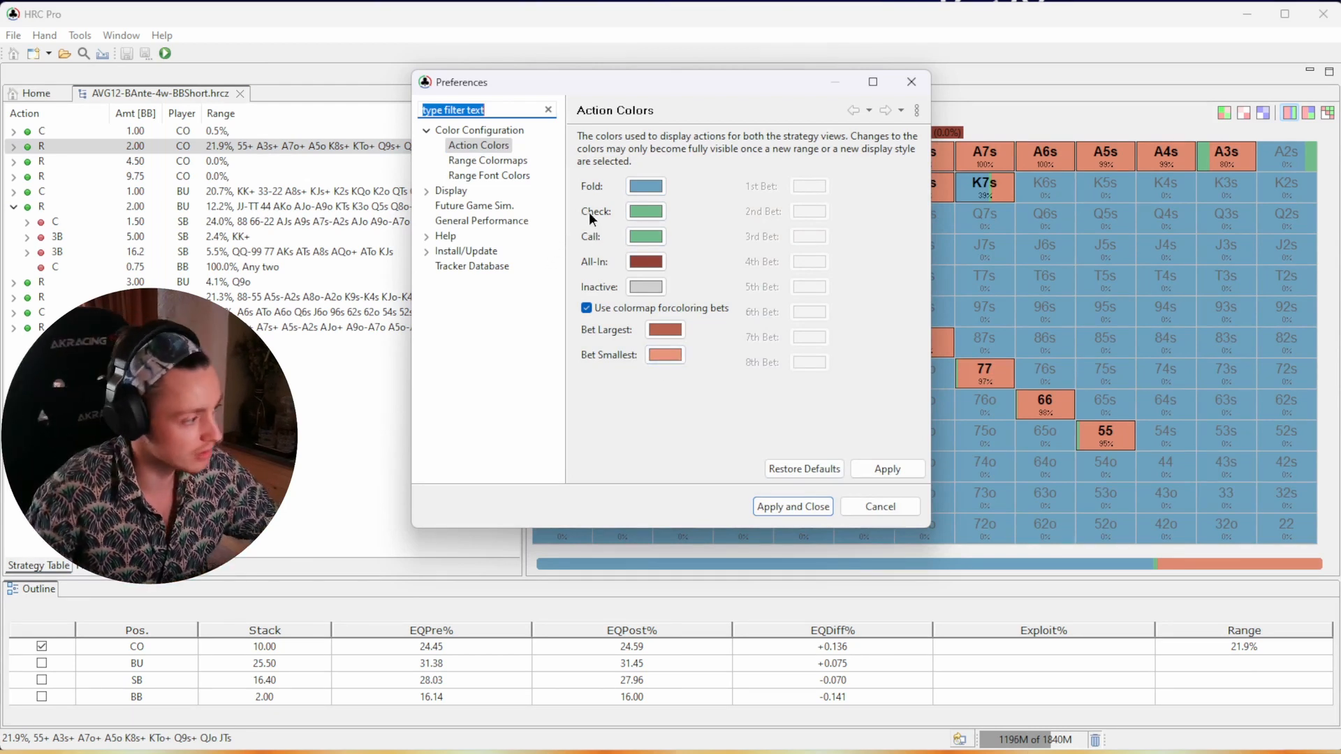
click(472, 204)
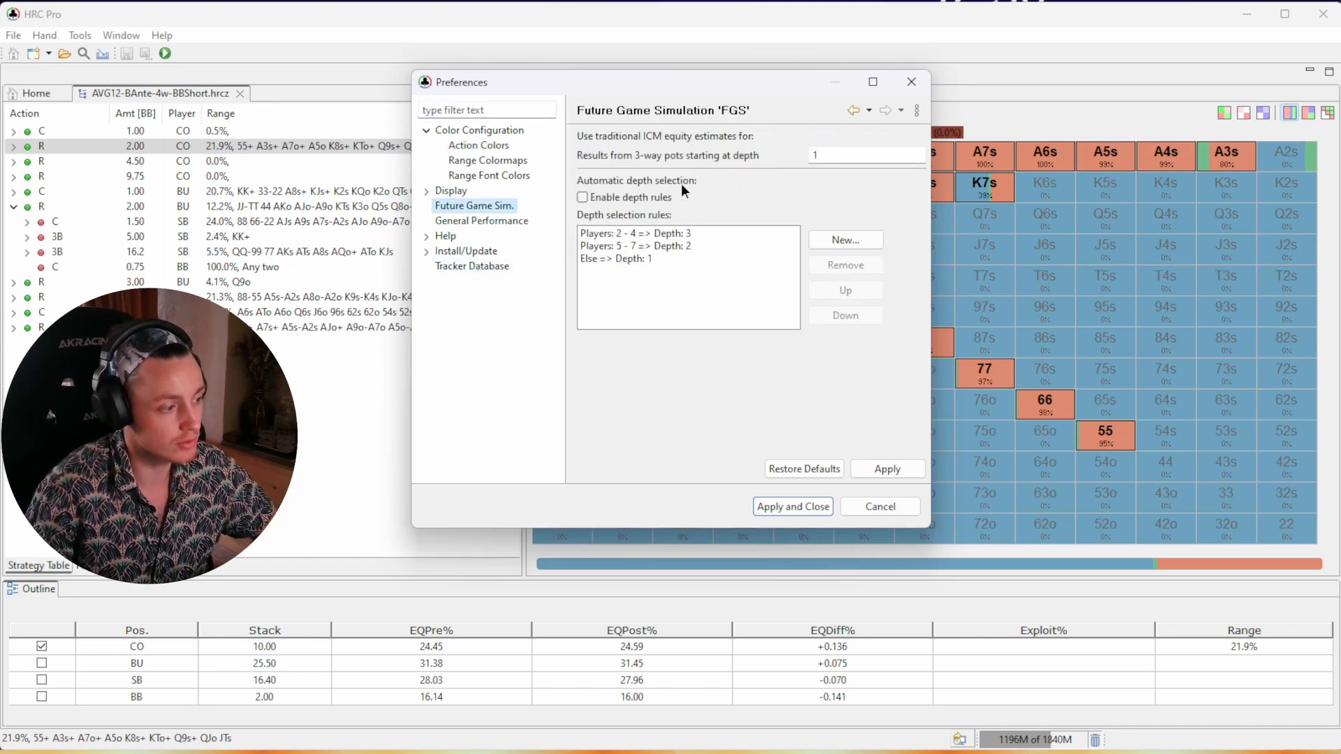
click(491, 222)
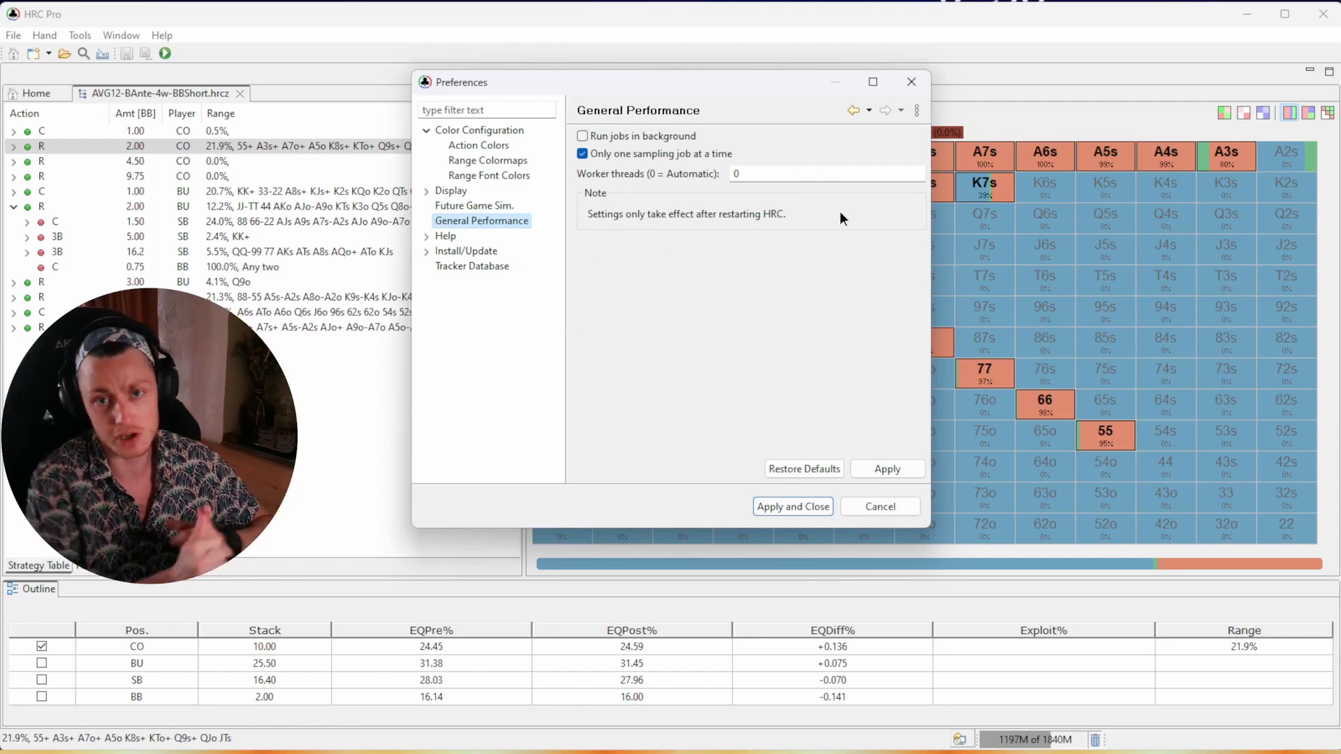
click(911, 81)
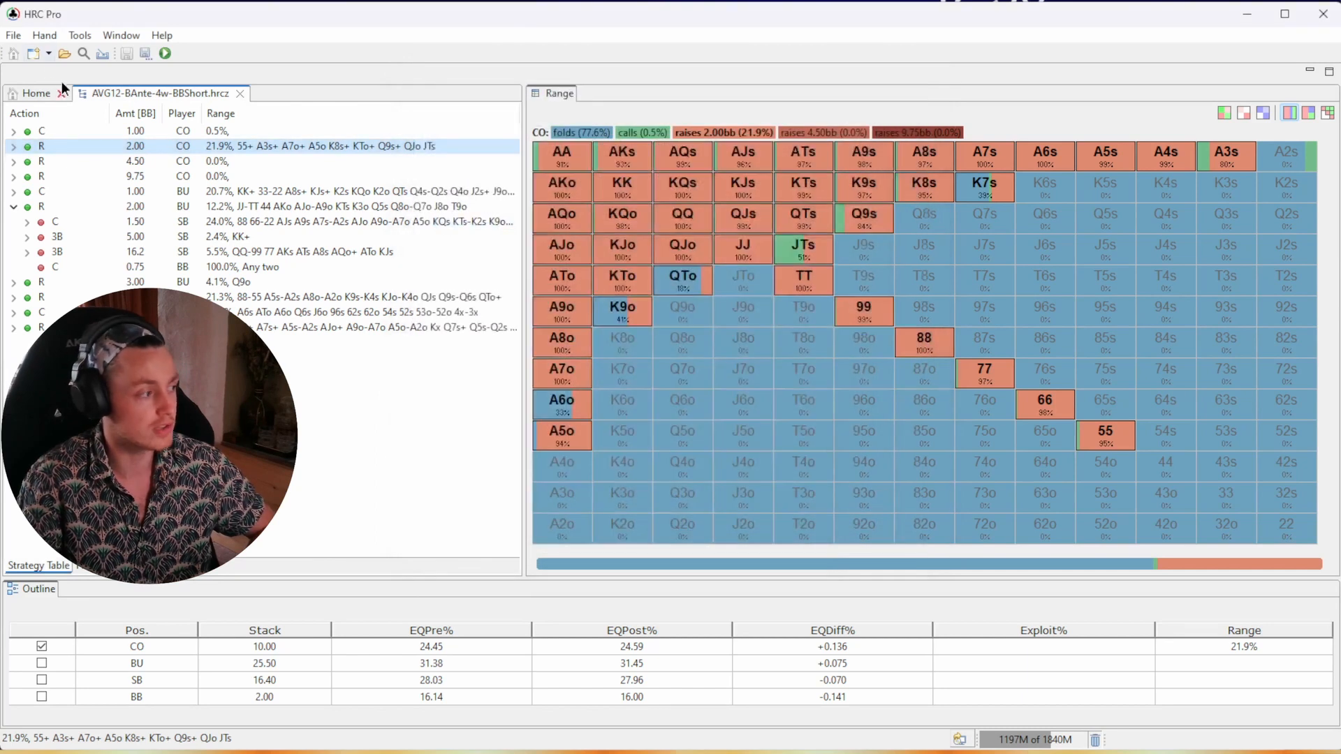
click(40, 93)
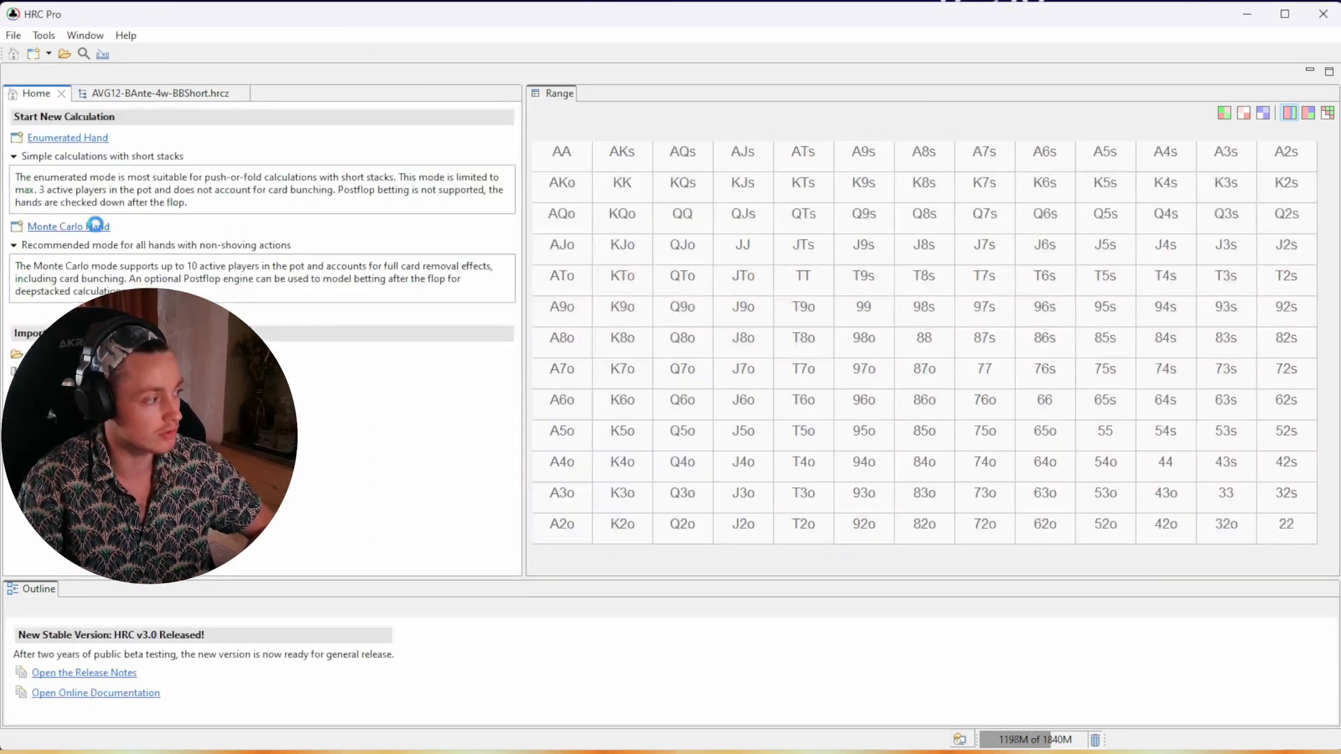
click(94, 227)
key(Escape)
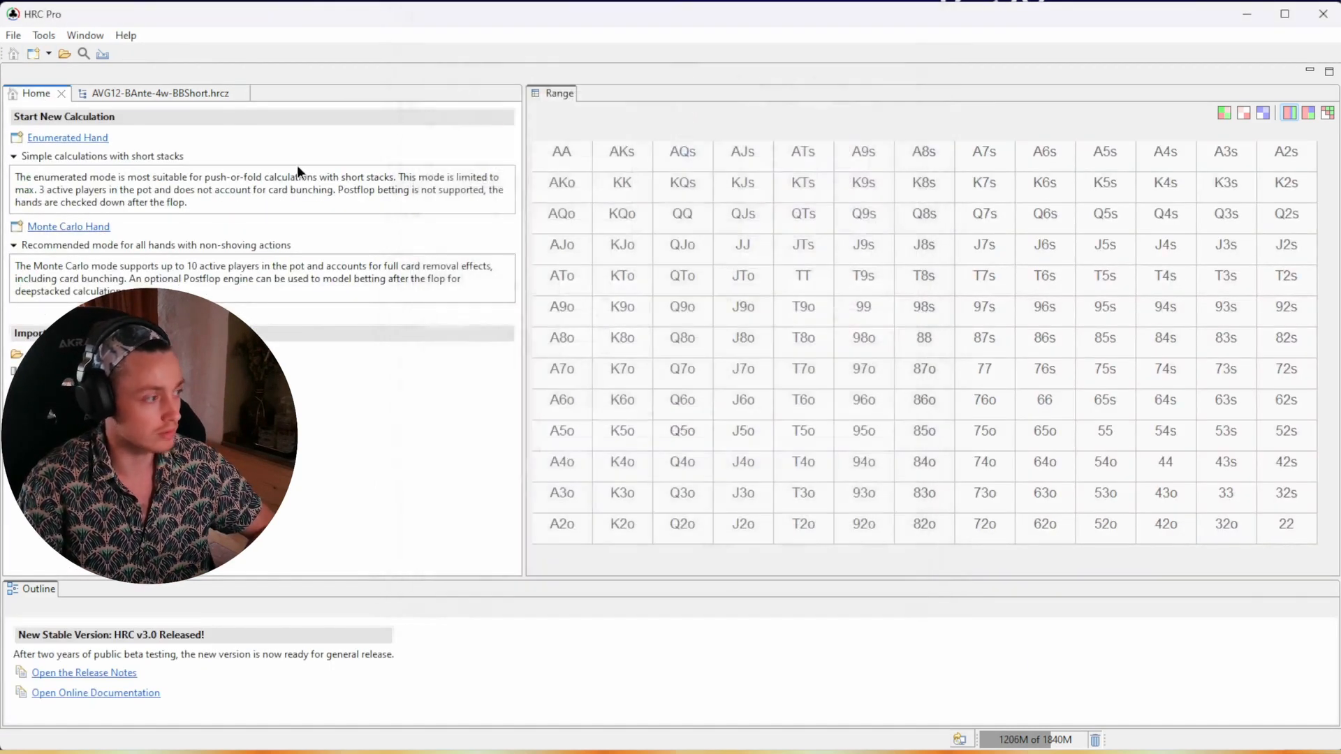
click(156, 93)
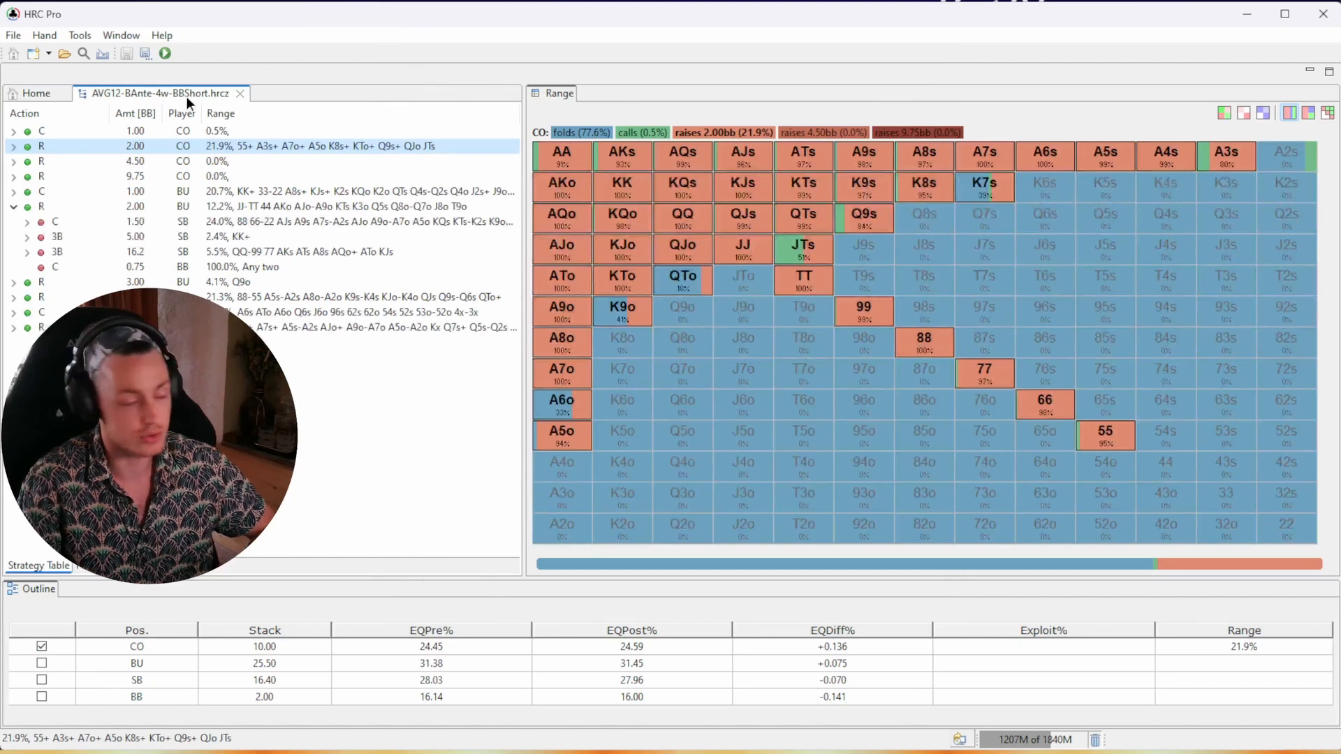
- Collapse the BU's 2bb raise, display hand EVs for the CO's 2bb raise and examine the strategy details for A5s
click(13, 206)
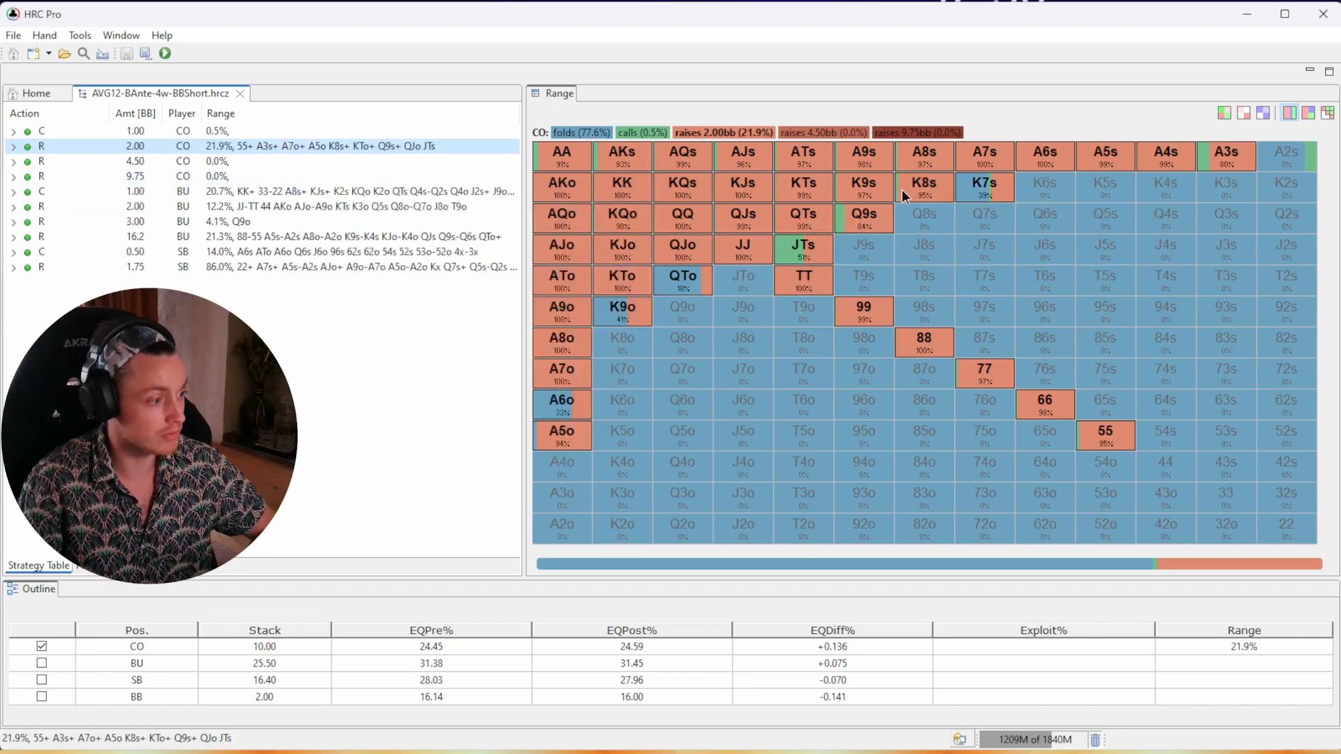
click(1224, 112)
mouse_move(1016, 145)
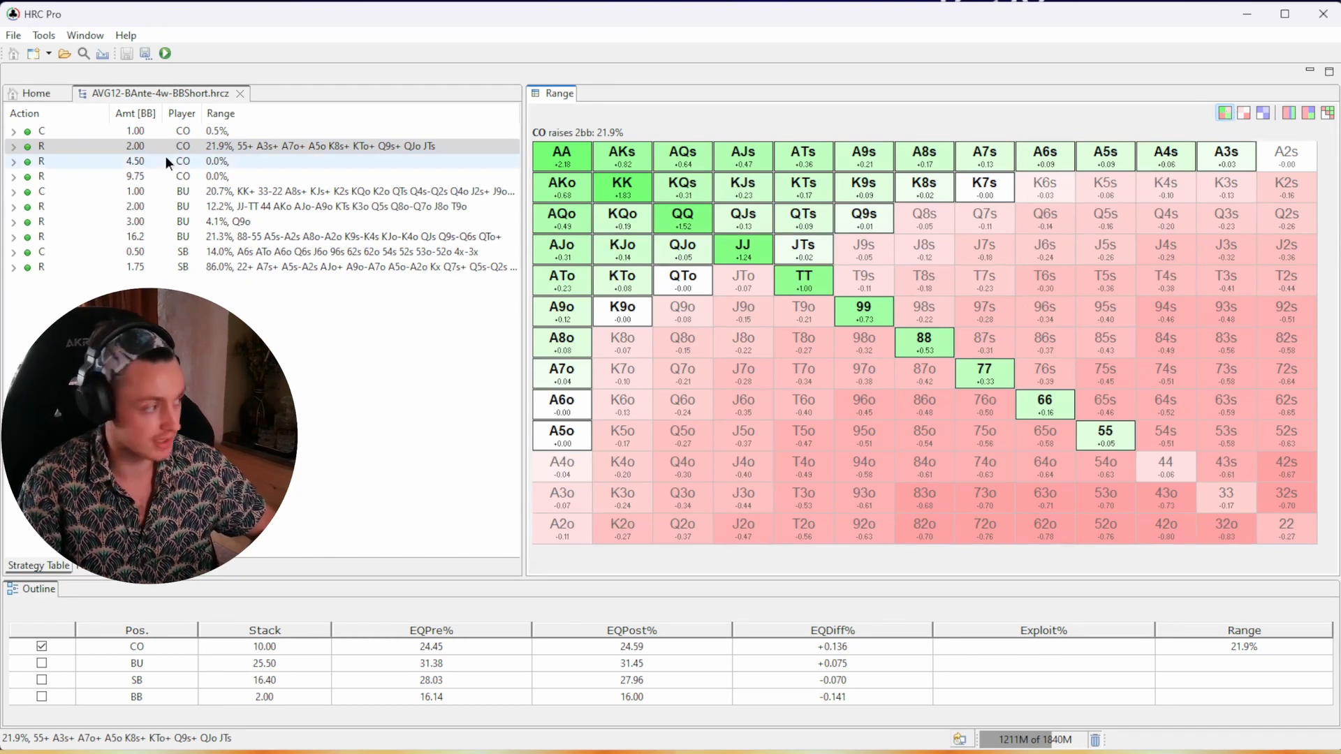
click(132, 145)
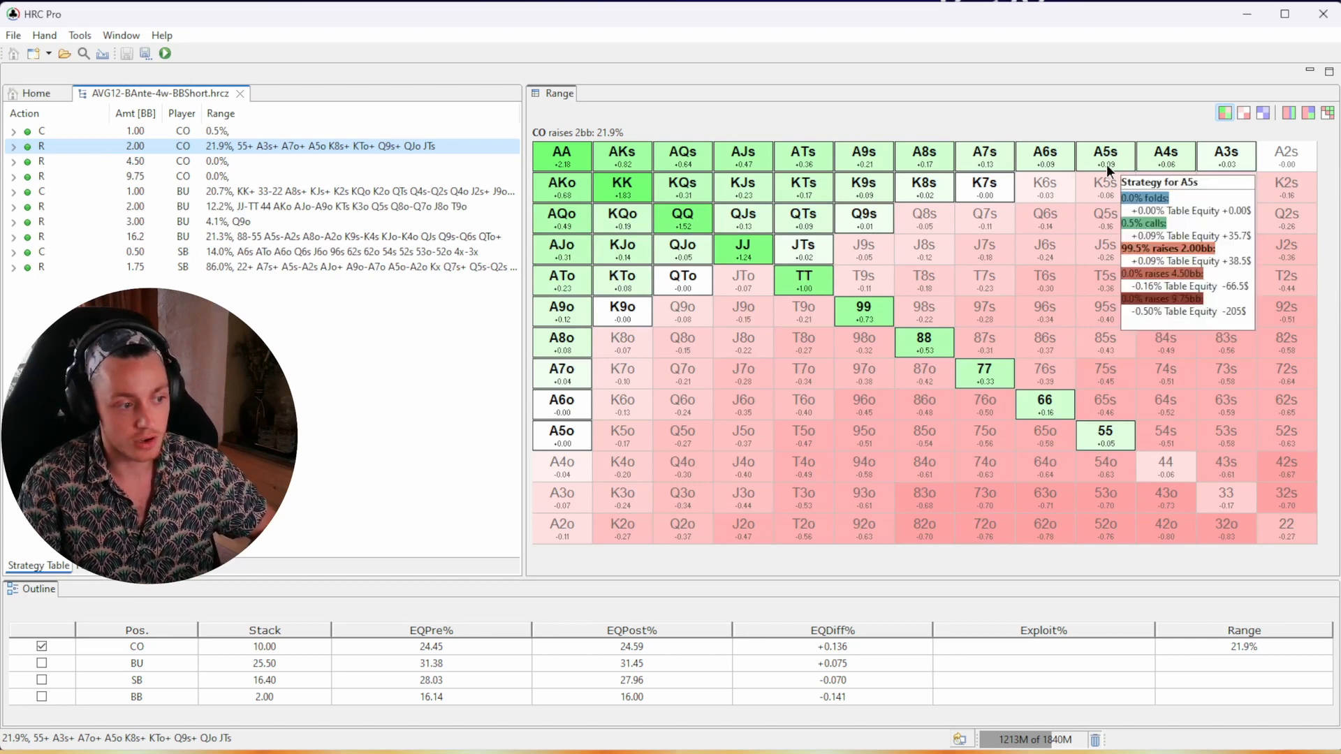
click(1105, 165)
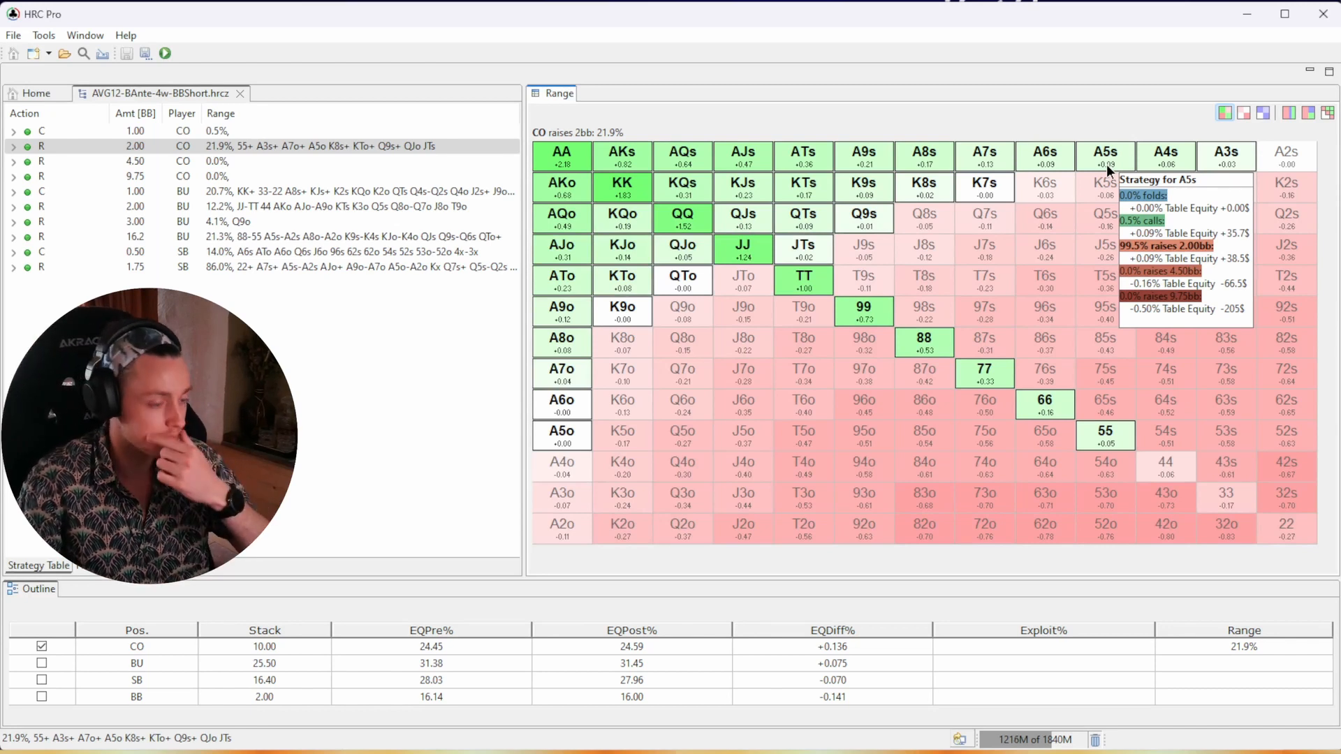
- Examine the CO's limp and raise ranges with comparative EVs, and switch the 2bb raise to the single-action frequency display
click(1242, 113)
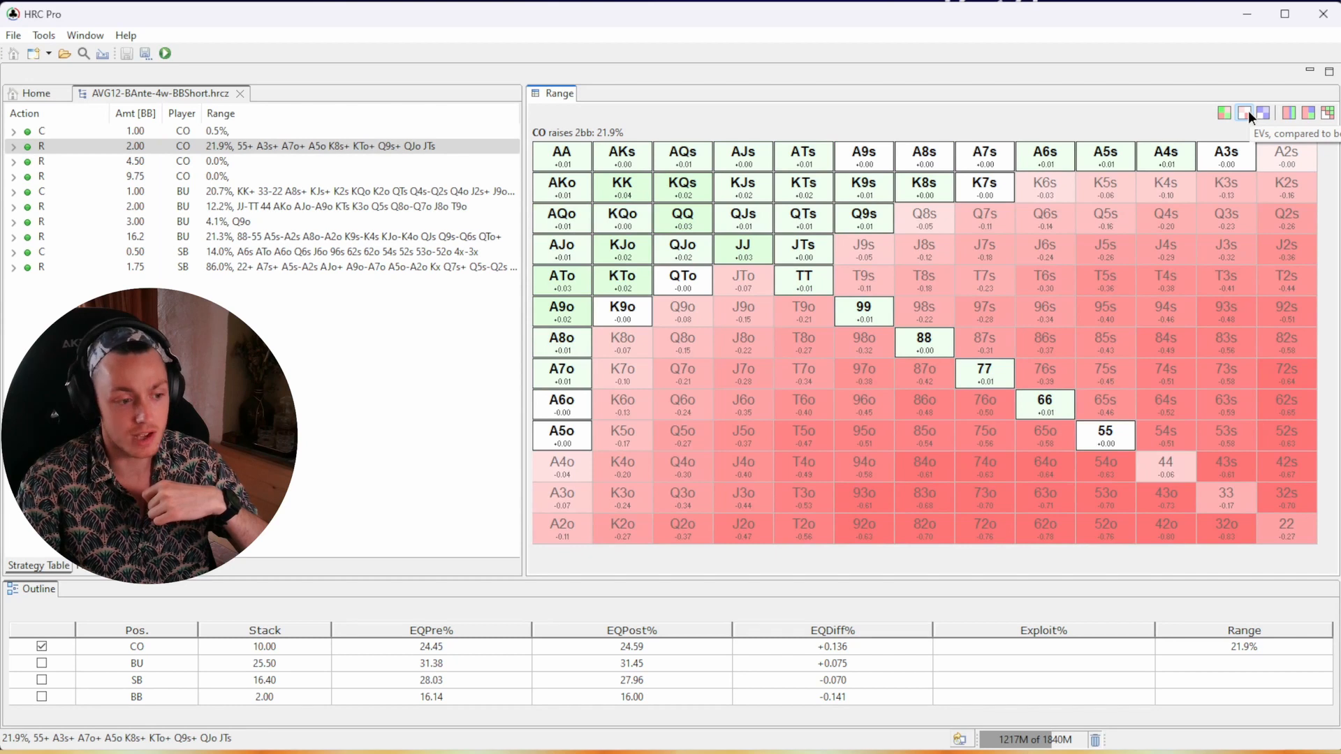
click(132, 132)
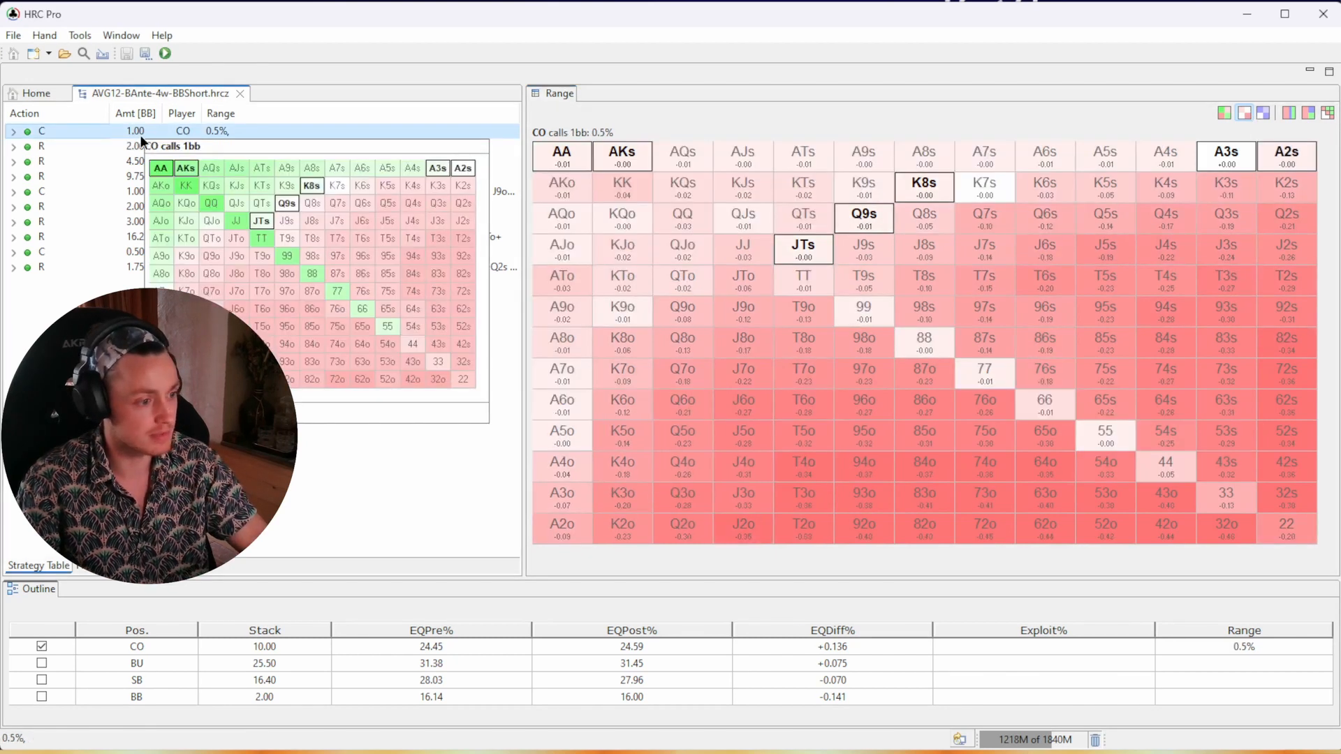
click(113, 146)
click(187, 177)
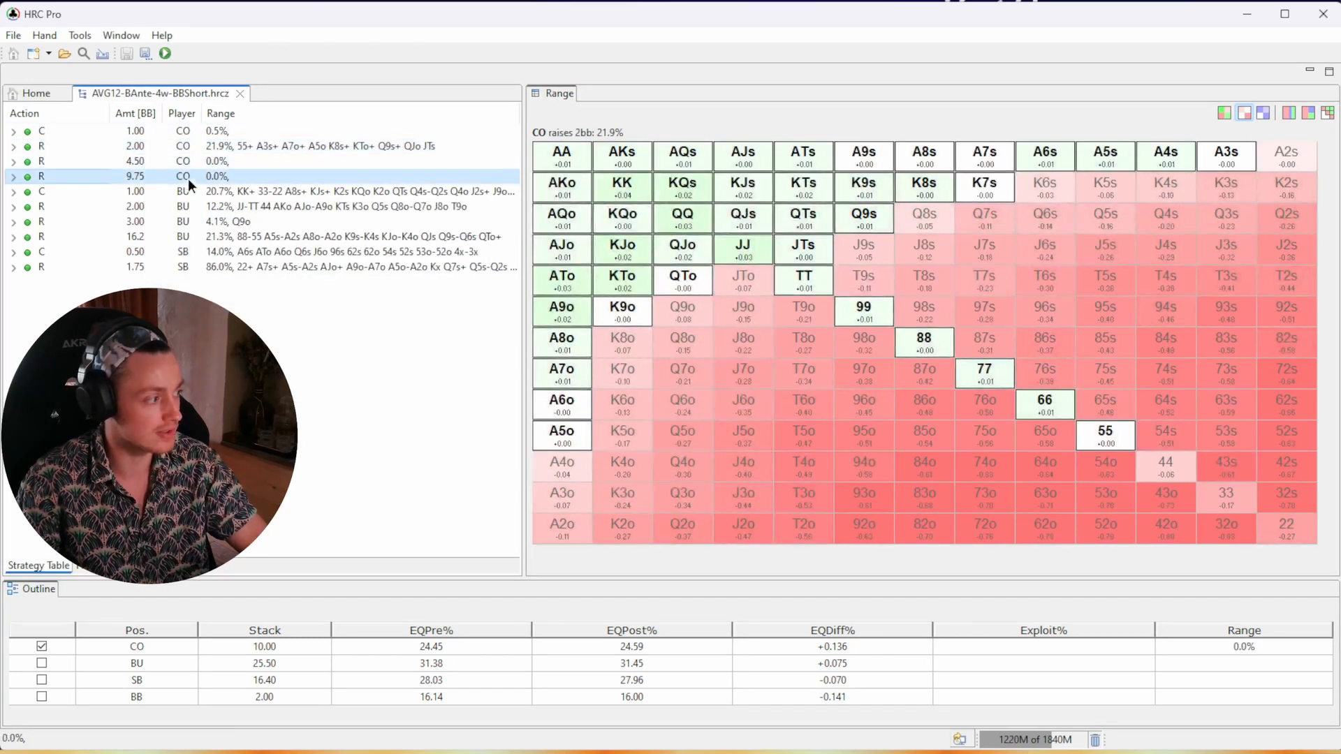
key(Up)
key(Up)
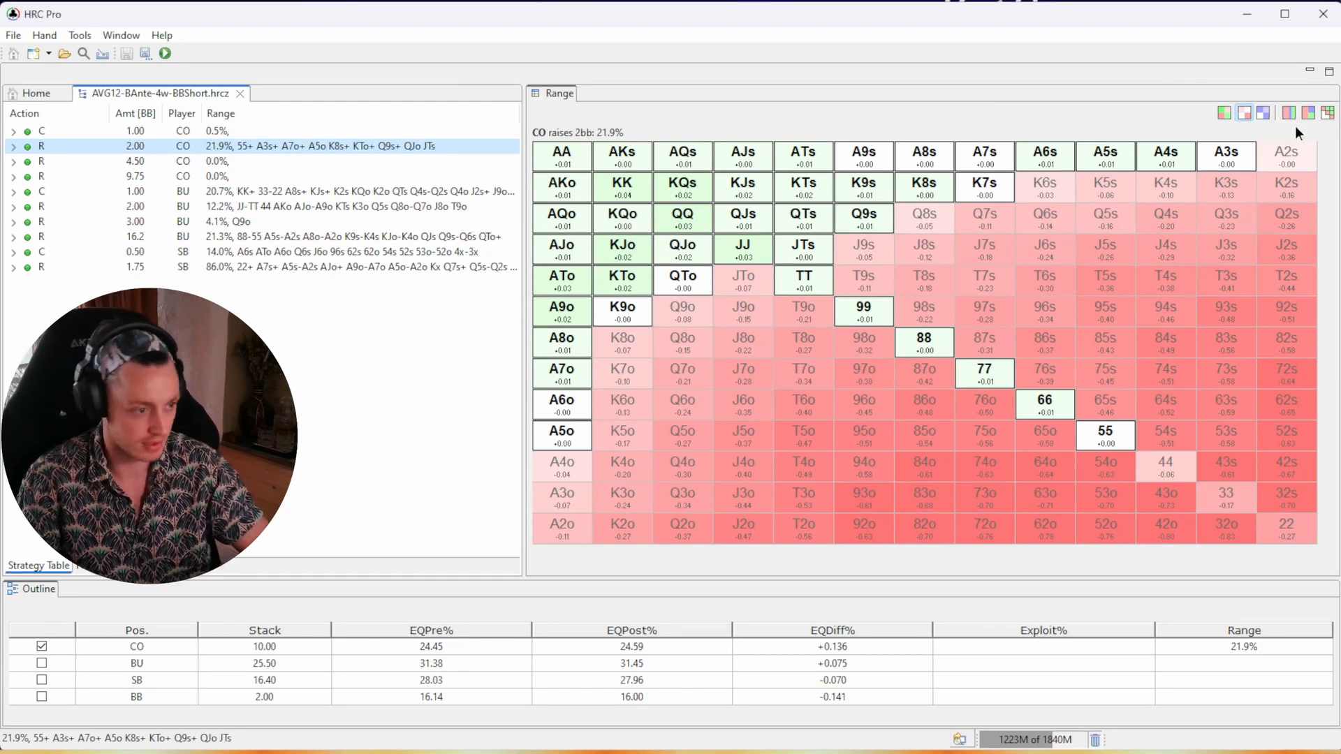
click(1261, 112)
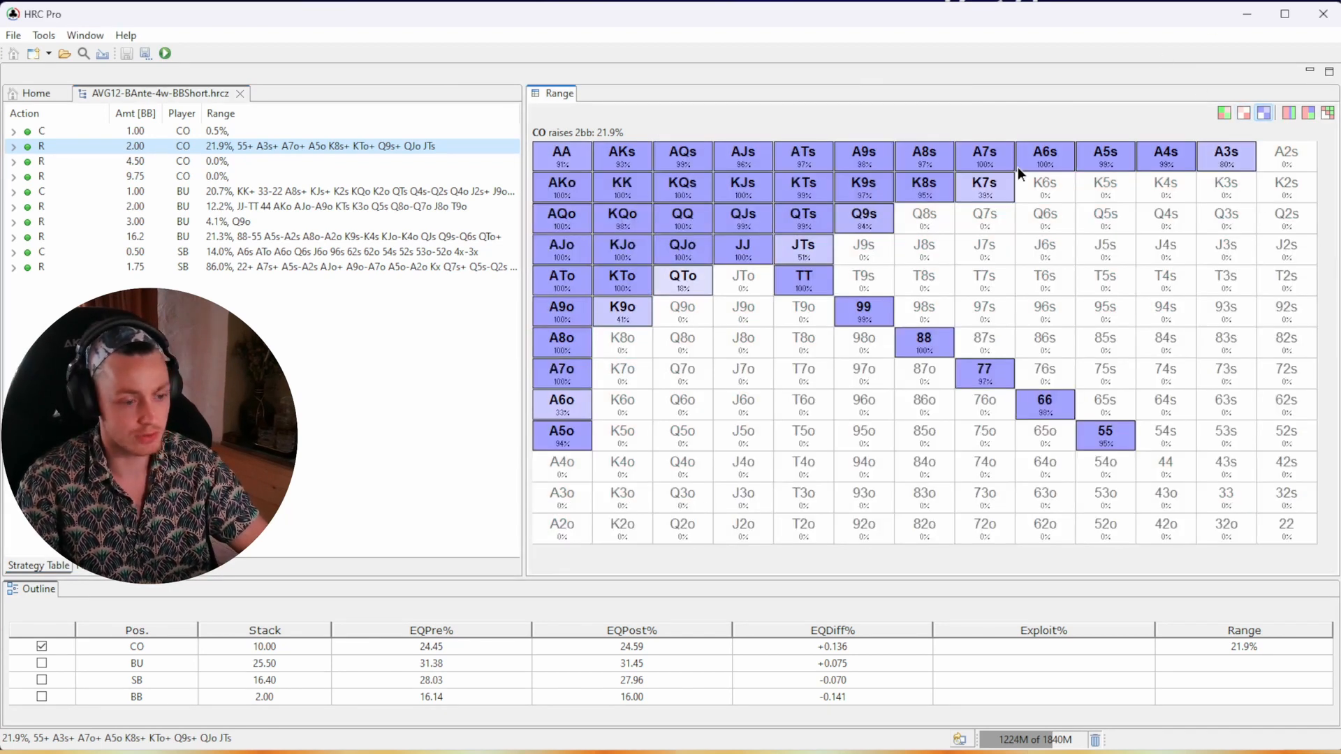
- Display the CO's colour-coded strategy of all actions as vertical bars, with diagonal splits, and with low-frequency noise removed
click(1288, 112)
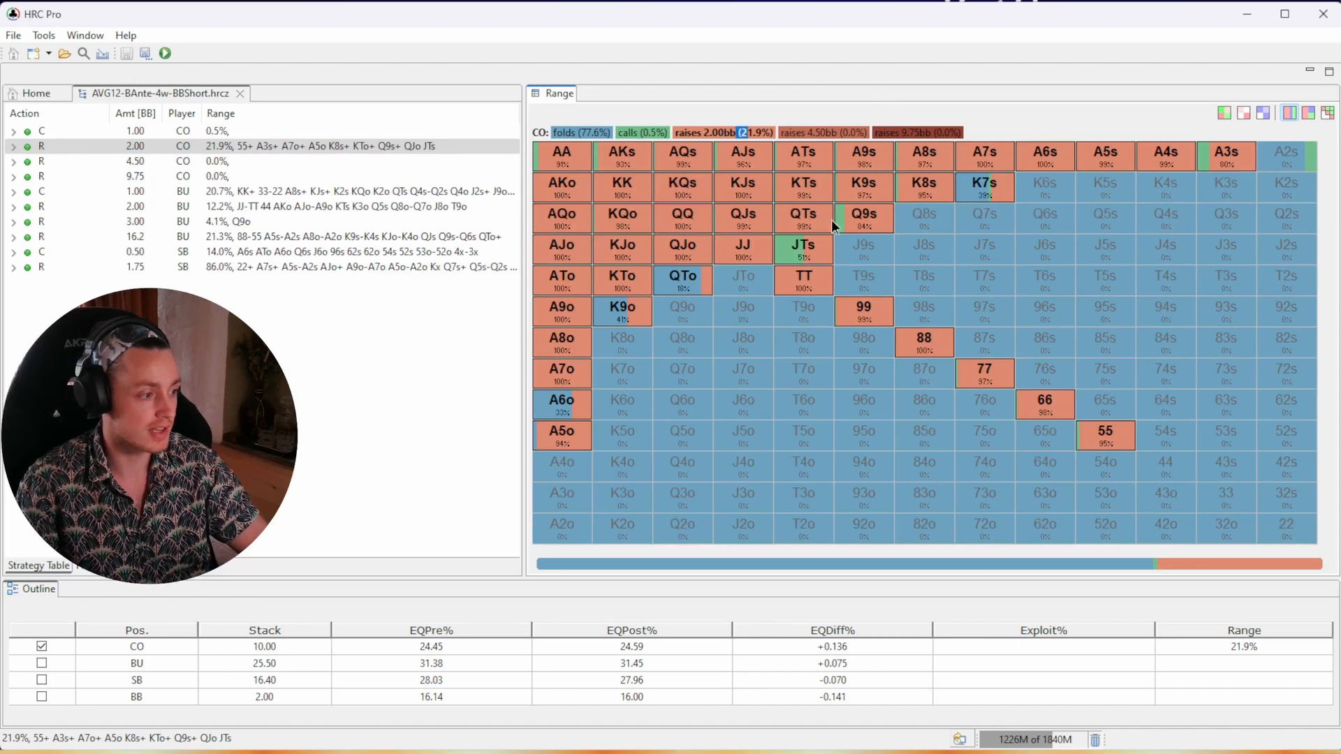
drag(813, 133, 850, 133)
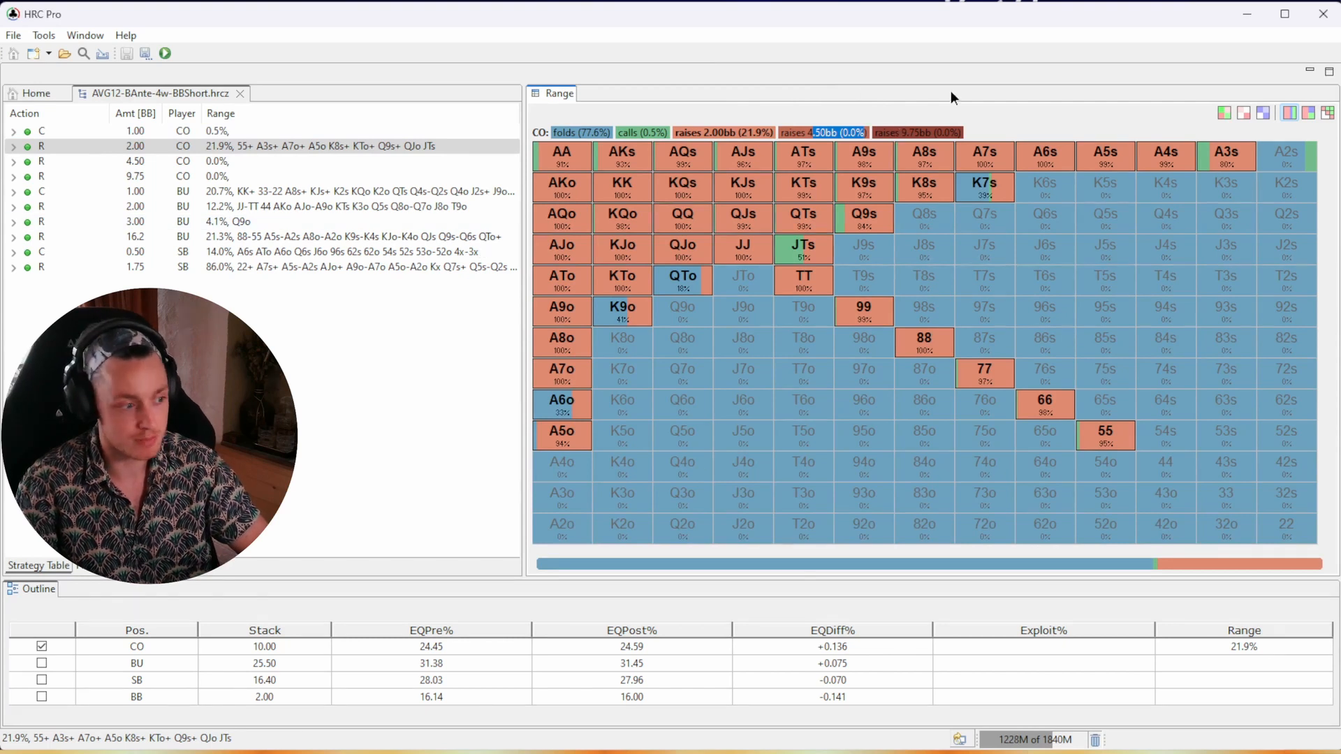
click(1306, 114)
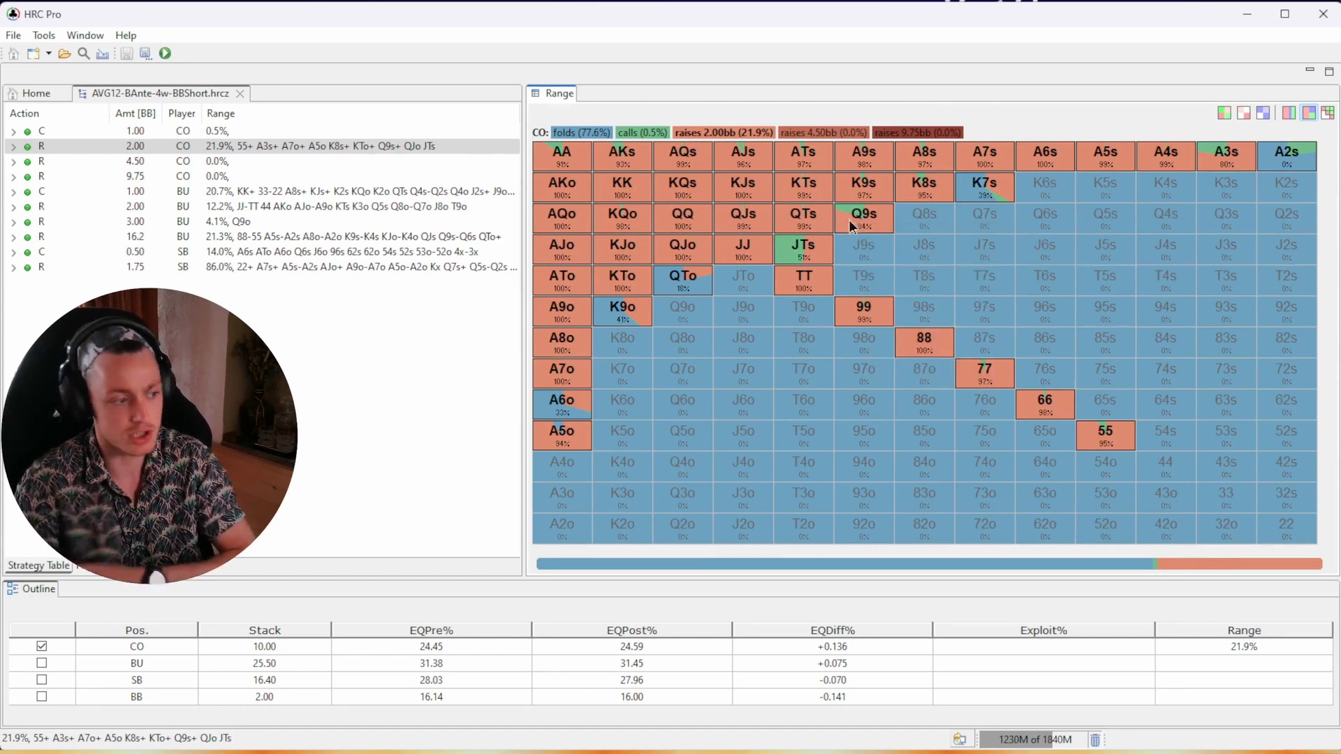
click(1328, 112)
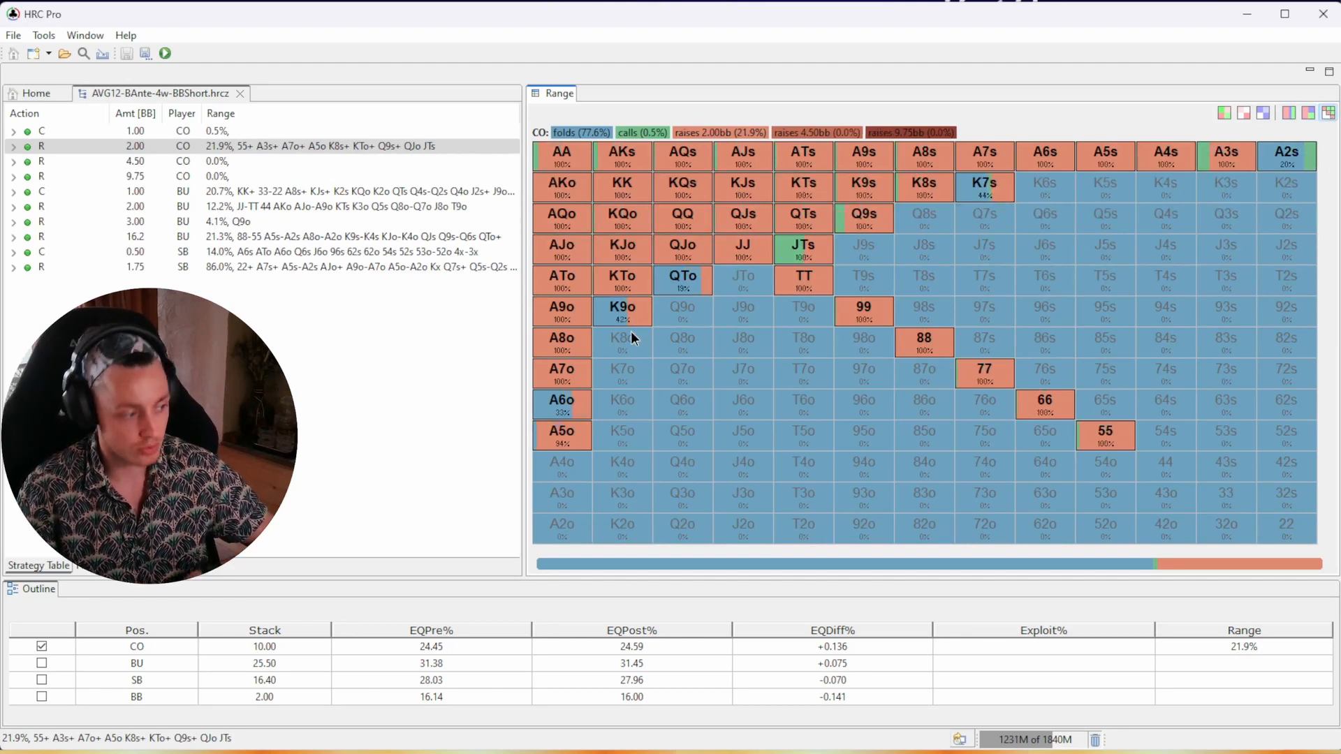
- Compare the strategy details for K9o in the noise-free display and the exact-frequency bar display
mouse_move(622, 325)
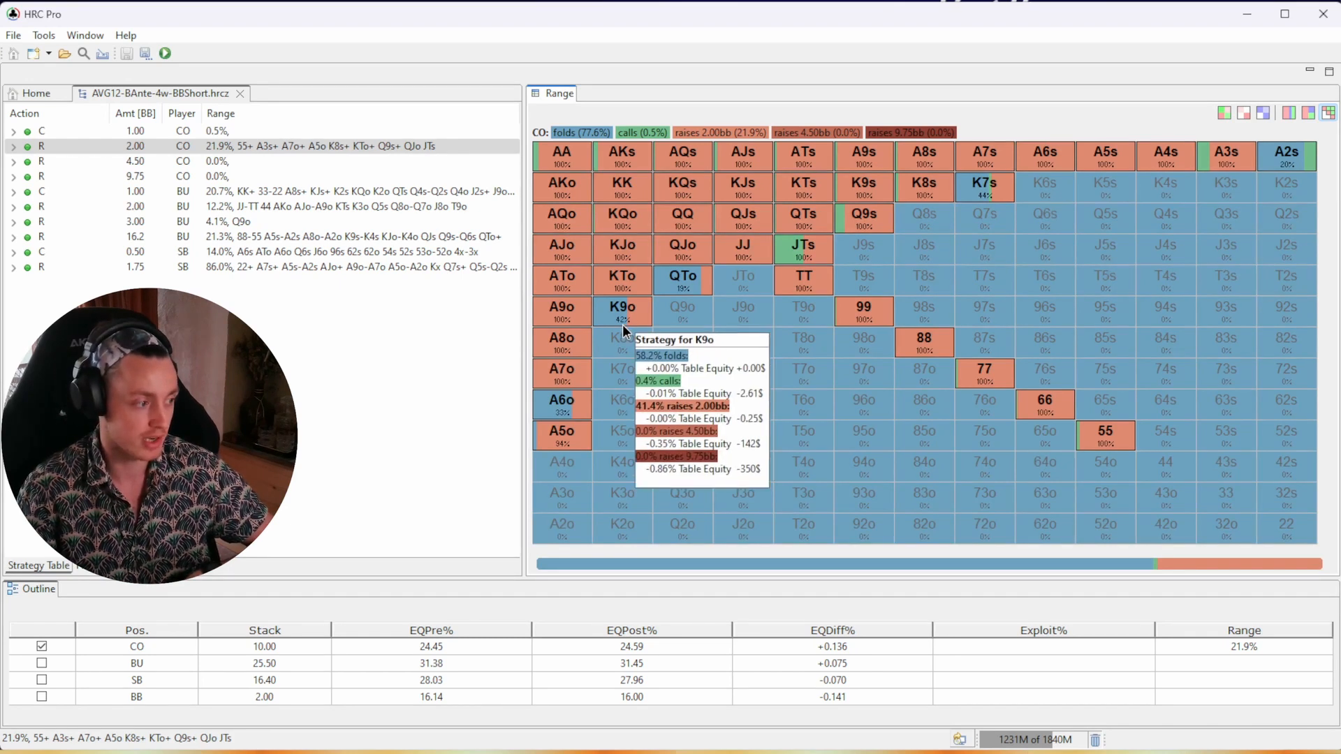
click(1289, 113)
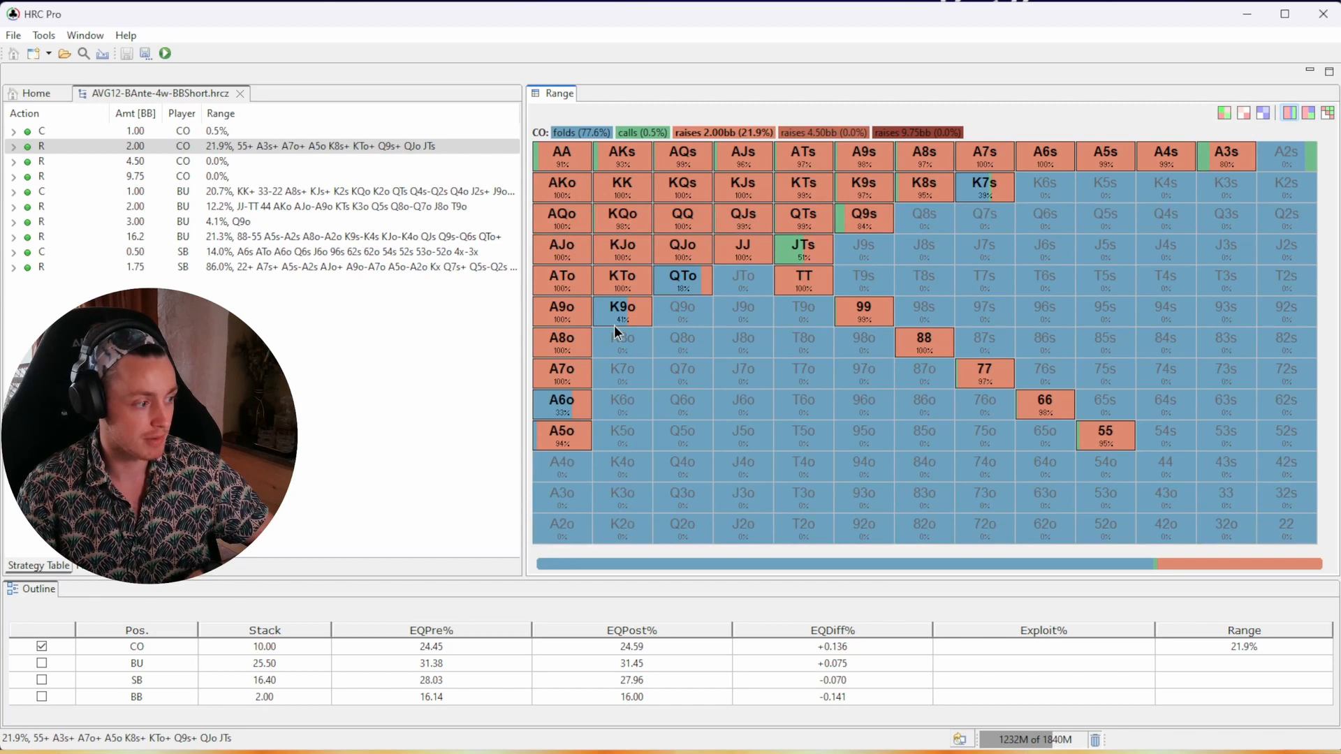
mouse_move(623, 315)
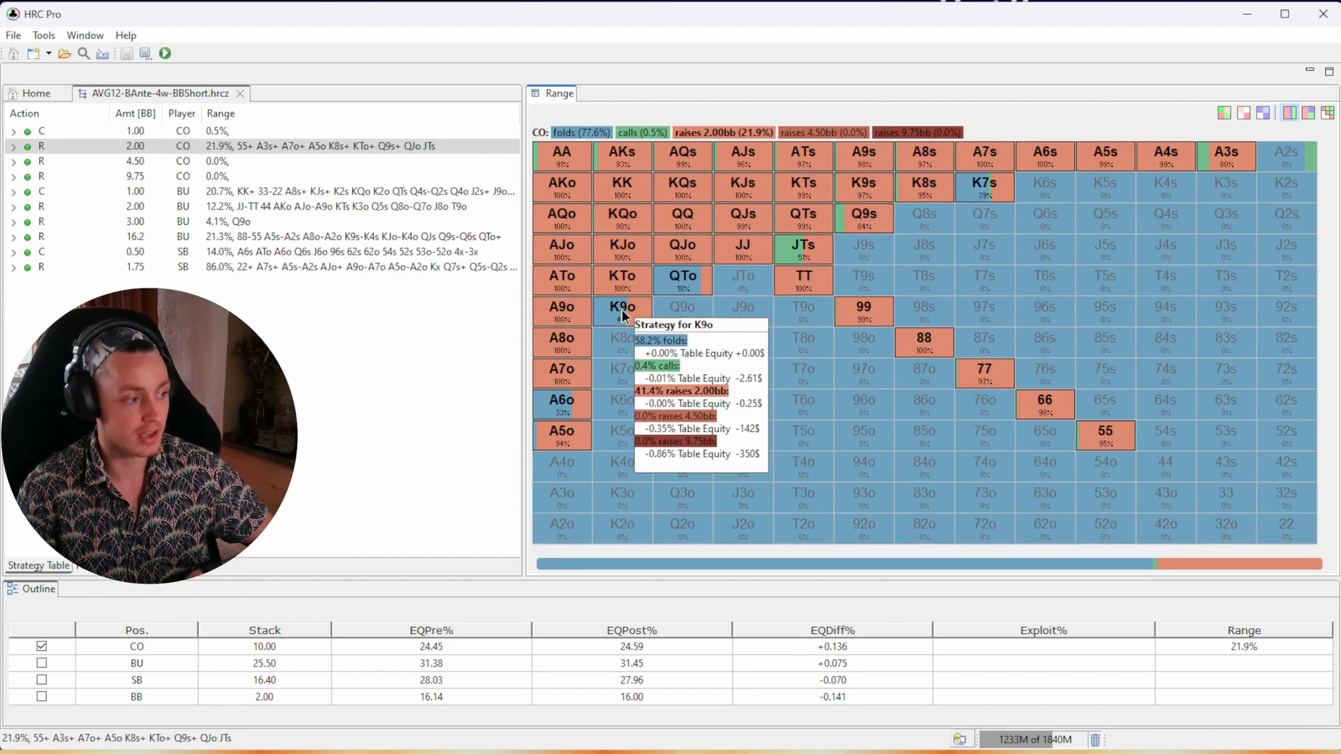
- Compare the CO's noise-free strategy, hand EVs and colour-coded strategy bars for the 2bb raise, and finish on the hand EVs
click(1328, 113)
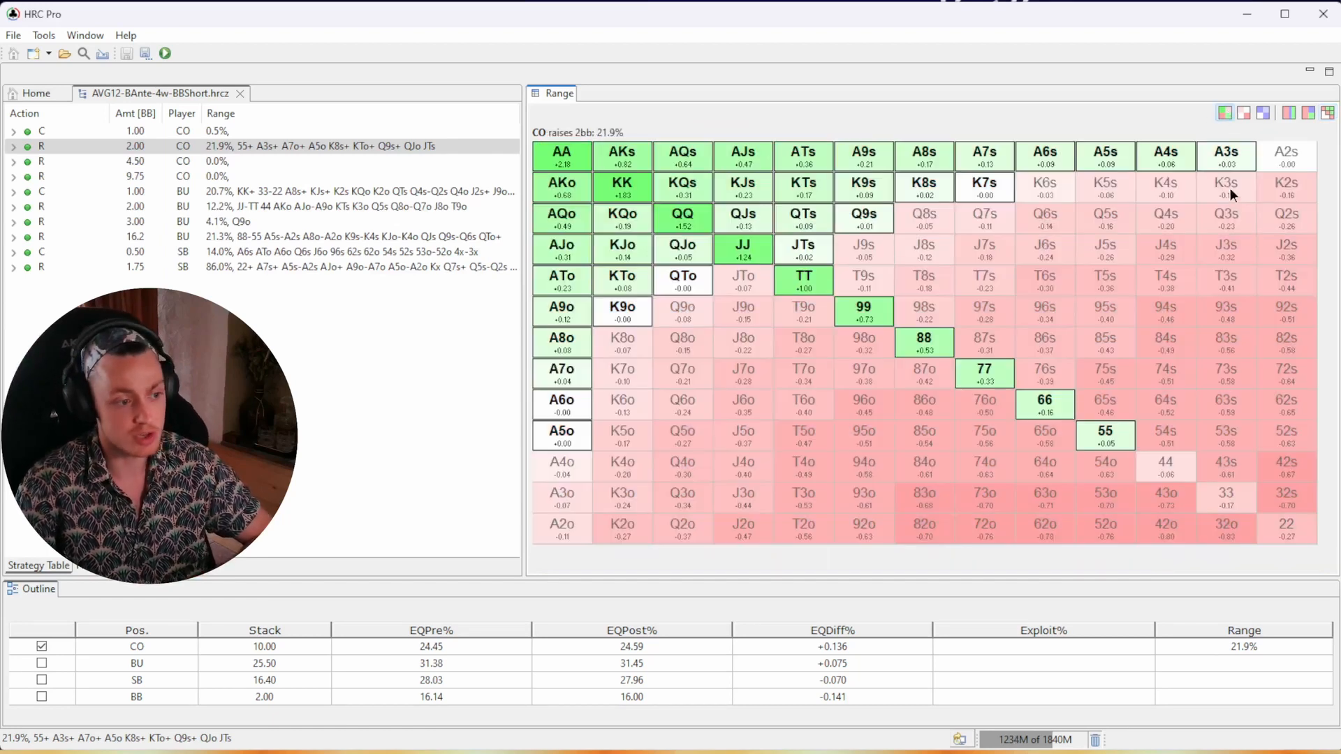
click(1226, 112)
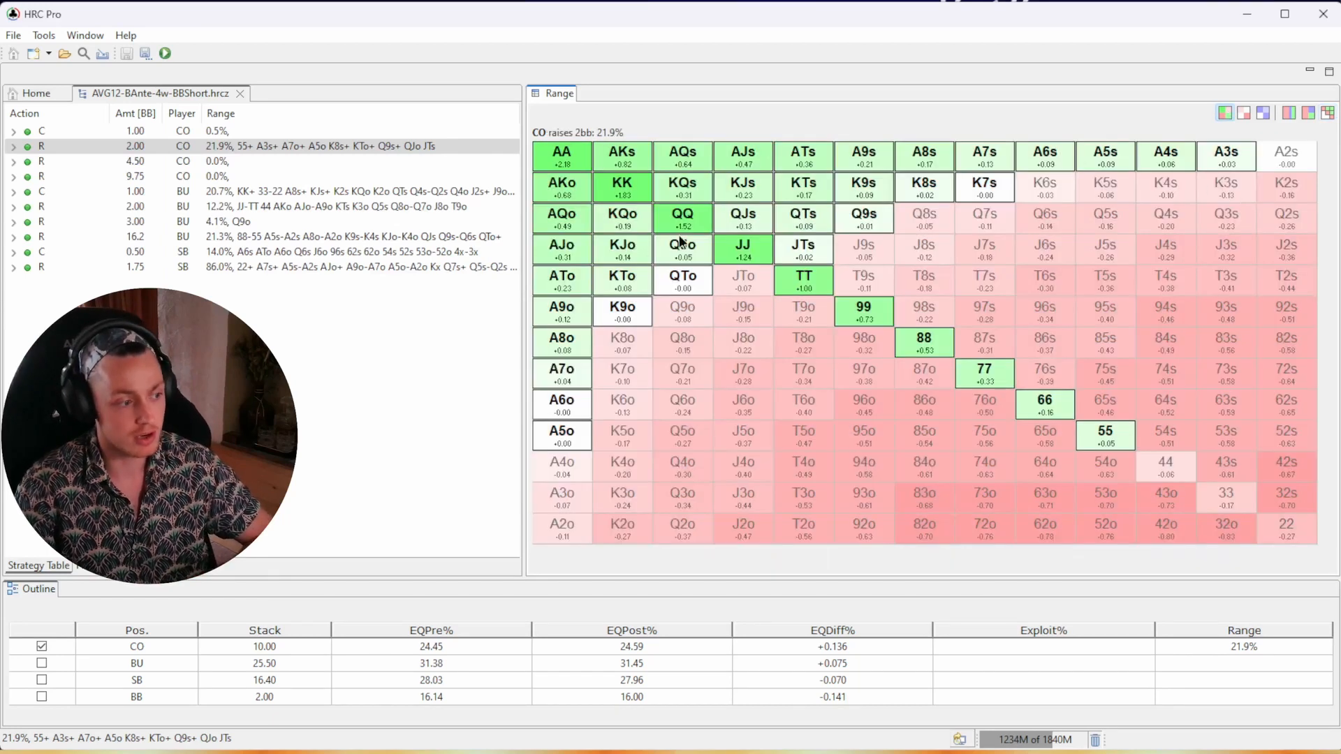
click(1288, 113)
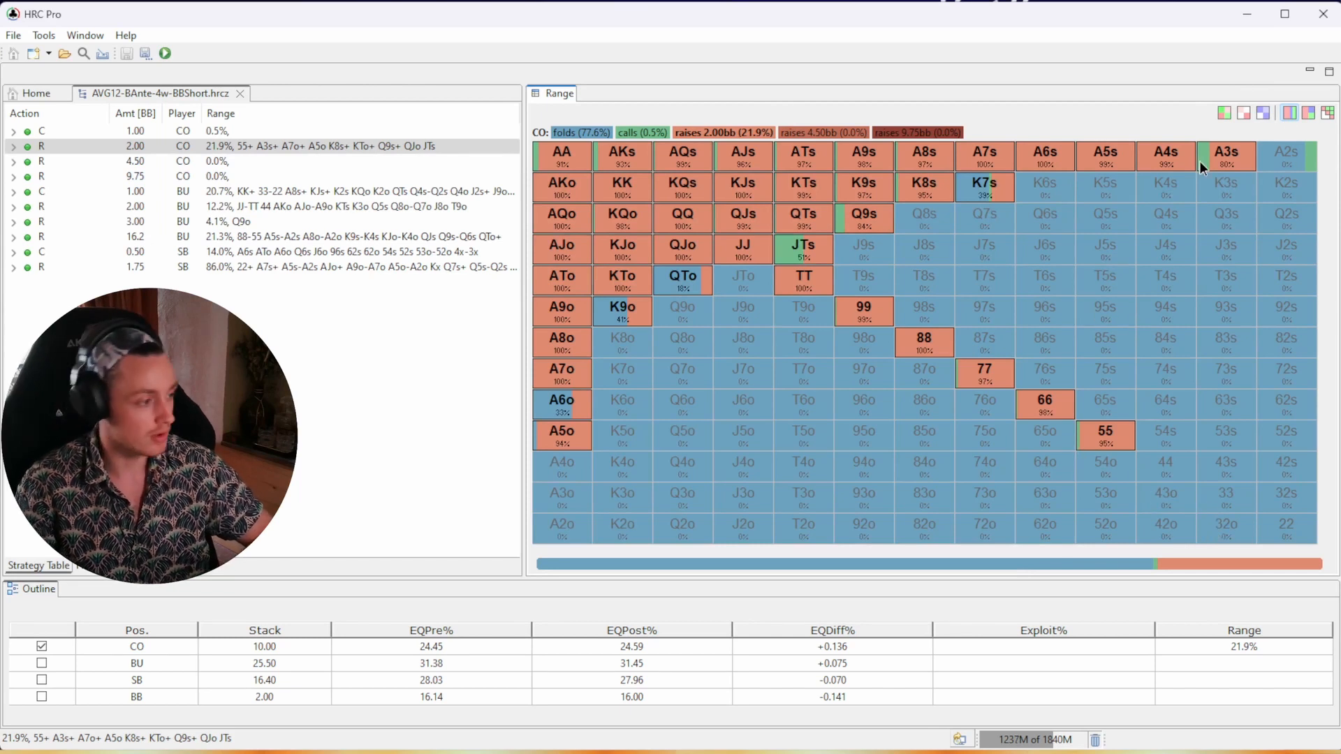
click(1224, 113)
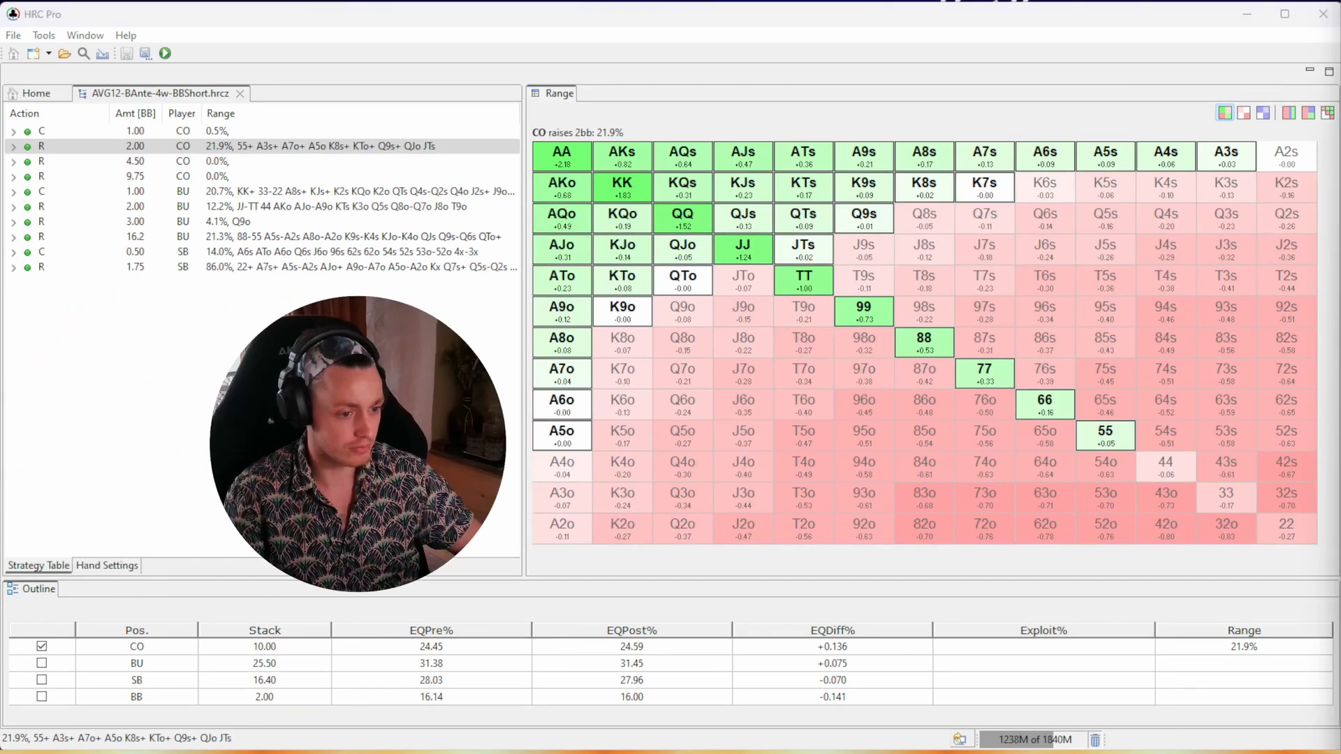
- Show the hand's settings and examine its Hand Data and the preflop settings of the Treeconfig
click(98, 566)
click(15, 132)
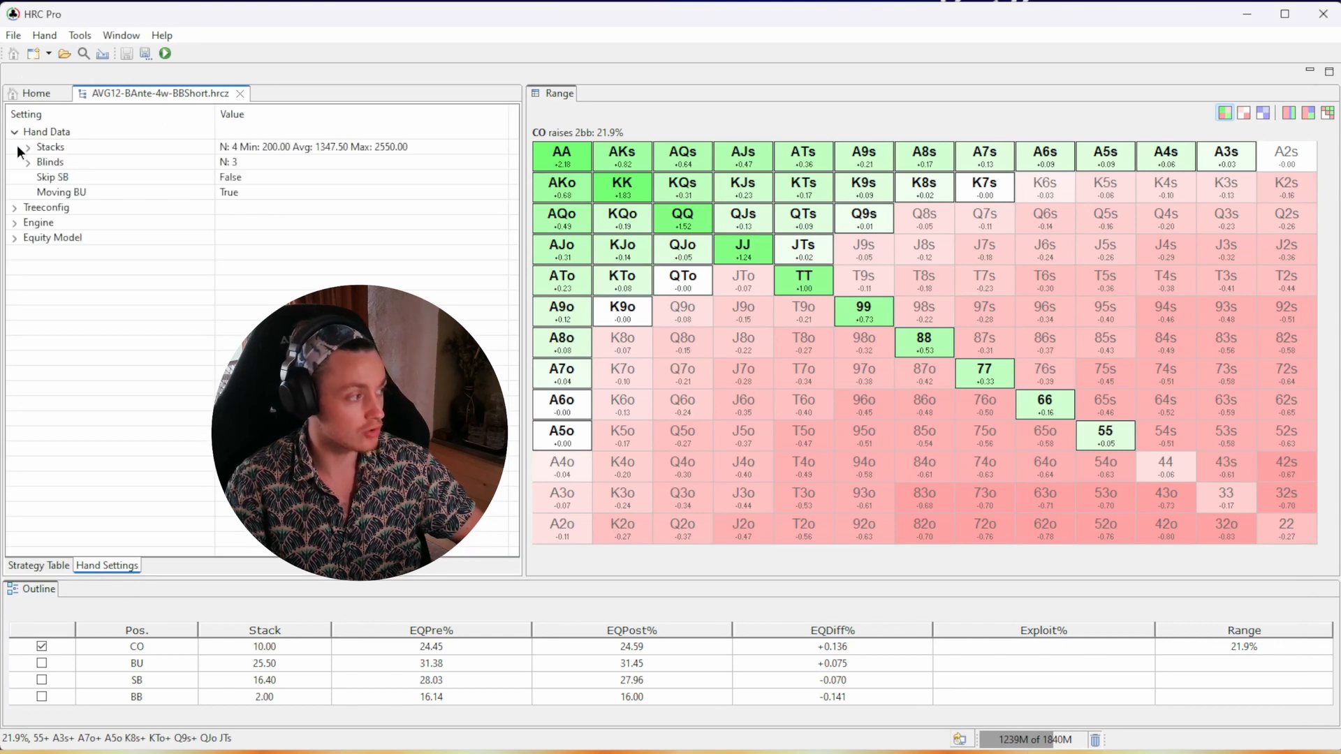
click(15, 207)
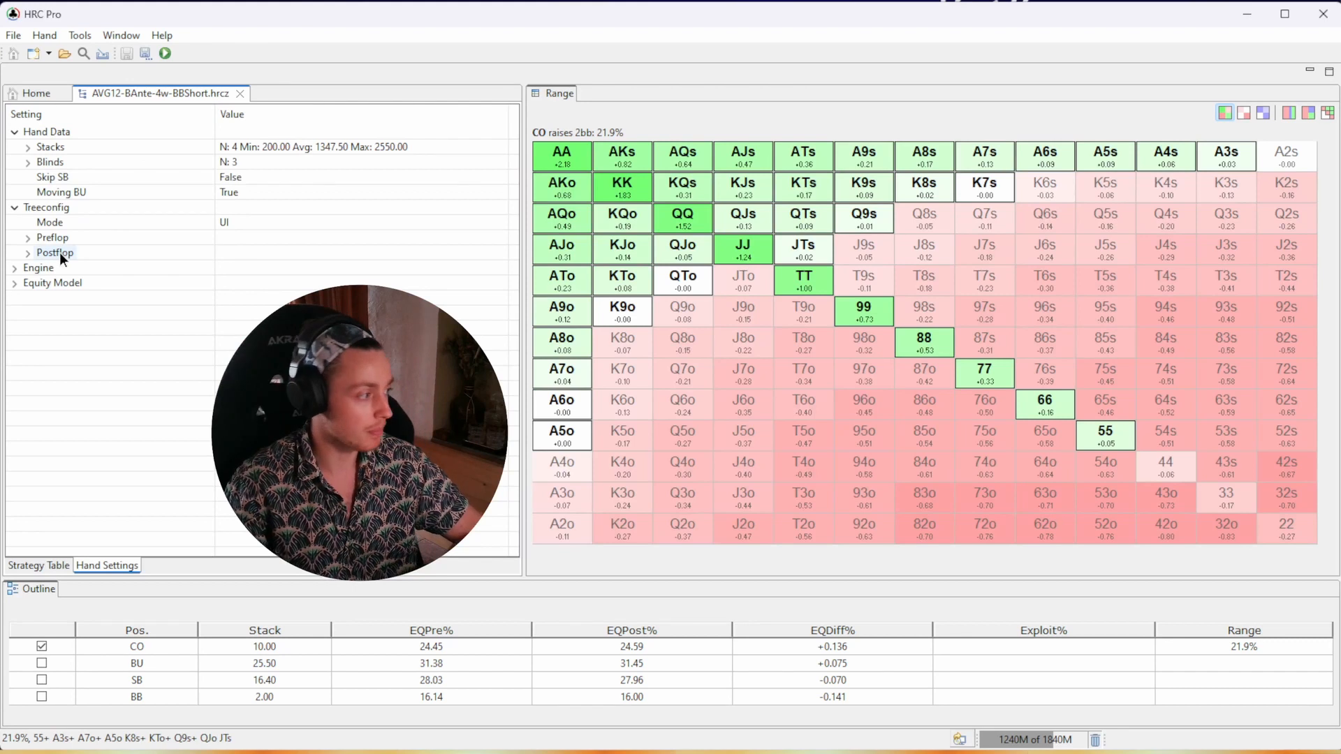
click(28, 237)
click(42, 253)
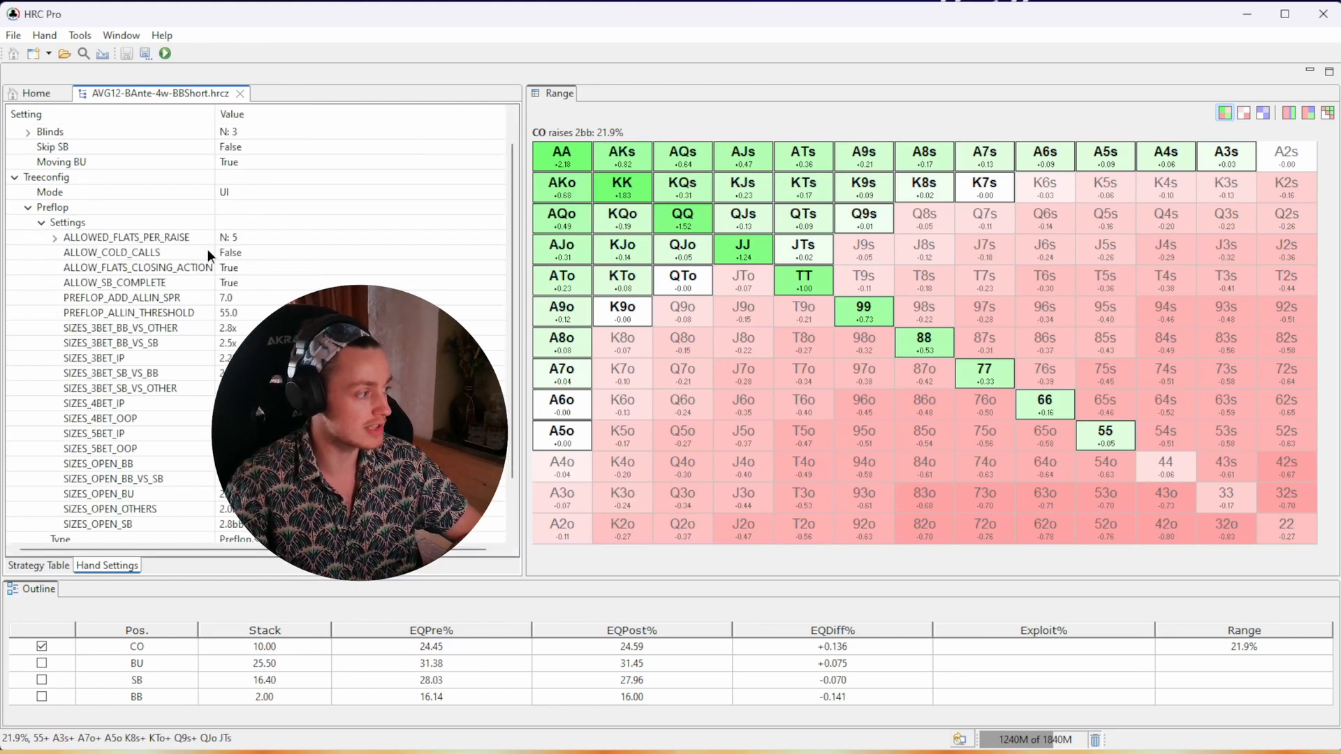
- Collapse the preflop settings, Treeconfig and Hand Data, and return to the strategy table
click(41, 222)
click(13, 208)
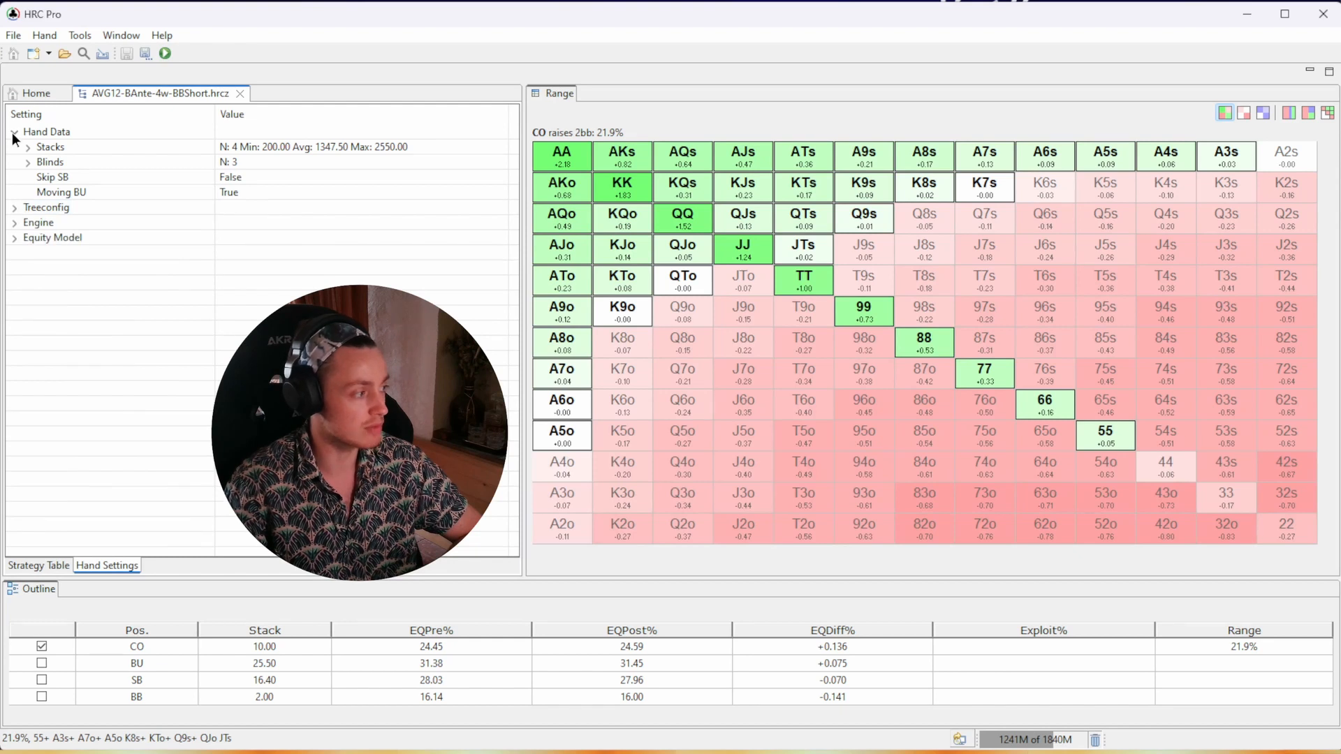
click(13, 132)
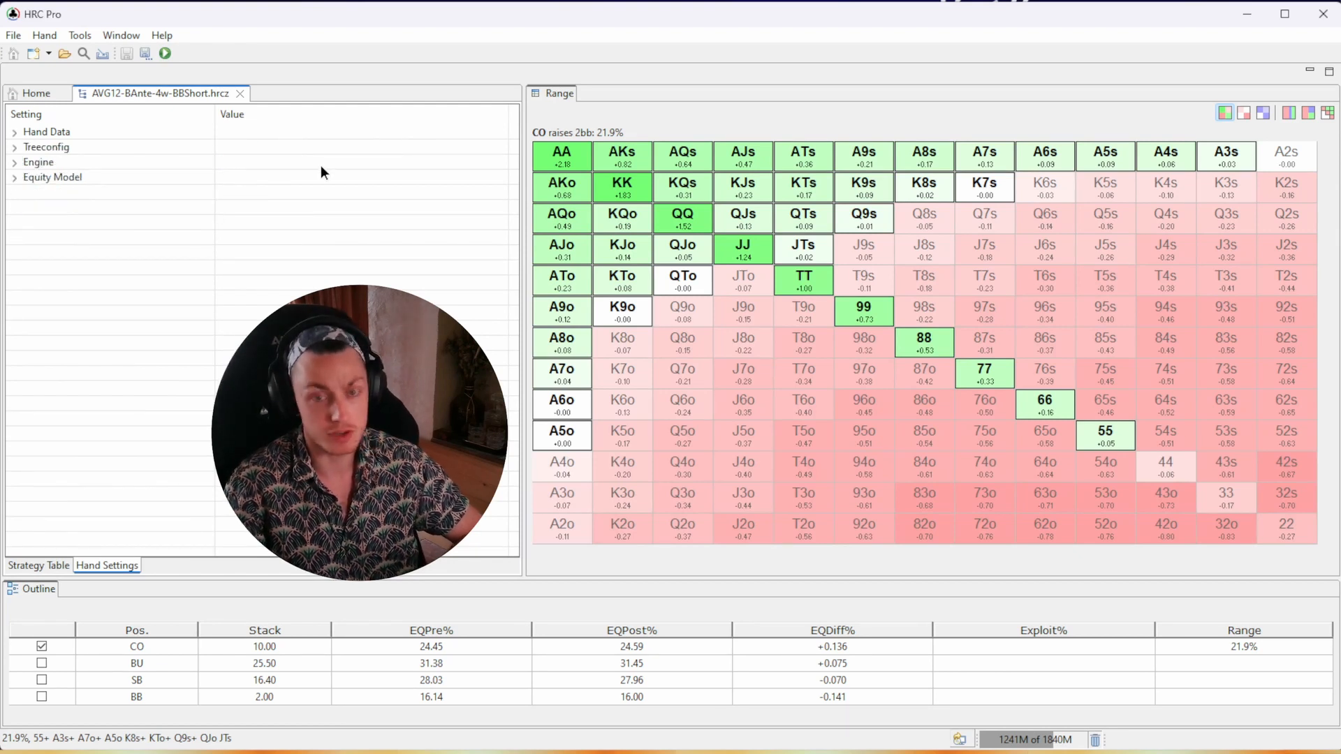
click(39, 566)
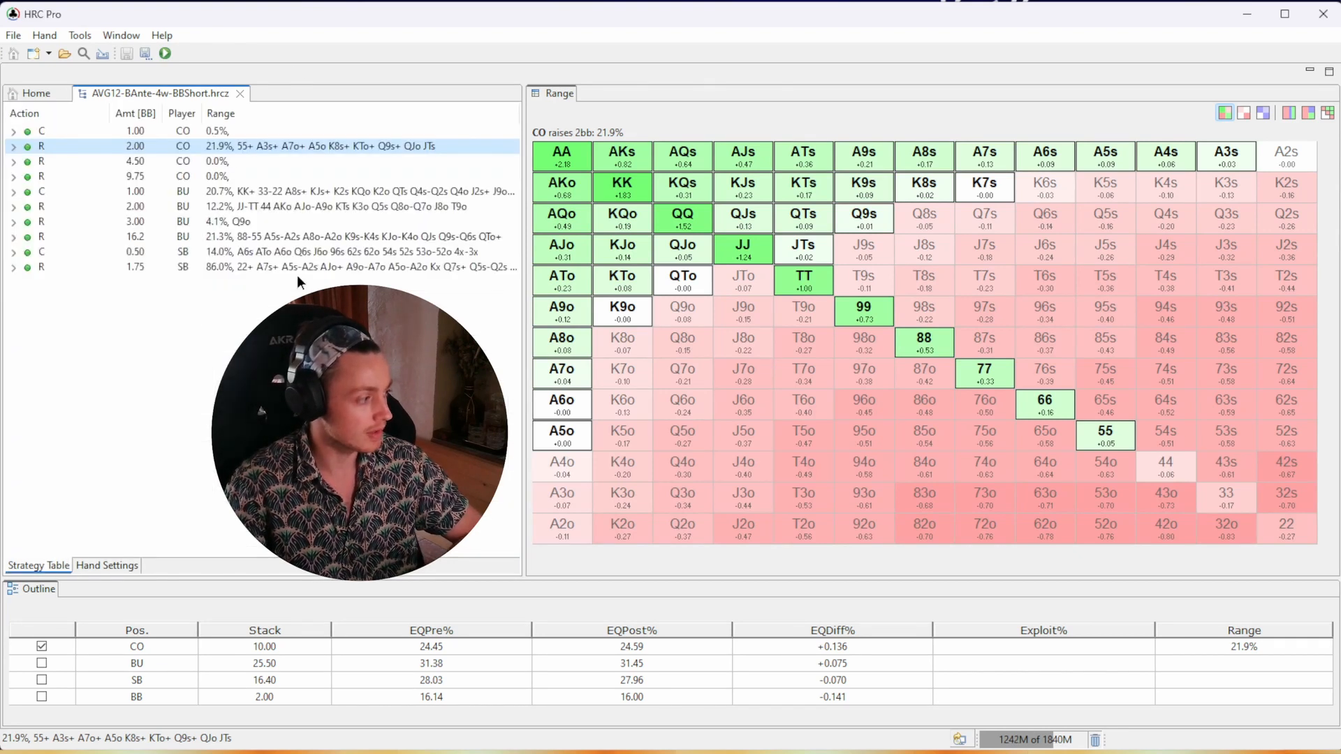
- Show the bubble factors for the current hand and reposition their table over the range grid
click(43, 35)
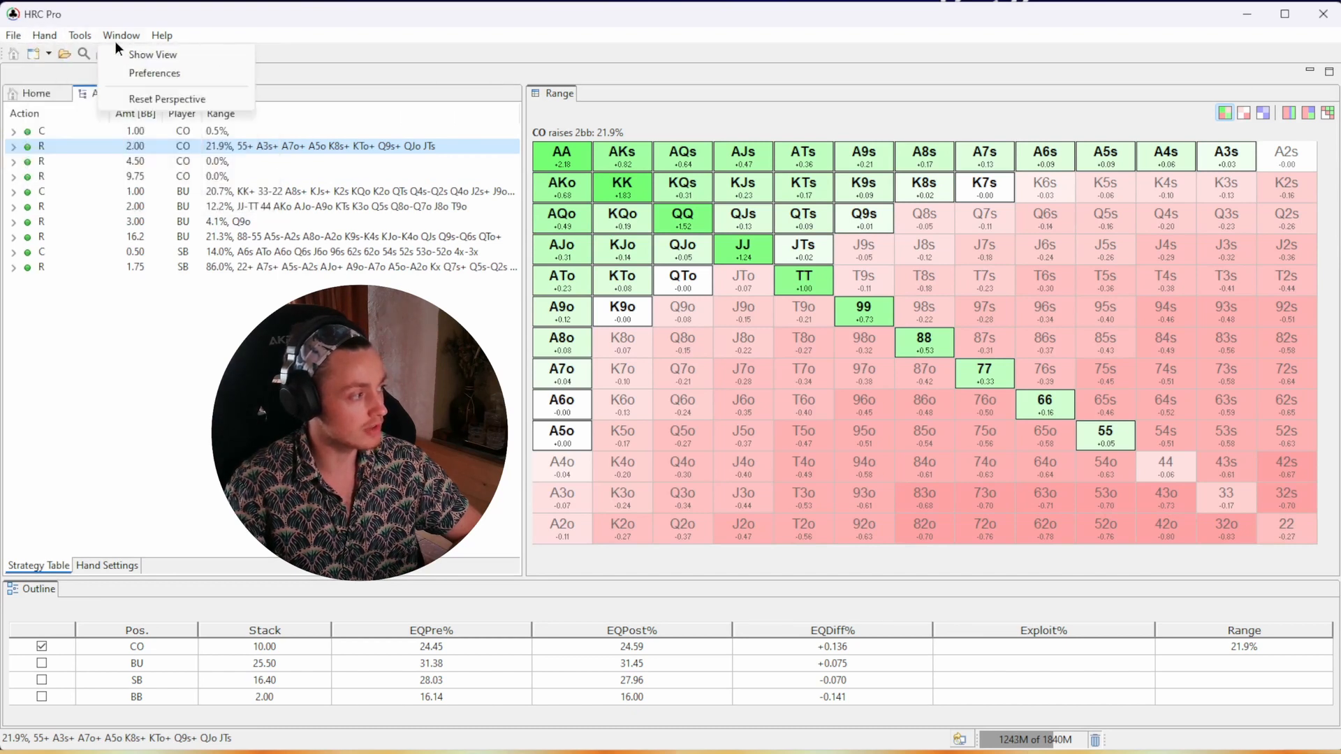
click(361, 78)
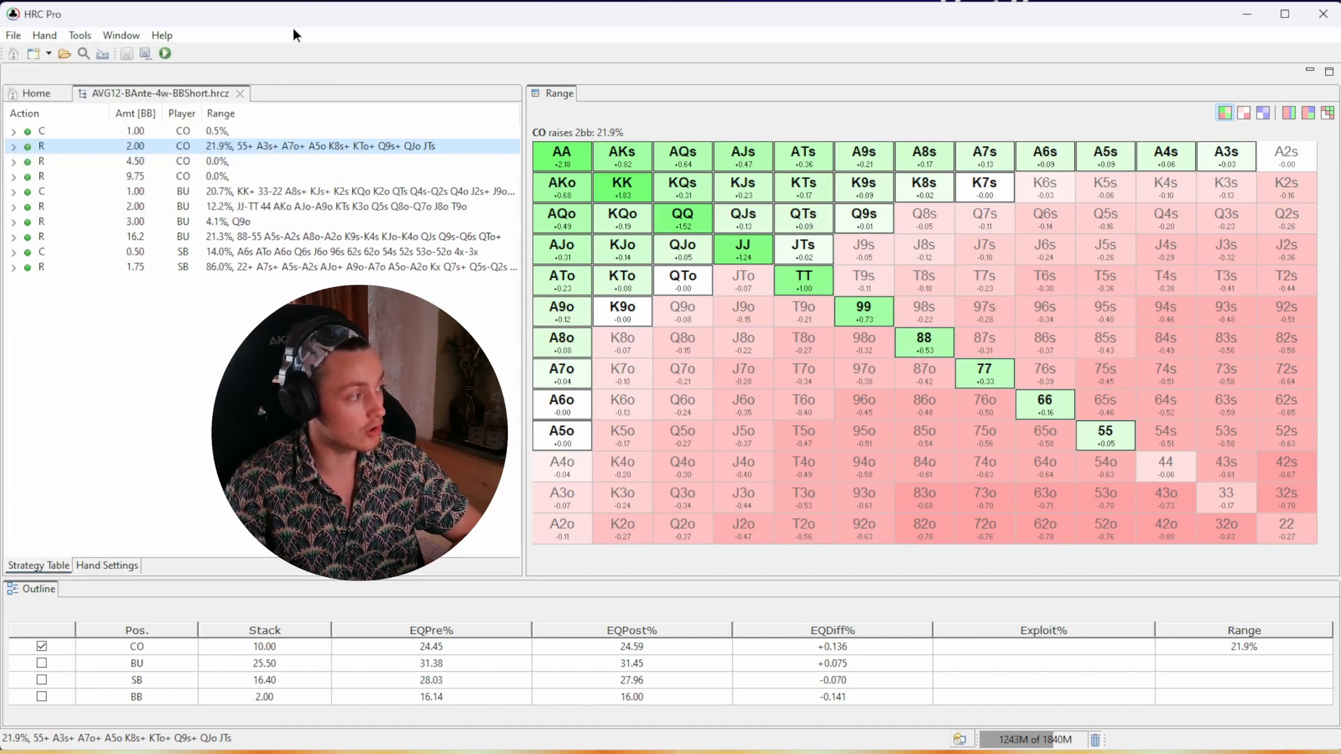
click(26, 34)
mouse_move(14, 35)
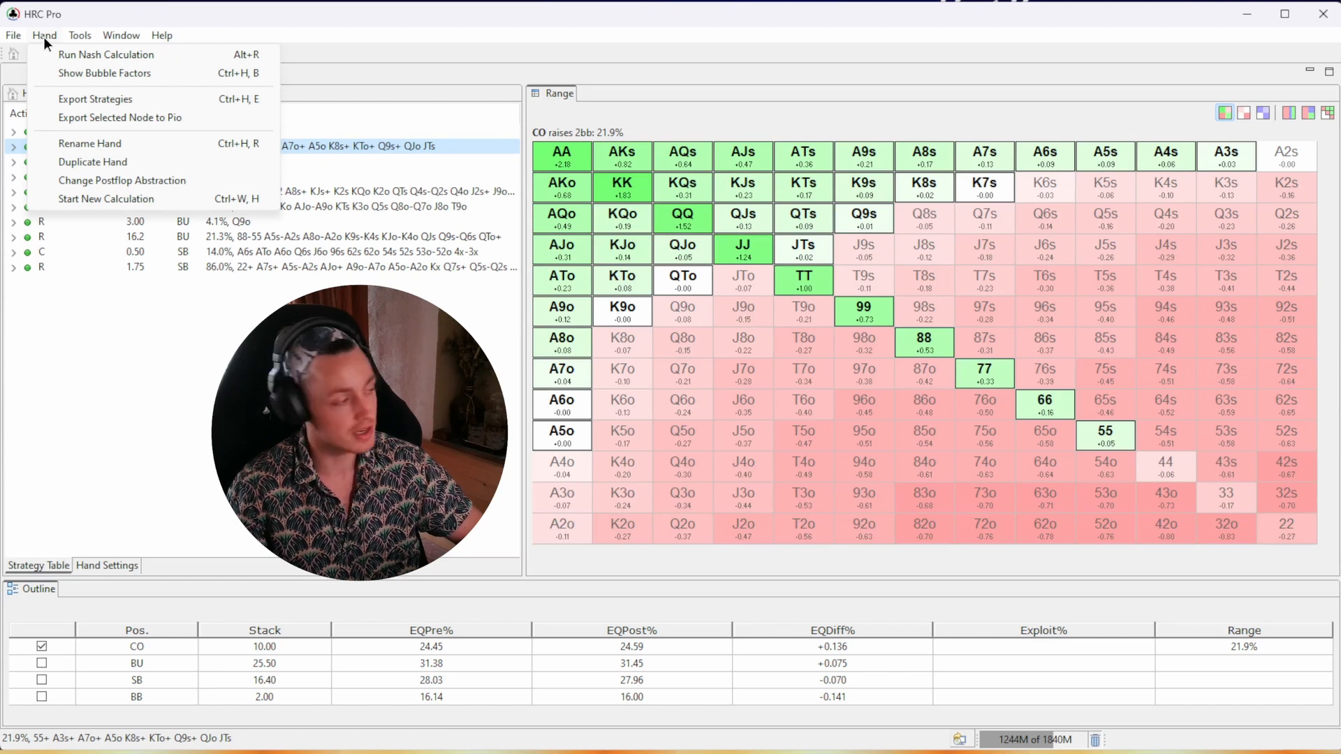
click(83, 72)
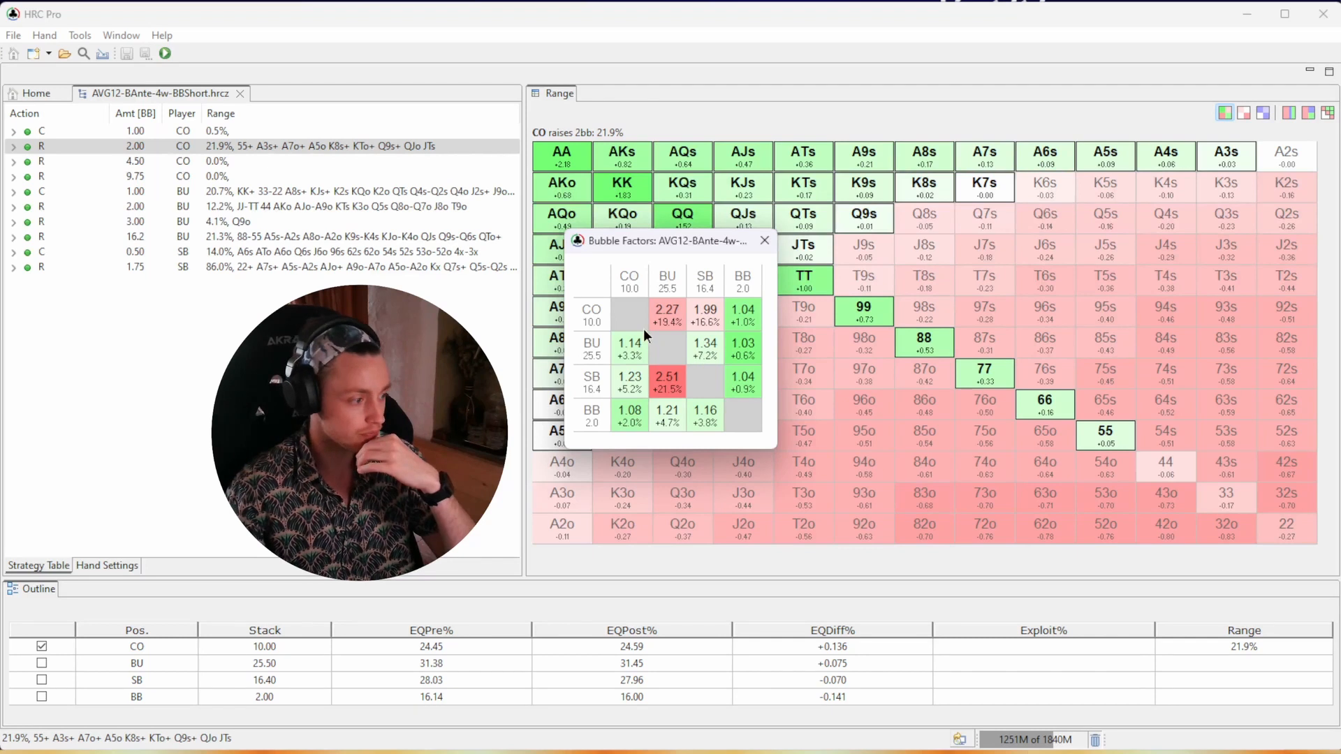
drag(682, 244, 761, 186)
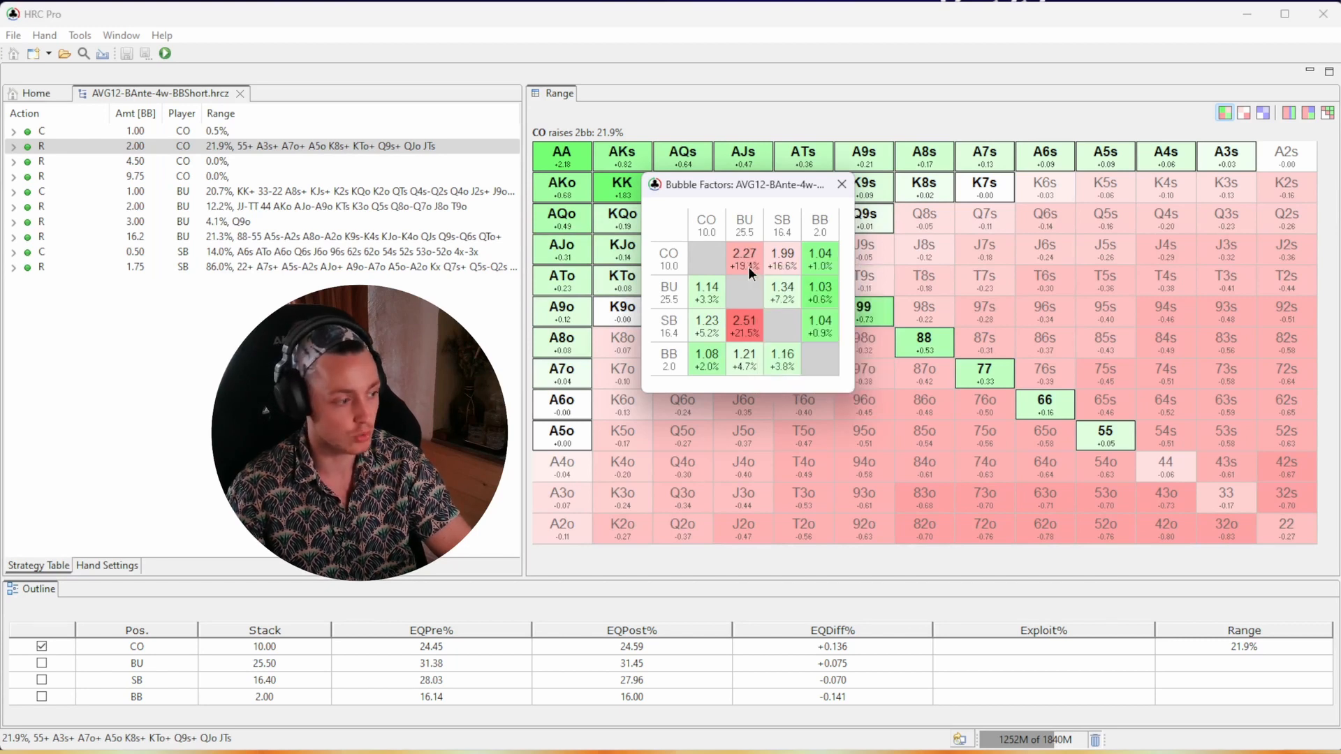
- Examine the bubble factors and risk premiums of the CO and SB against the BU alongside the stacks, and close the table
mouse_move(740, 268)
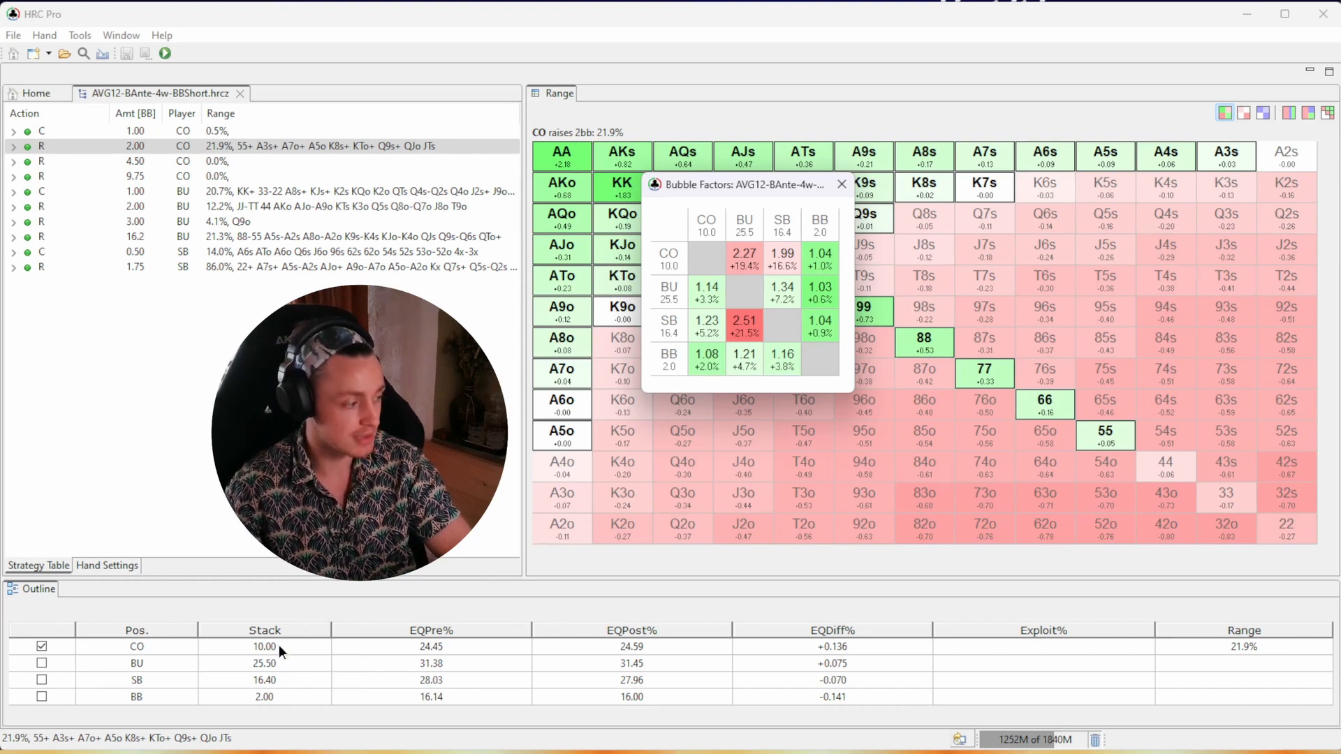
mouse_move(275, 668)
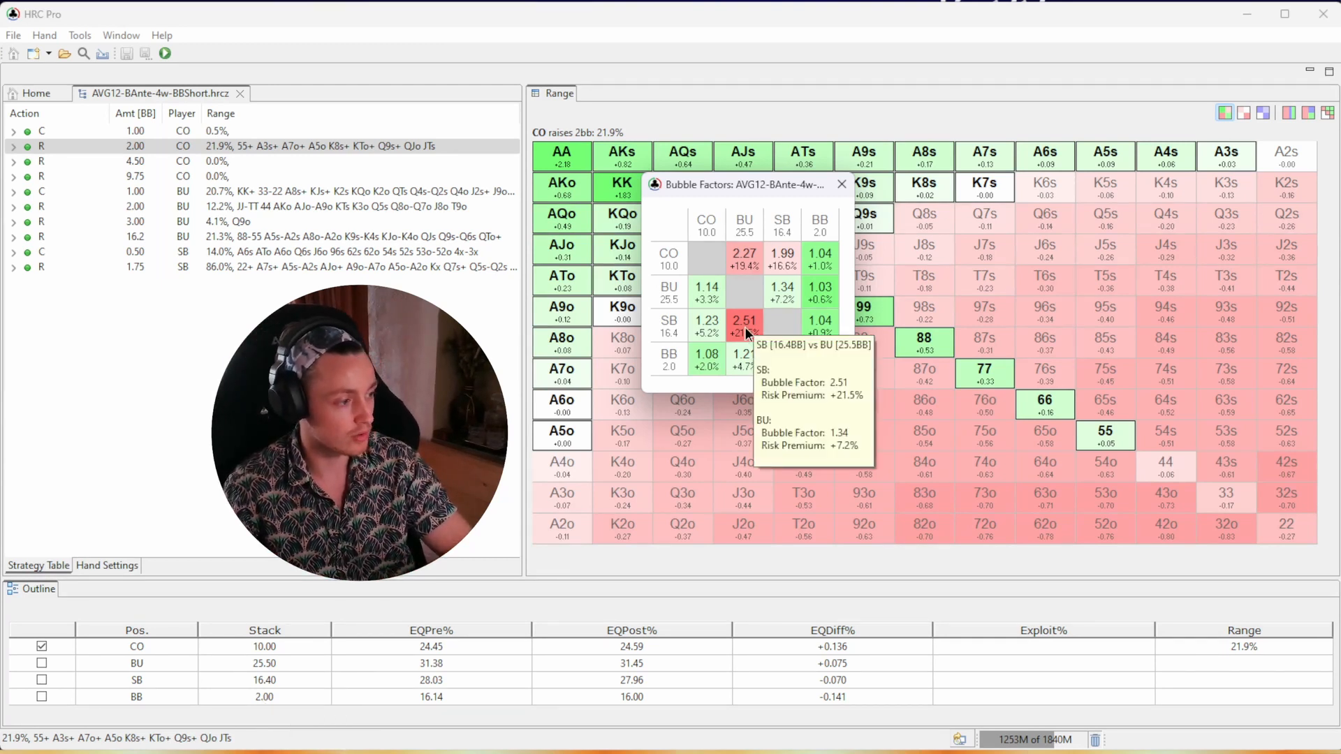
mouse_move(747, 330)
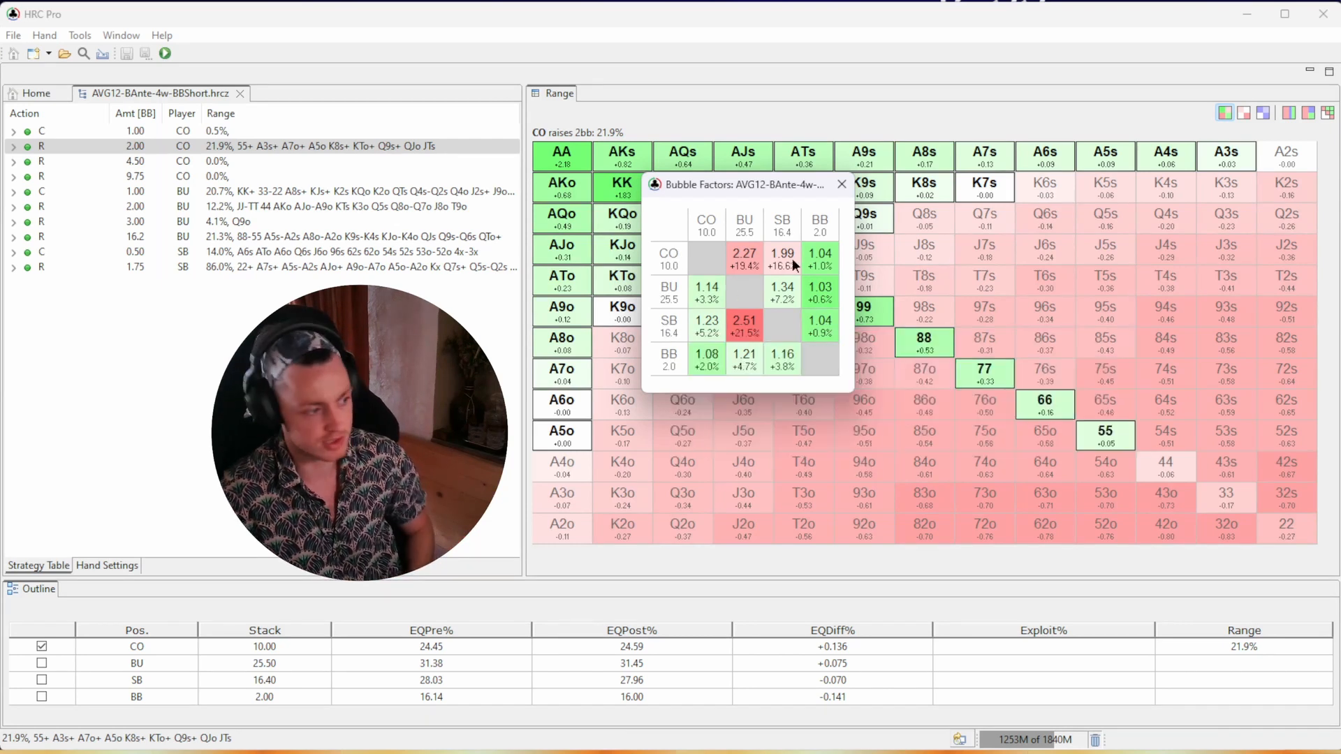
drag(759, 183, 570, 135)
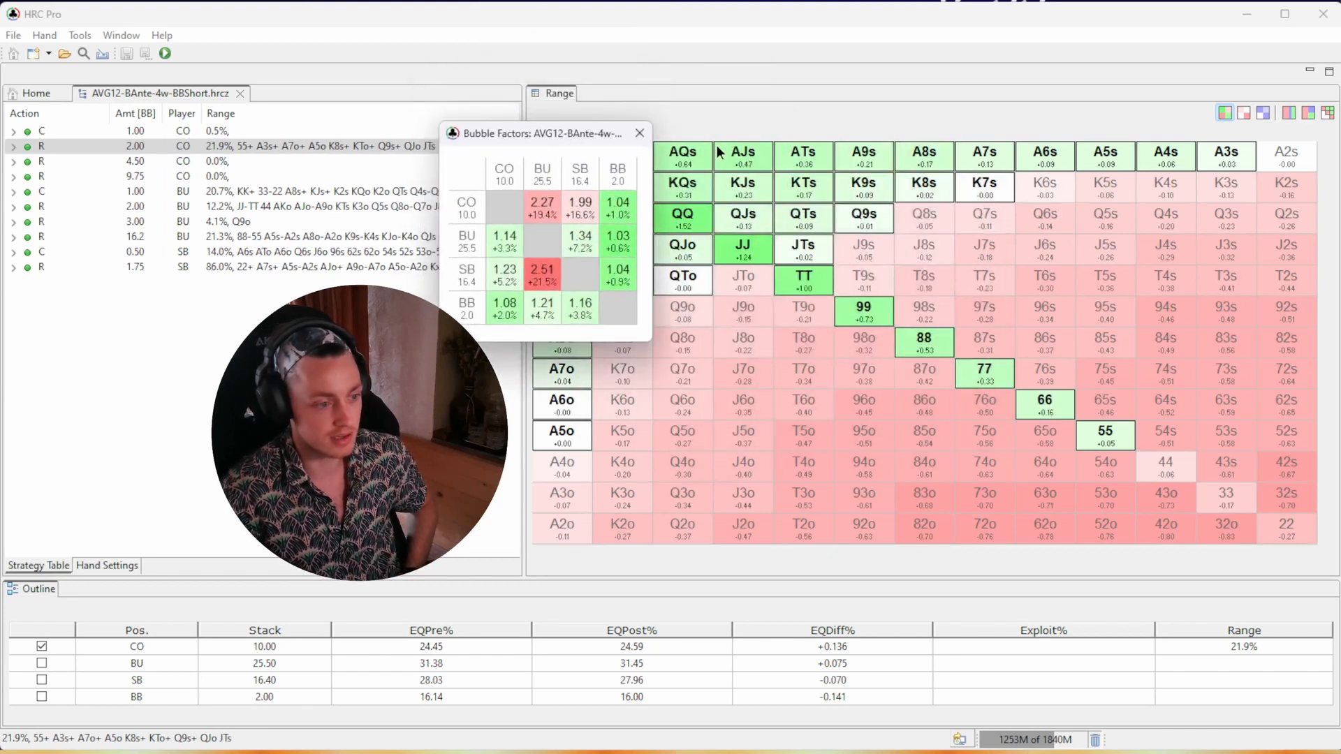
click(640, 132)
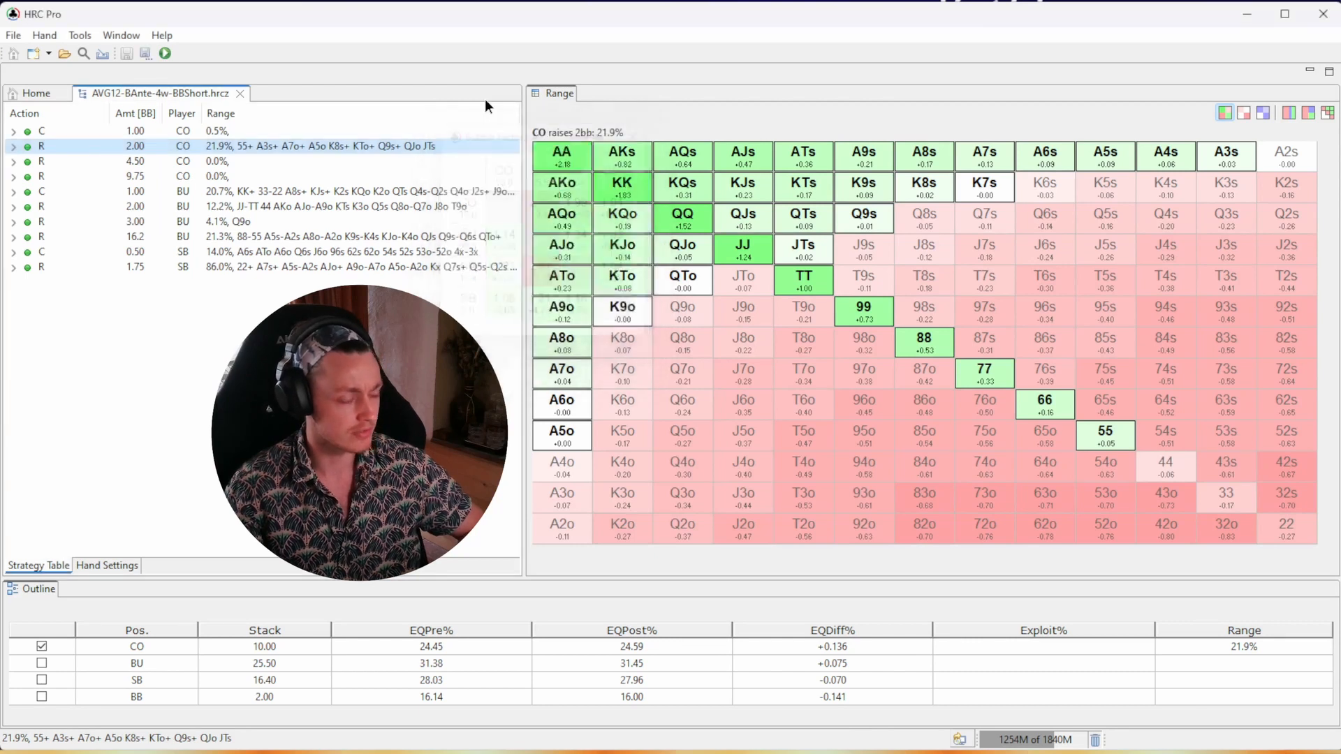
- Open the Nash calculation settings and try CI targets of 1, 25 and 5
mouse_move(381, 147)
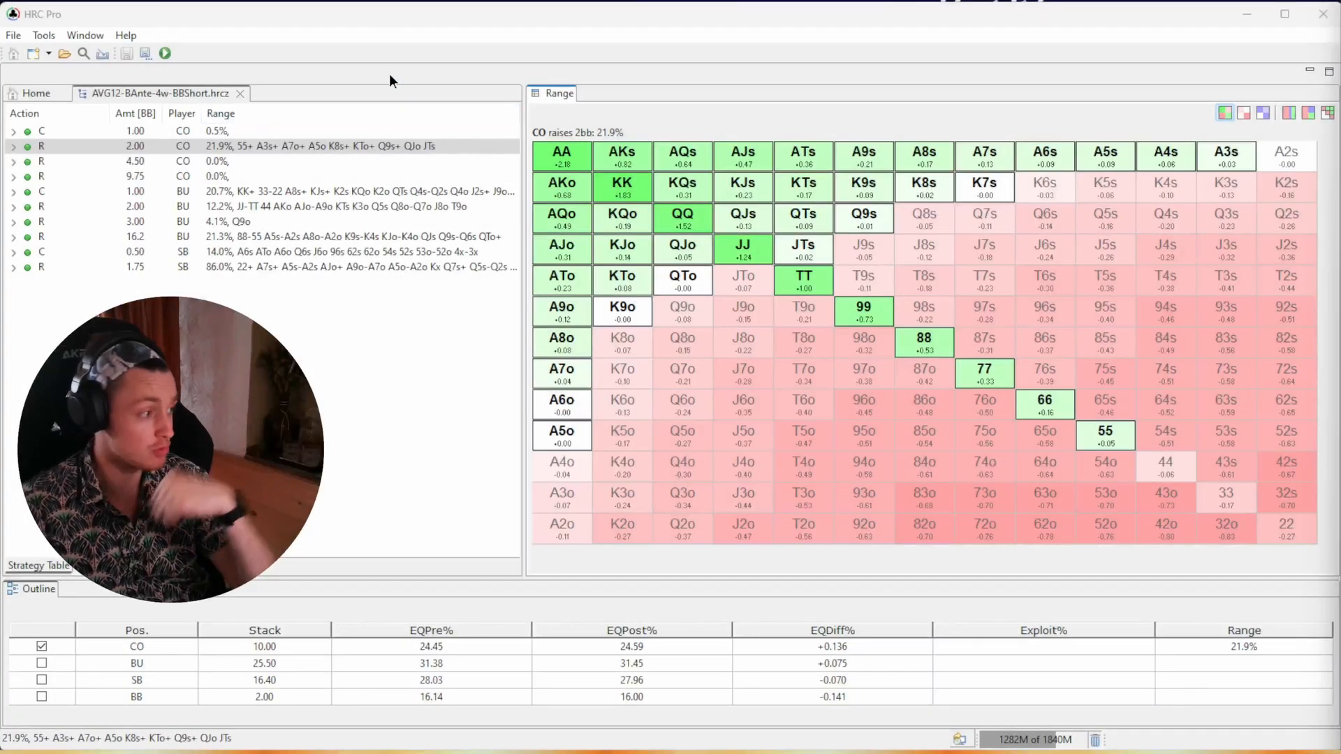
click(165, 54)
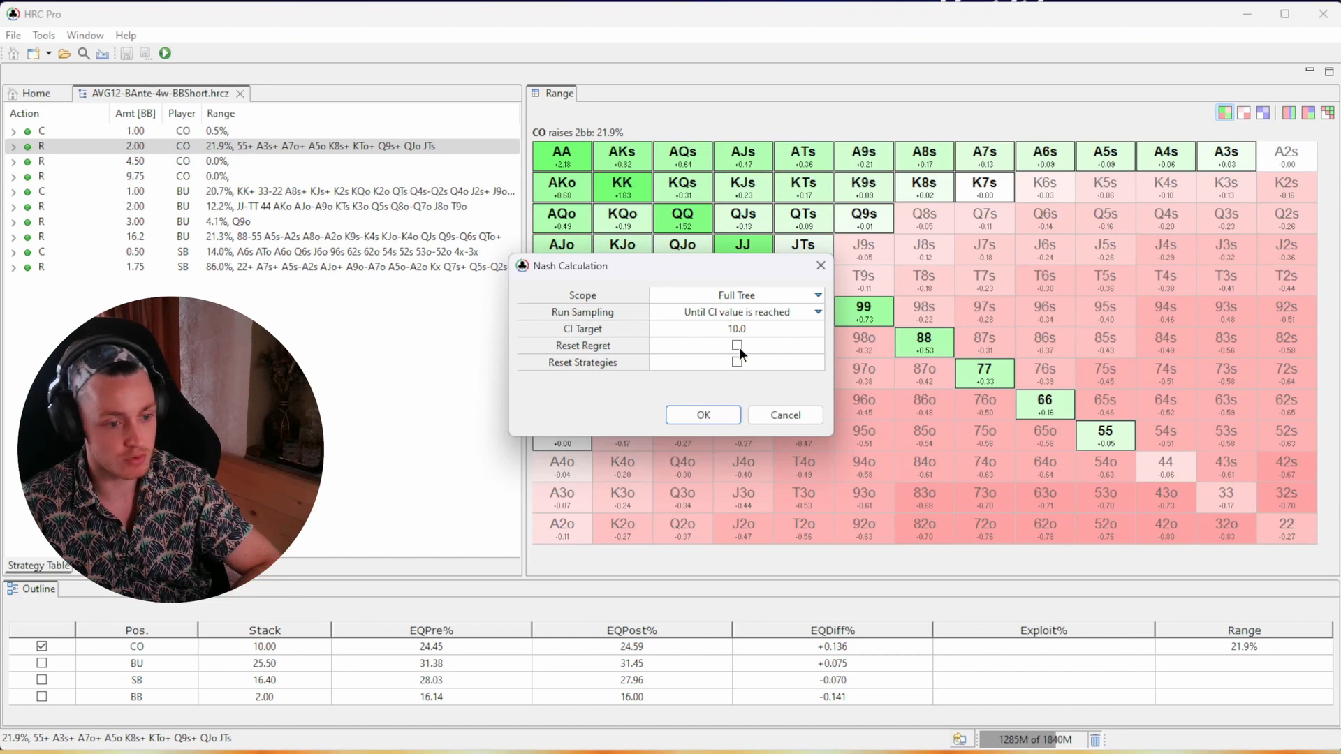
click(737, 329)
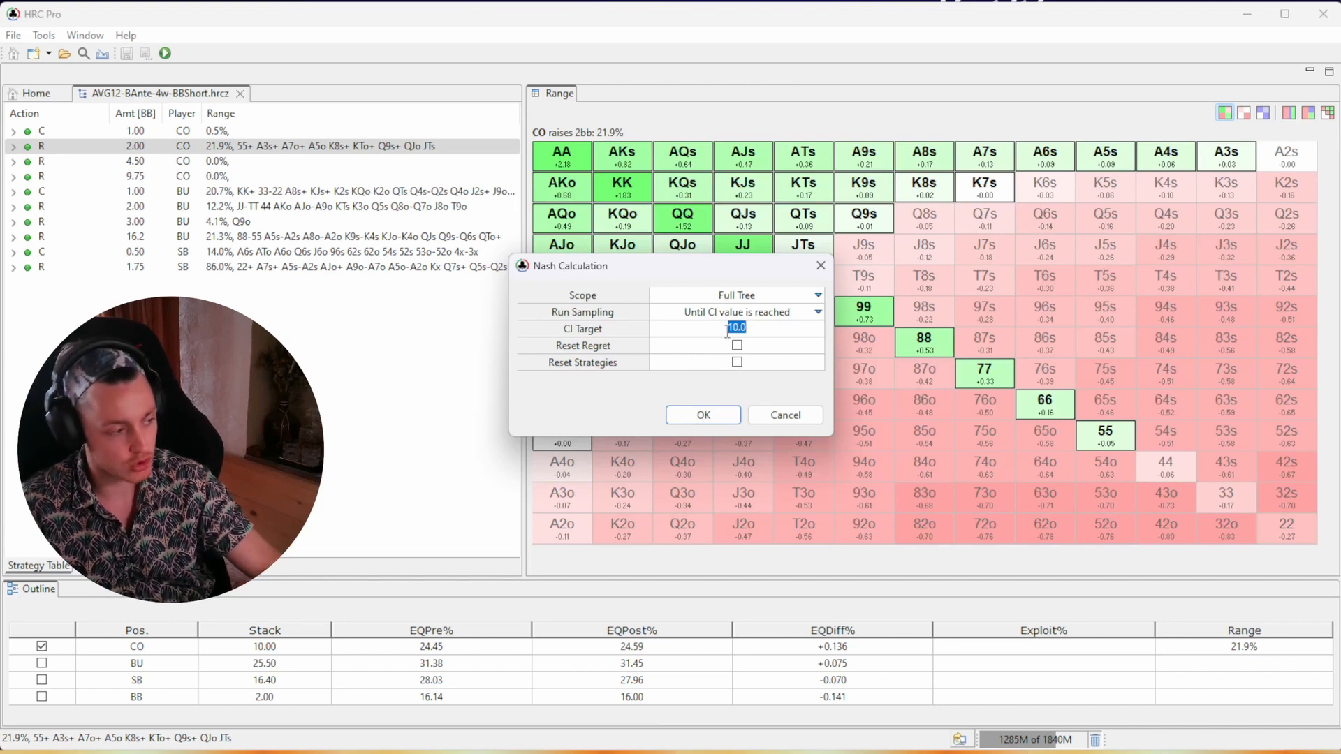
text(1)
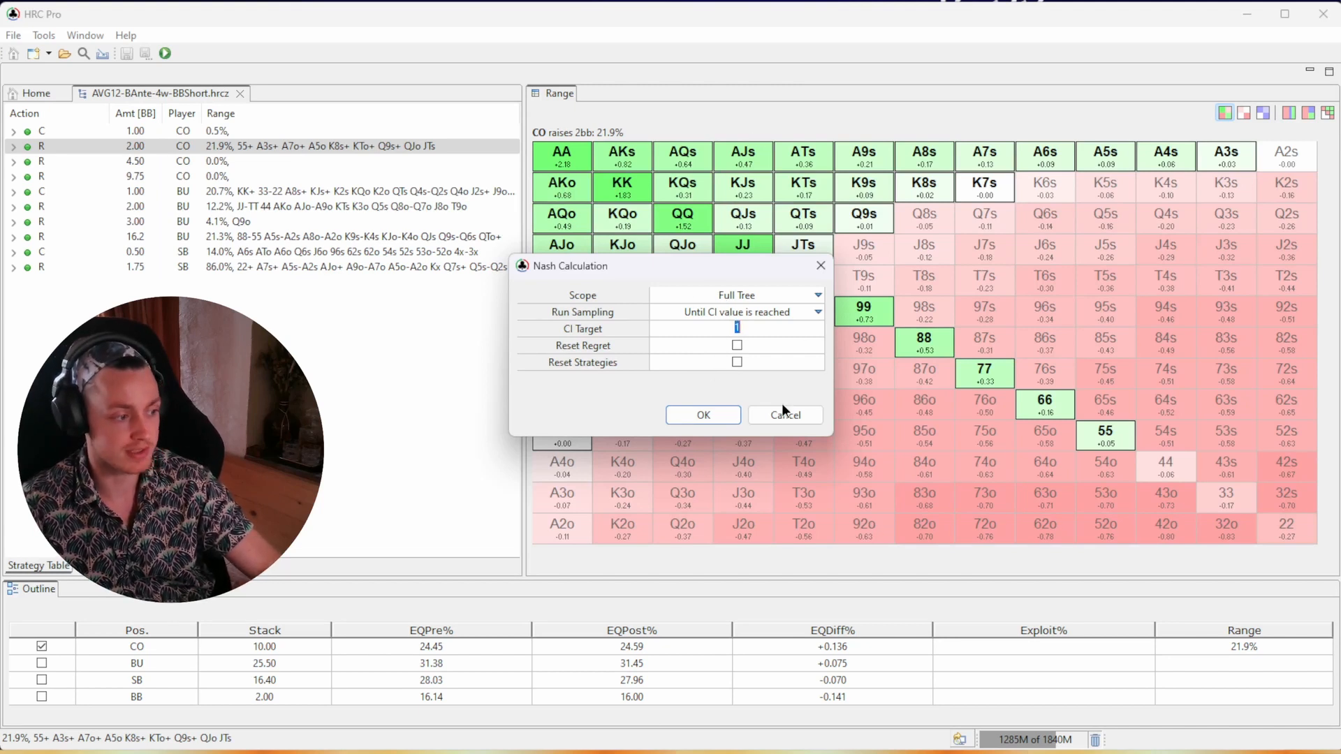
text(25)
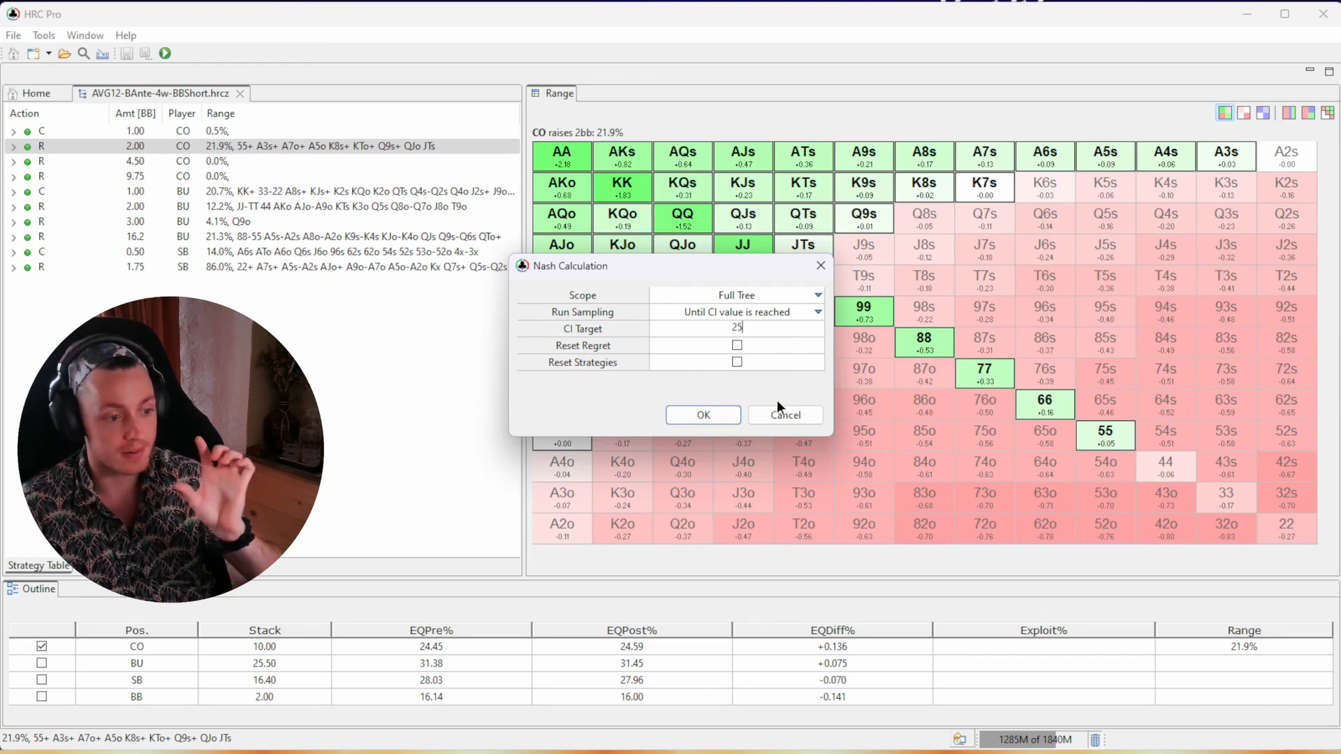
drag(743, 326, 684, 326)
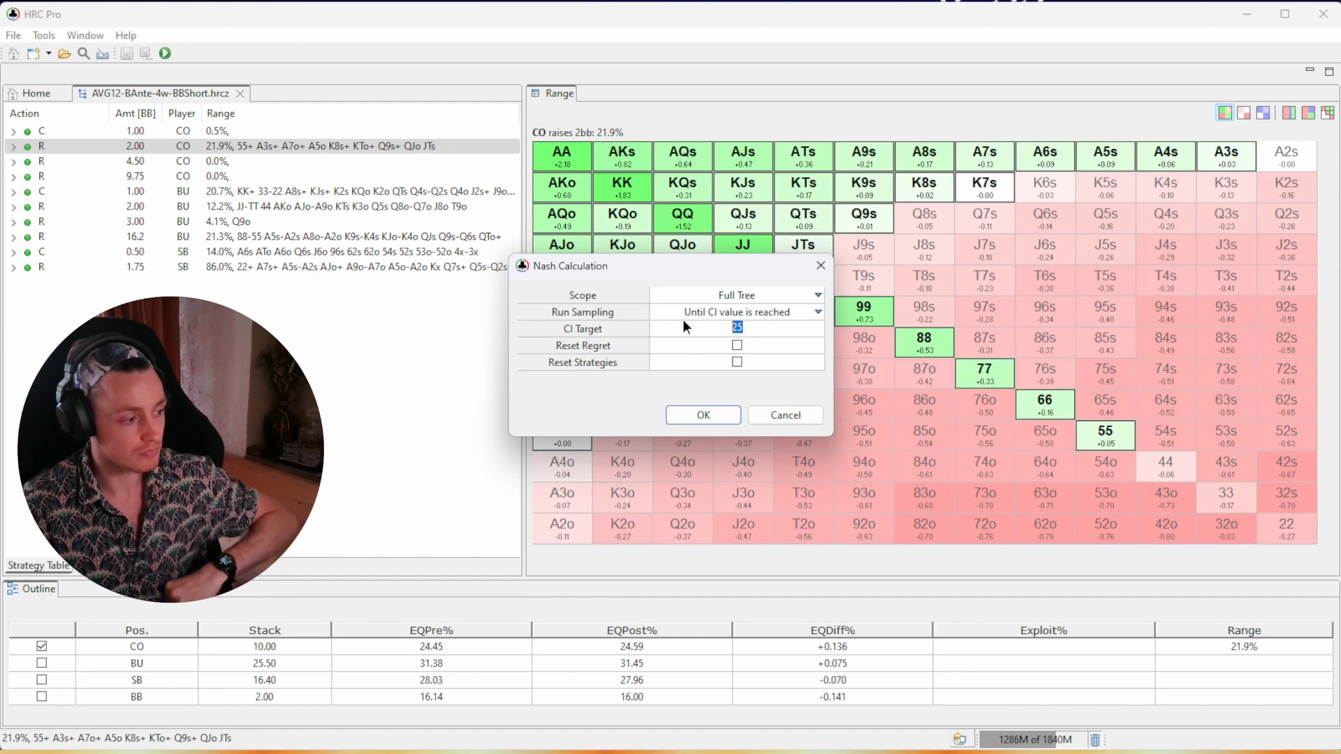
text(5)
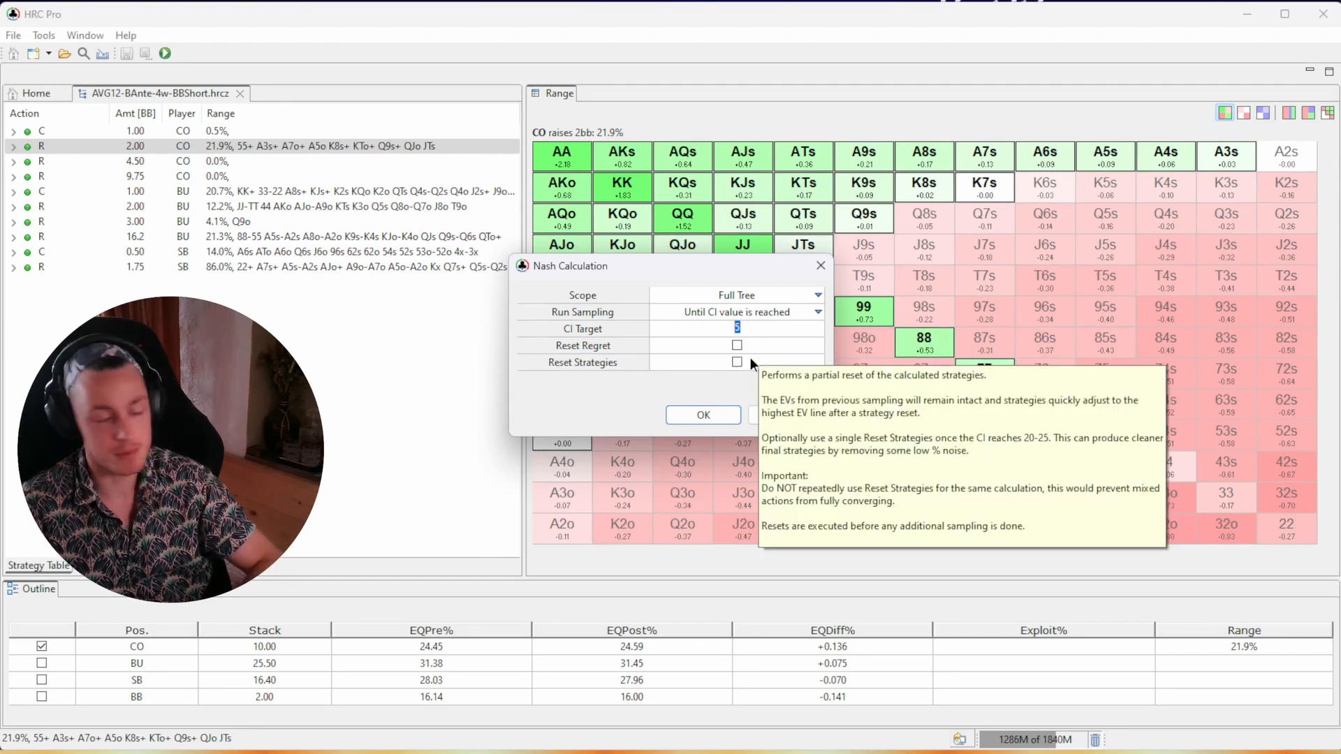
drag(768, 270, 792, 273)
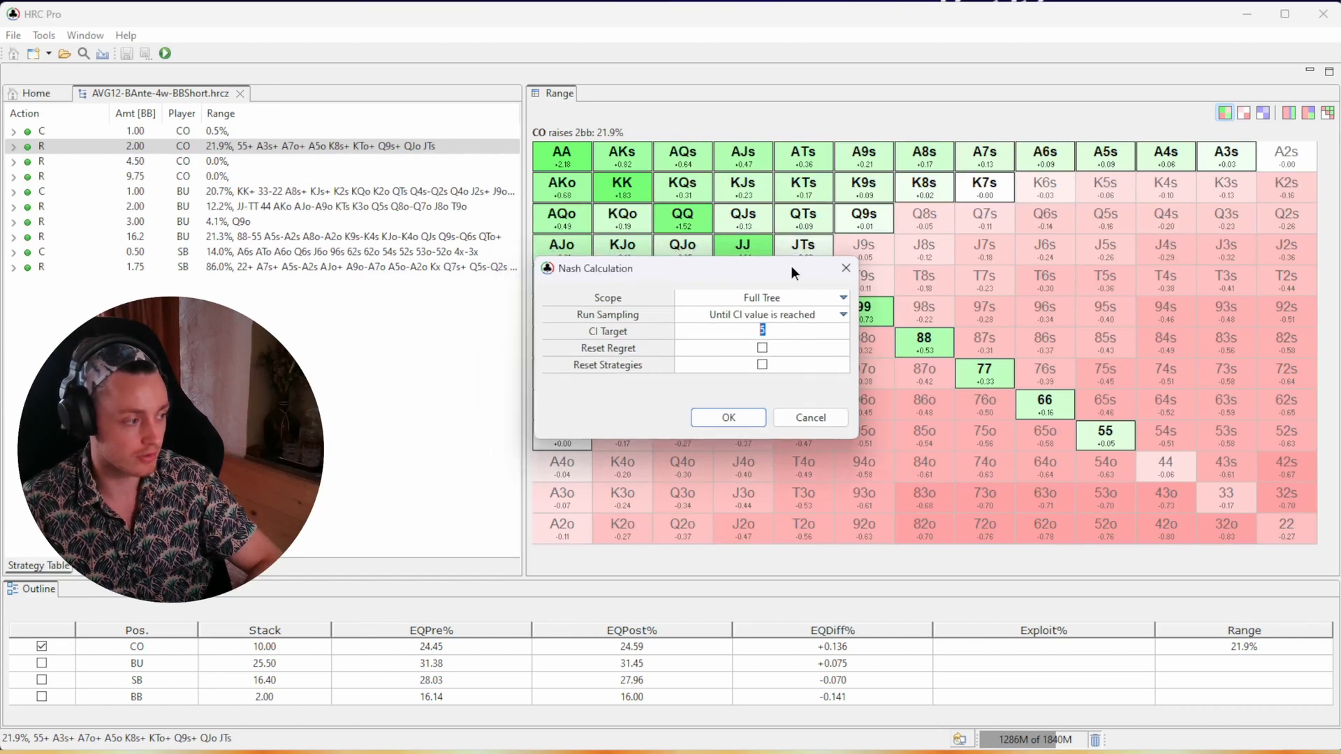
- Try the Nash calculation's scope options, ending on Full Tree, and enable Reset Strategies before dismissing the settings without running
click(787, 299)
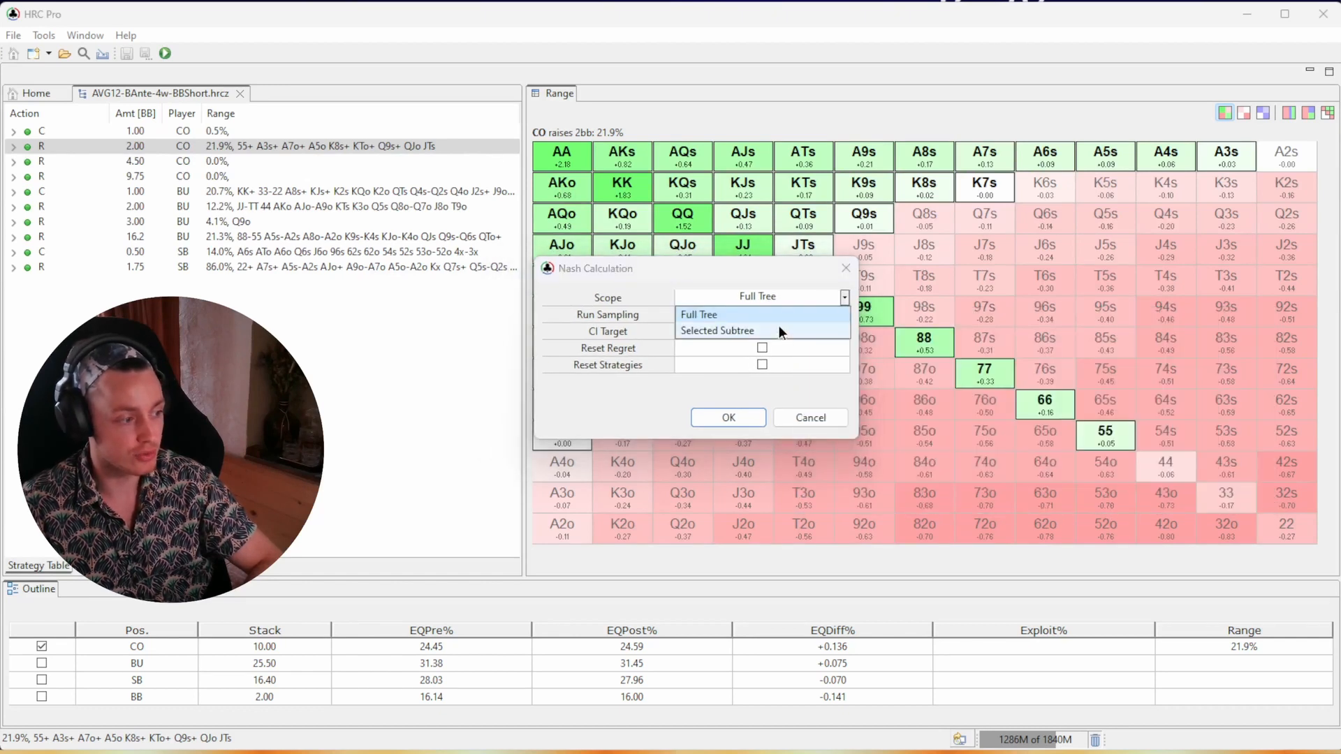
click(777, 325)
click(782, 300)
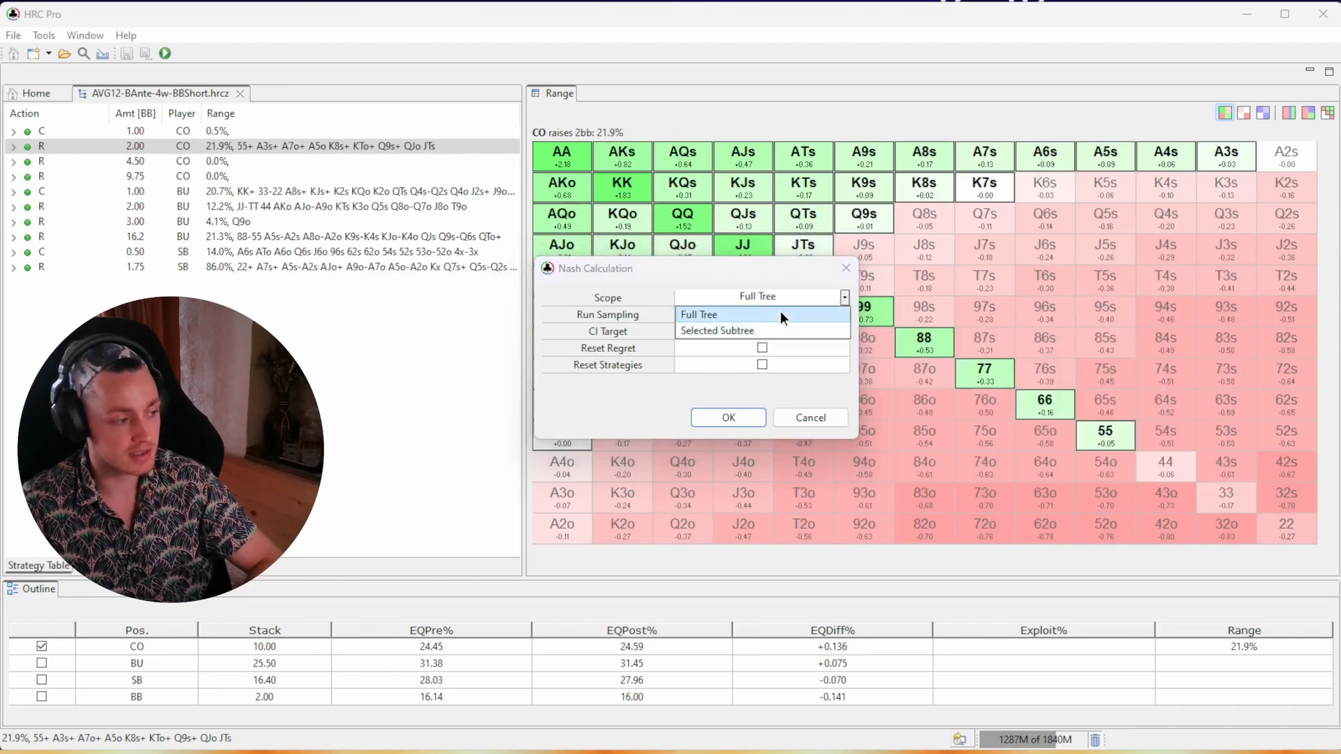
click(781, 311)
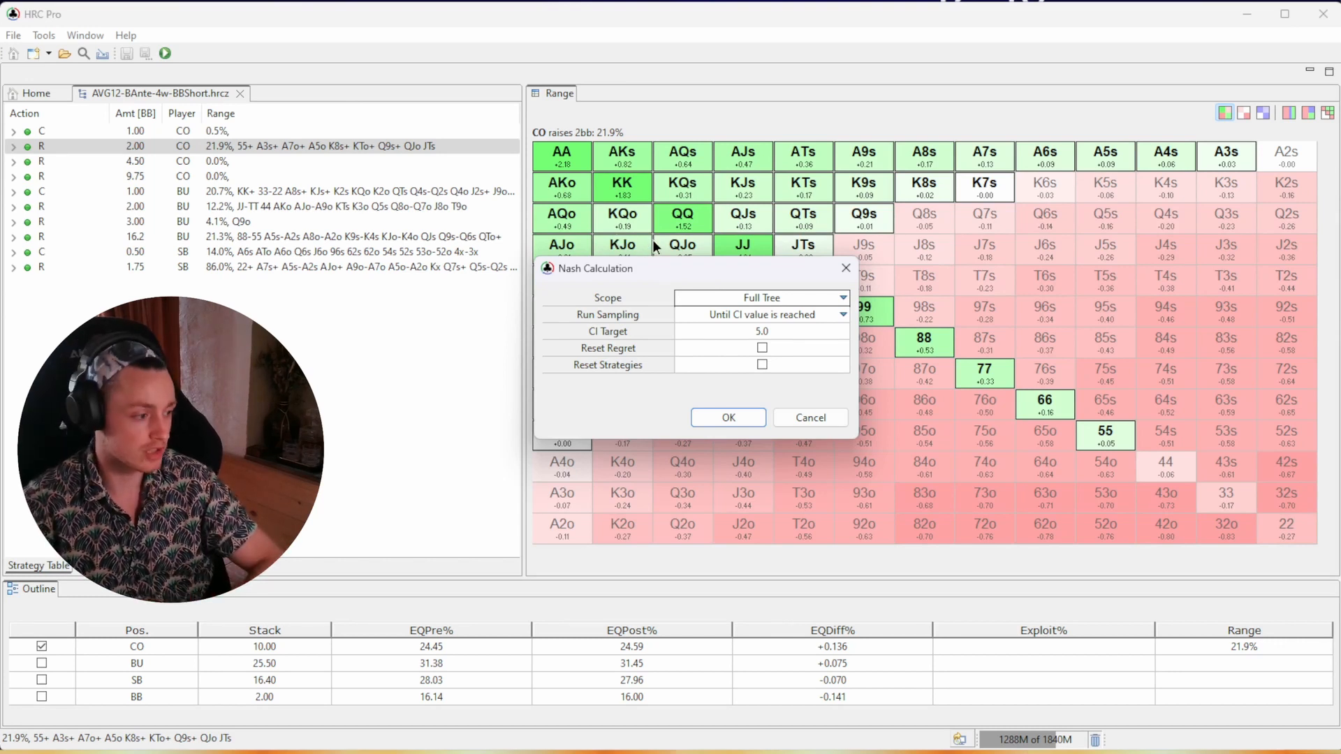
click(761, 365)
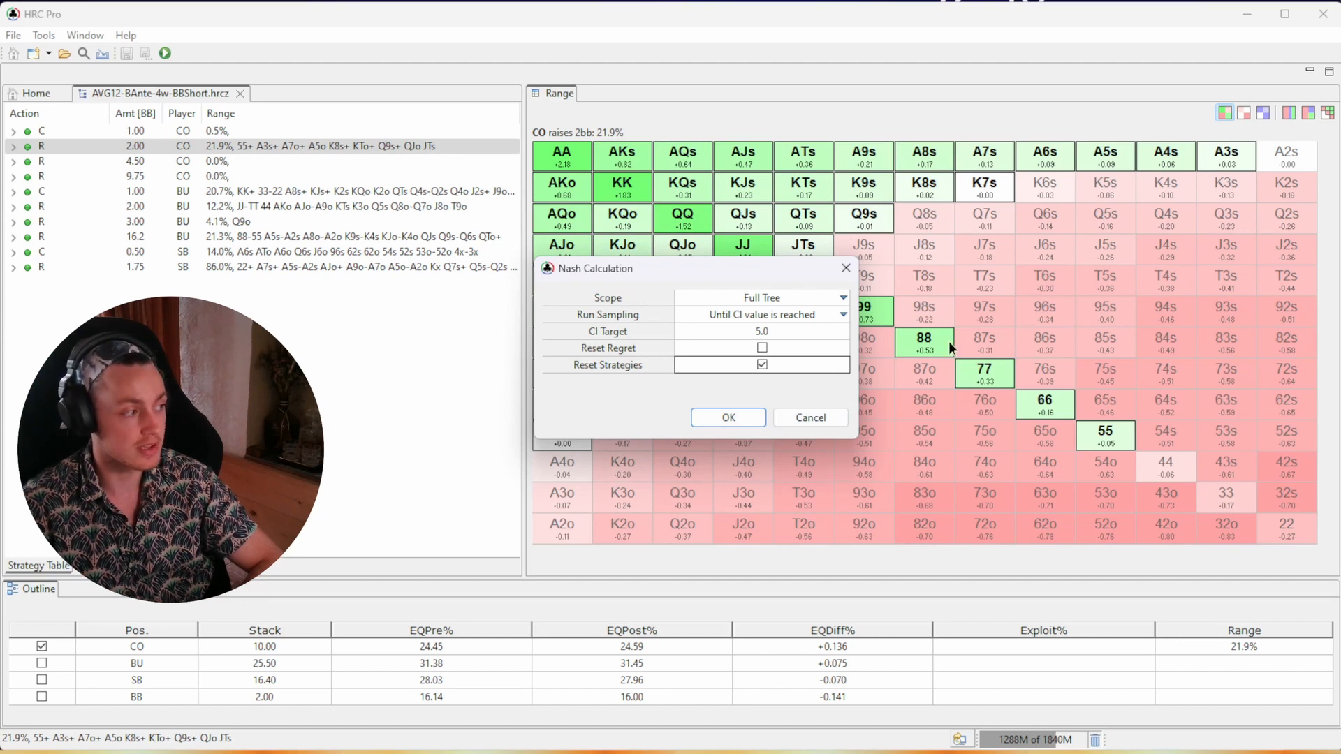
click(845, 271)
- Widen the CO's 2bb raising range to 33.3% with weaker suited hands and offsuit aces at 100% weight, and apply it locked
right_click(146, 148)
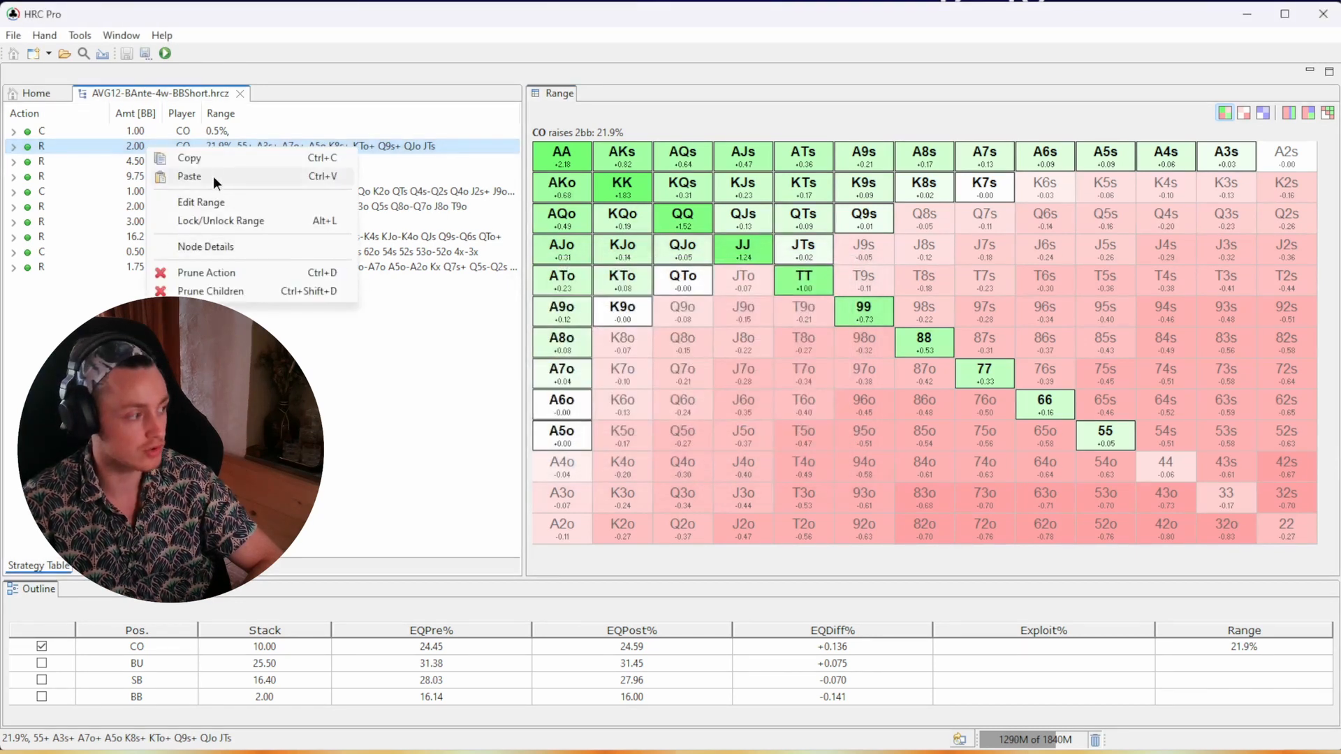
click(215, 195)
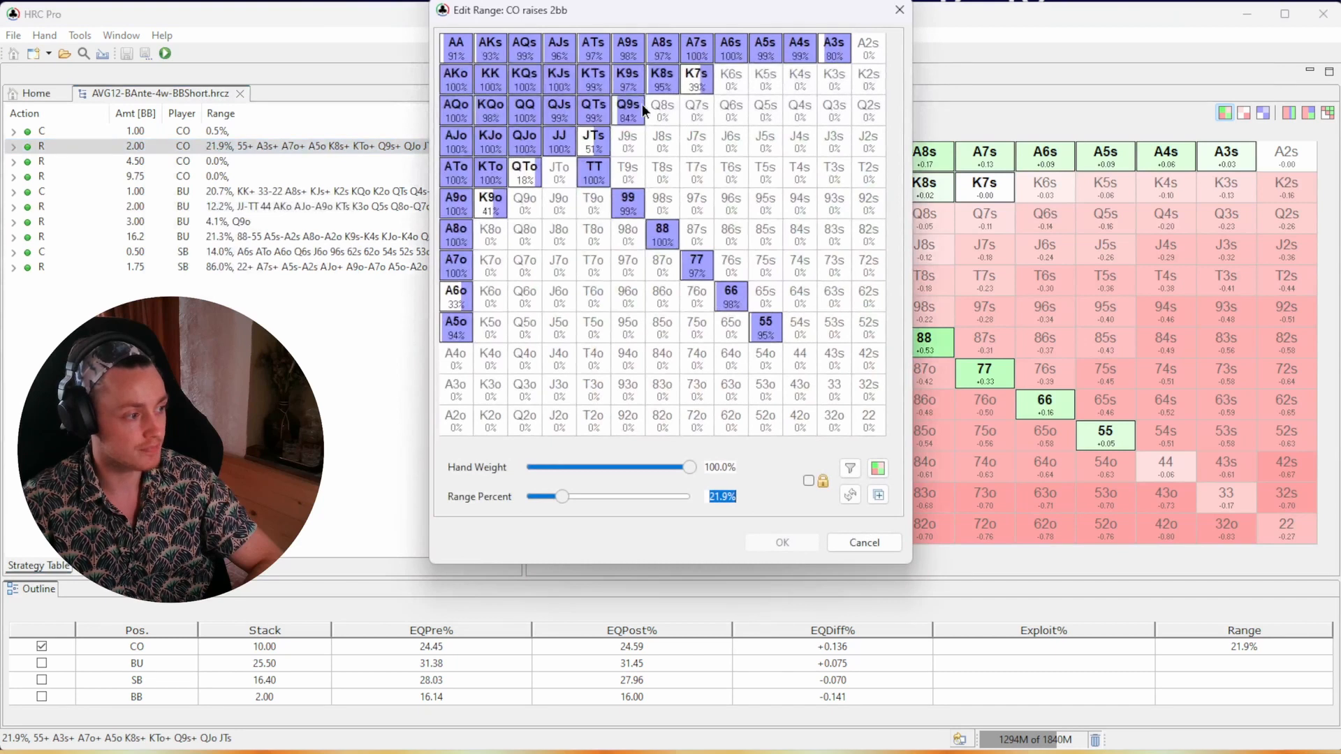
click(639, 148)
mouse_move(638, 148)
mouse_down()
mouse_move(702, 89)
mouse_move(781, 74)
mouse_move(697, 91)
mouse_move(659, 203)
mouse_move(723, 266)
mouse_move(563, 146)
mouse_move(483, 209)
mouse_move(456, 300)
mouse_move(458, 419)
mouse_move(487, 419)
mouse_up()
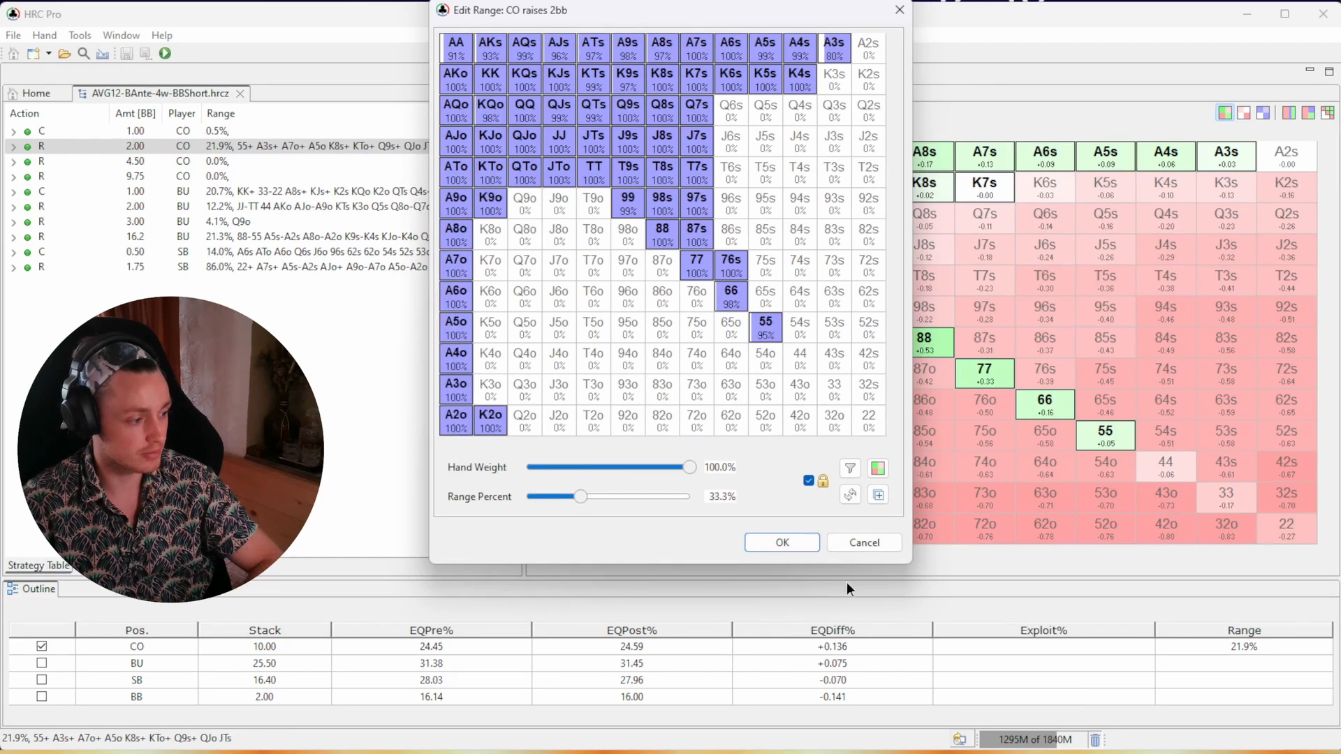
click(782, 542)
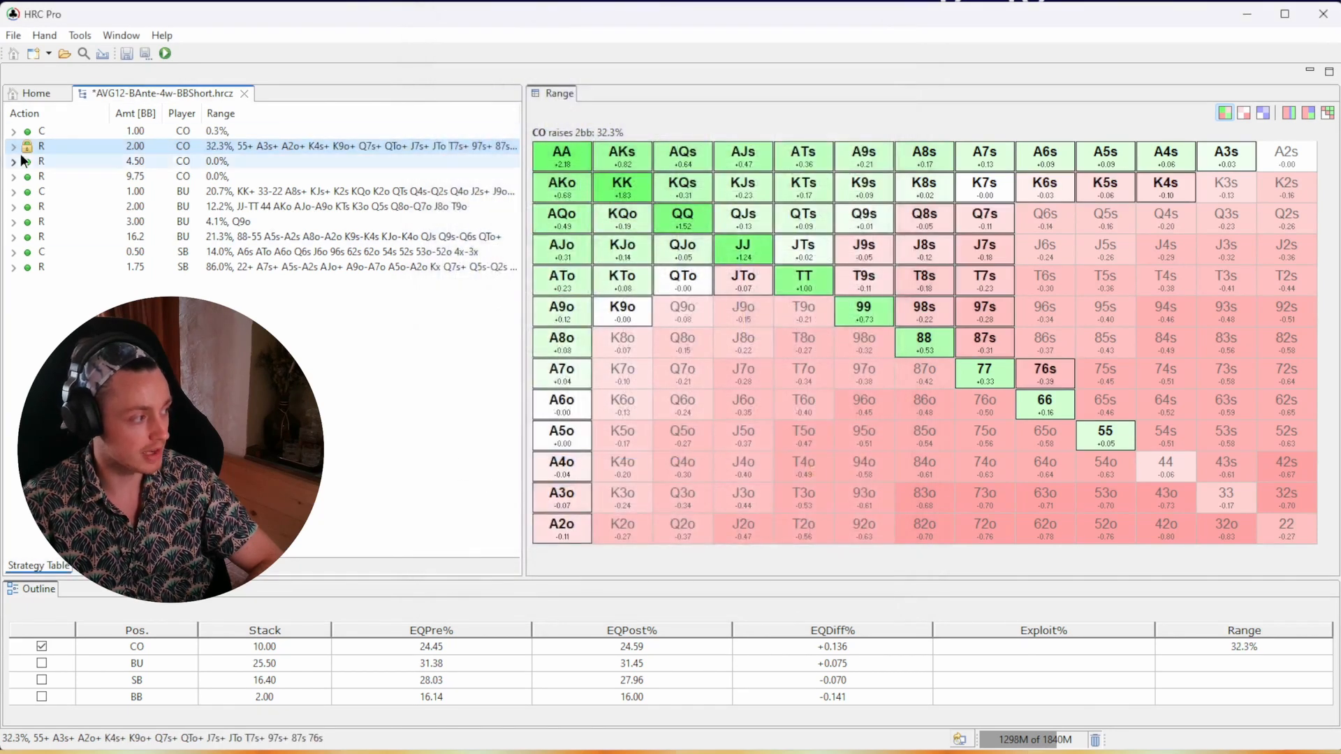
- Expand the responses to the CO's locked 2bb raise and view the BU's 16.2bb and the SB's 5bb 3-bet ranges
mouse_move(28, 154)
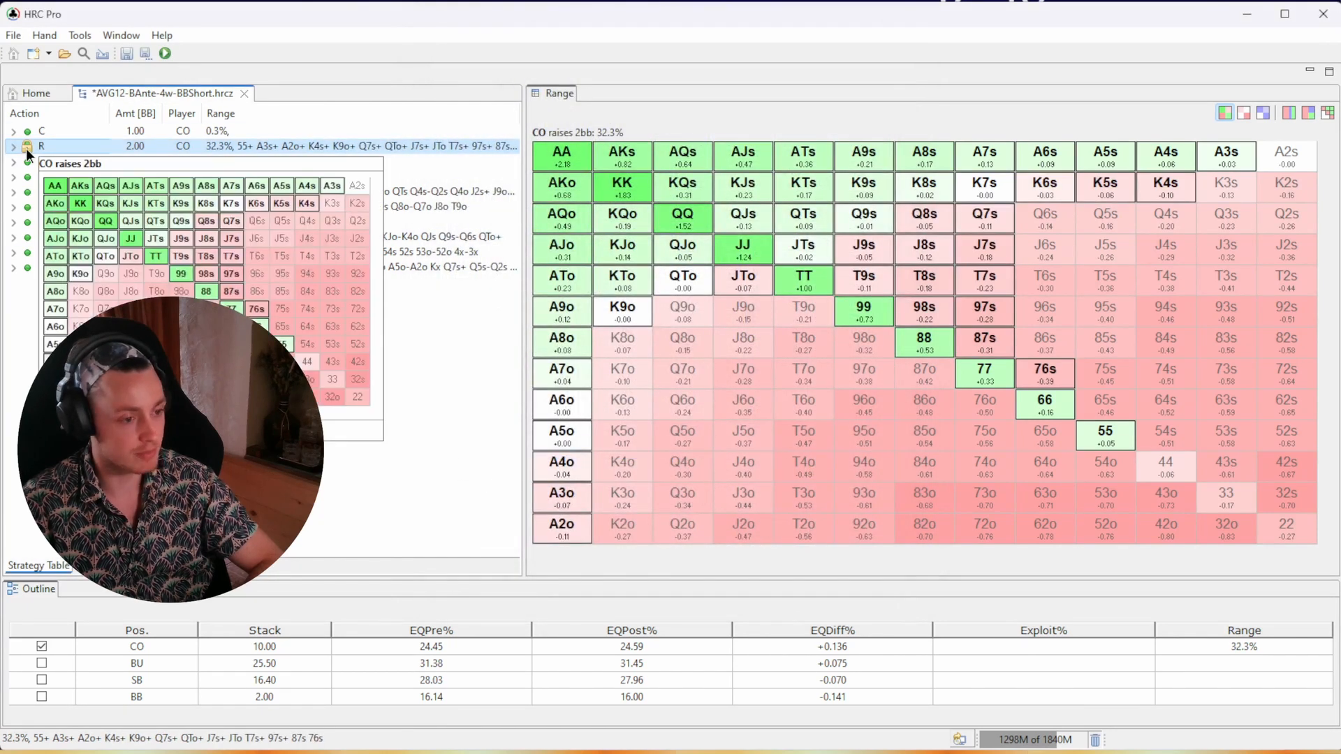
right_click(182, 146)
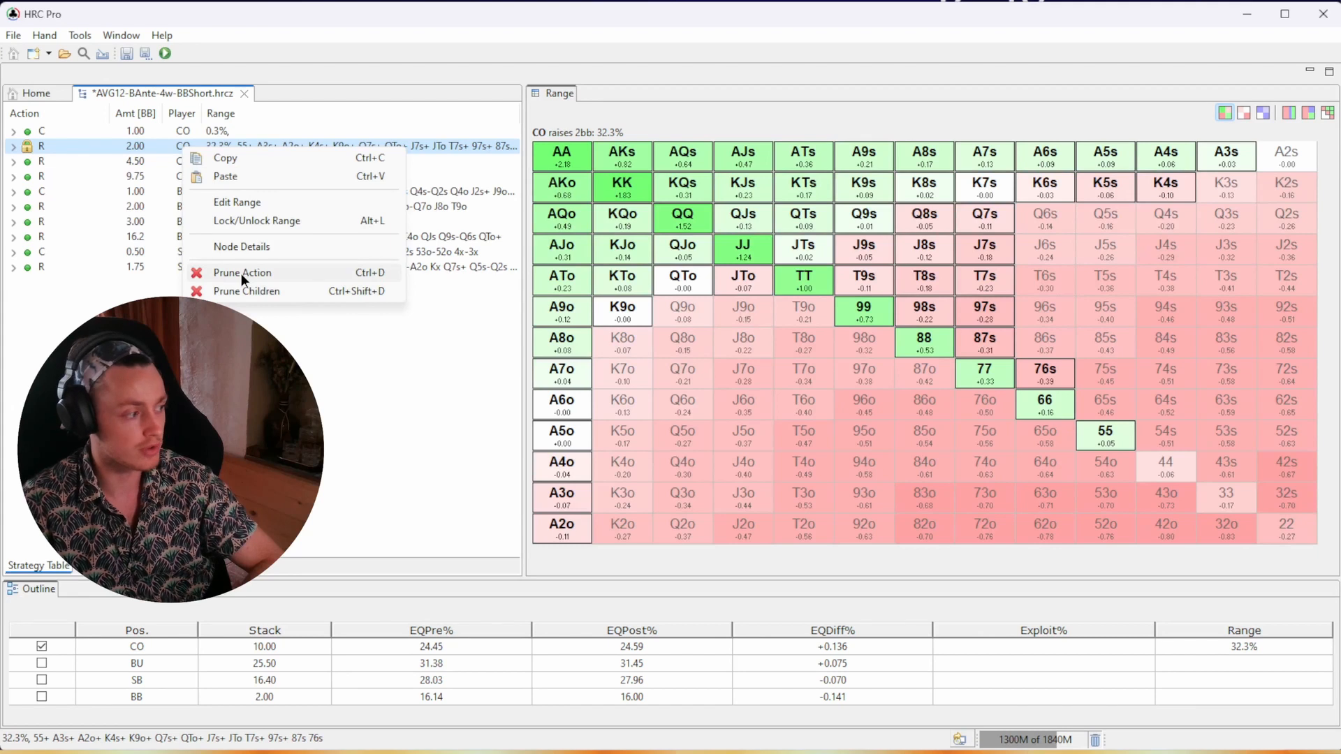
click(154, 149)
mouse_move(53, 145)
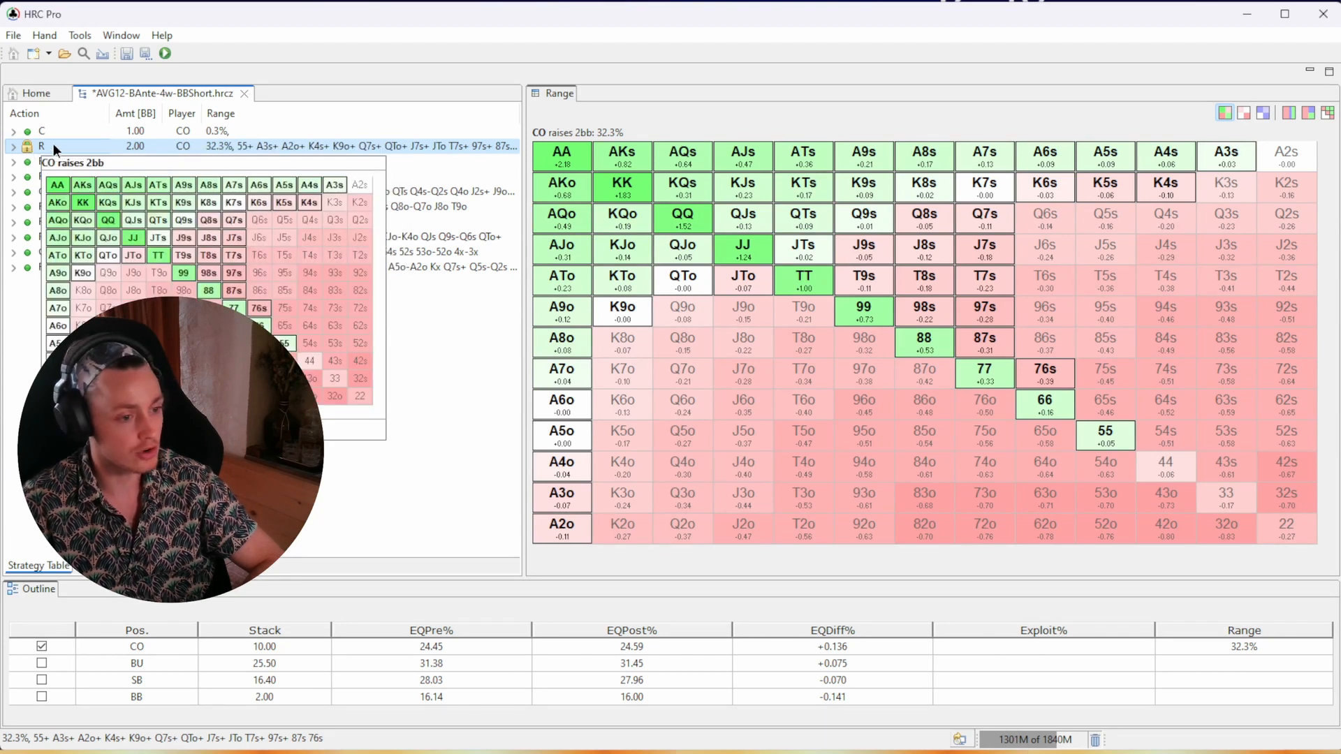
click(14, 146)
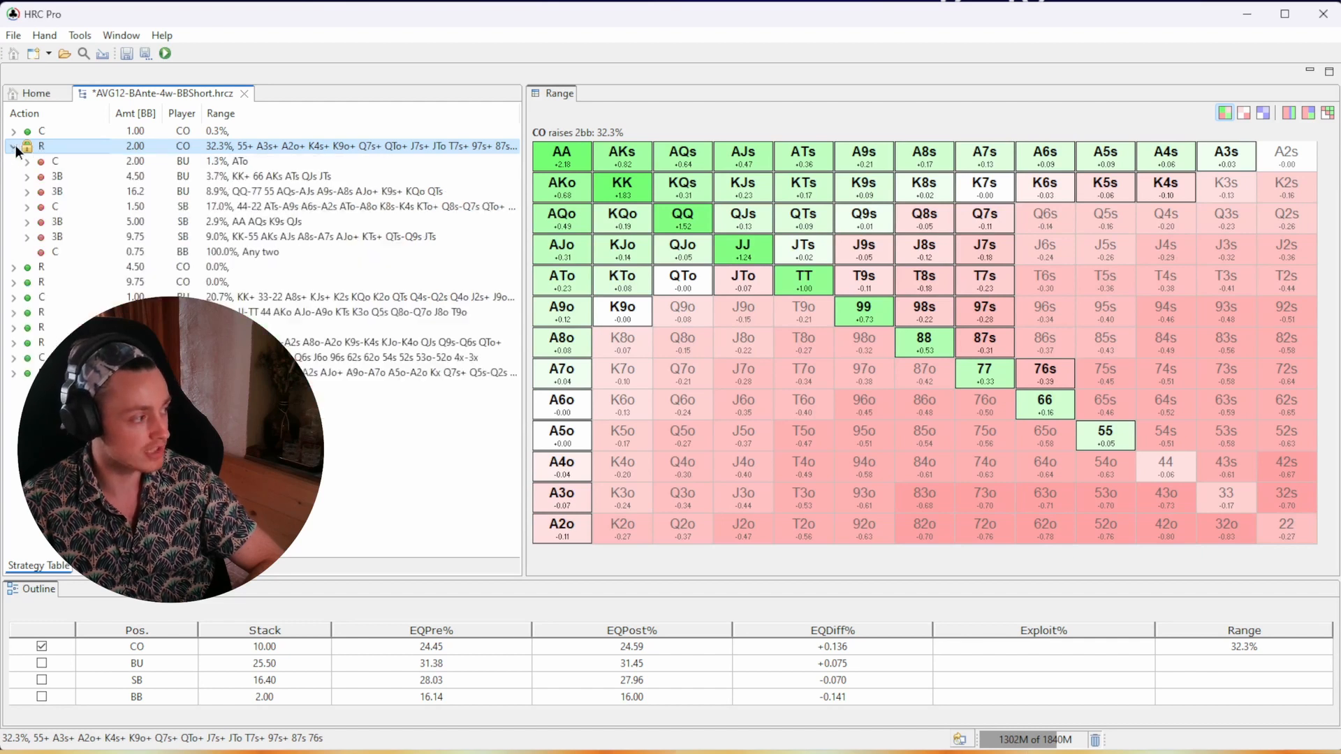
click(215, 189)
click(225, 220)
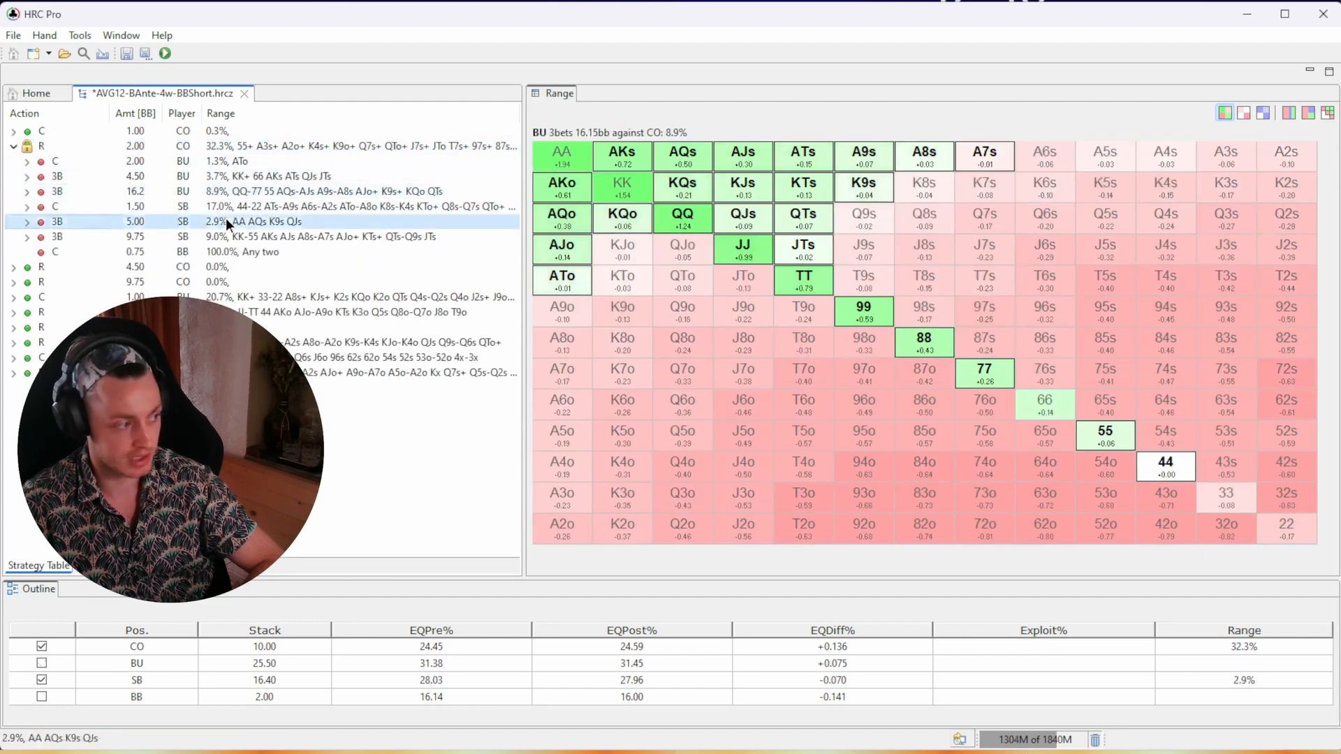
- Try enabling Reset Strategies in a Nash calculation with the SB's 5bb 3-bet selected, and dismiss it without running
click(165, 55)
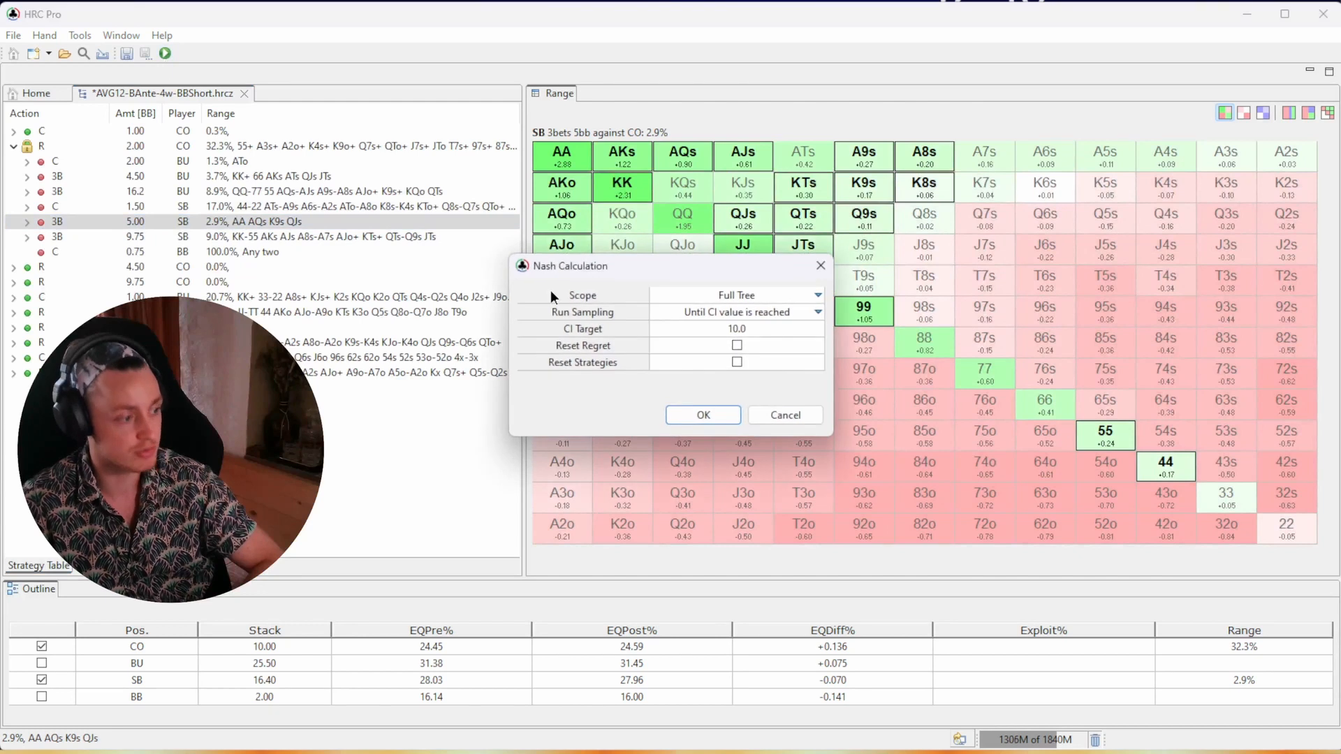
click(738, 362)
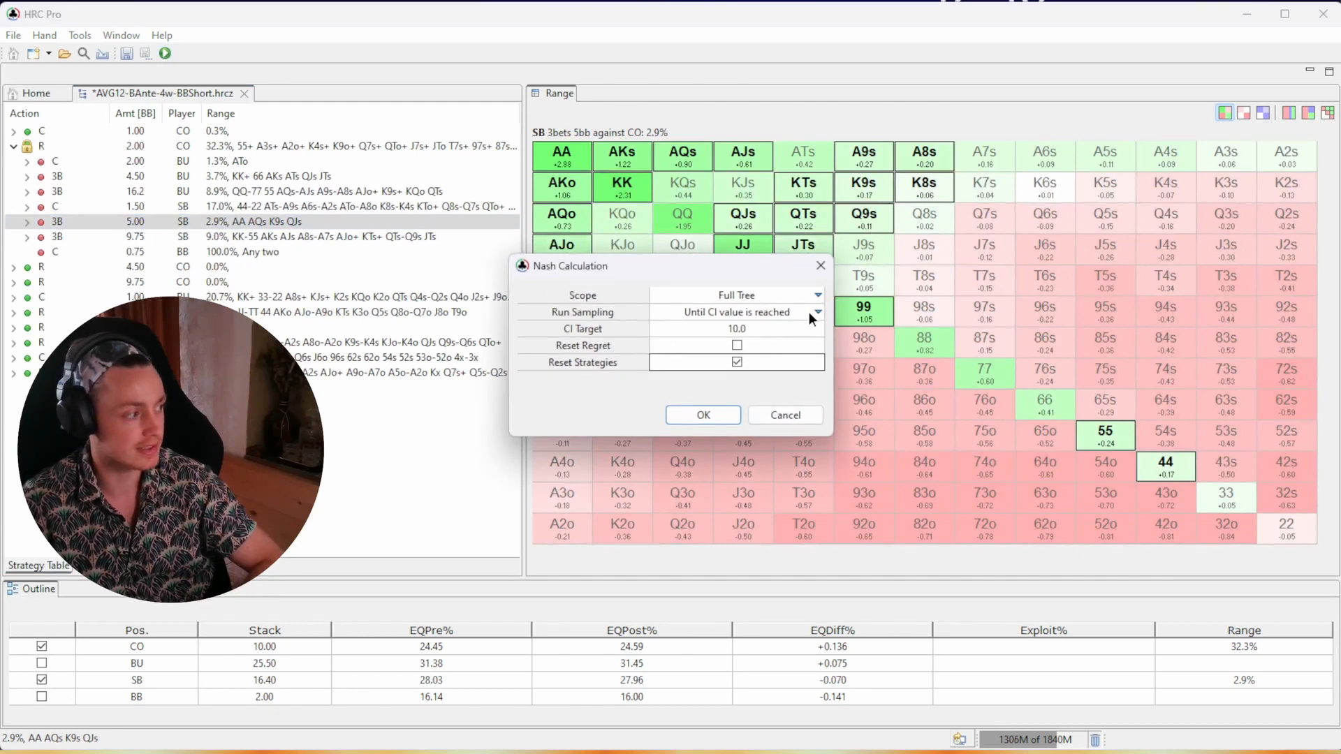
click(762, 296)
click(820, 266)
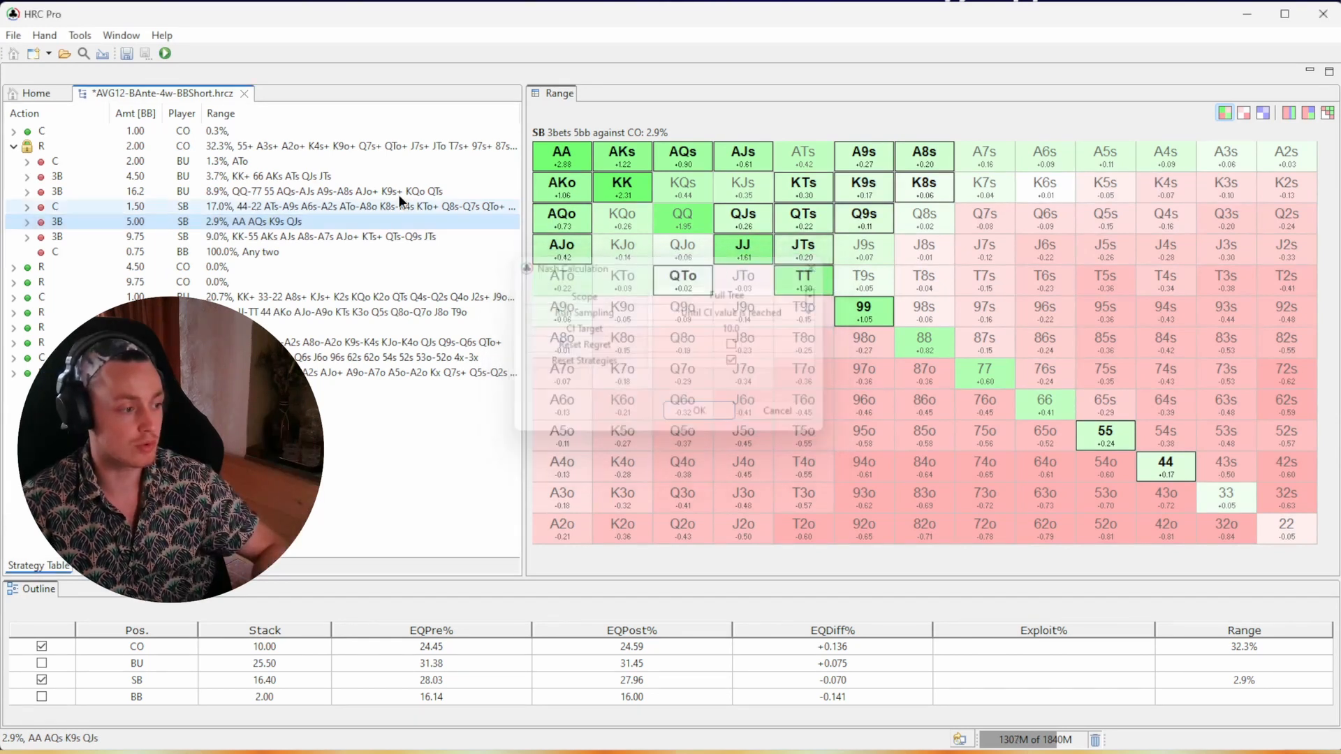
- Set up a Nash calculation for the CO's 2bb raise with the Selected Subtree scope and Reset Strategies, and cancel it
click(152, 148)
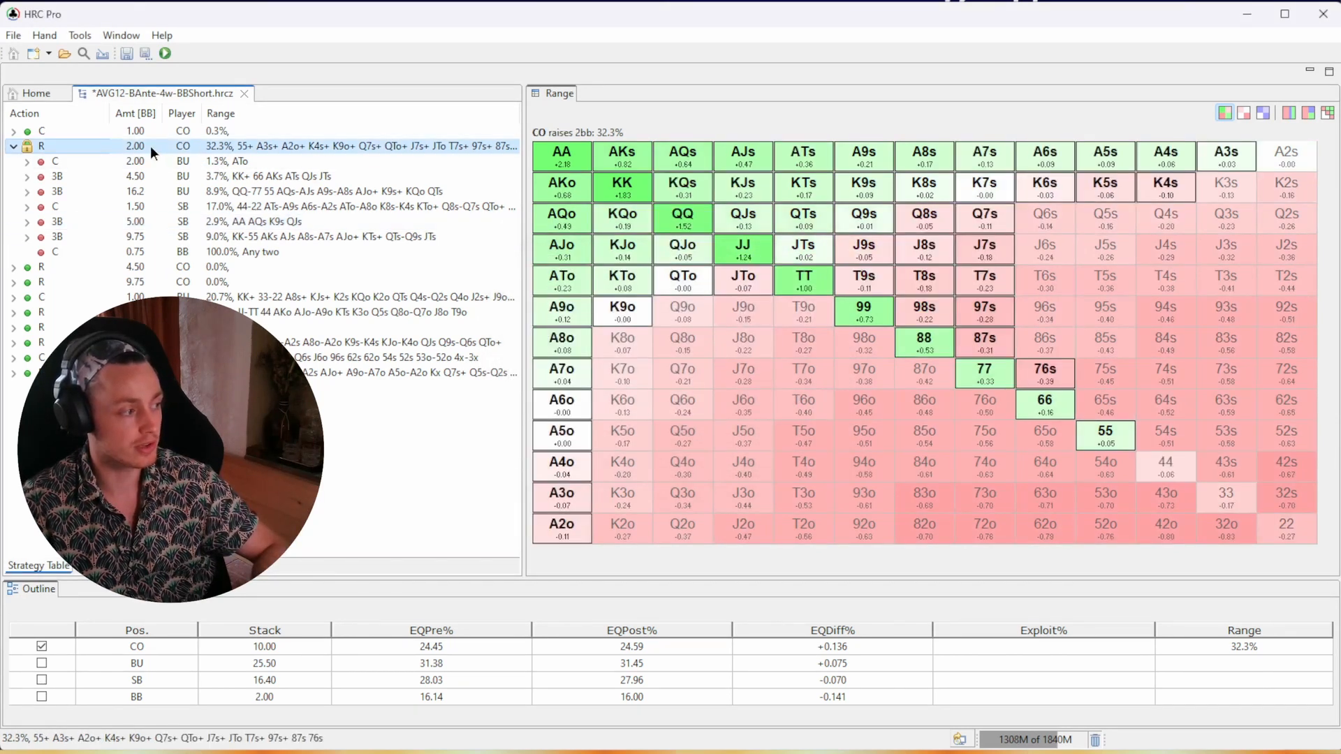
click(163, 53)
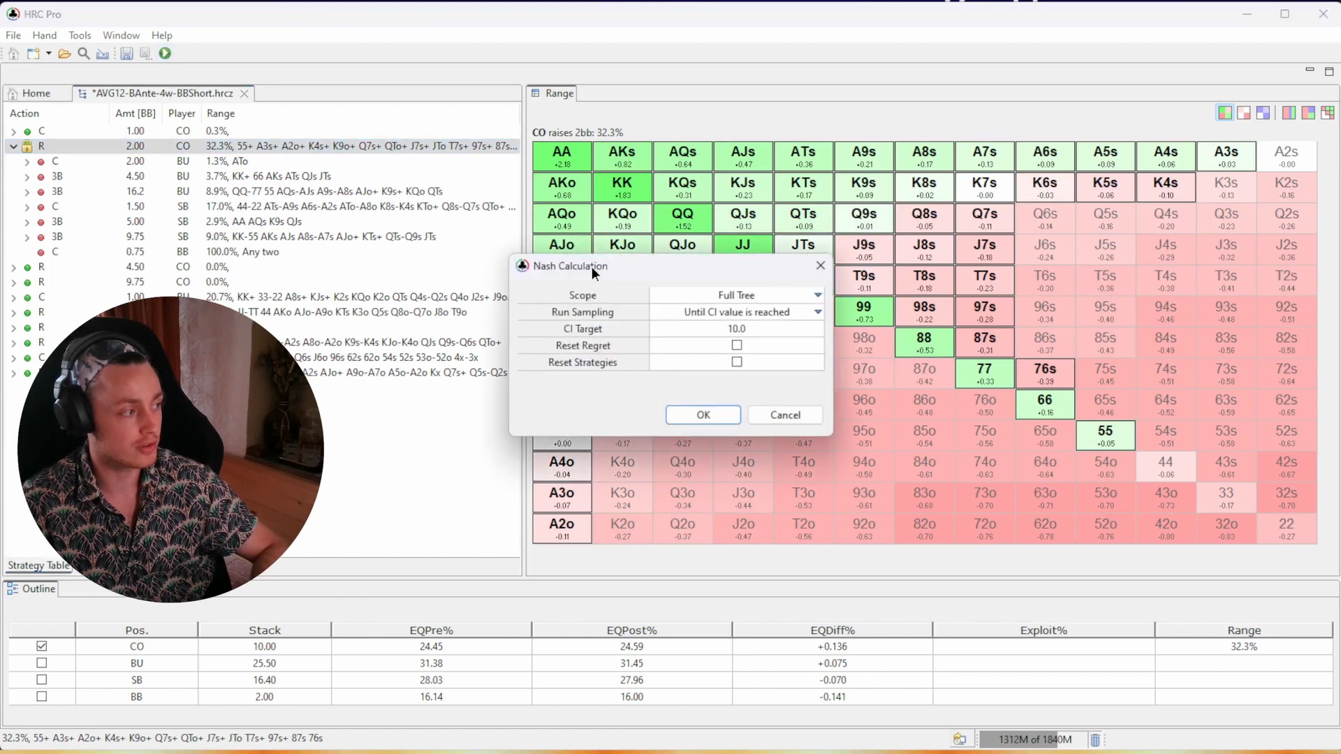
click(726, 294)
click(761, 327)
click(737, 361)
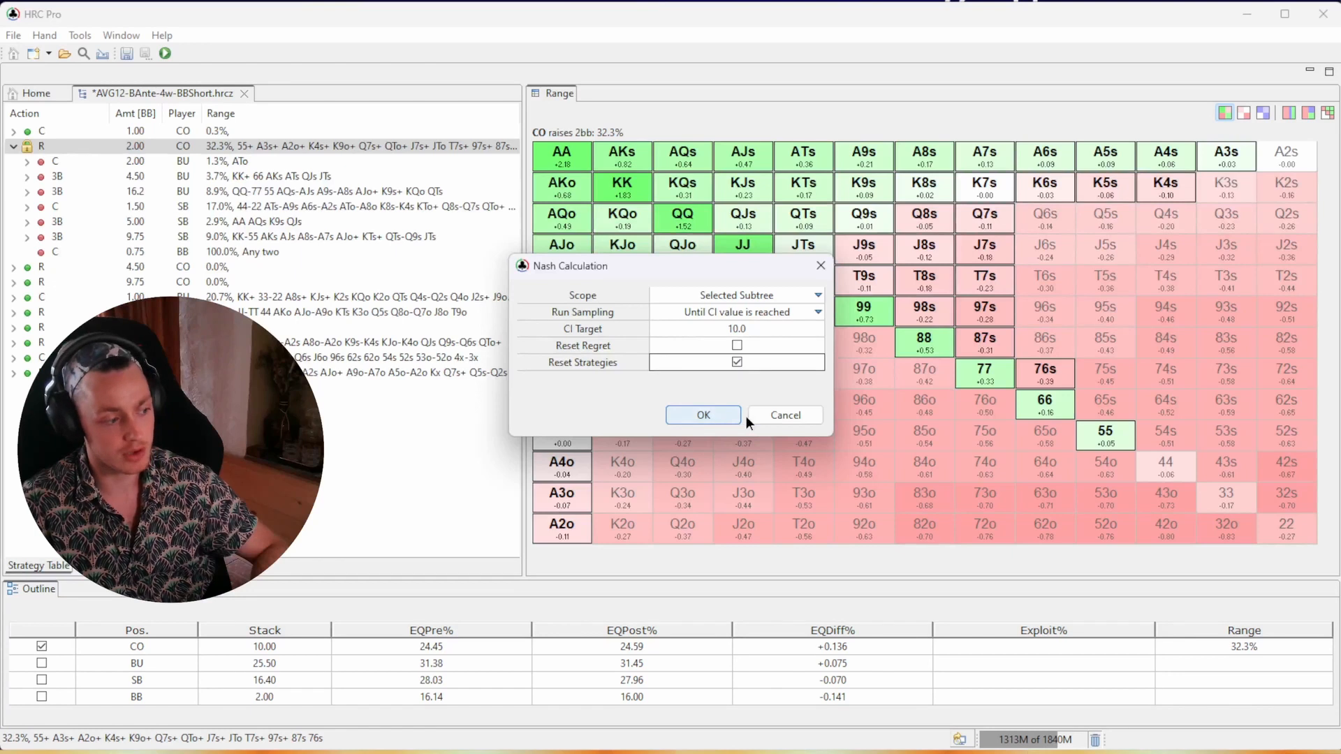
click(781, 416)
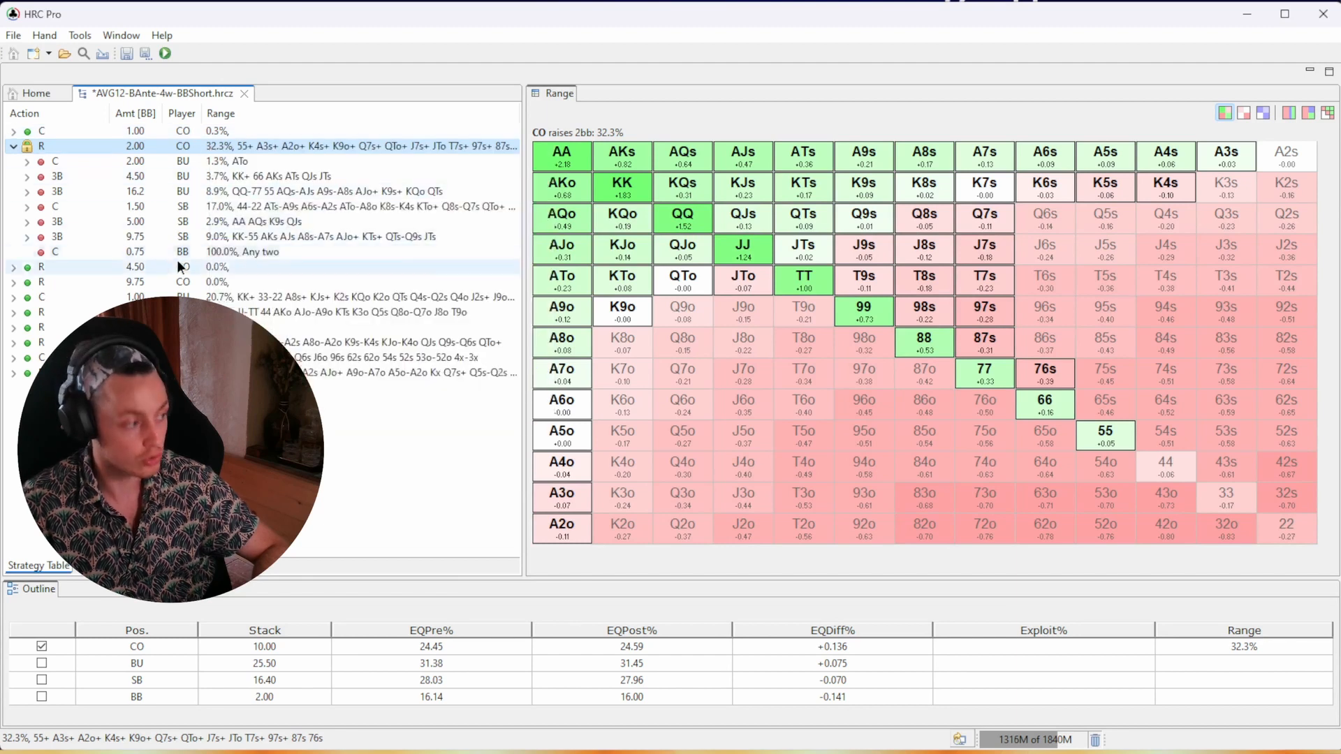
- View the CO's 1bb call range and open the Nash calculation for it with the Full Tree scope
click(41, 130)
right_click(61, 270)
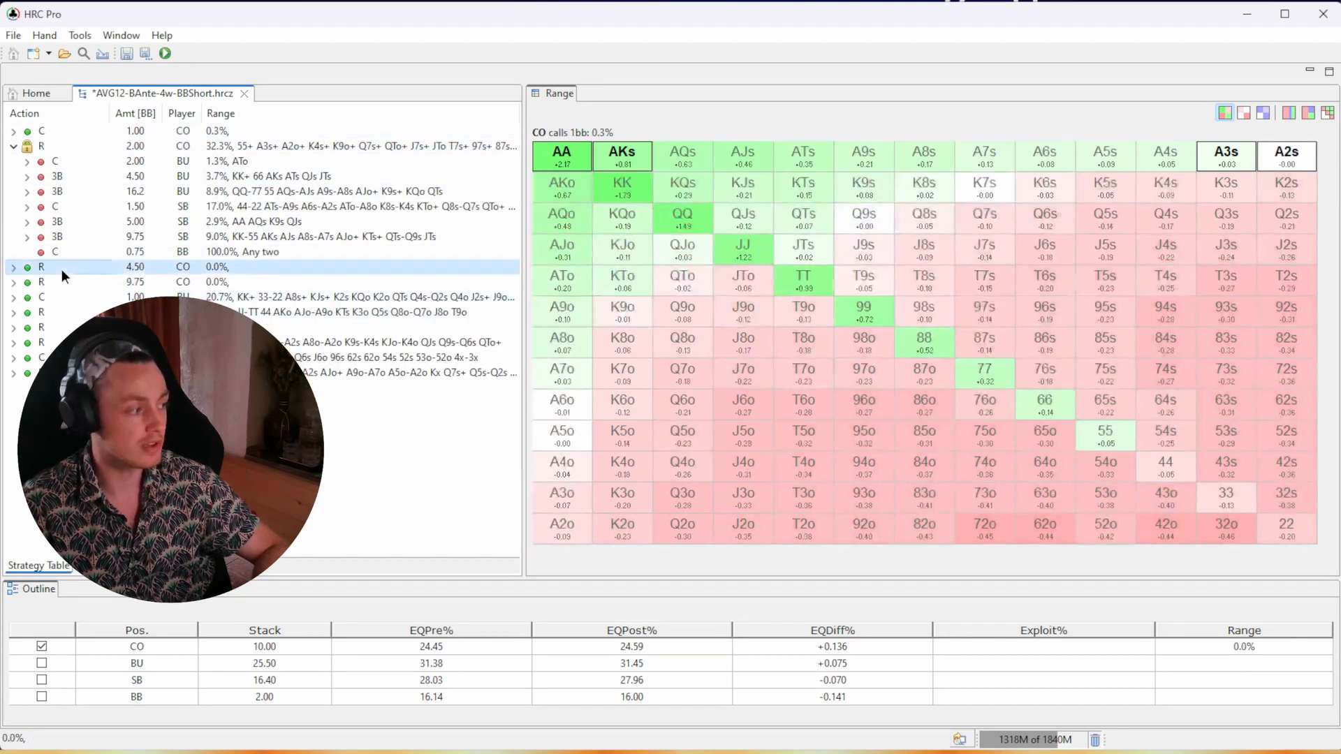
click(52, 131)
click(164, 53)
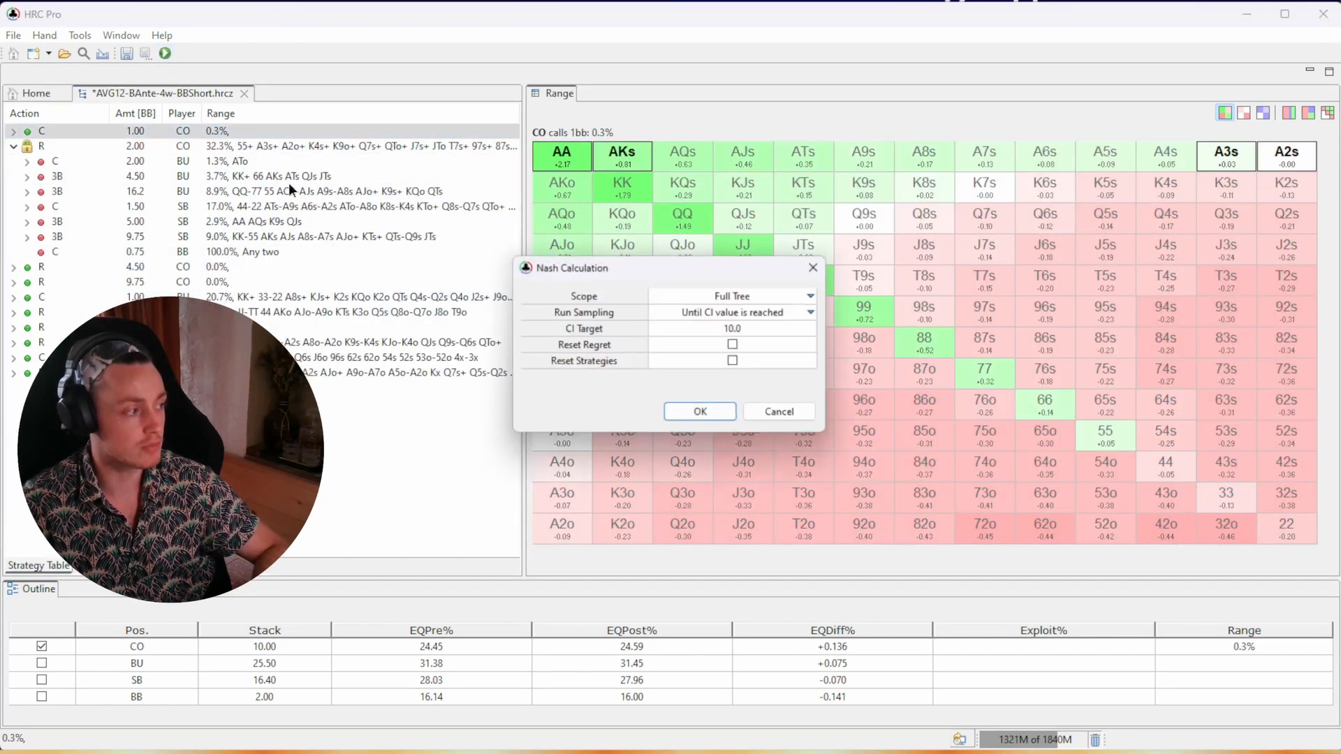
click(751, 296)
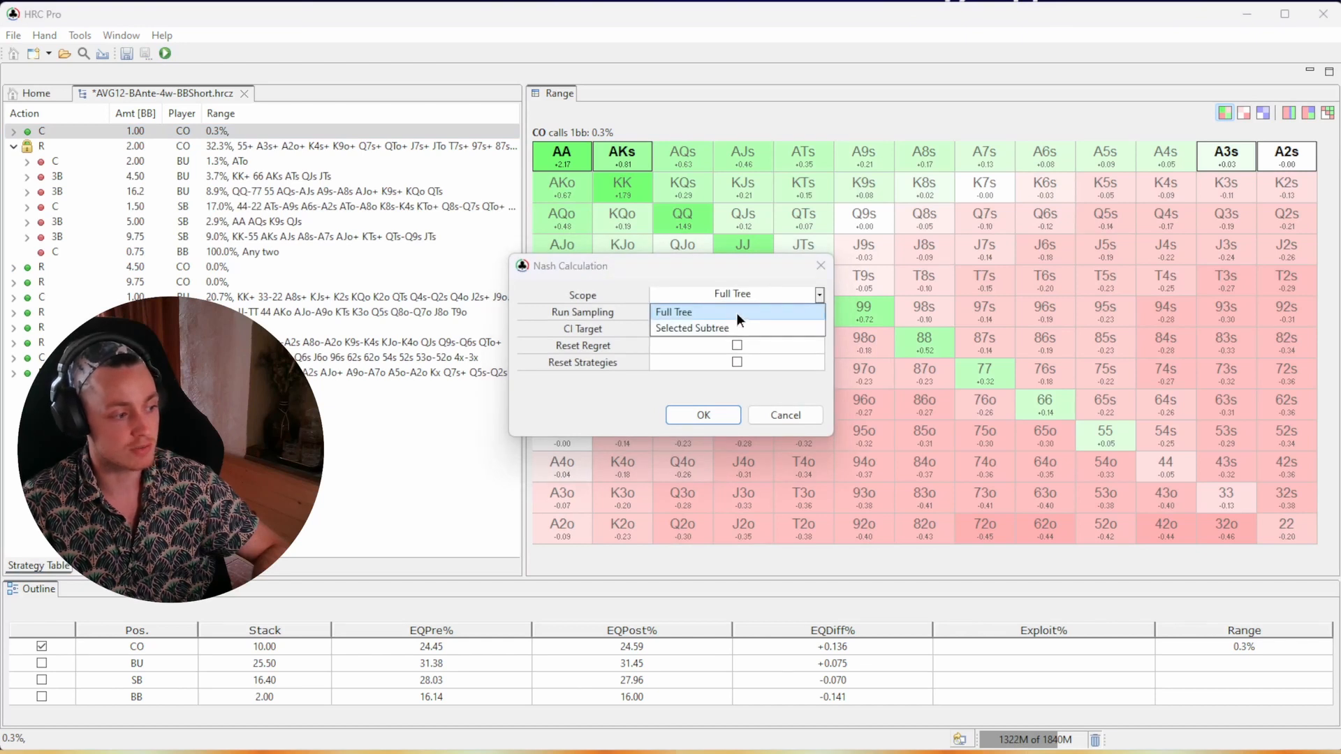
click(736, 312)
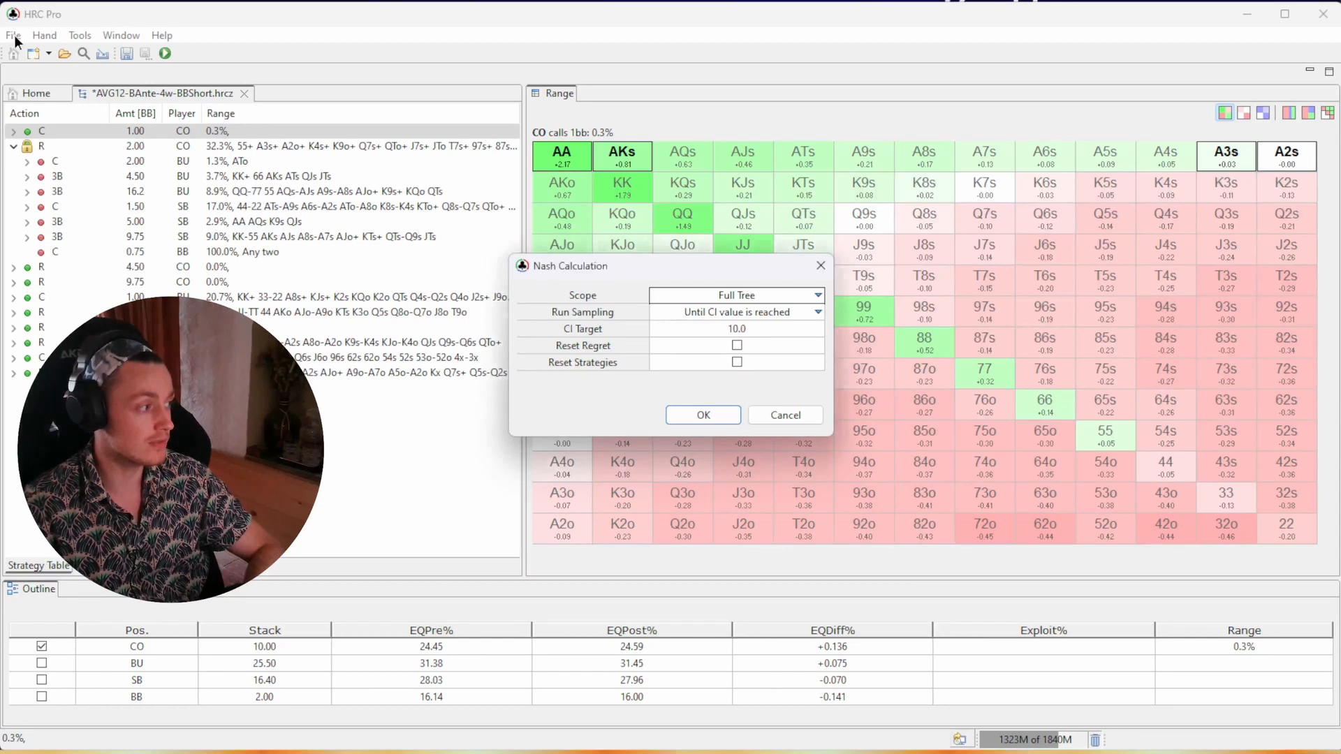
- Dismiss the Nash calculation and close the hand without saving its changes
click(821, 265)
click(244, 93)
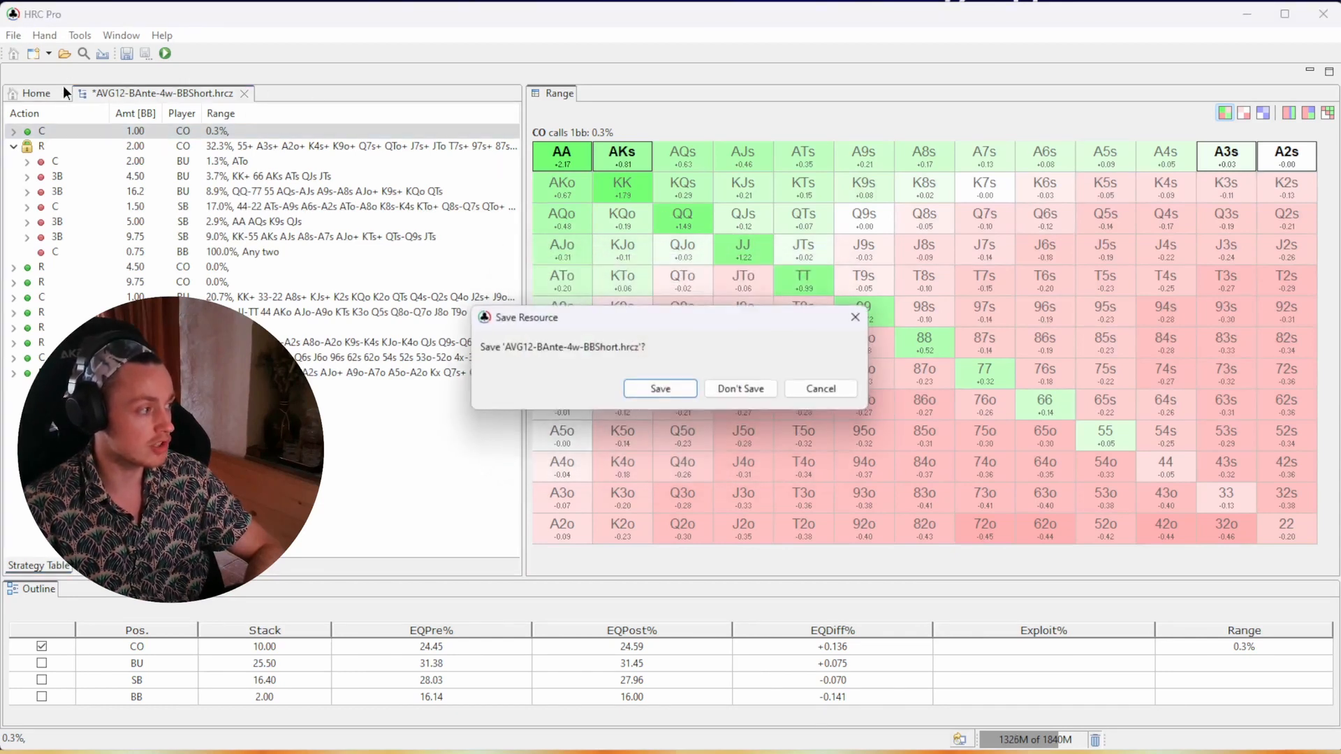
click(756, 387)
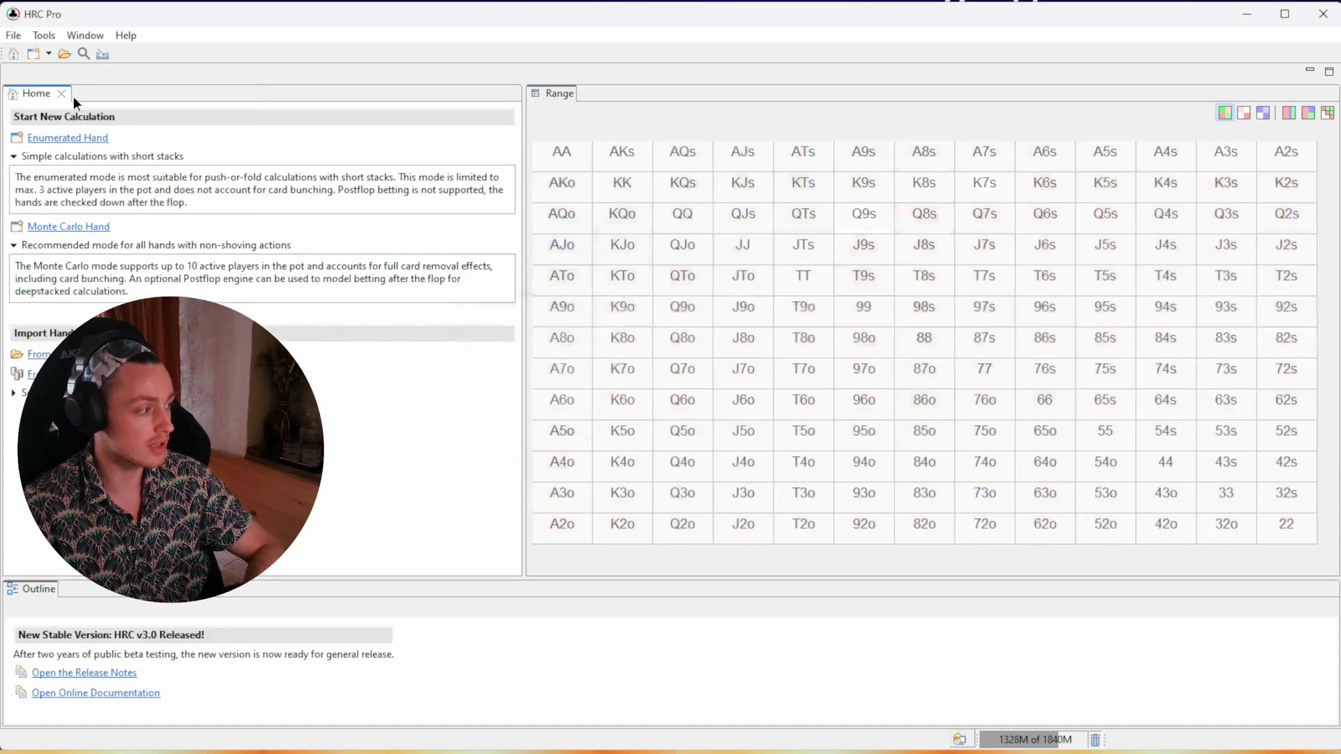
- Create a new Monte Carlo hand from the prefilled setup and stop its initial sampling
click(71, 228)
click(740, 561)
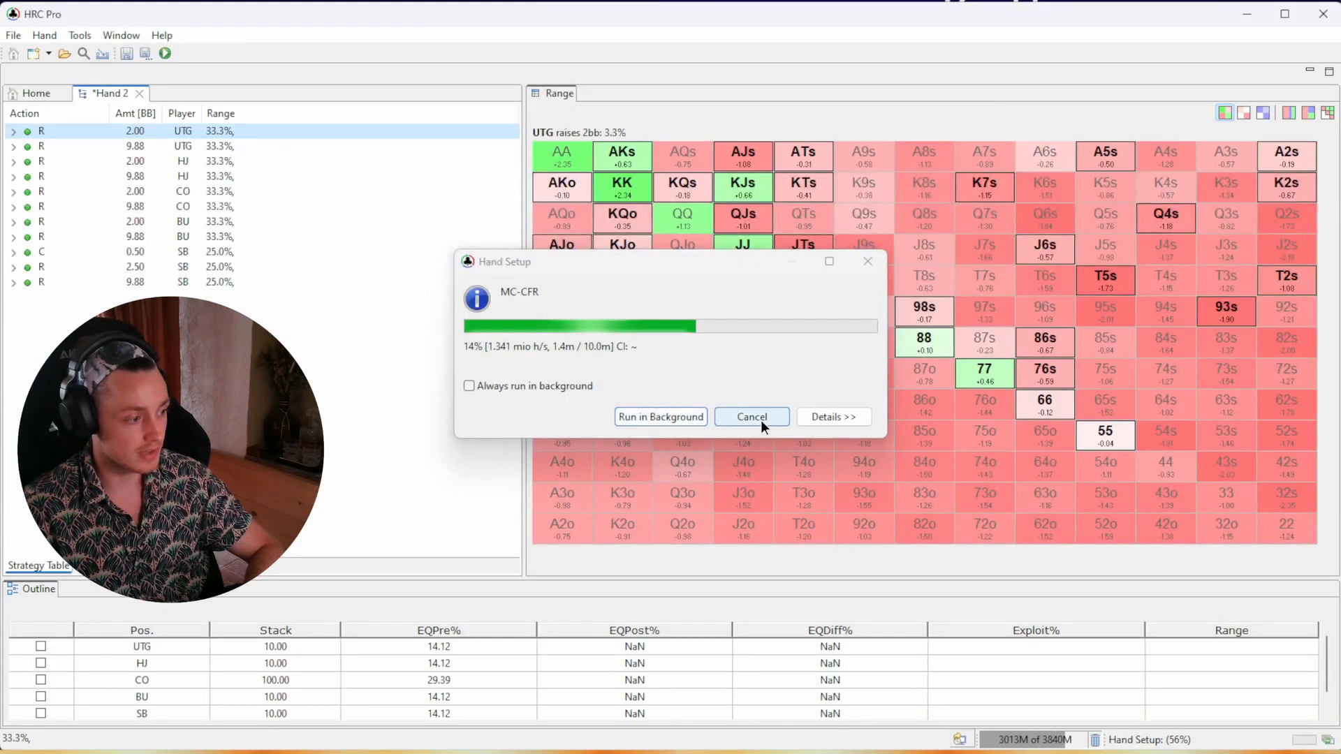
click(760, 420)
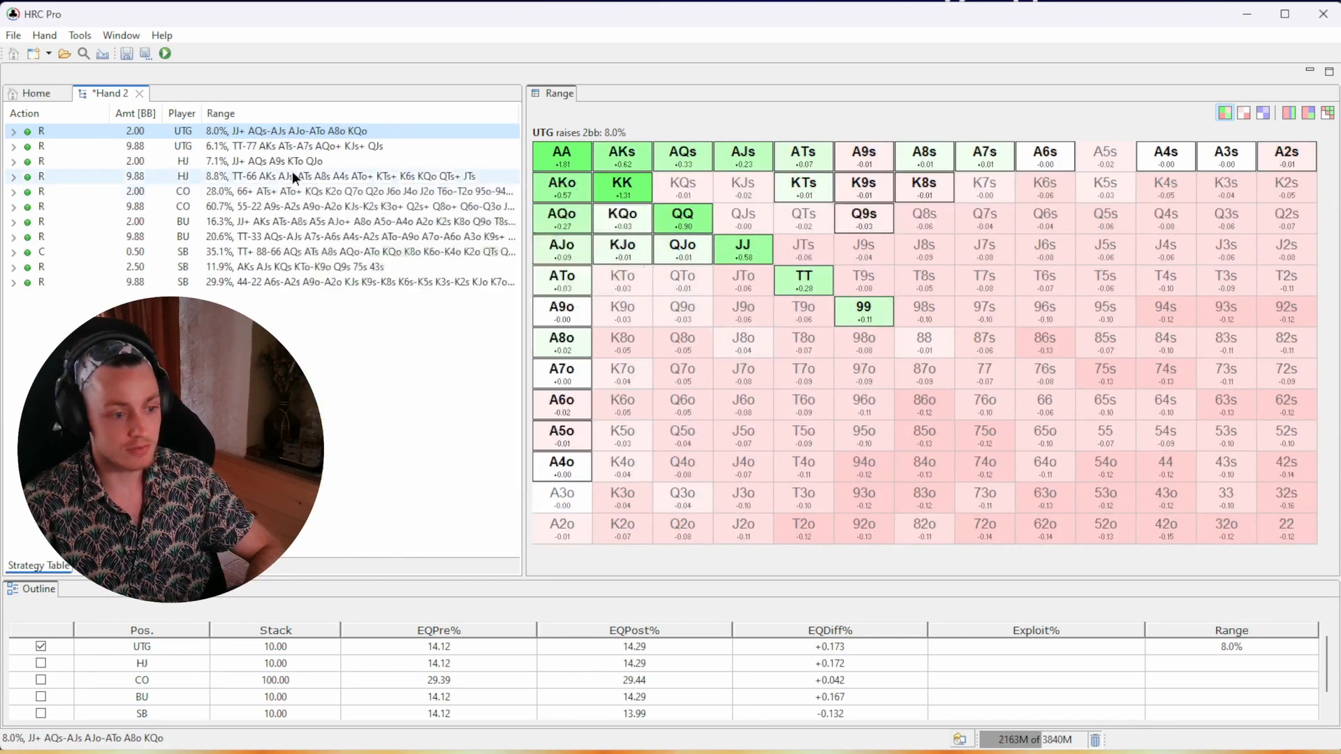
- Start a Full Tree Nash calculation with Reset Strategies enabled, sampling until a CI target of 10.0
click(165, 53)
click(739, 365)
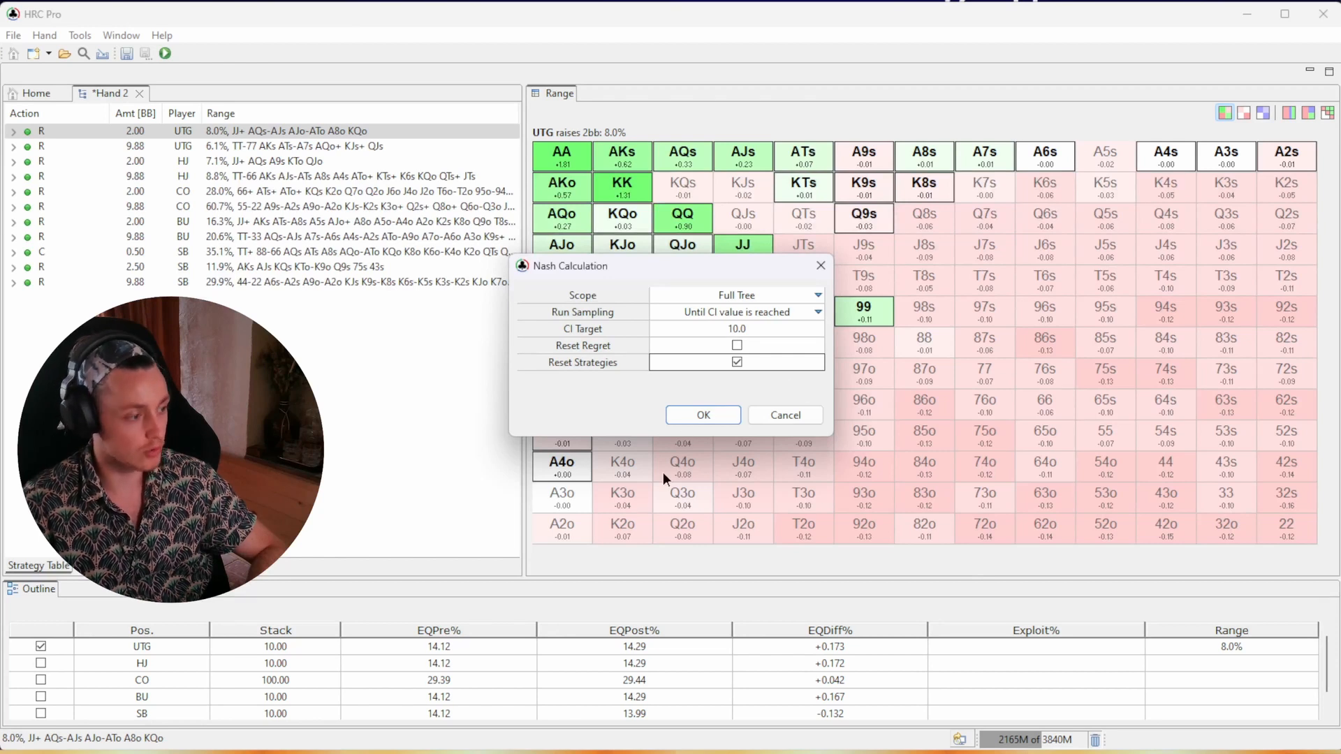
click(703, 415)
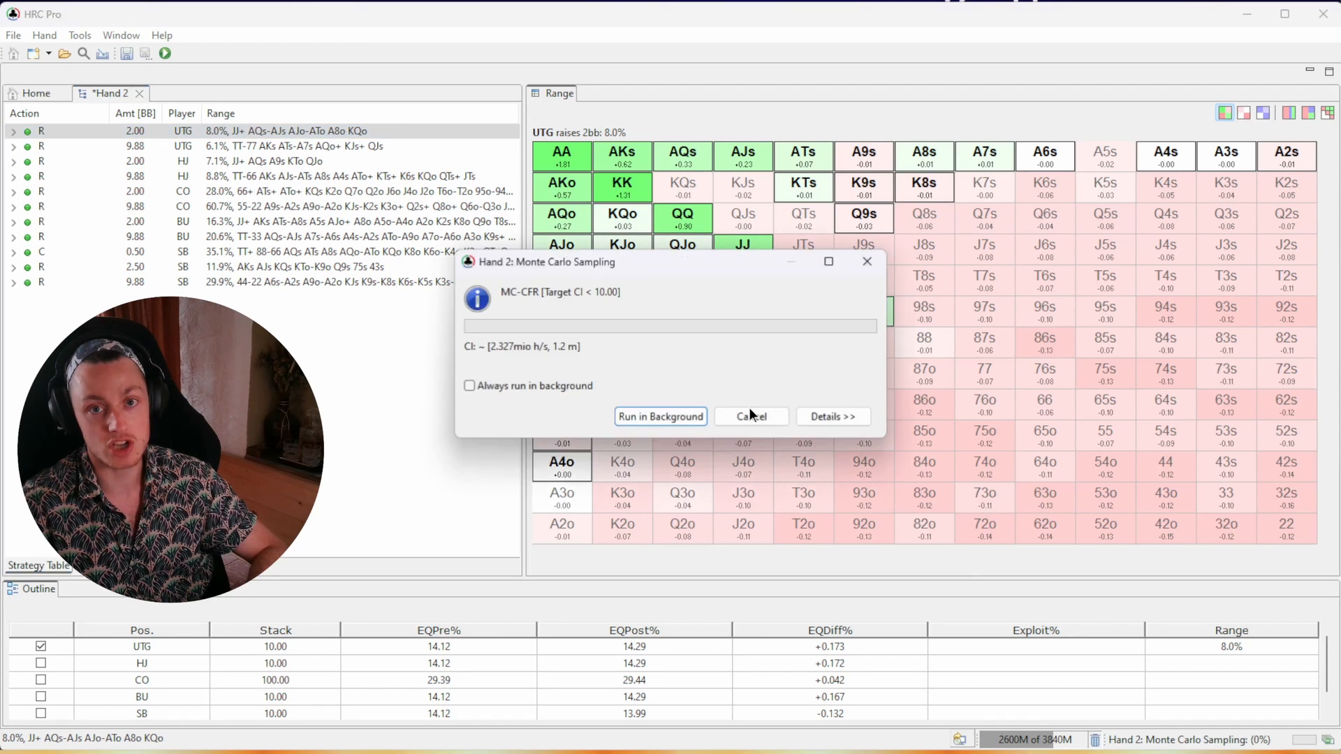